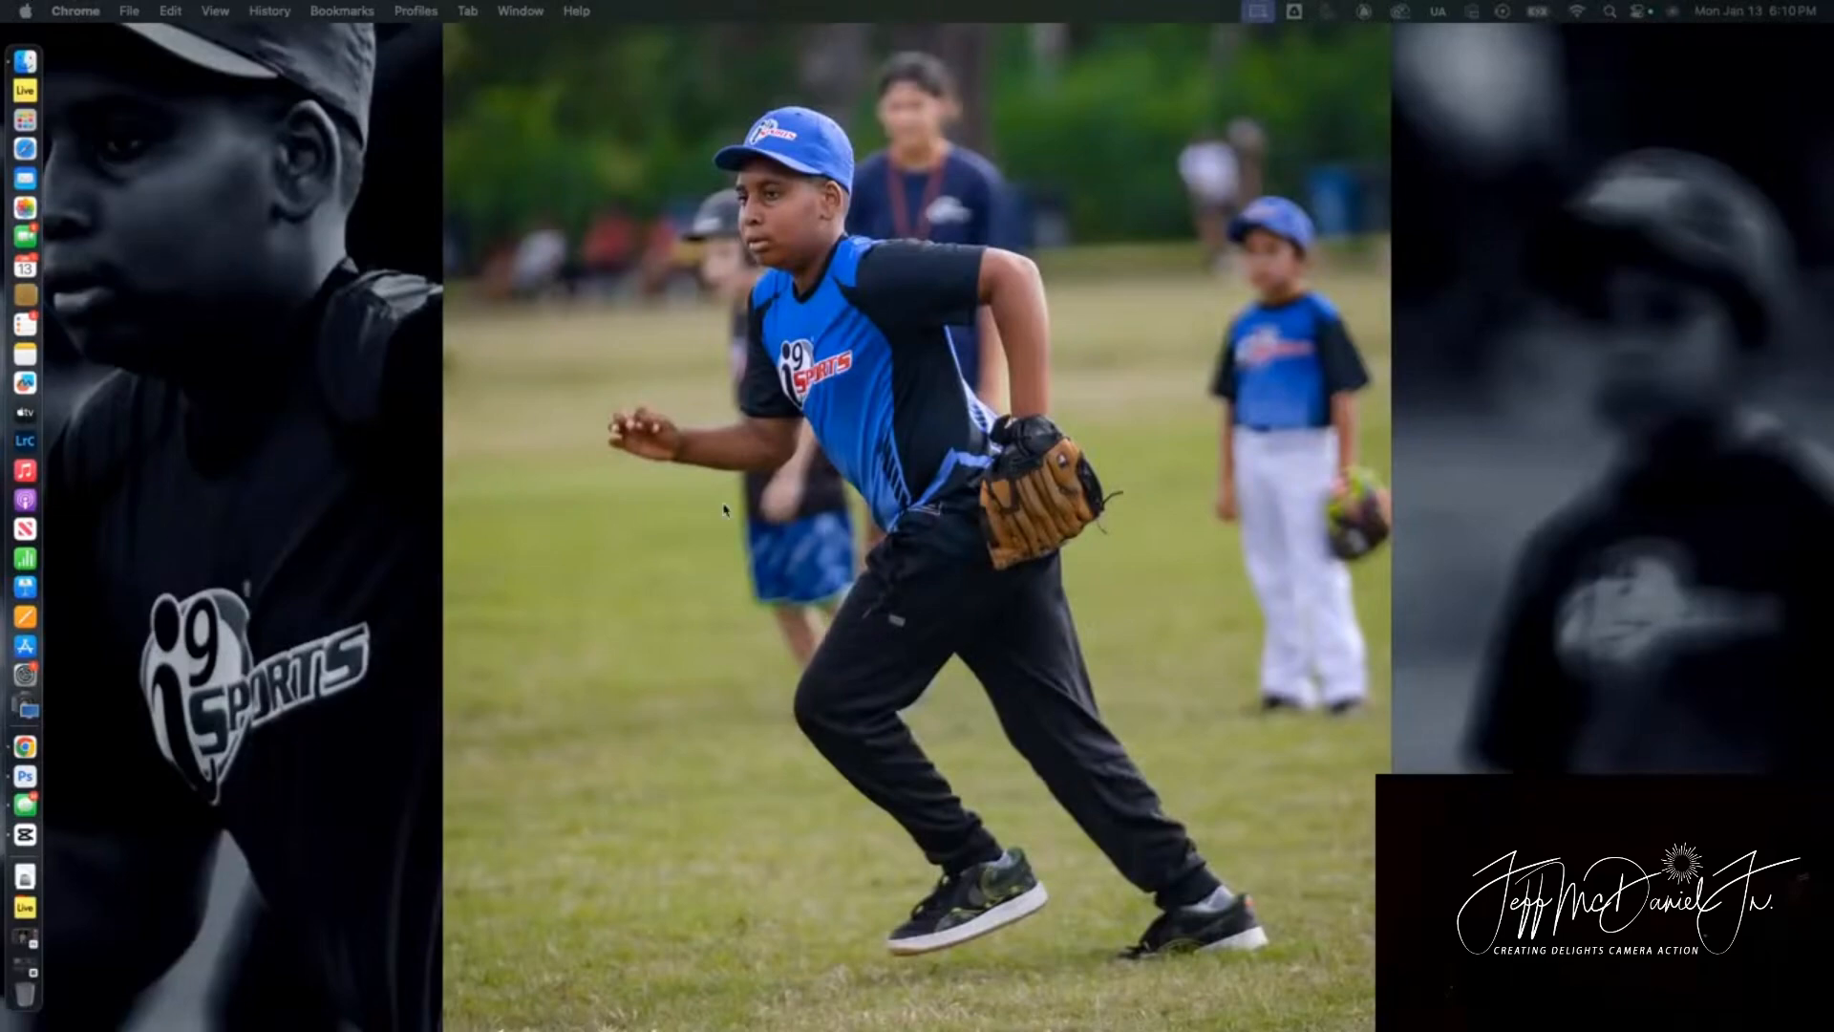
Switch to CapCut and move the playhead of project 0113 to about 20 seconds
click(53, 836)
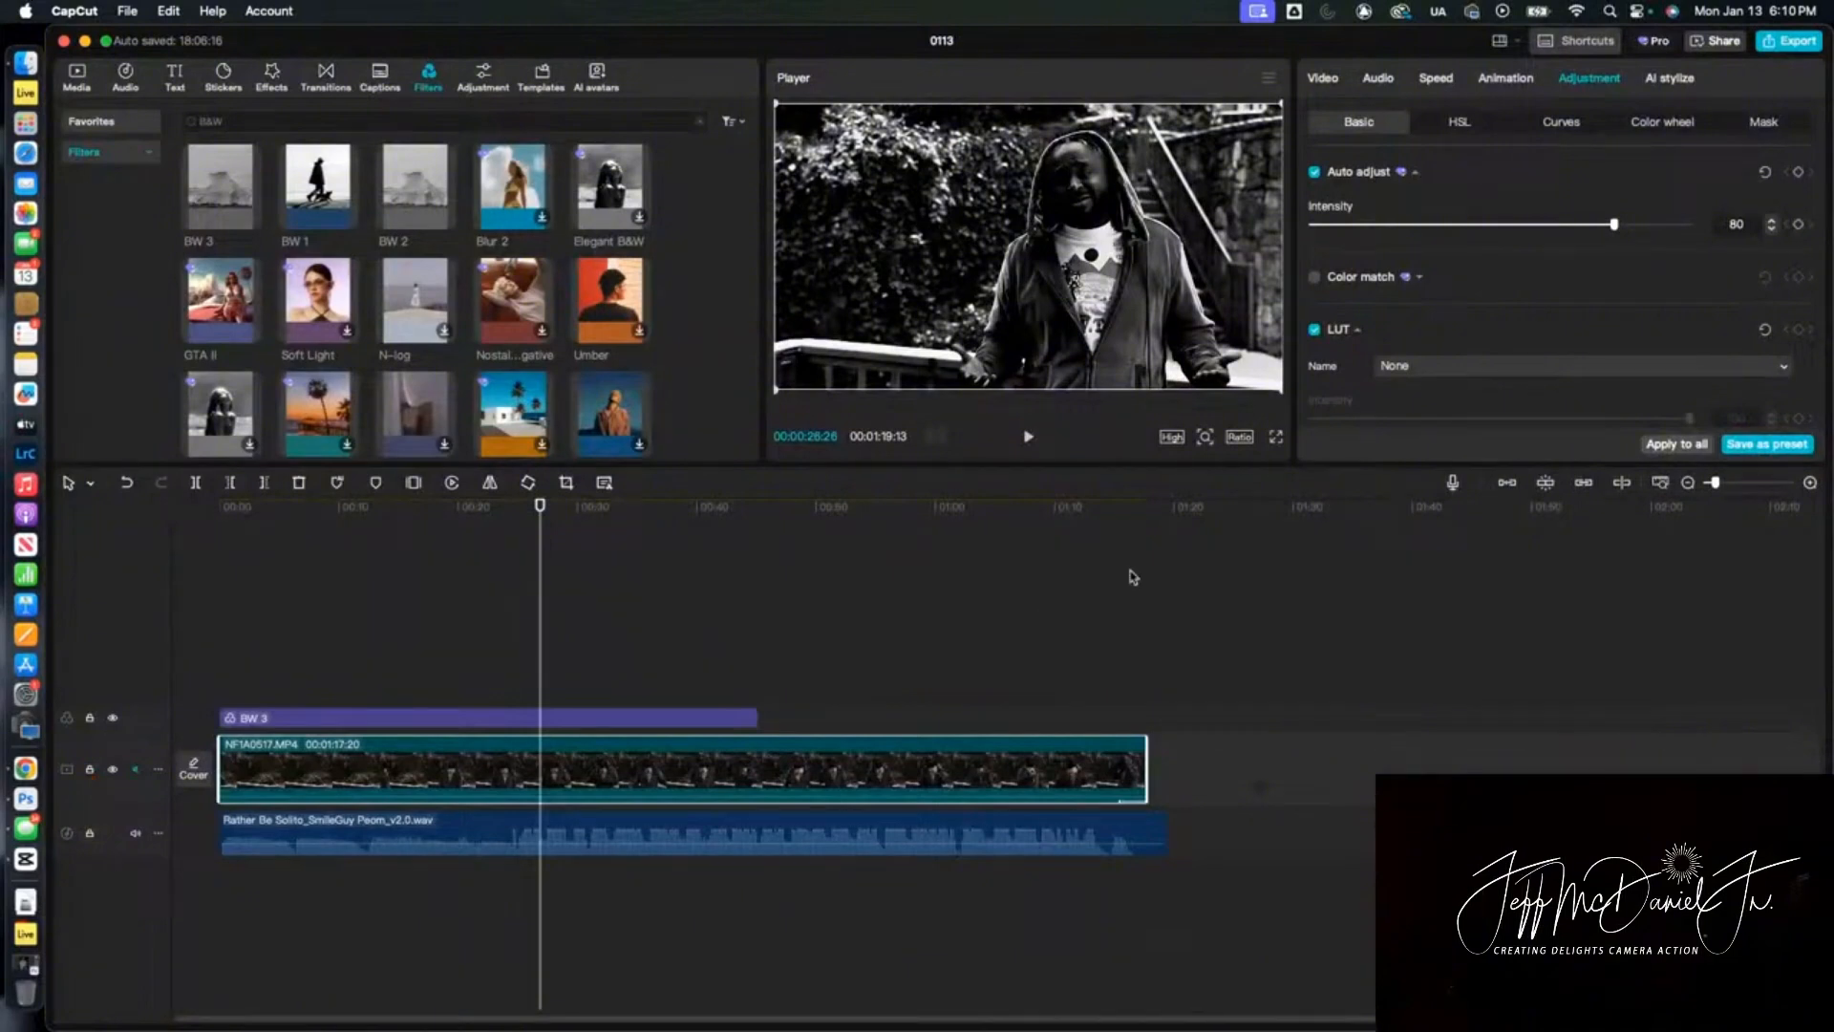
click(542, 506)
drag(541, 506, 459, 509)
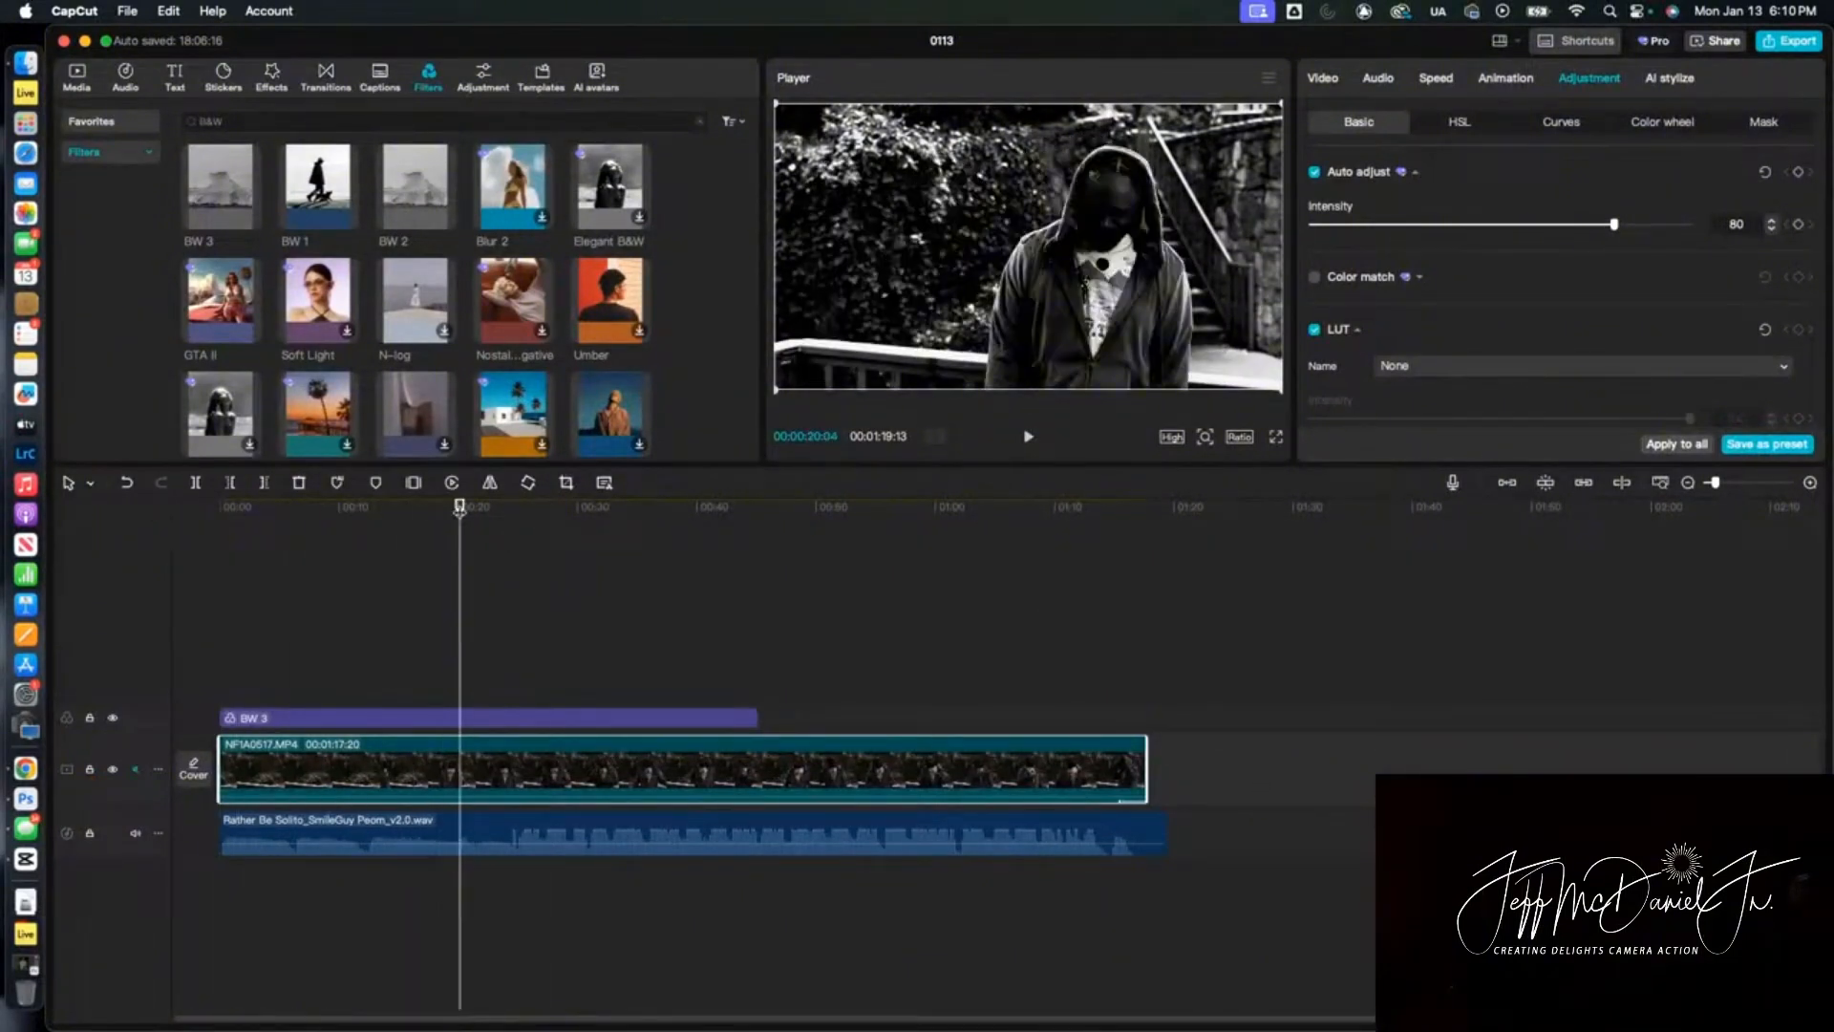
Review the project's imported media by previewing the NF1A0517.MP4 video and the audio file
click(77, 76)
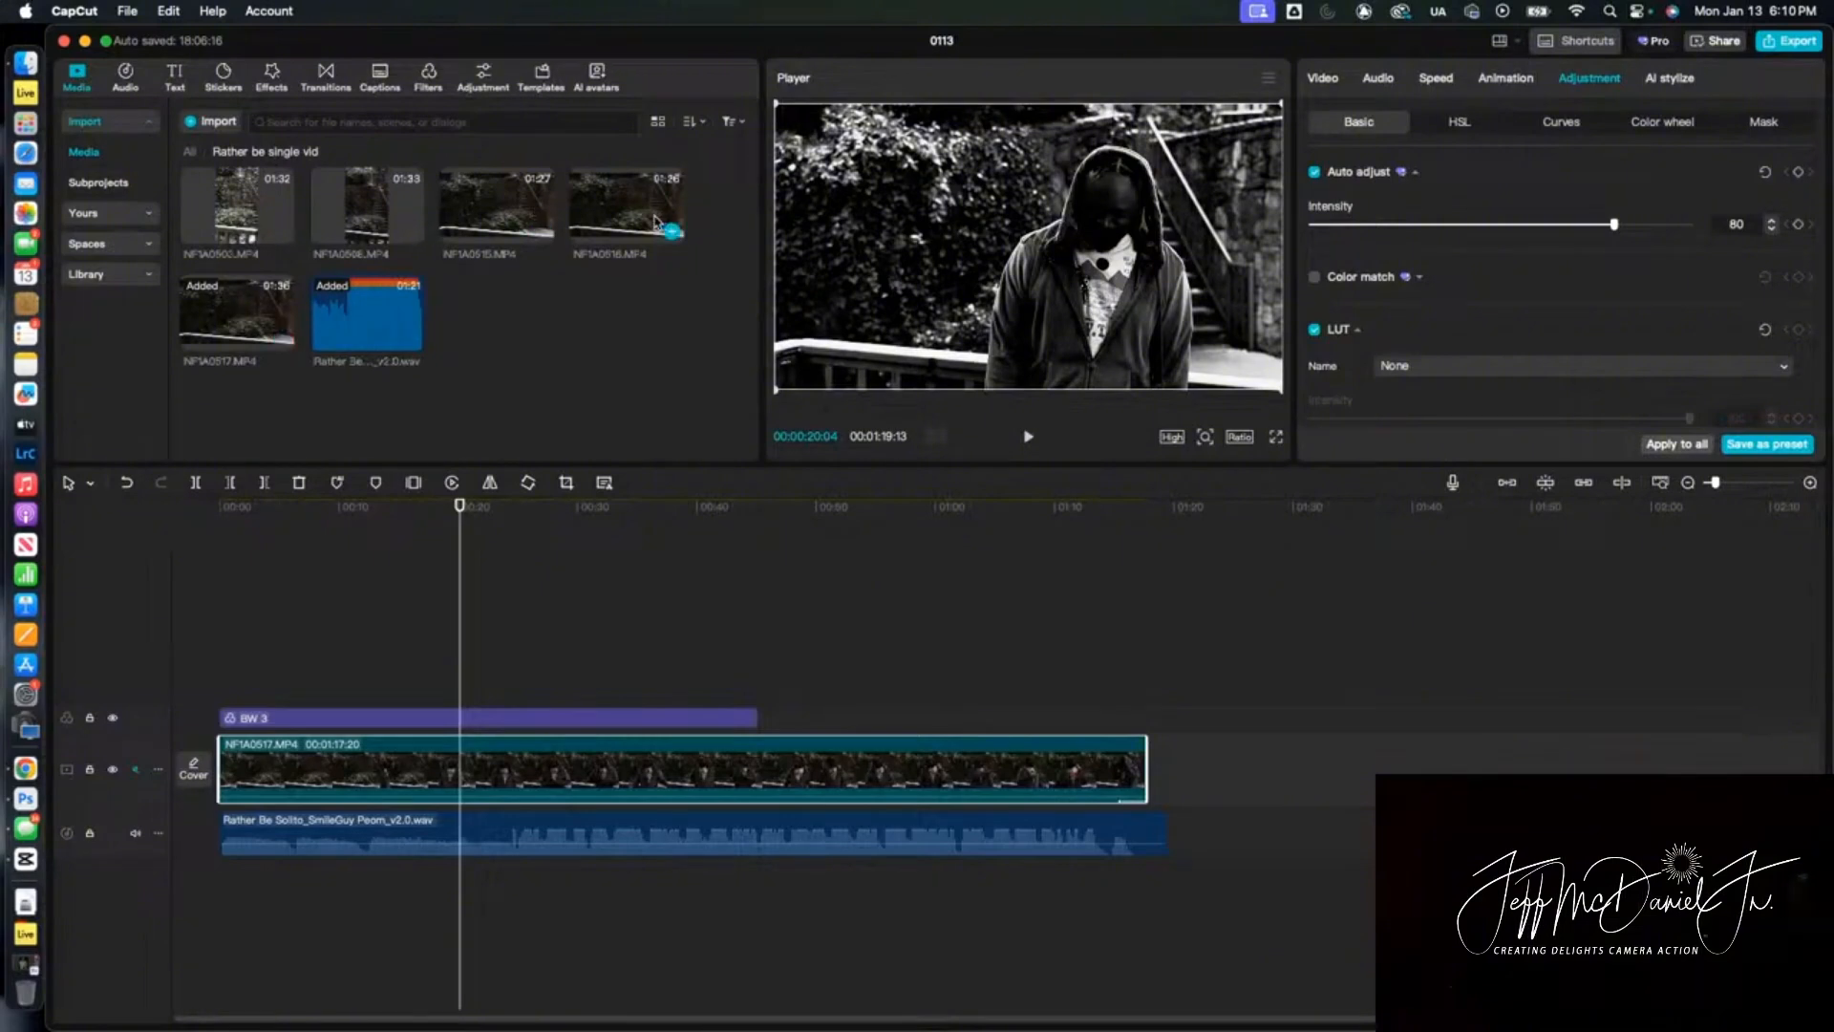
click(336, 307)
click(509, 341)
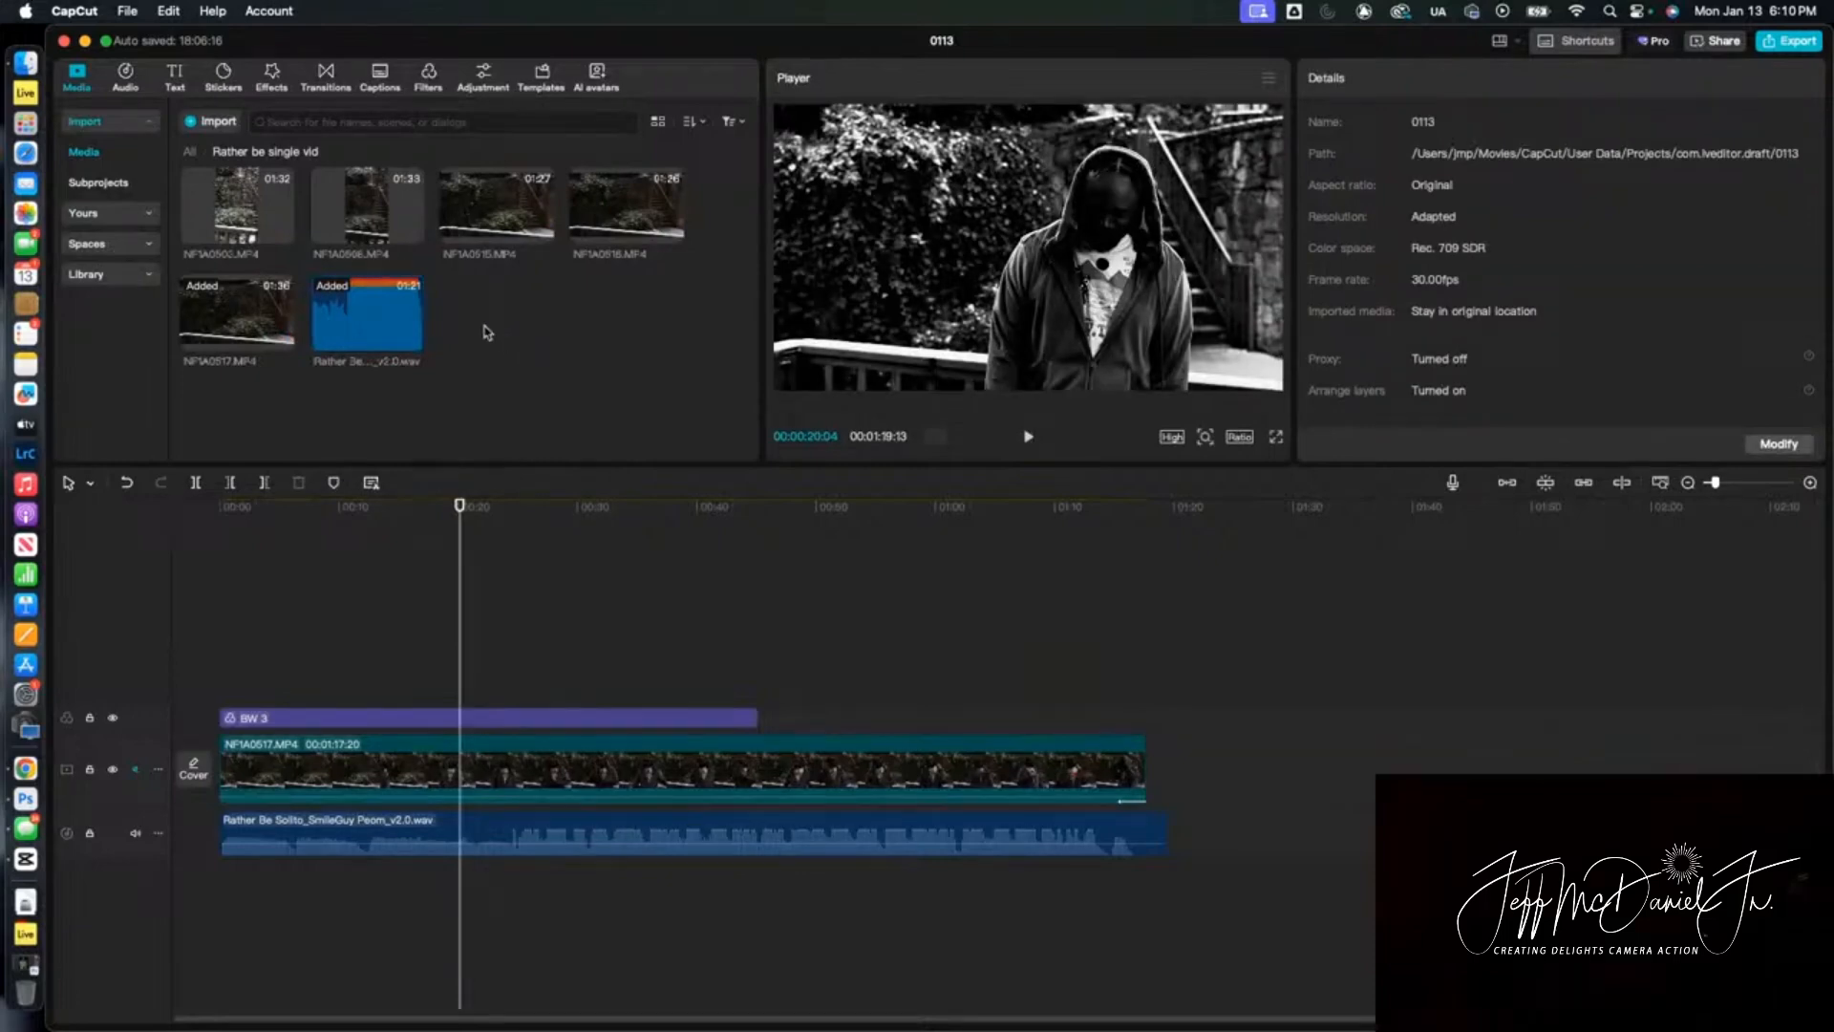
click(233, 315)
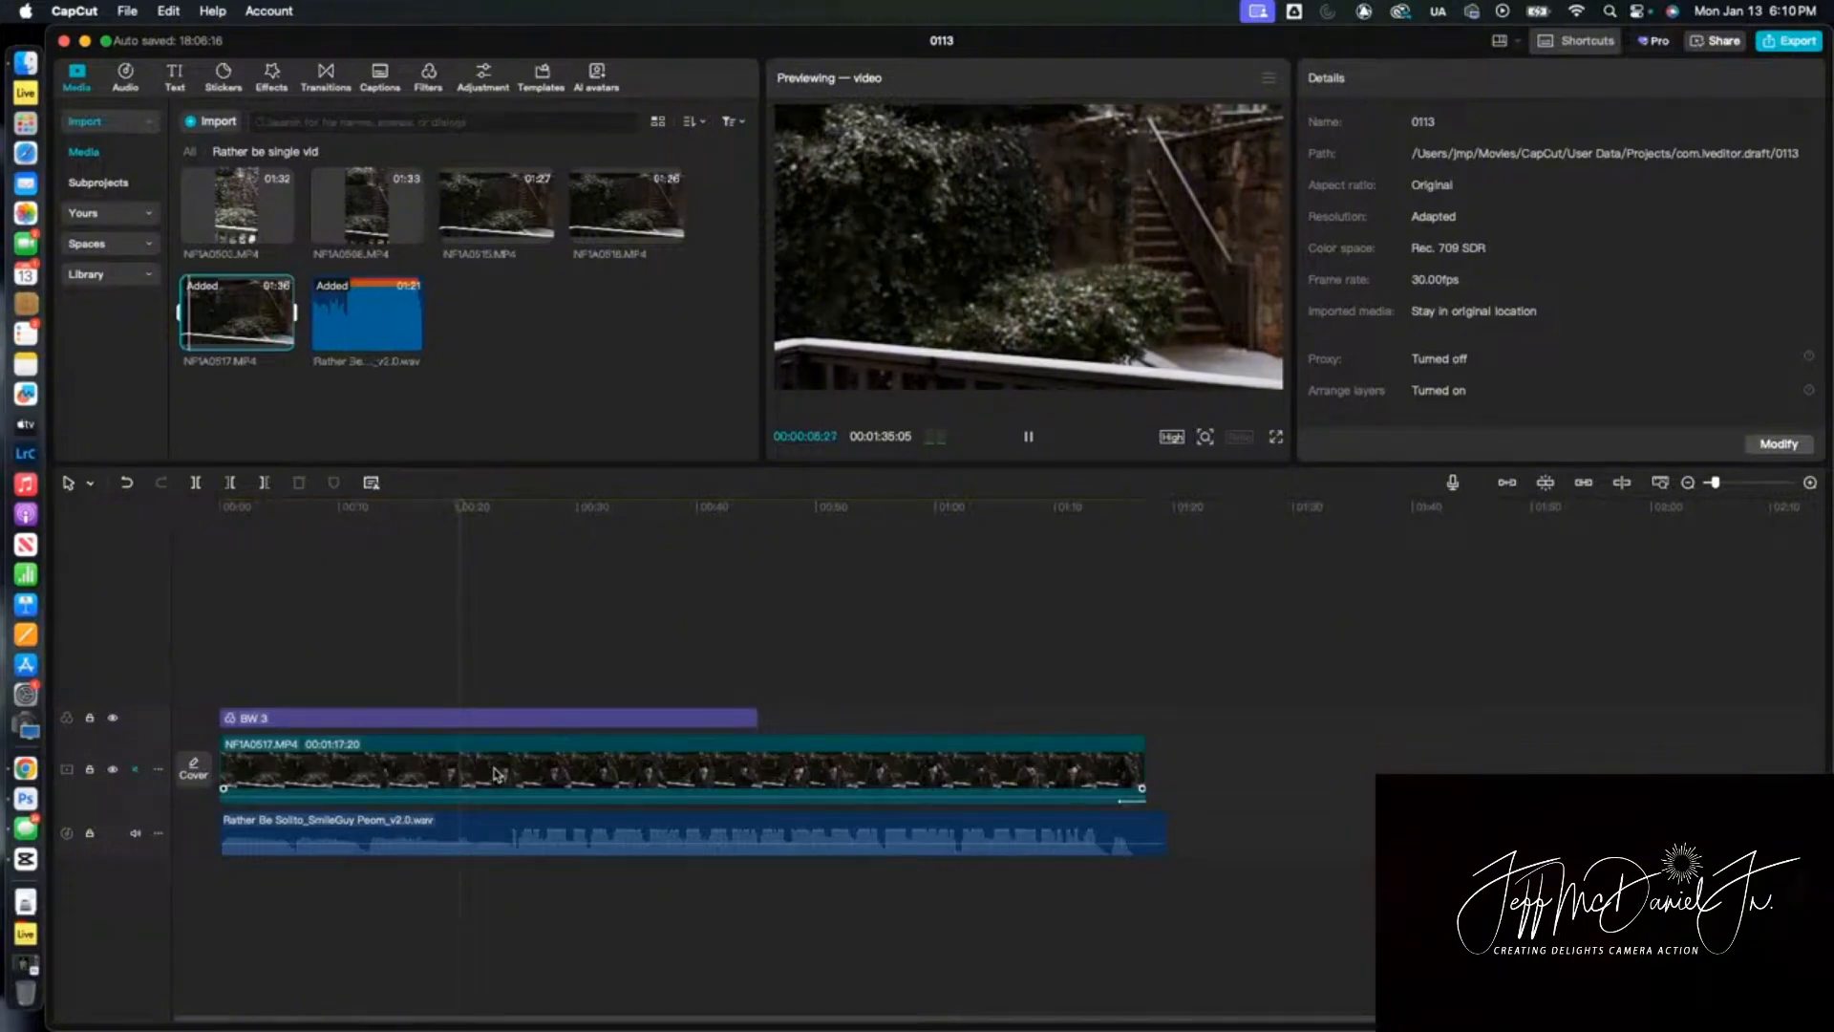
click(346, 309)
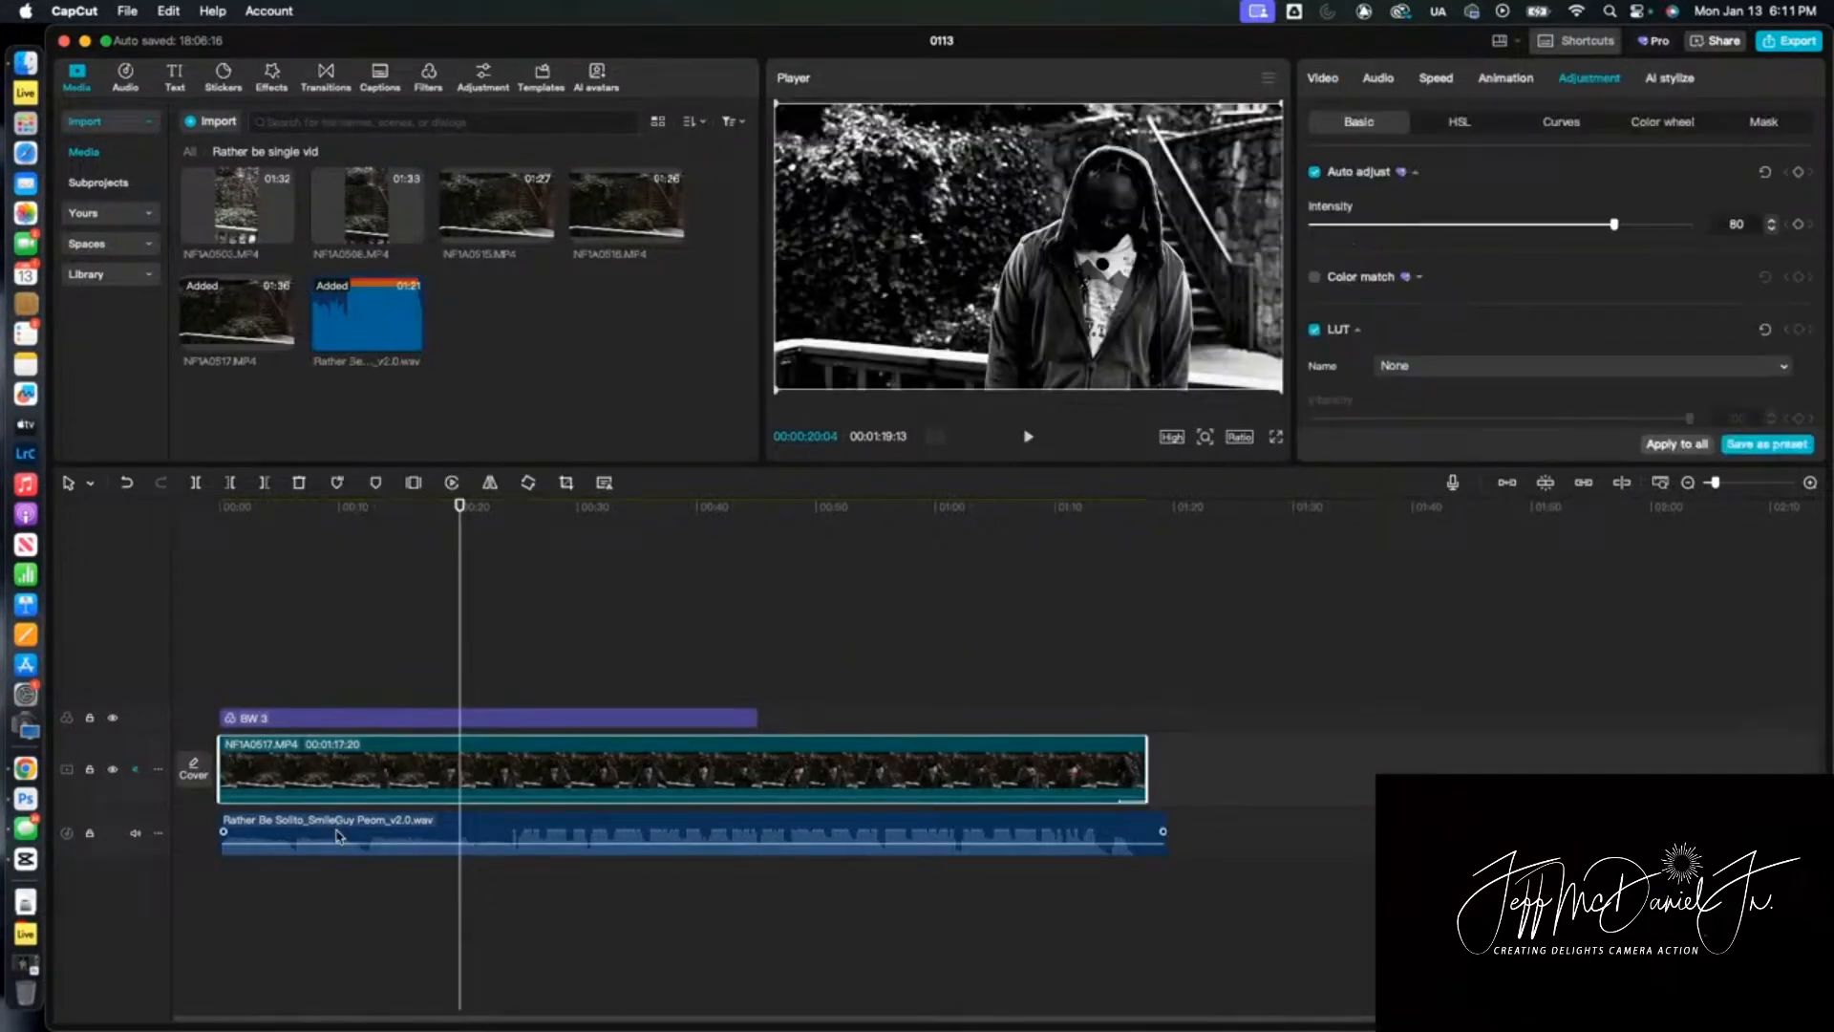
Select the timeline's video clip together with the audio clip and check the options for syncing video and audio
super+click(336, 835)
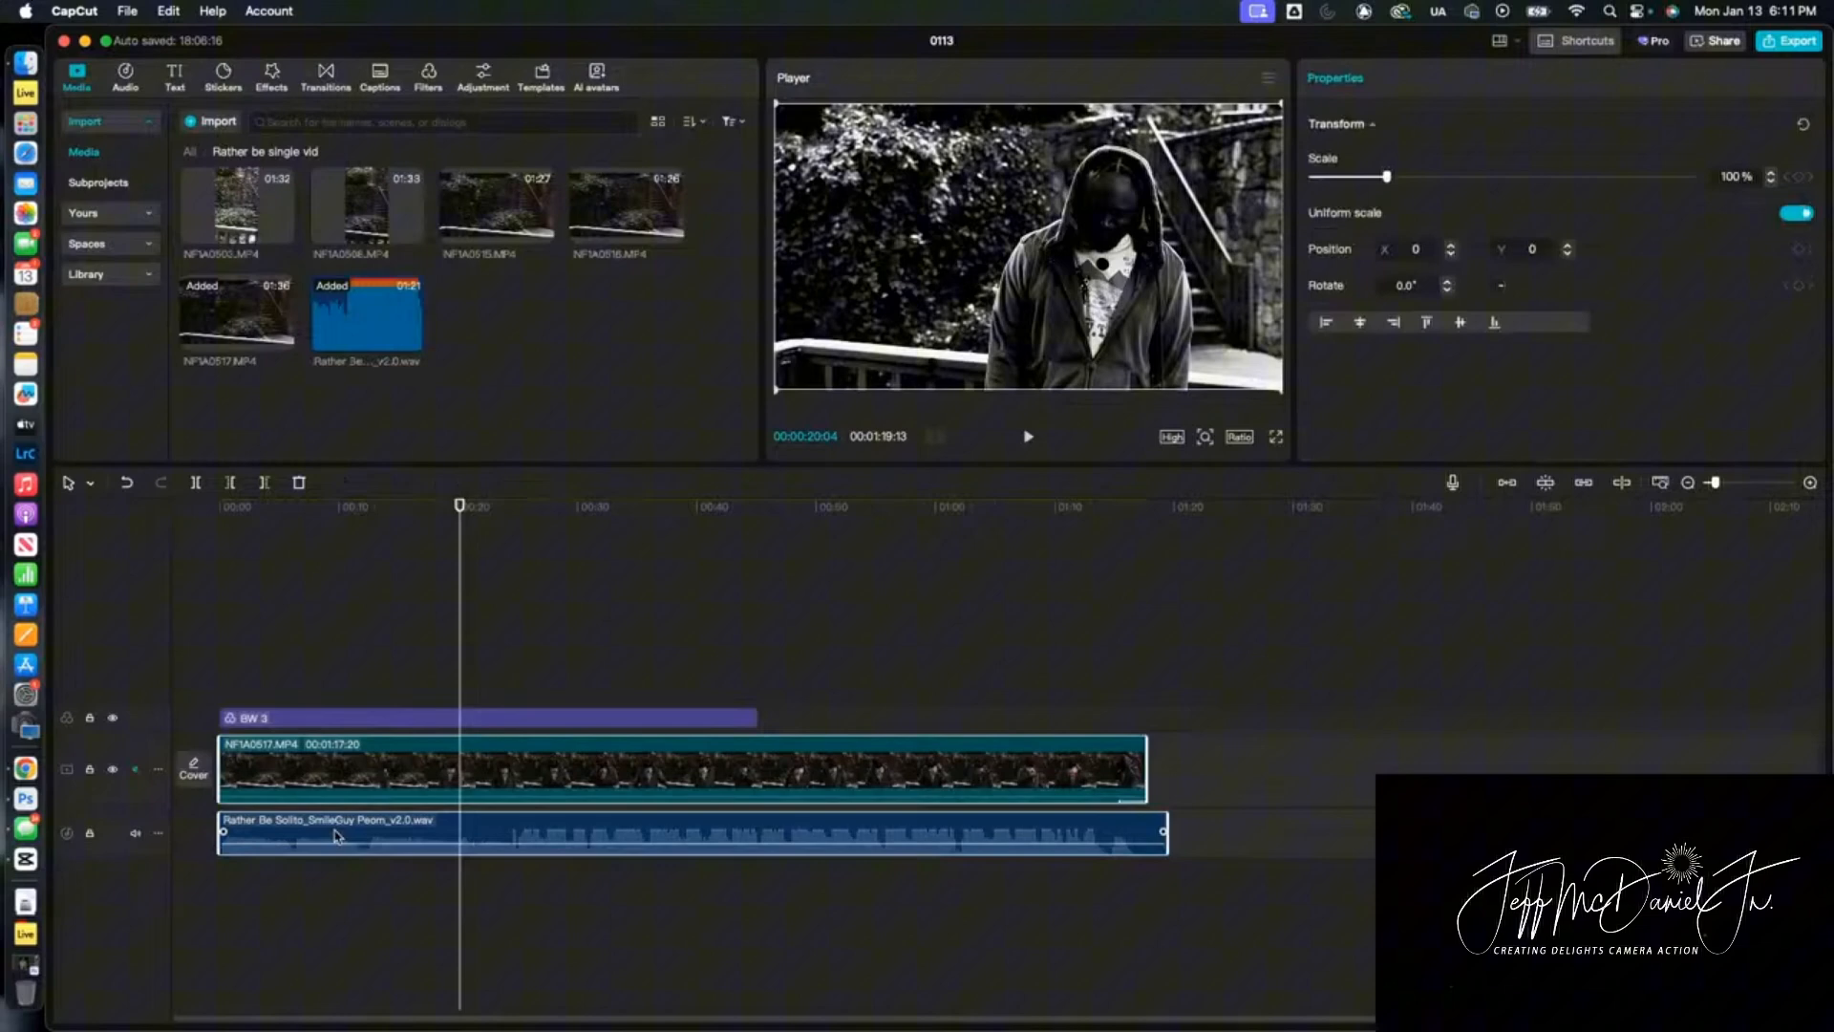
right_click(333, 774)
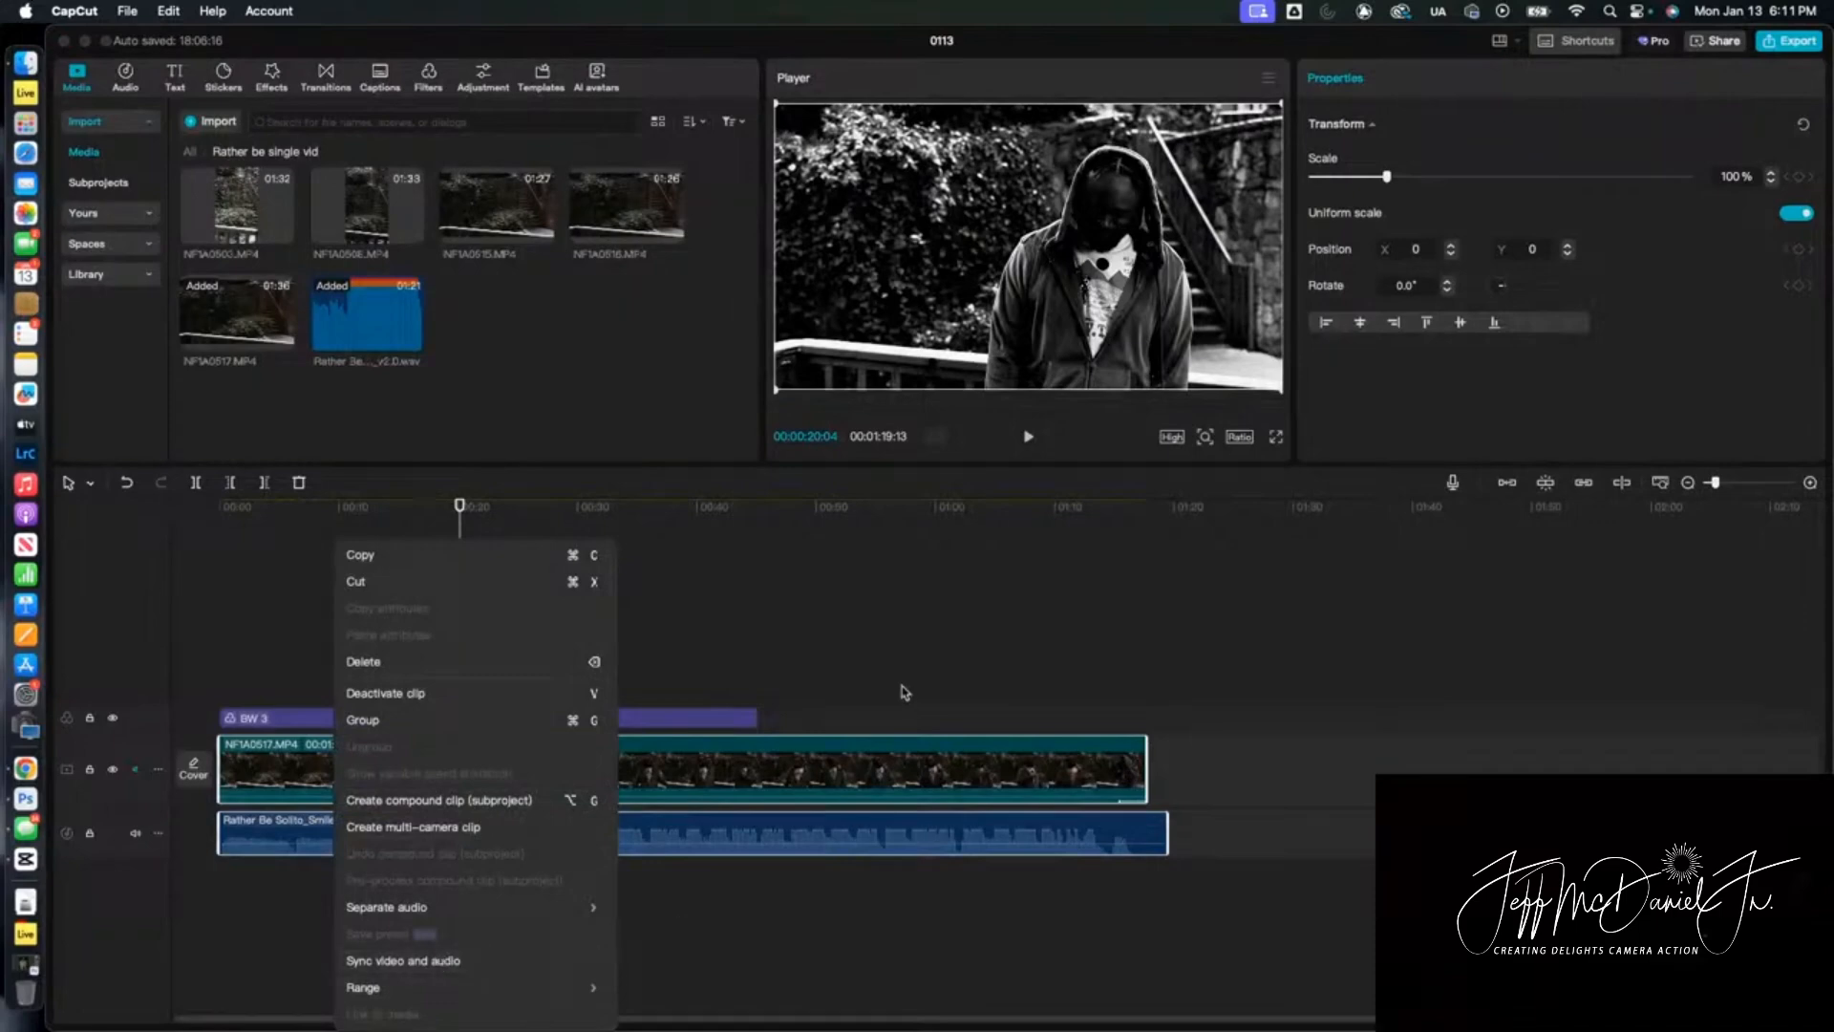
click(883, 665)
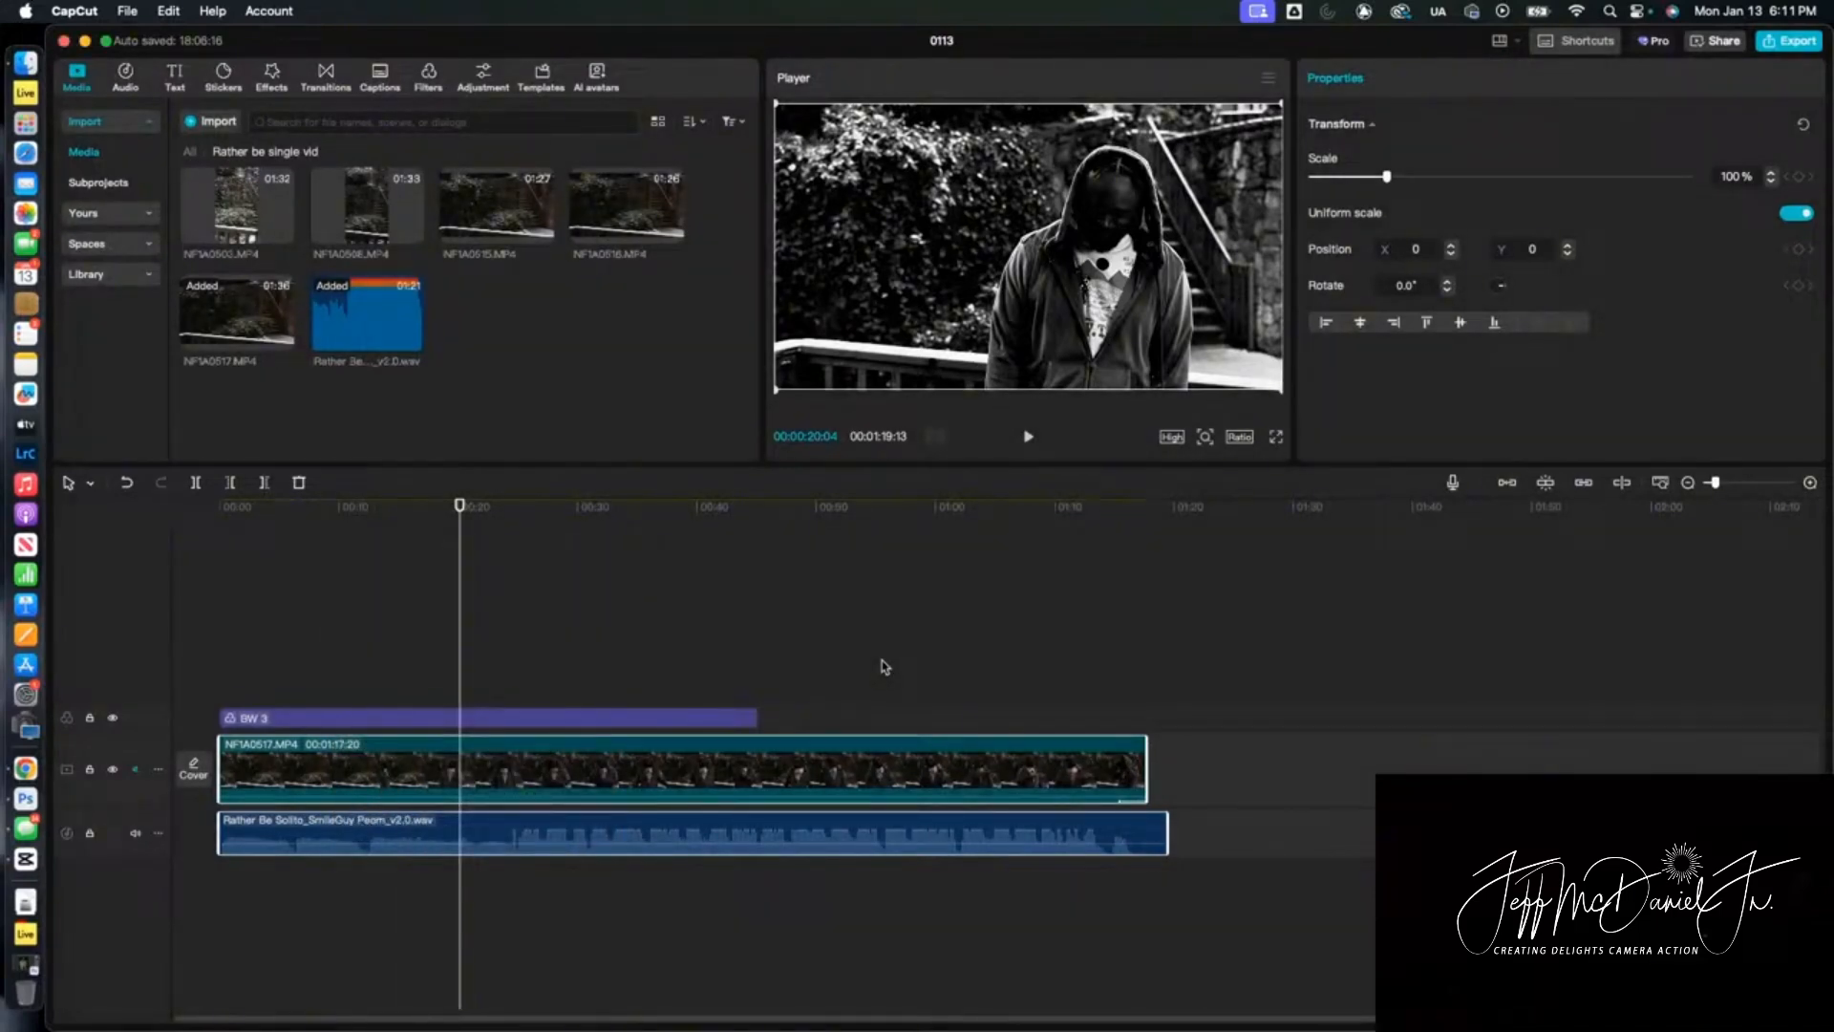
Play the edit from the beginning in full screen to review how far the BW 3 filter reaches
click(506, 718)
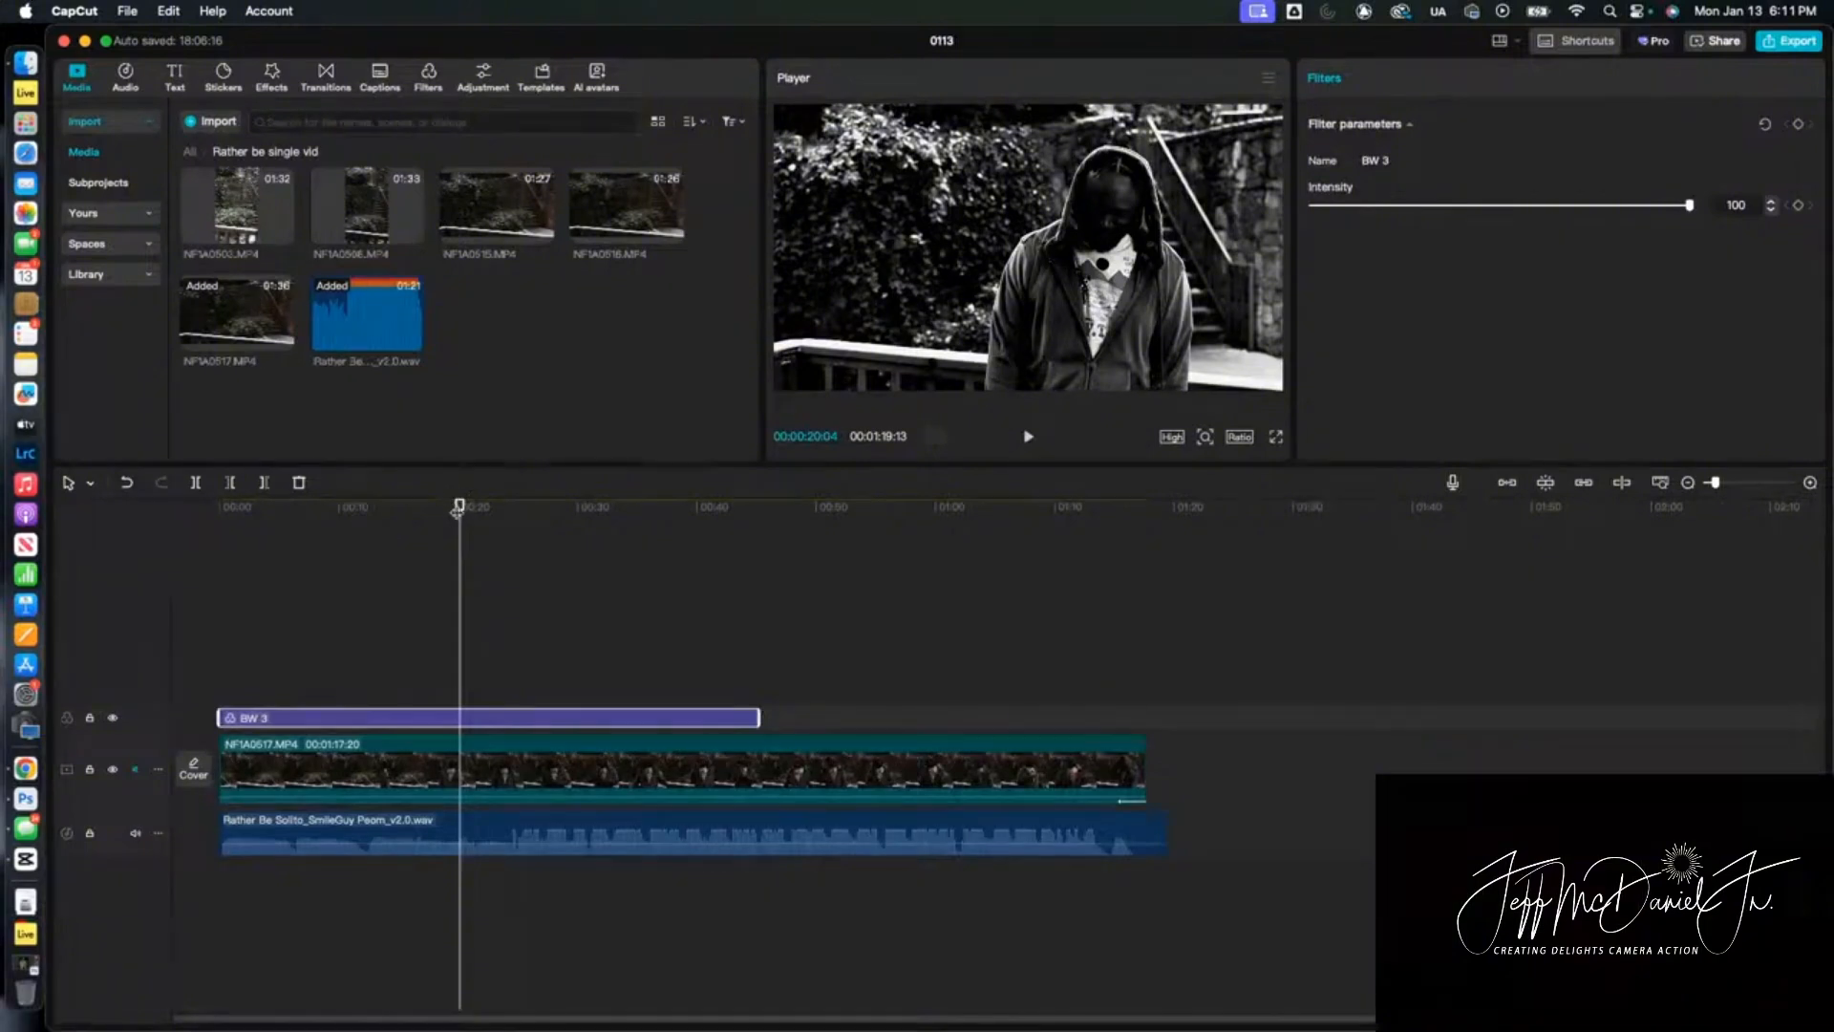
drag(459, 505, 199, 516)
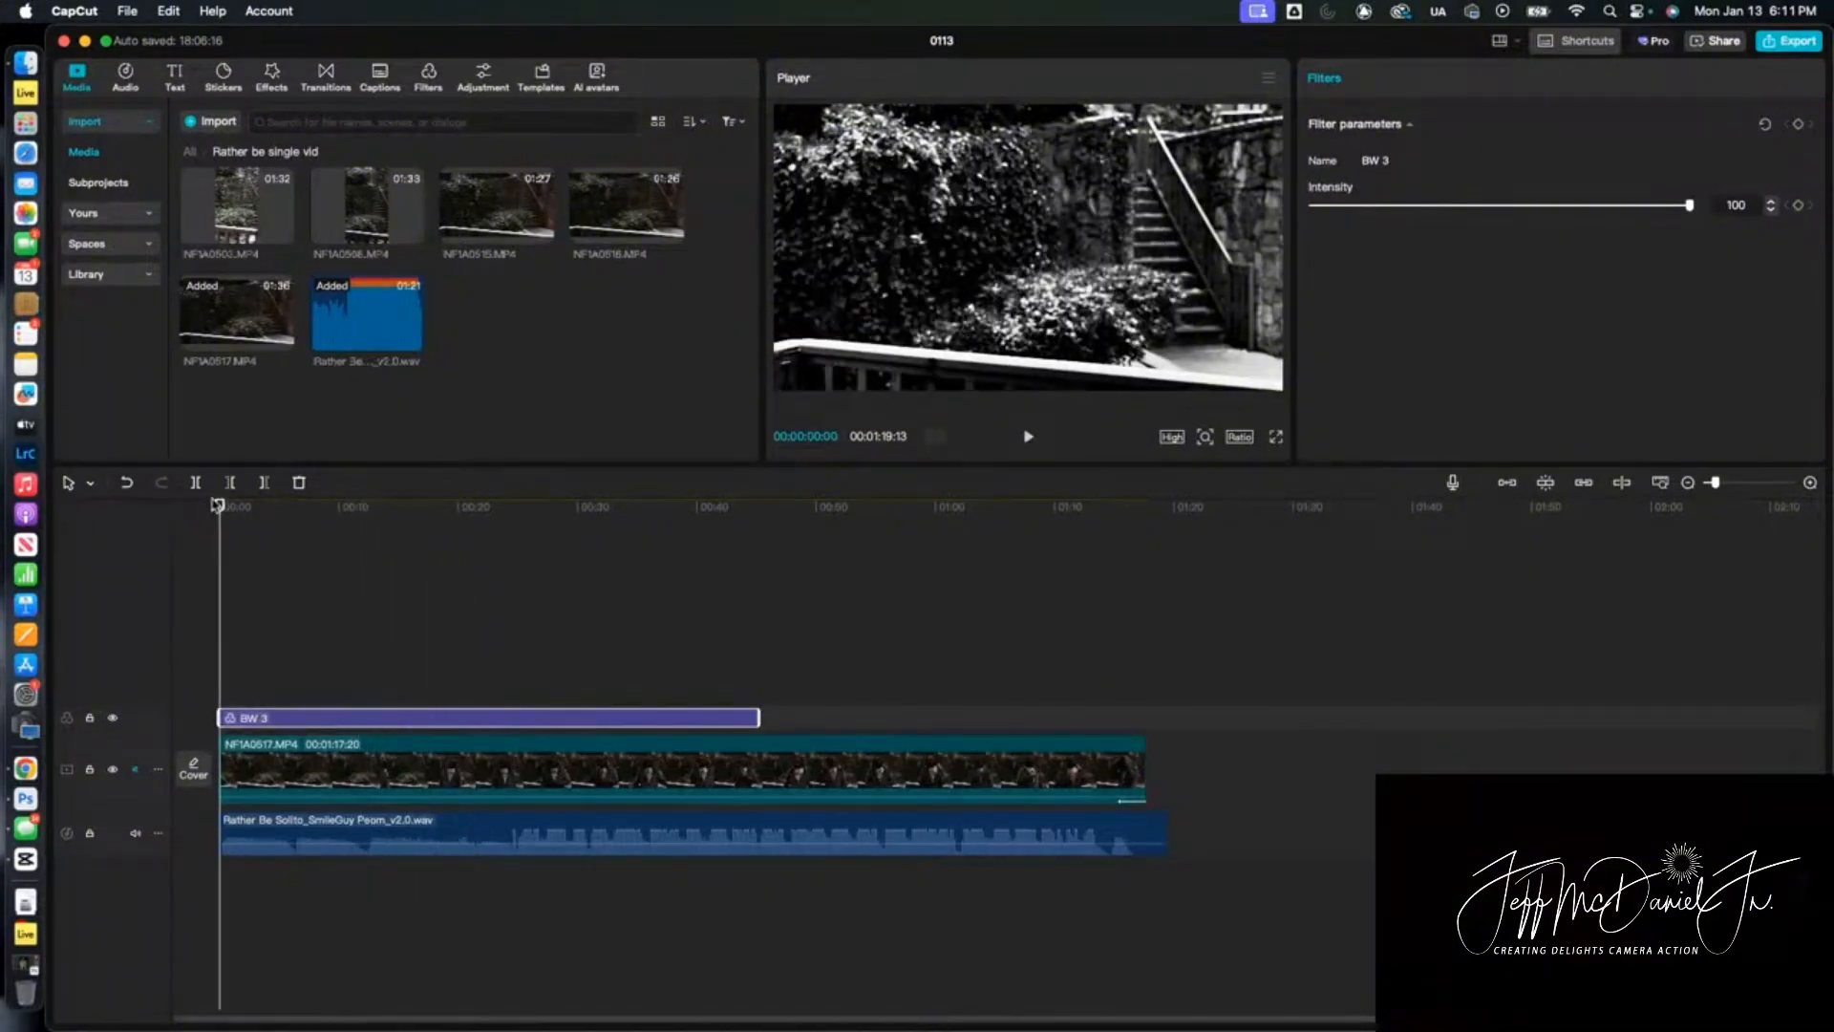
click(1276, 437)
key(space)
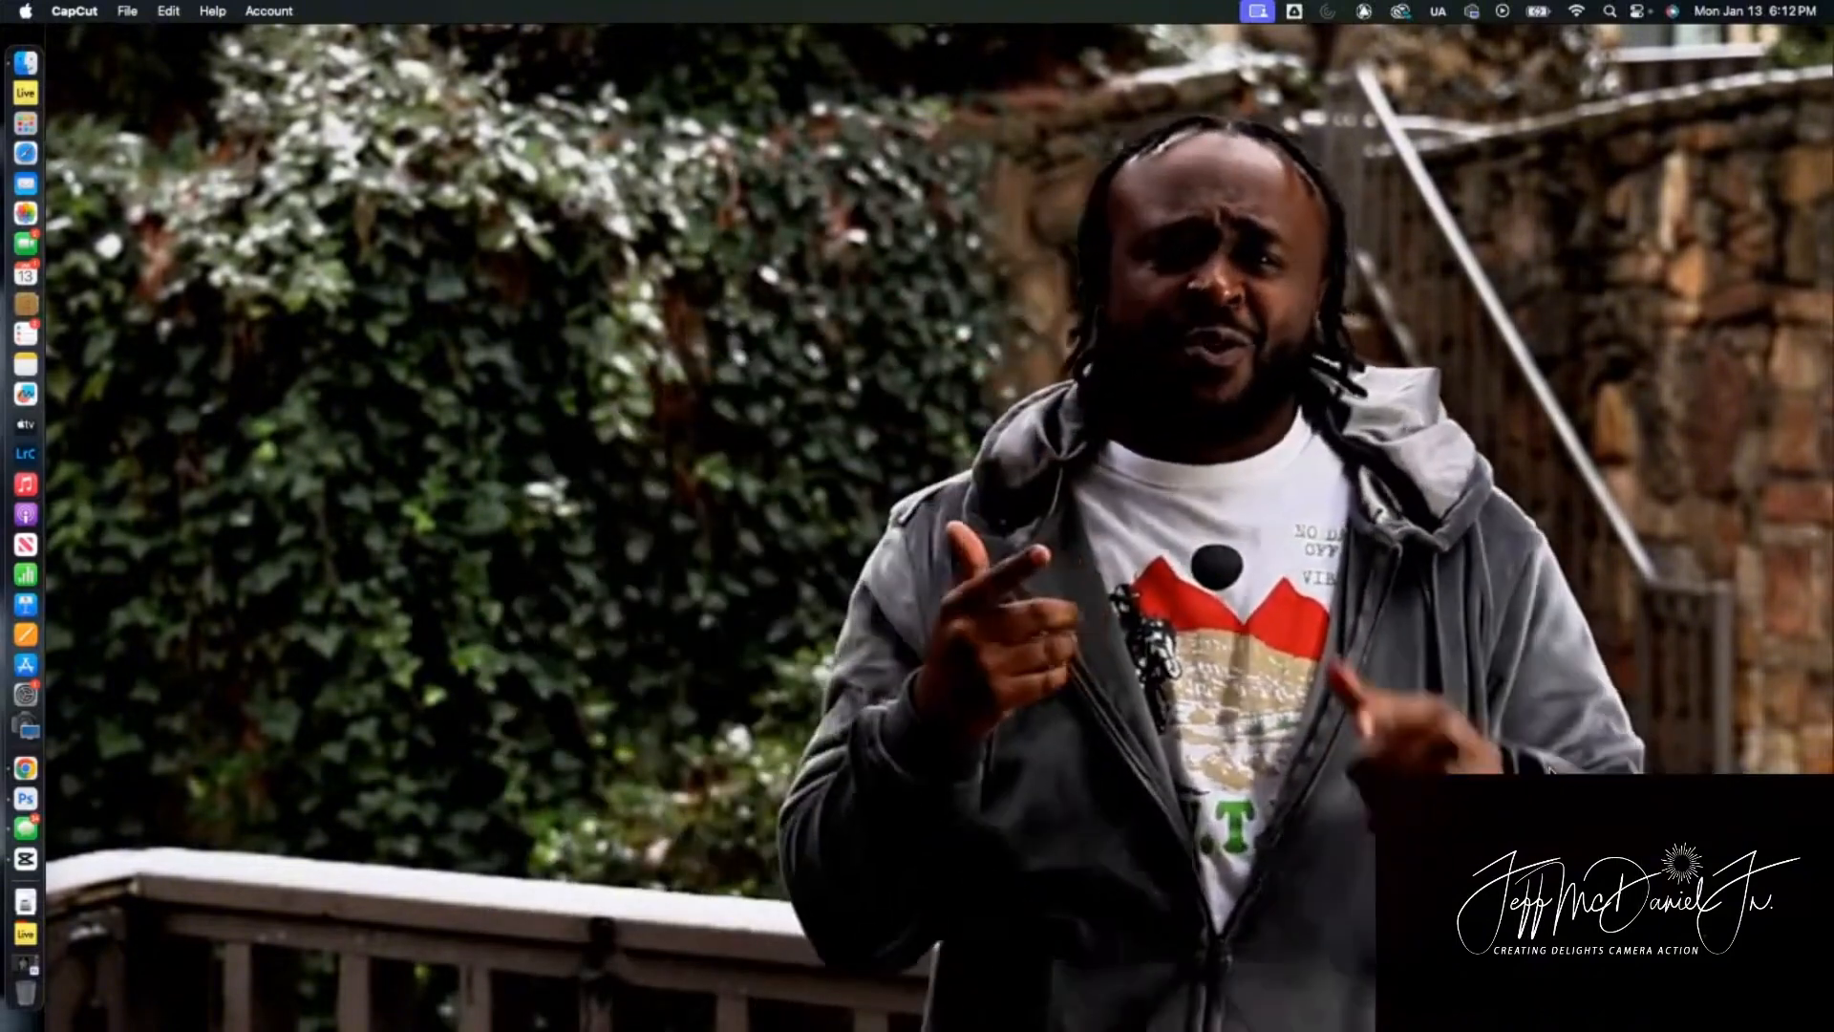
key(Escape)
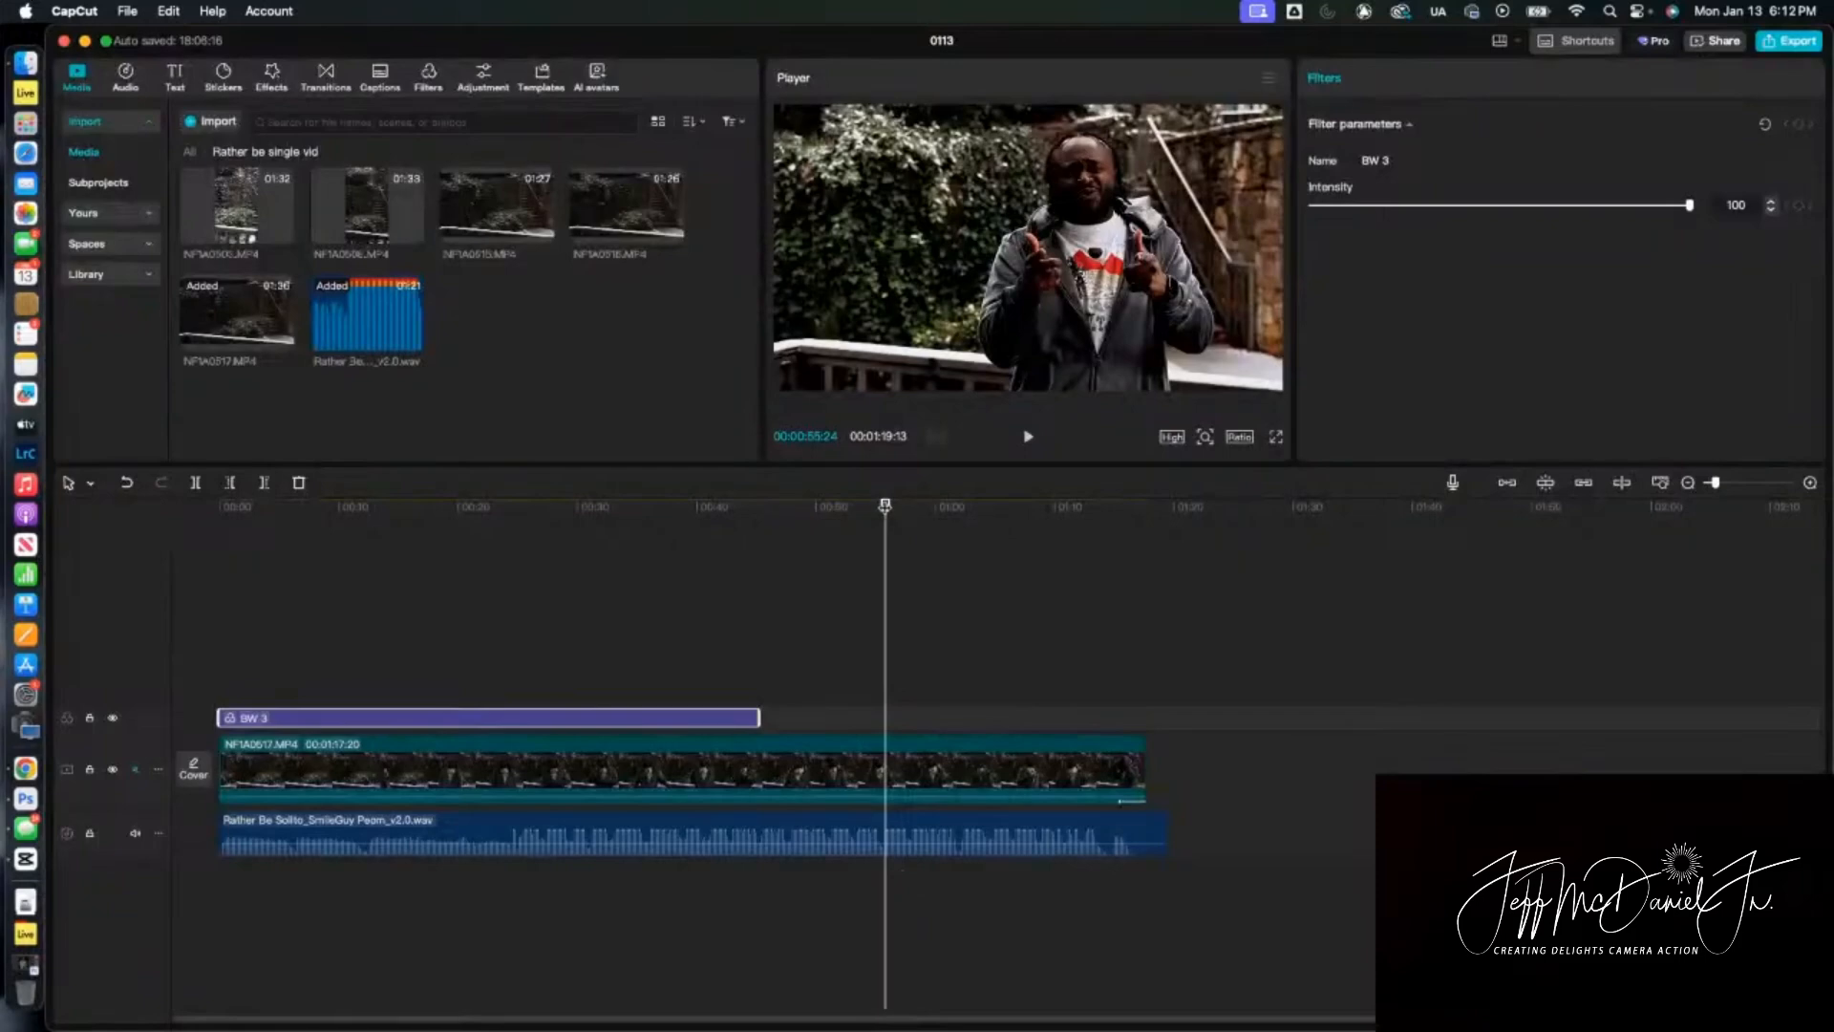
Extend the BW 3 filter so it ends together with the video clip
drag(884, 506, 604, 534)
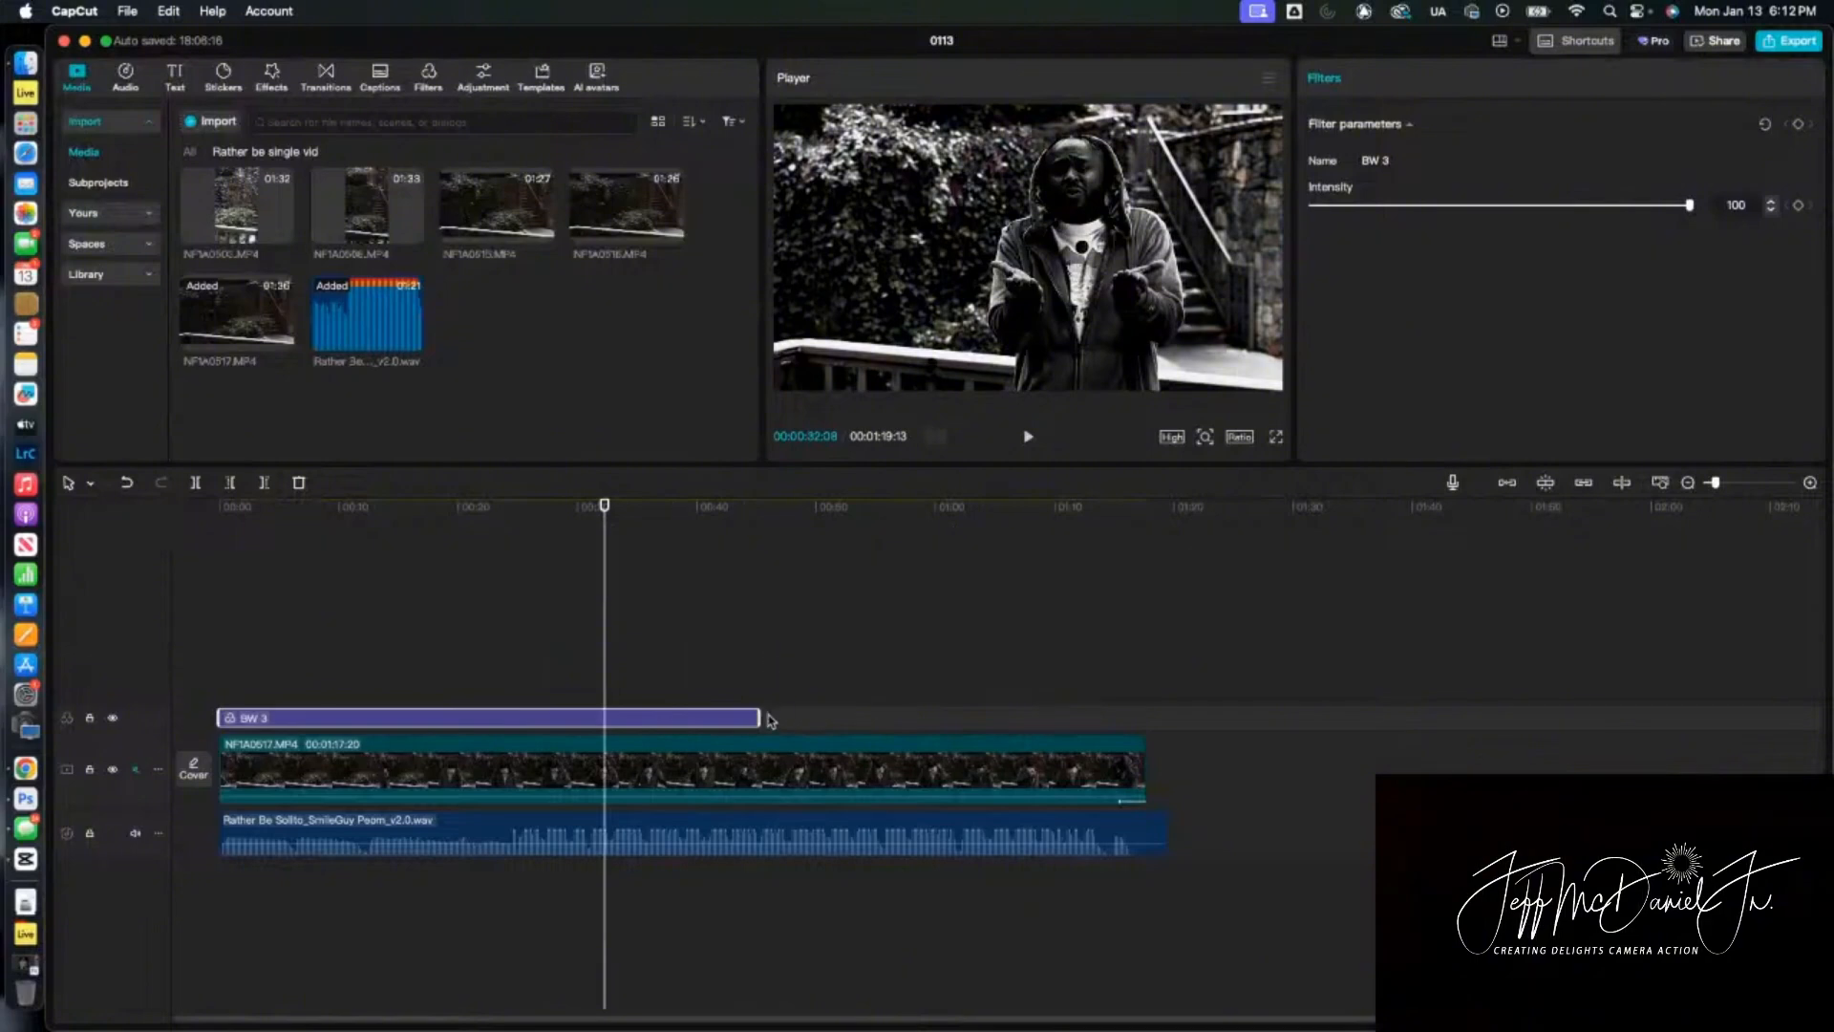
drag(764, 717, 1147, 717)
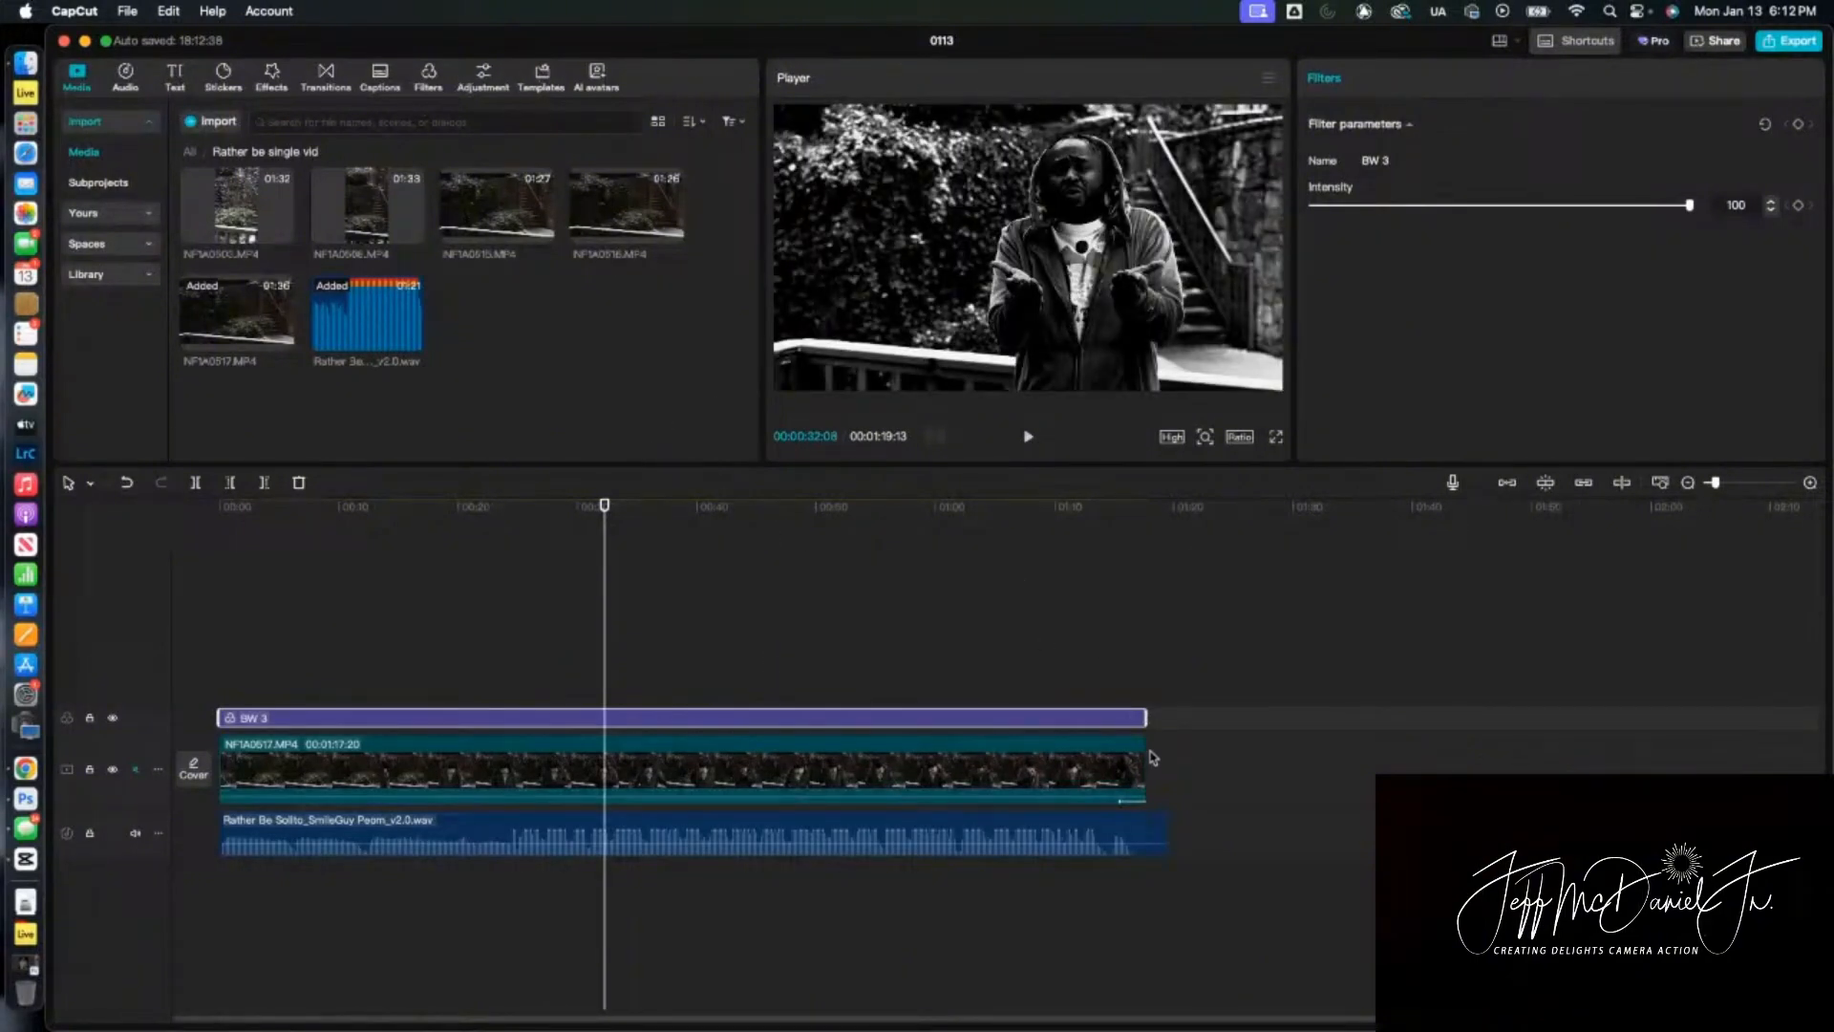
Adjust the video clip's lightness with exposure 10, contrast 13 and shadow 39
click(1138, 763)
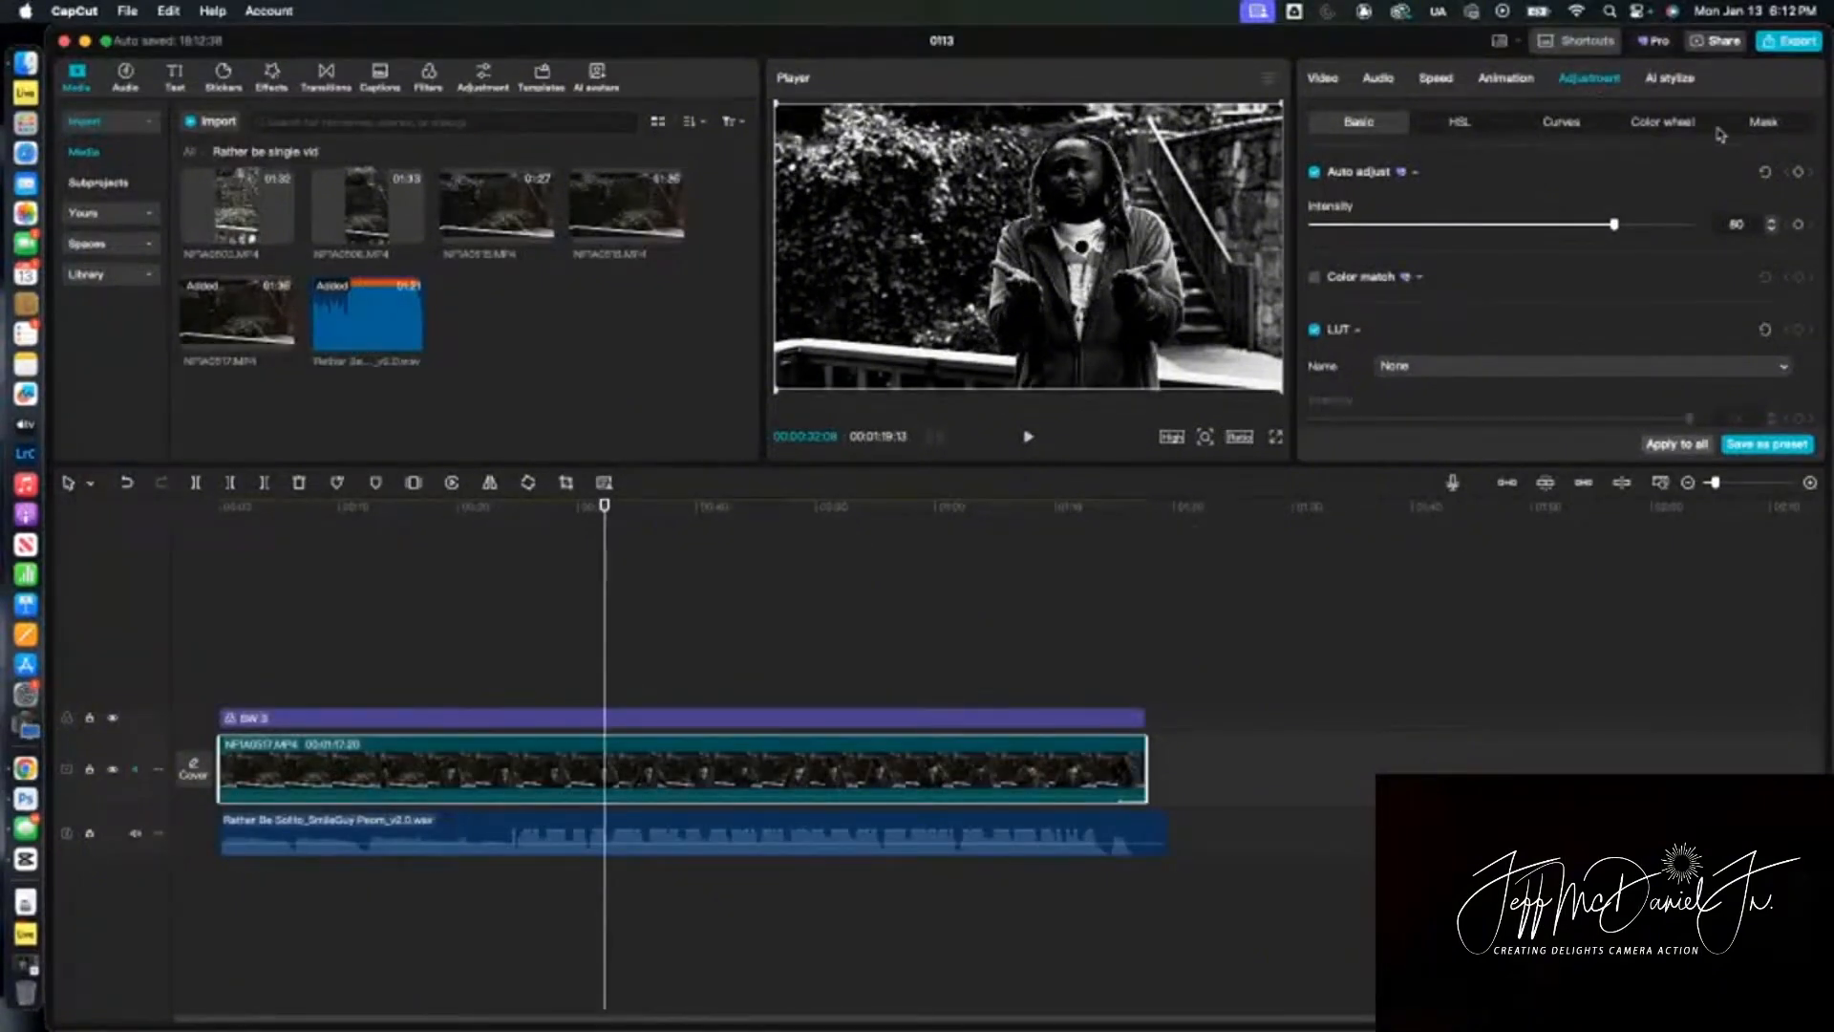
scroll(1522, 223, down, 5)
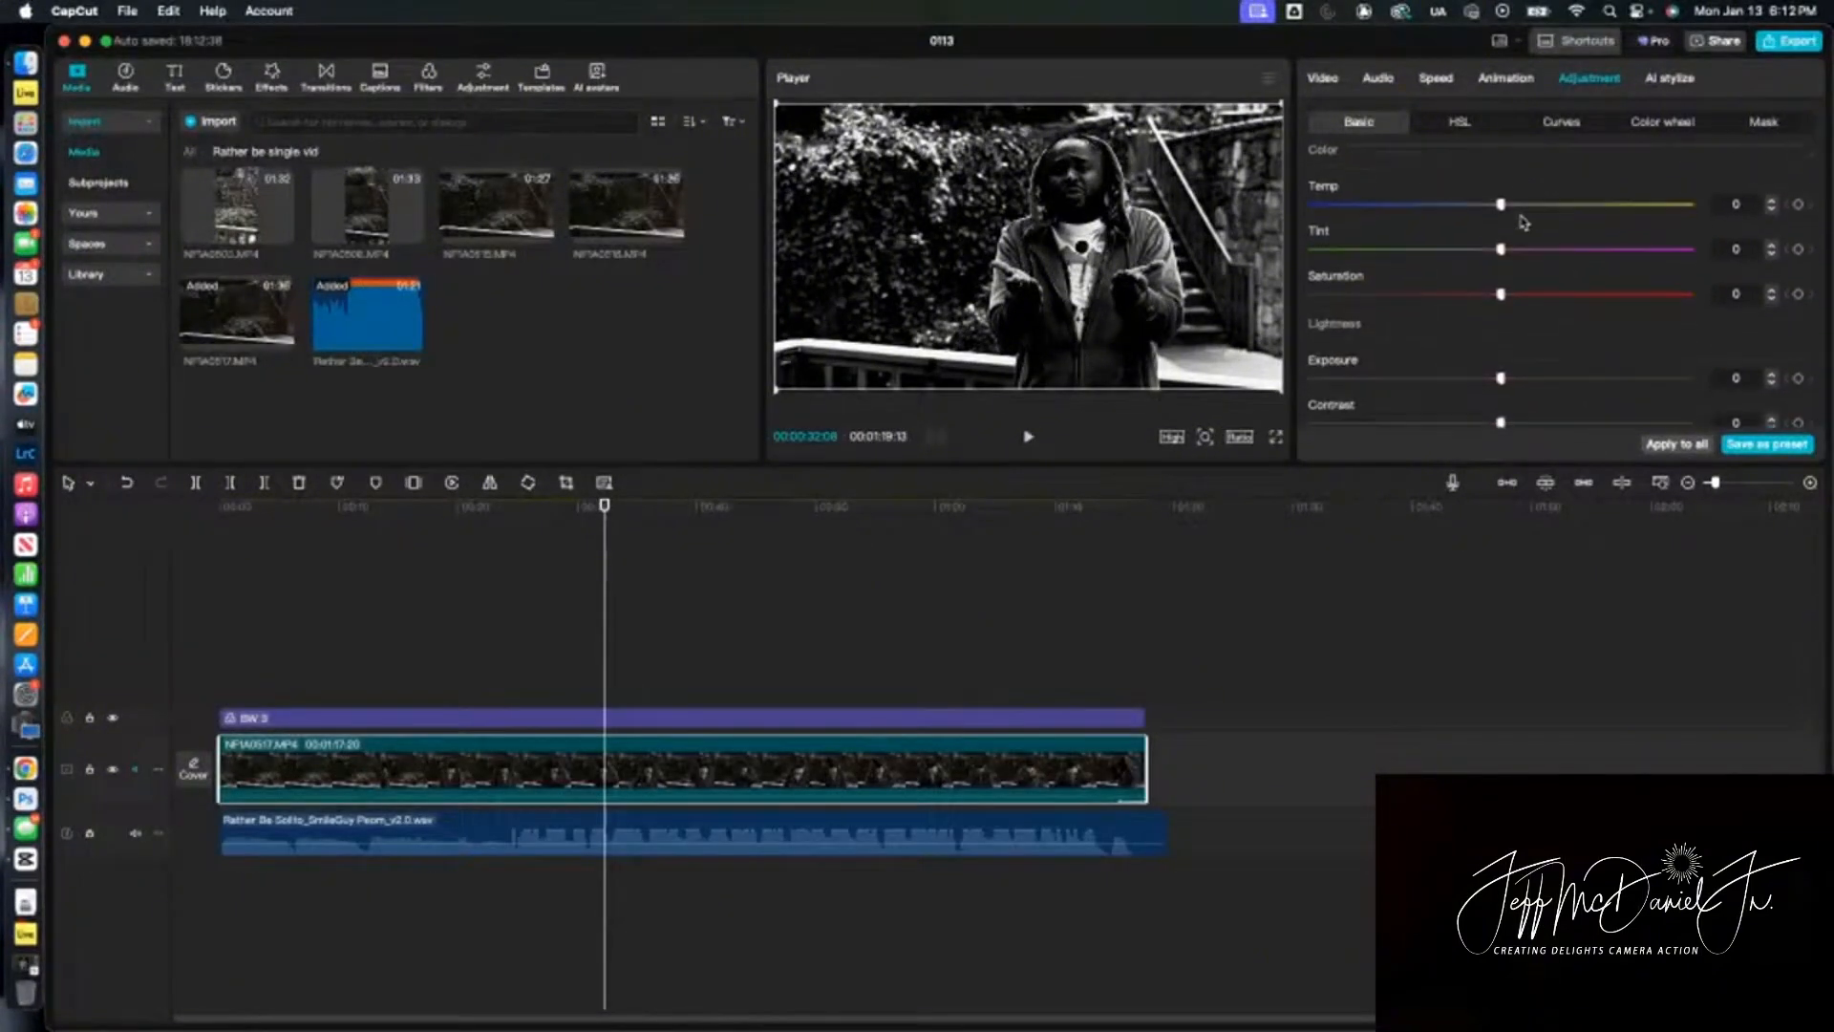
scroll(1523, 223, down, 2)
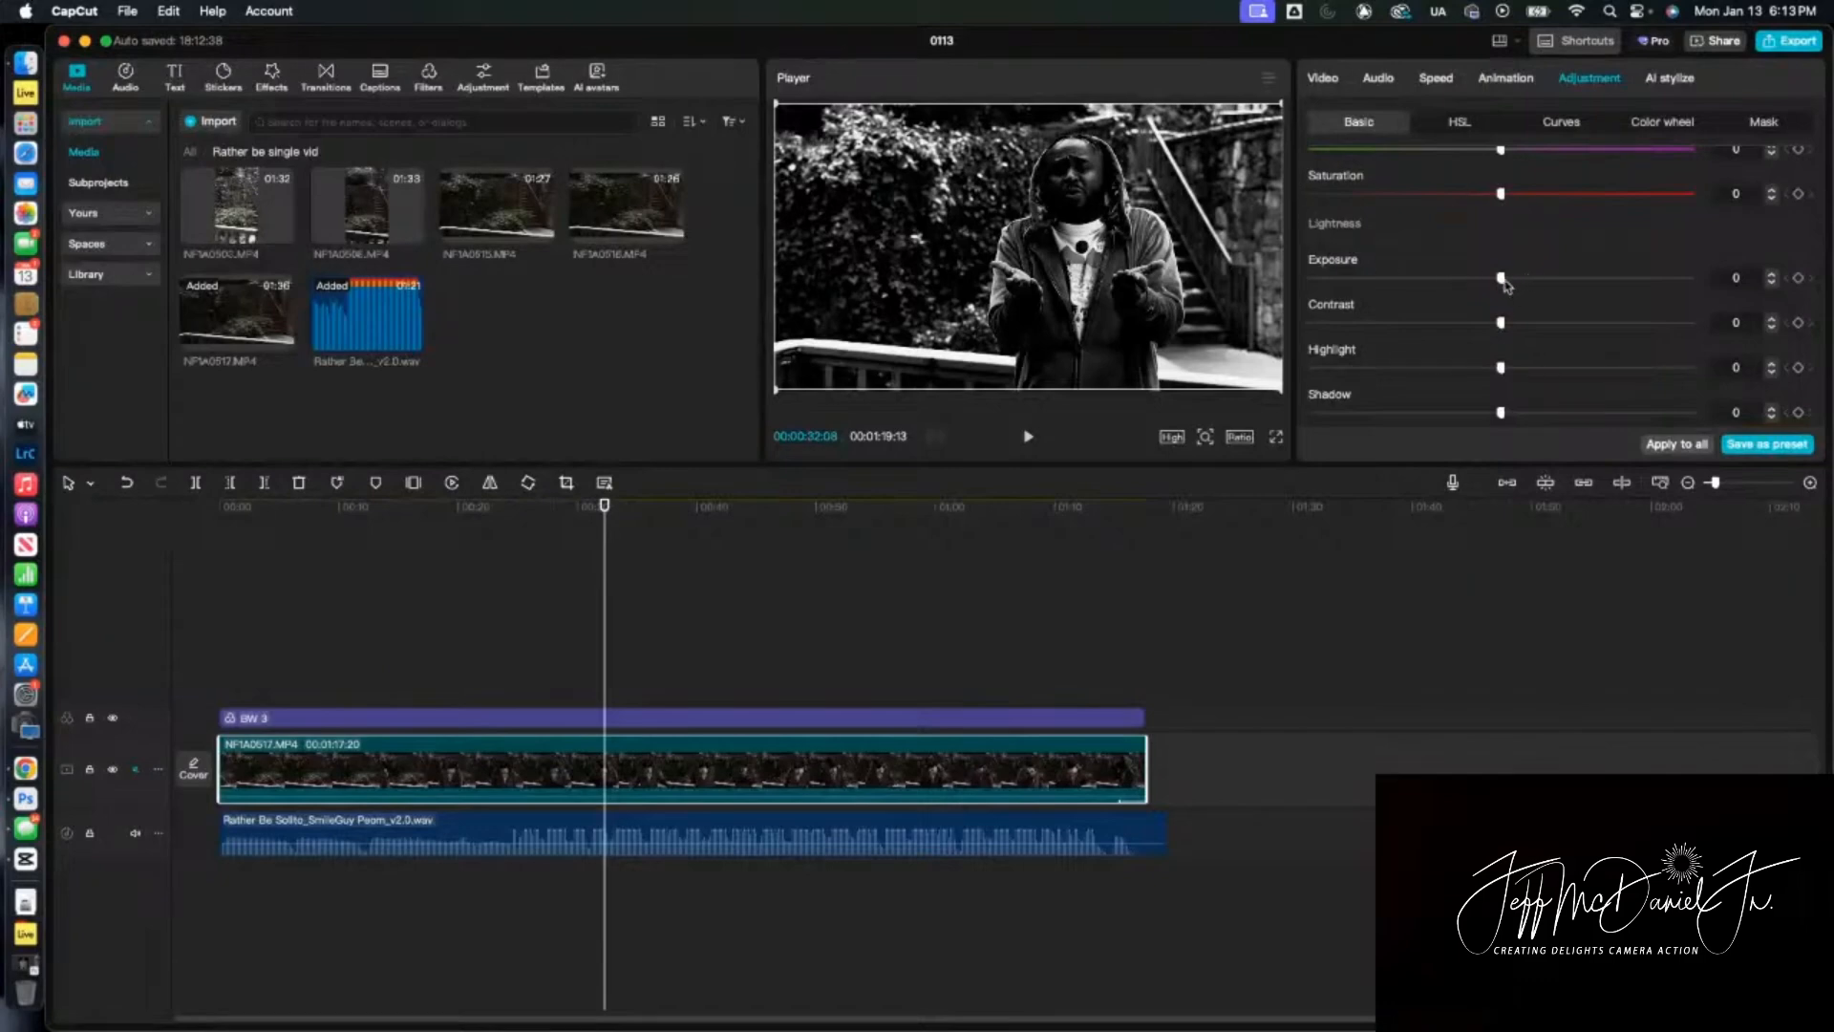
drag(1501, 278, 1584, 280)
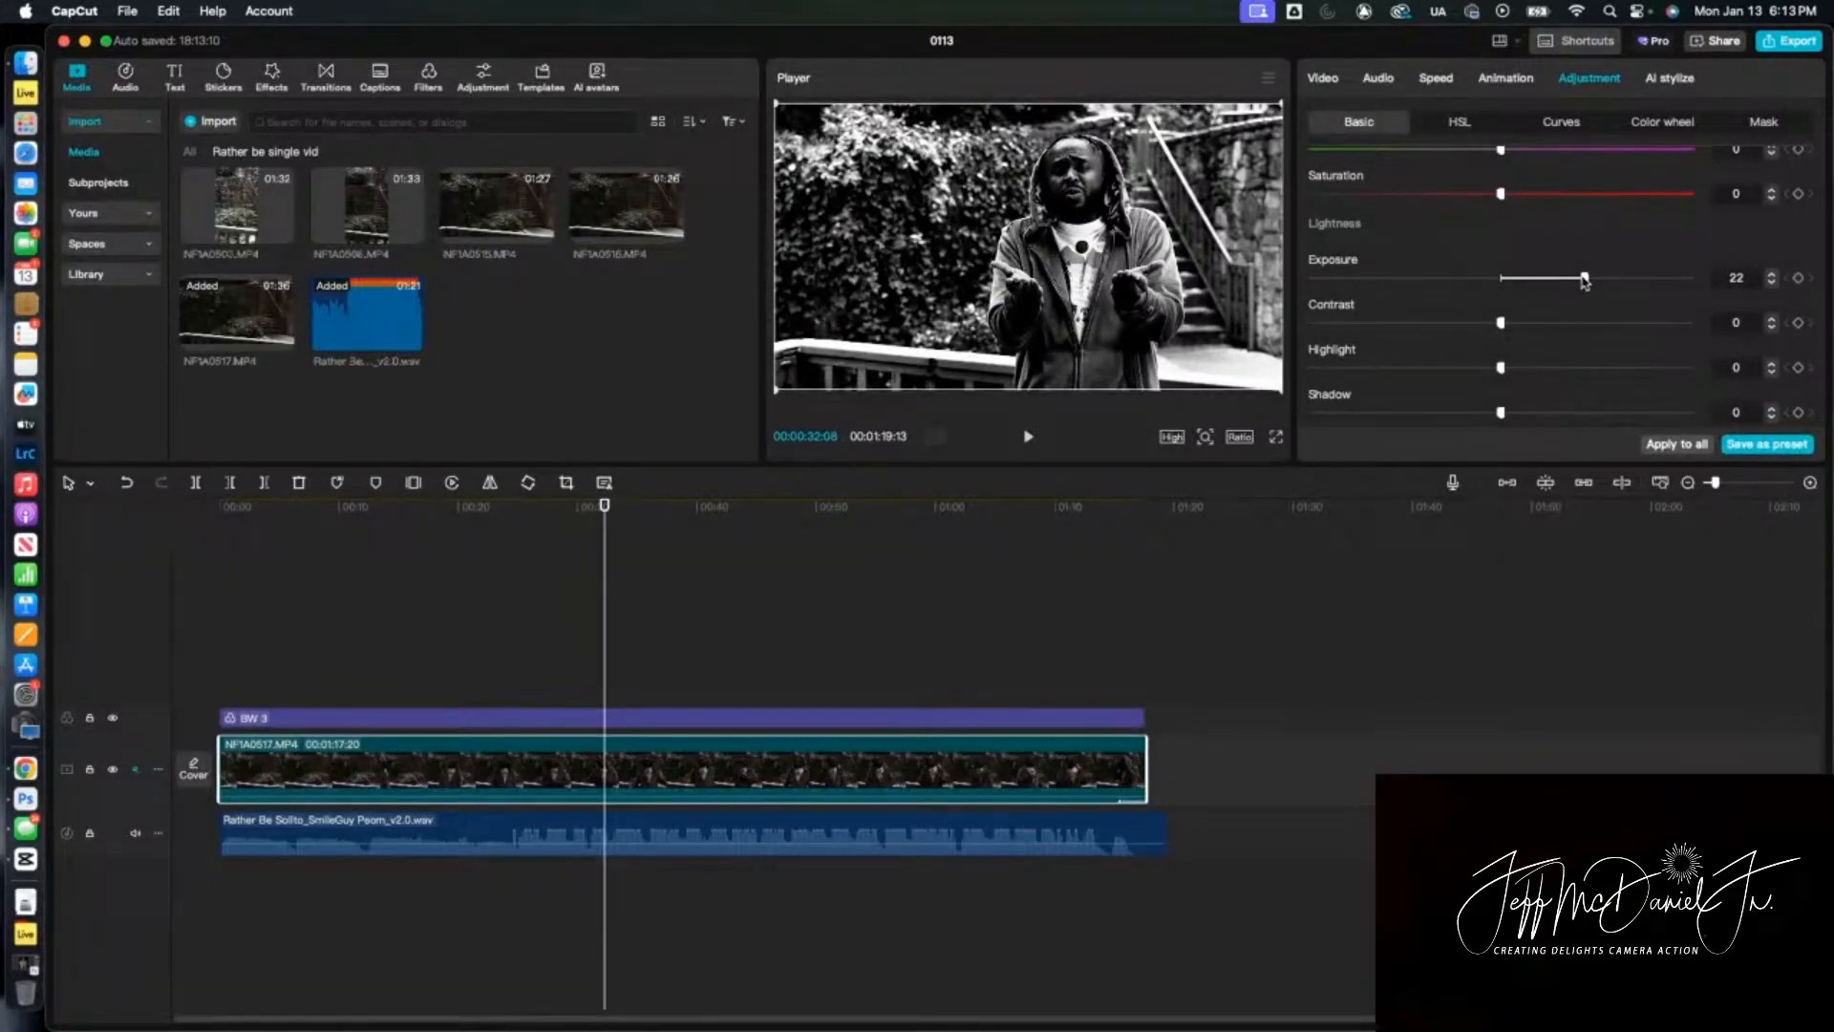
drag(1584, 278, 1530, 278)
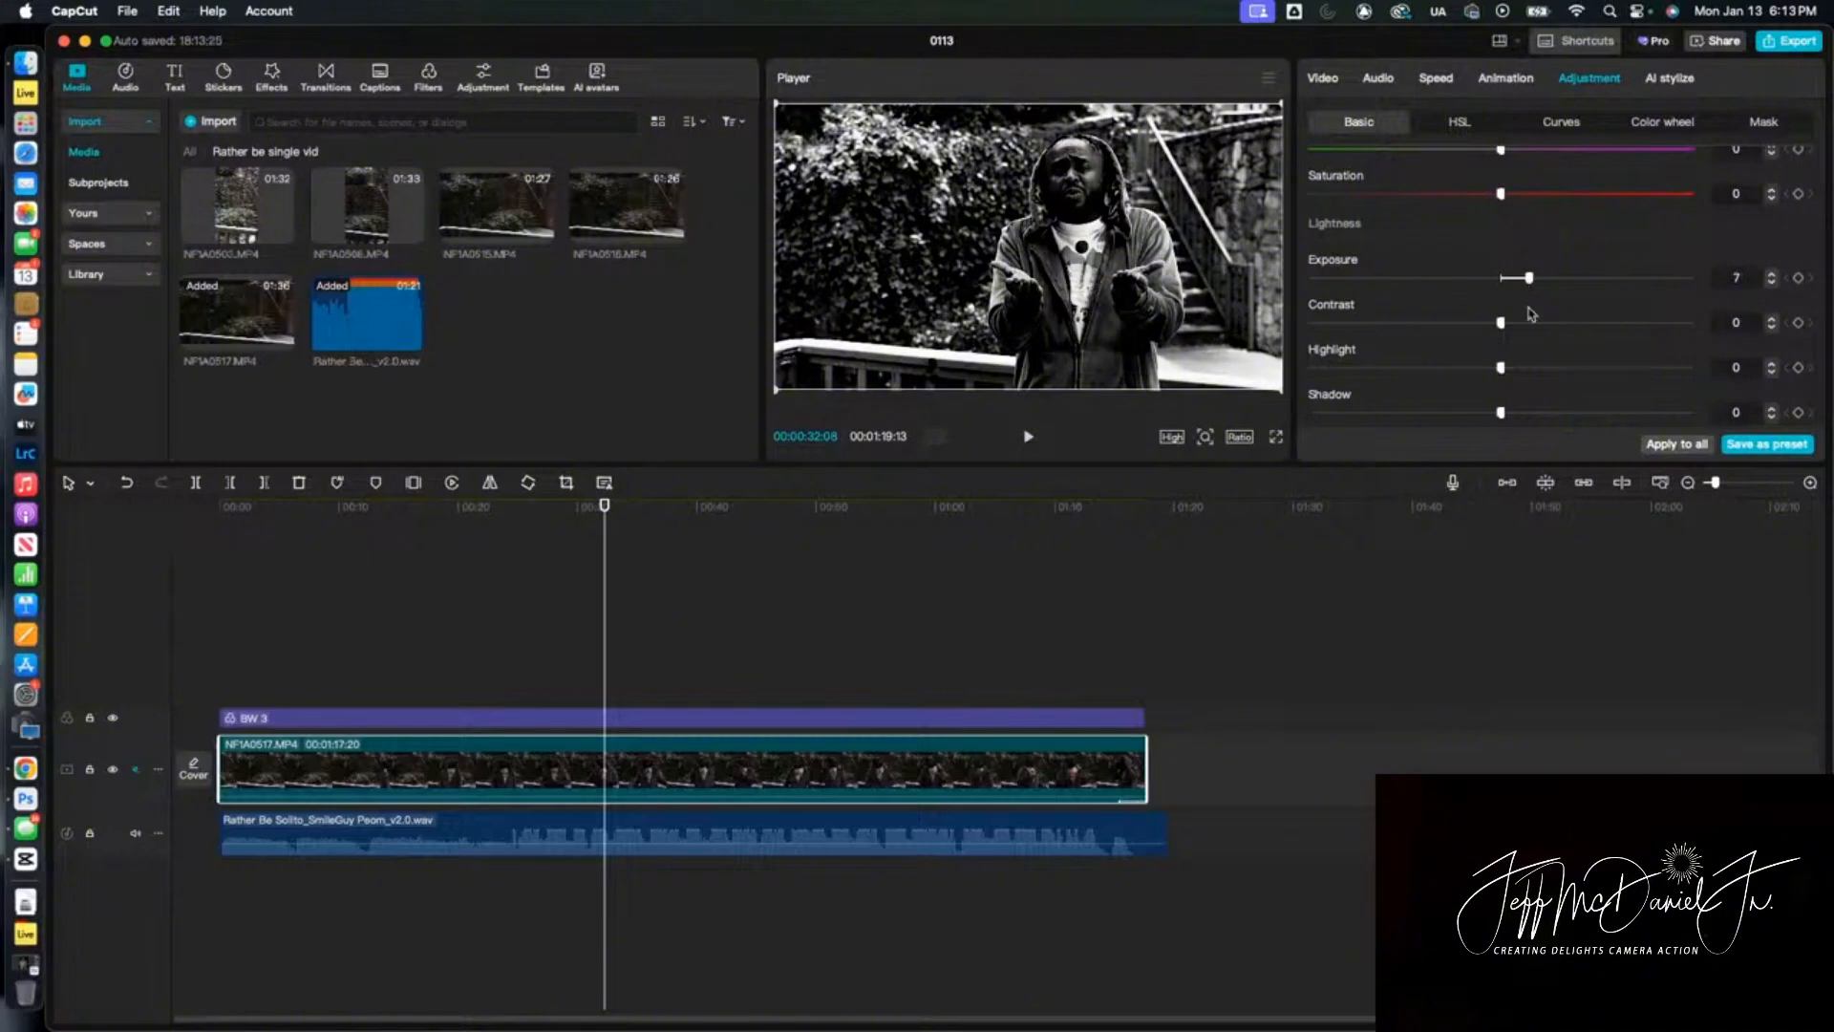
drag(1499, 412, 1575, 414)
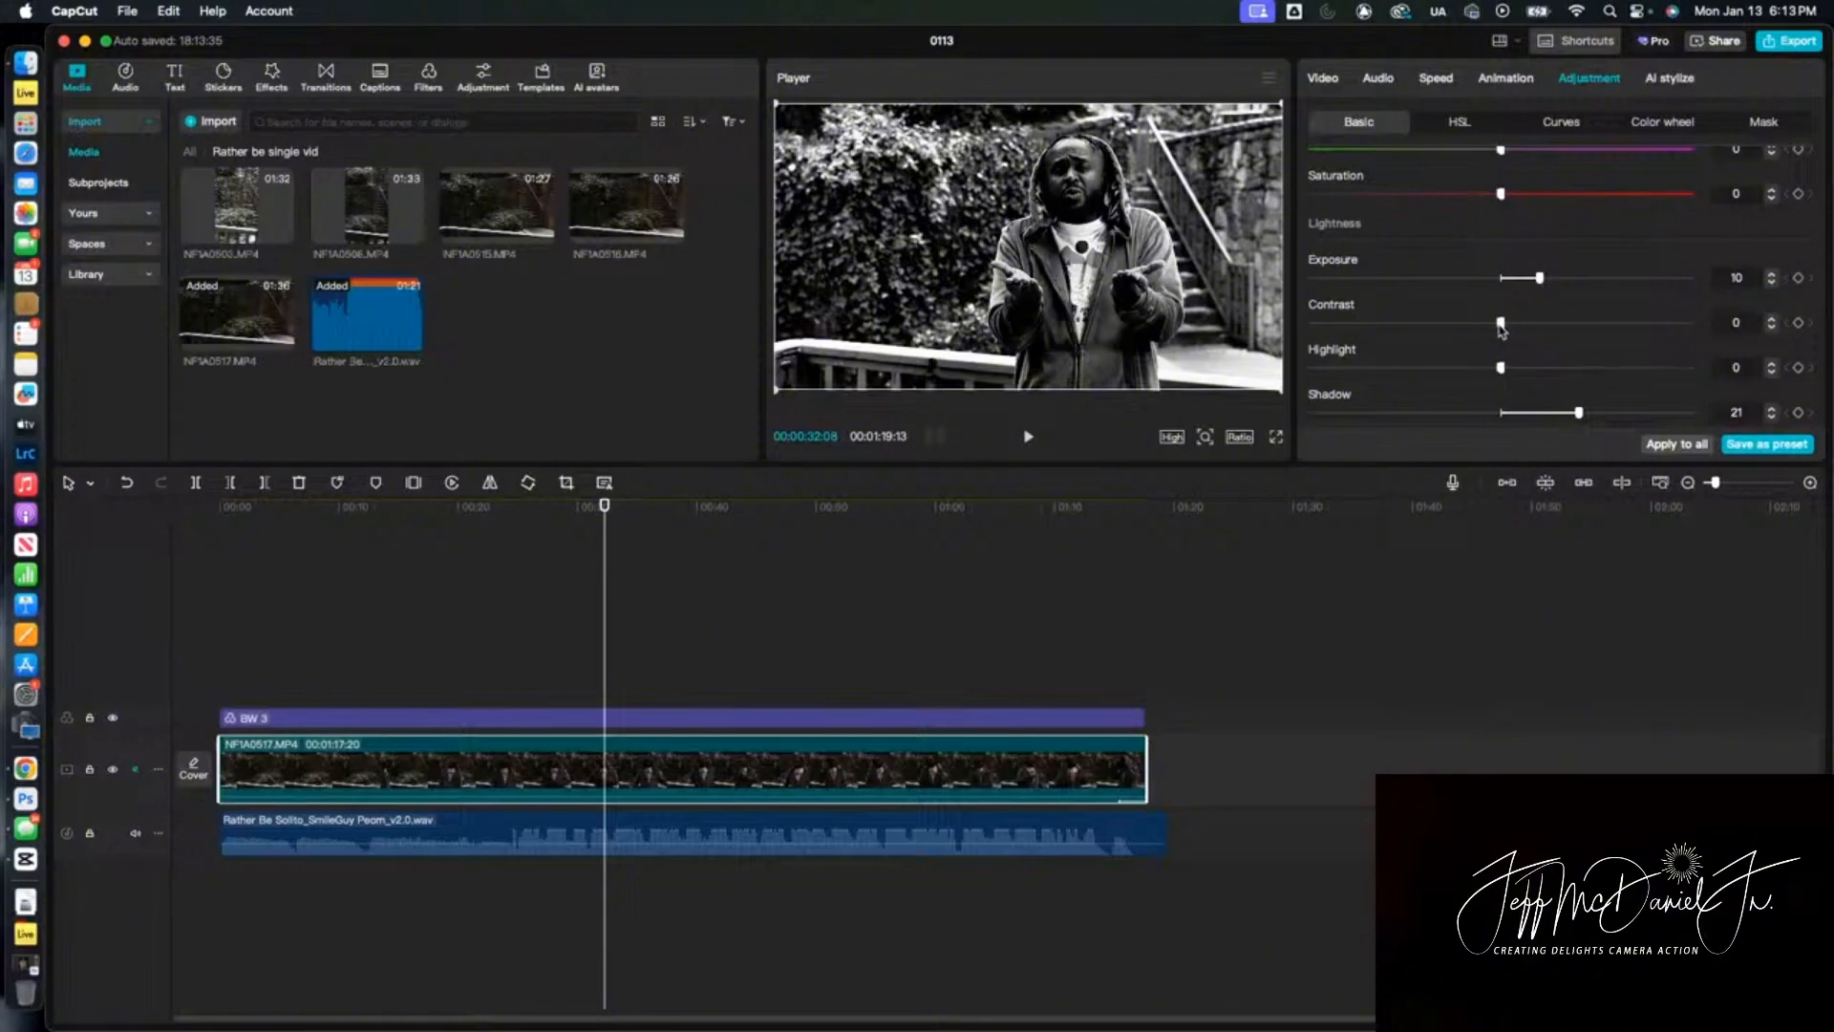
drag(1500, 324, 1538, 330)
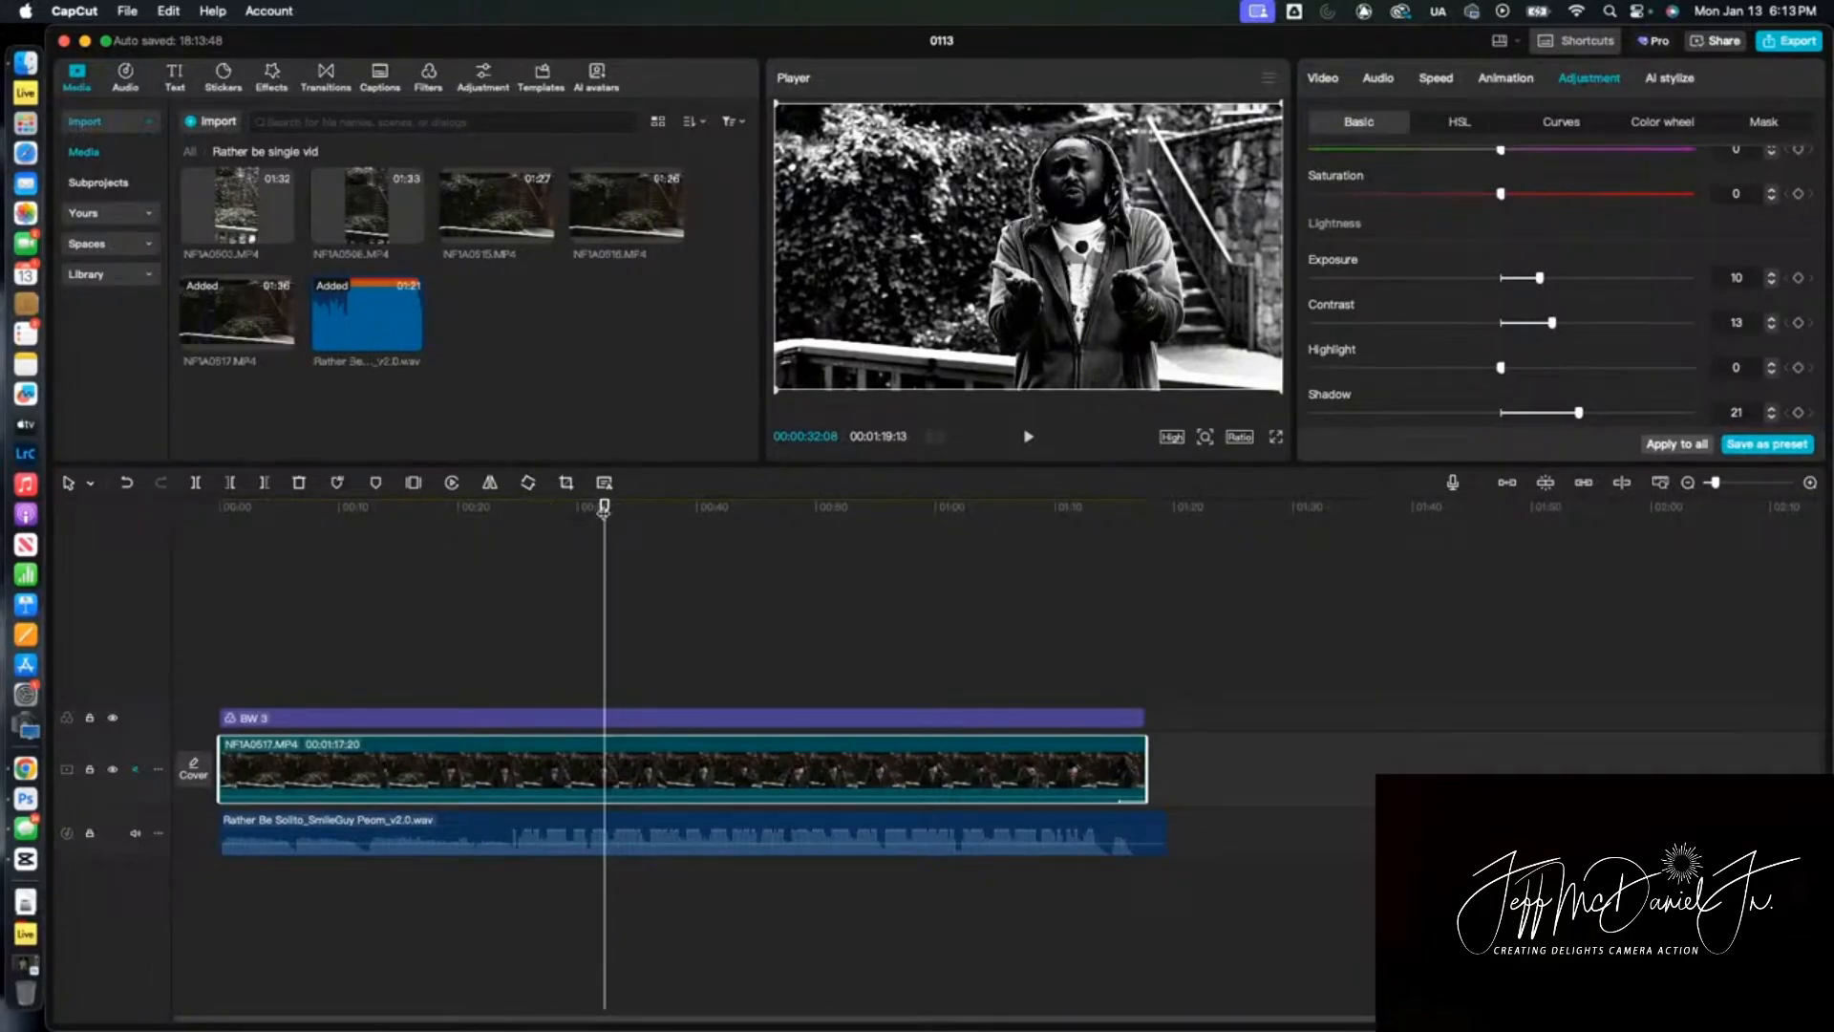
mouse_move(604, 507)
mouse_down()
mouse_move(532, 507)
mouse_move(576, 507)
mouse_up()
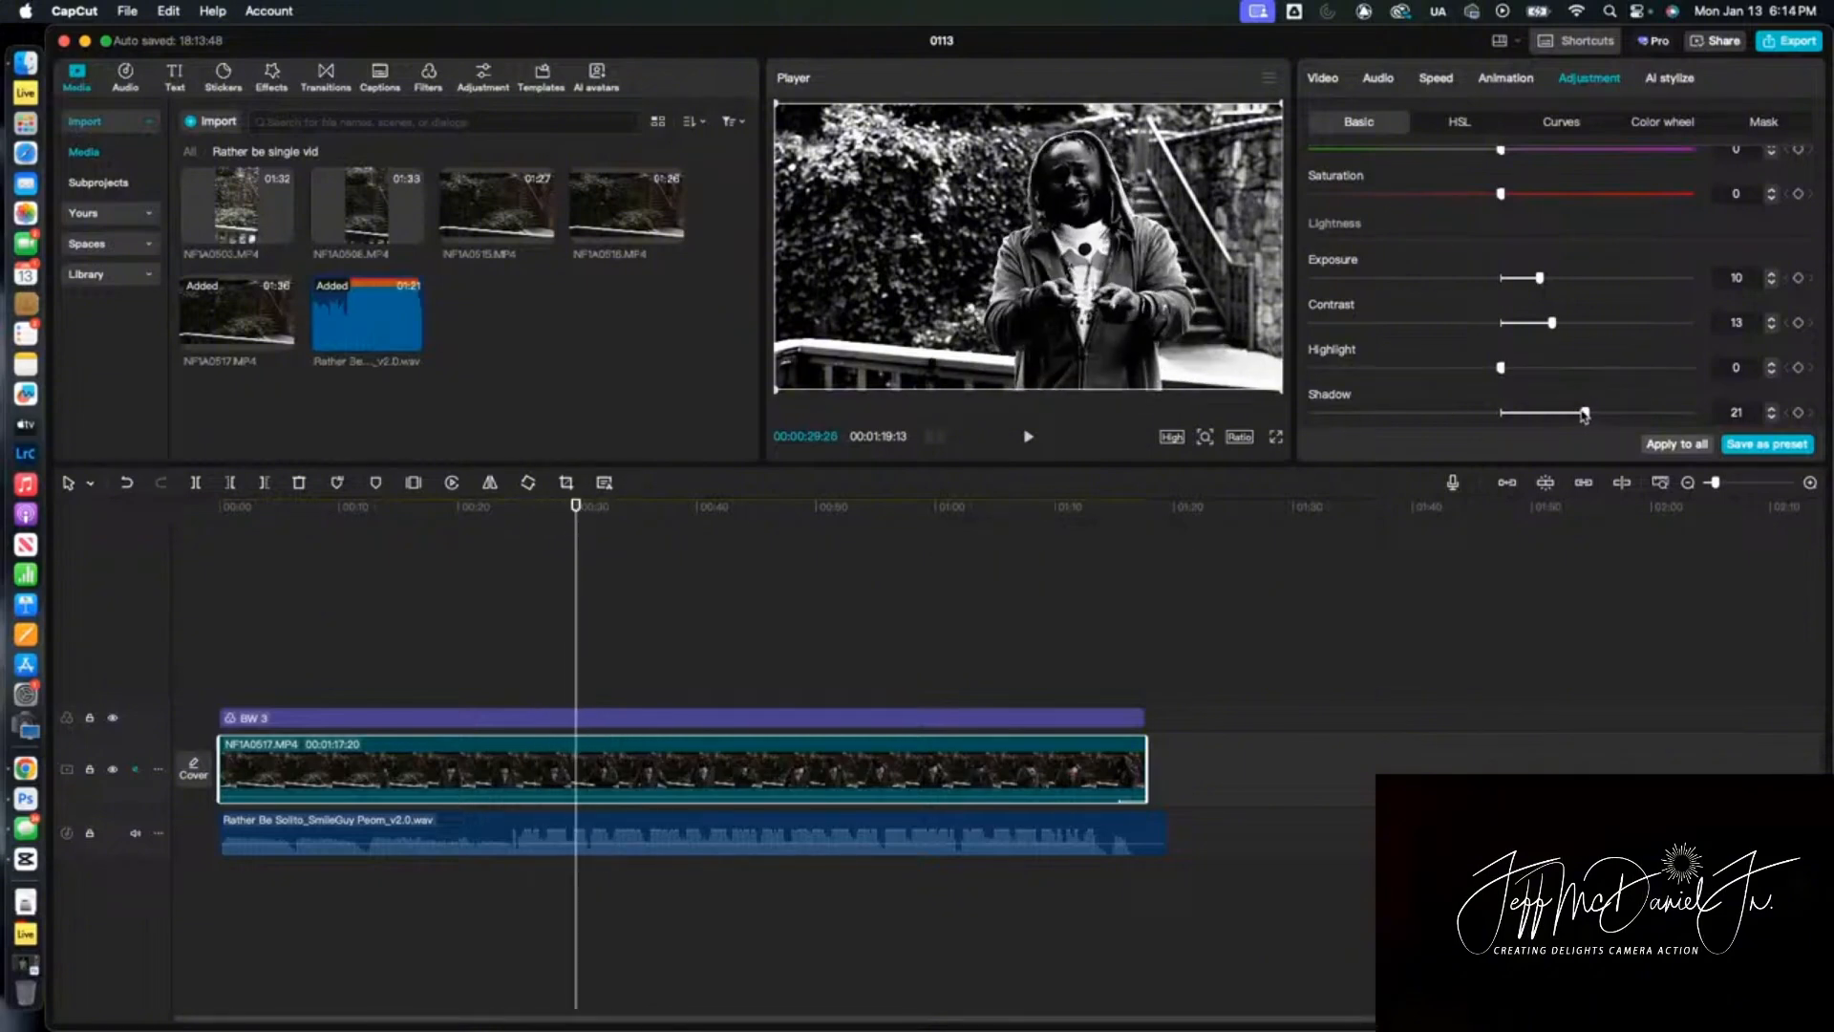
drag(1585, 413, 1655, 415)
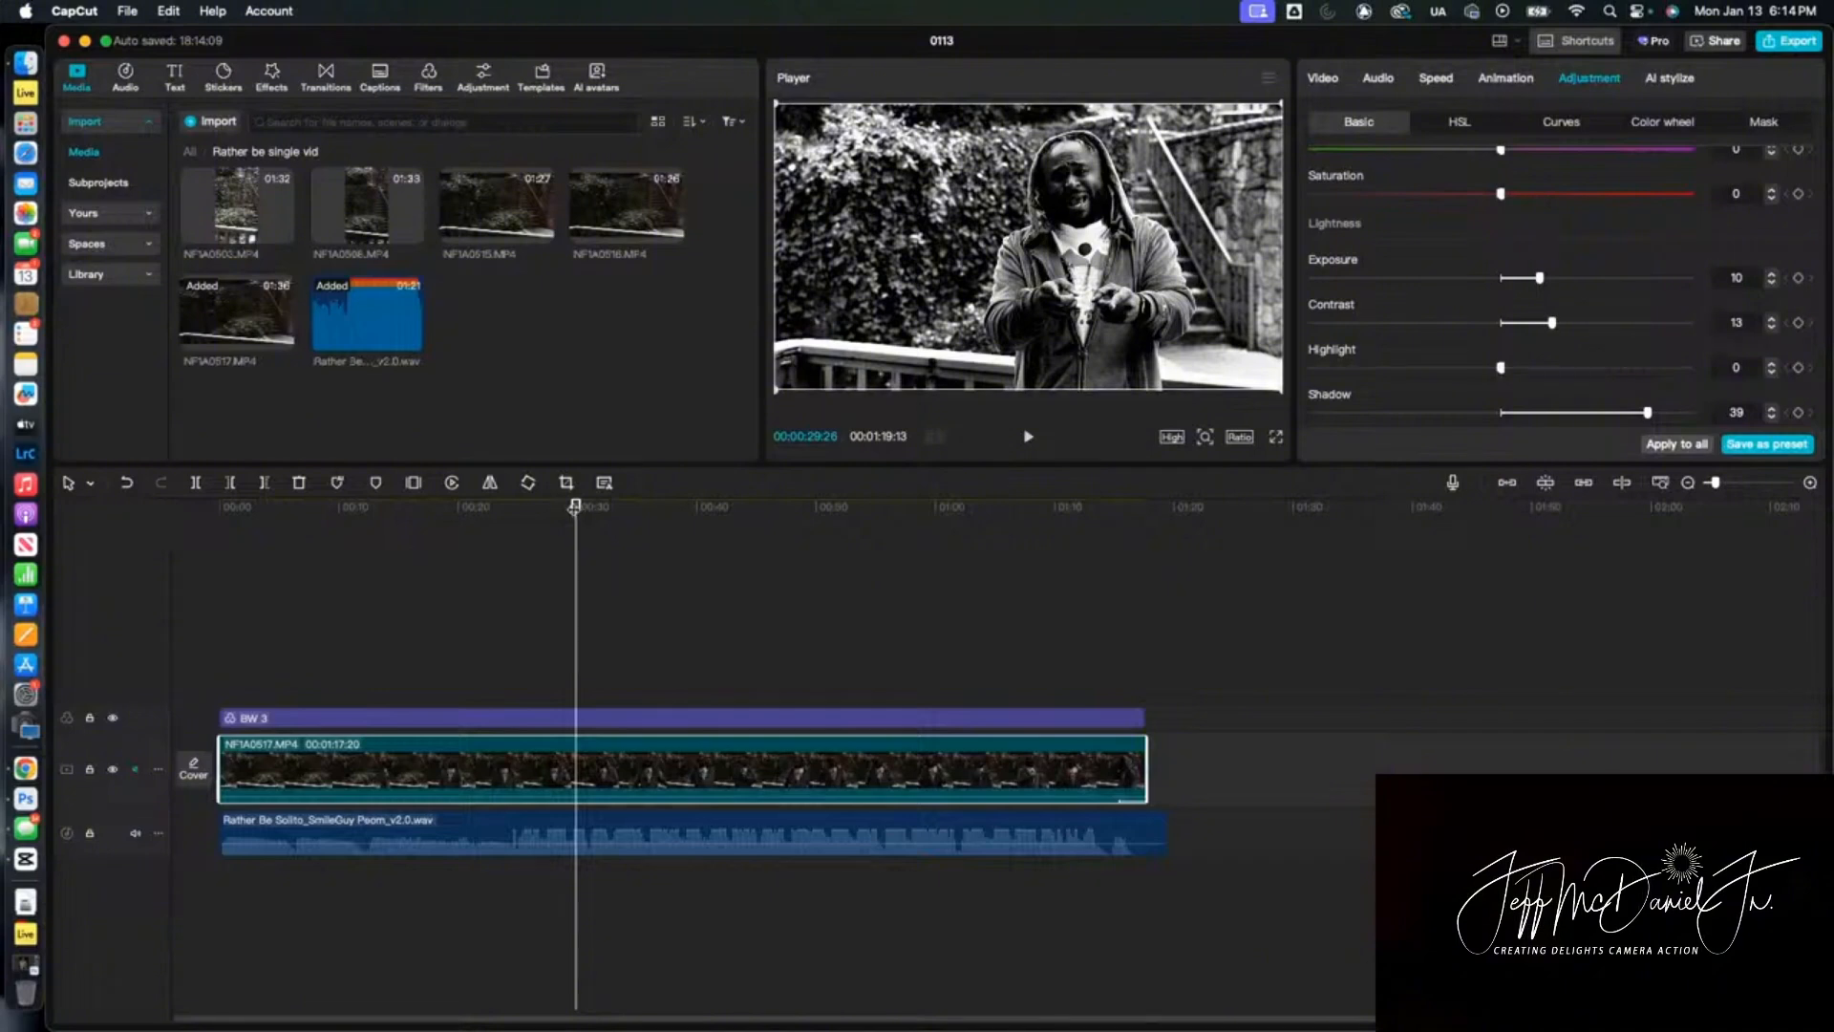
Add the Horizontal Open effect from Opening & Closing at the start of the timeline and preview it
drag(574, 507, 608, 506)
drag(626, 504, 140, 538)
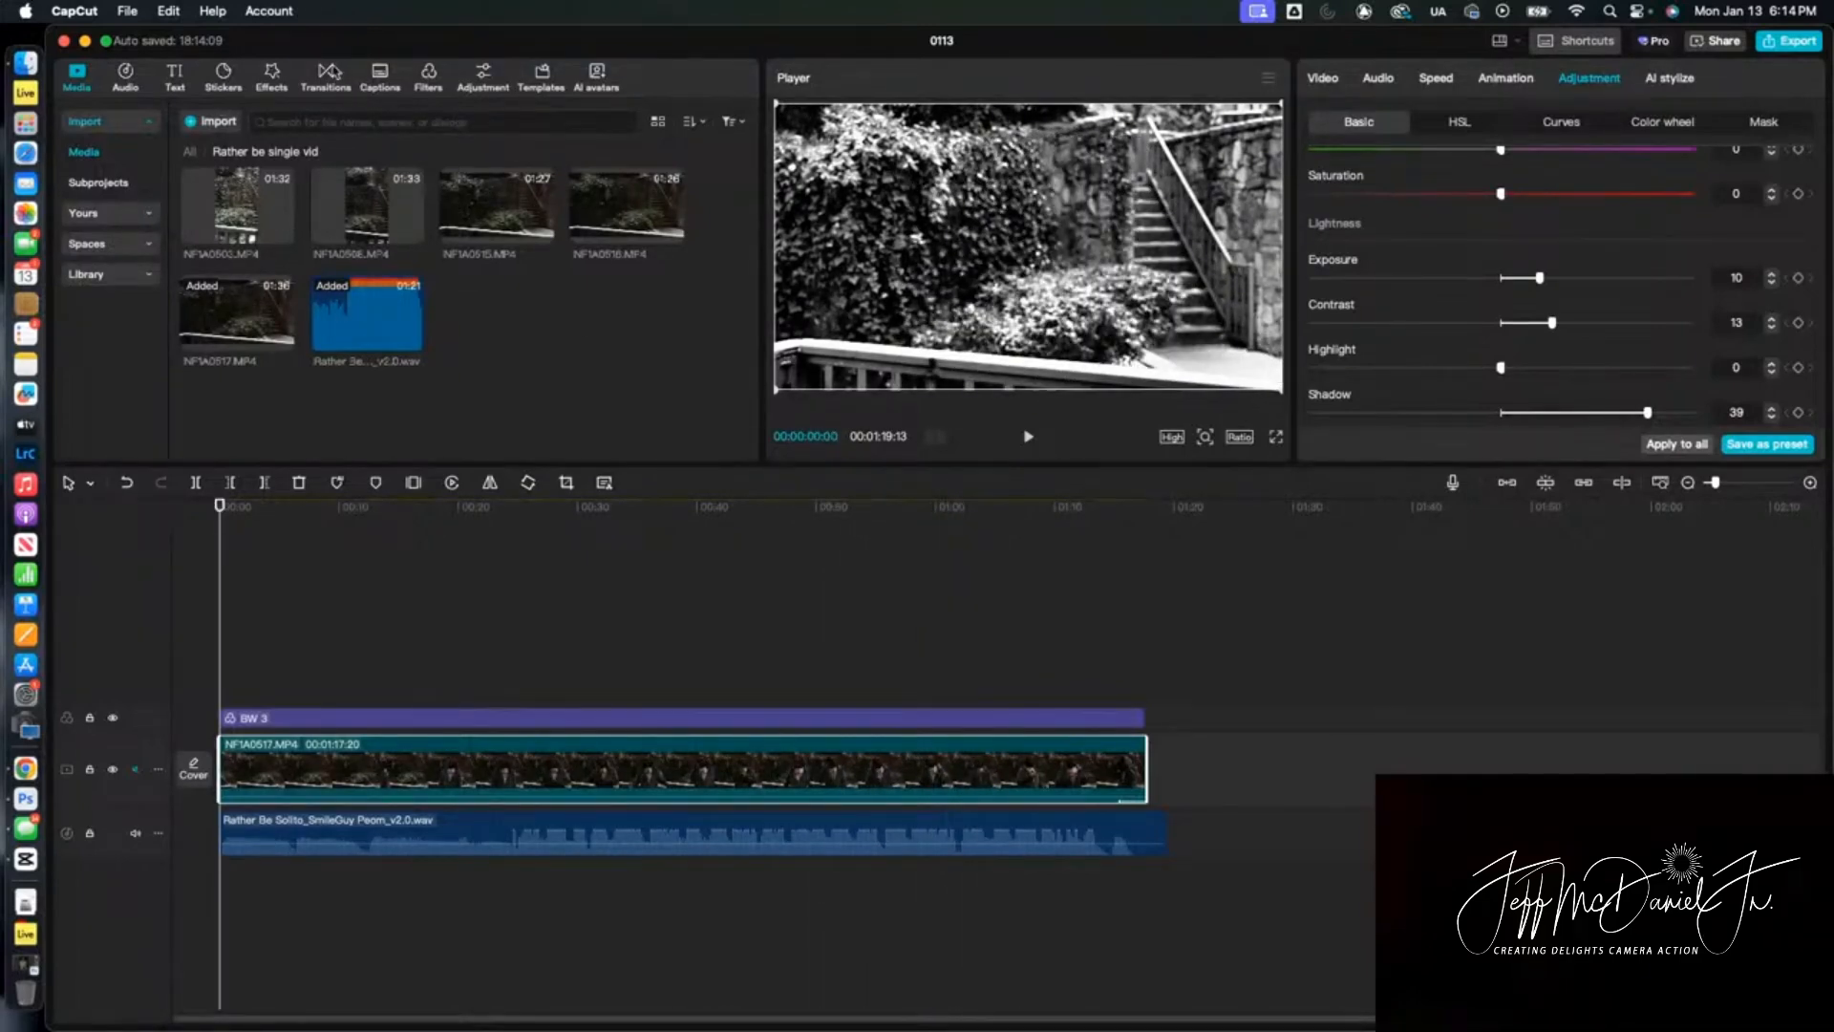
click(427, 75)
click(326, 76)
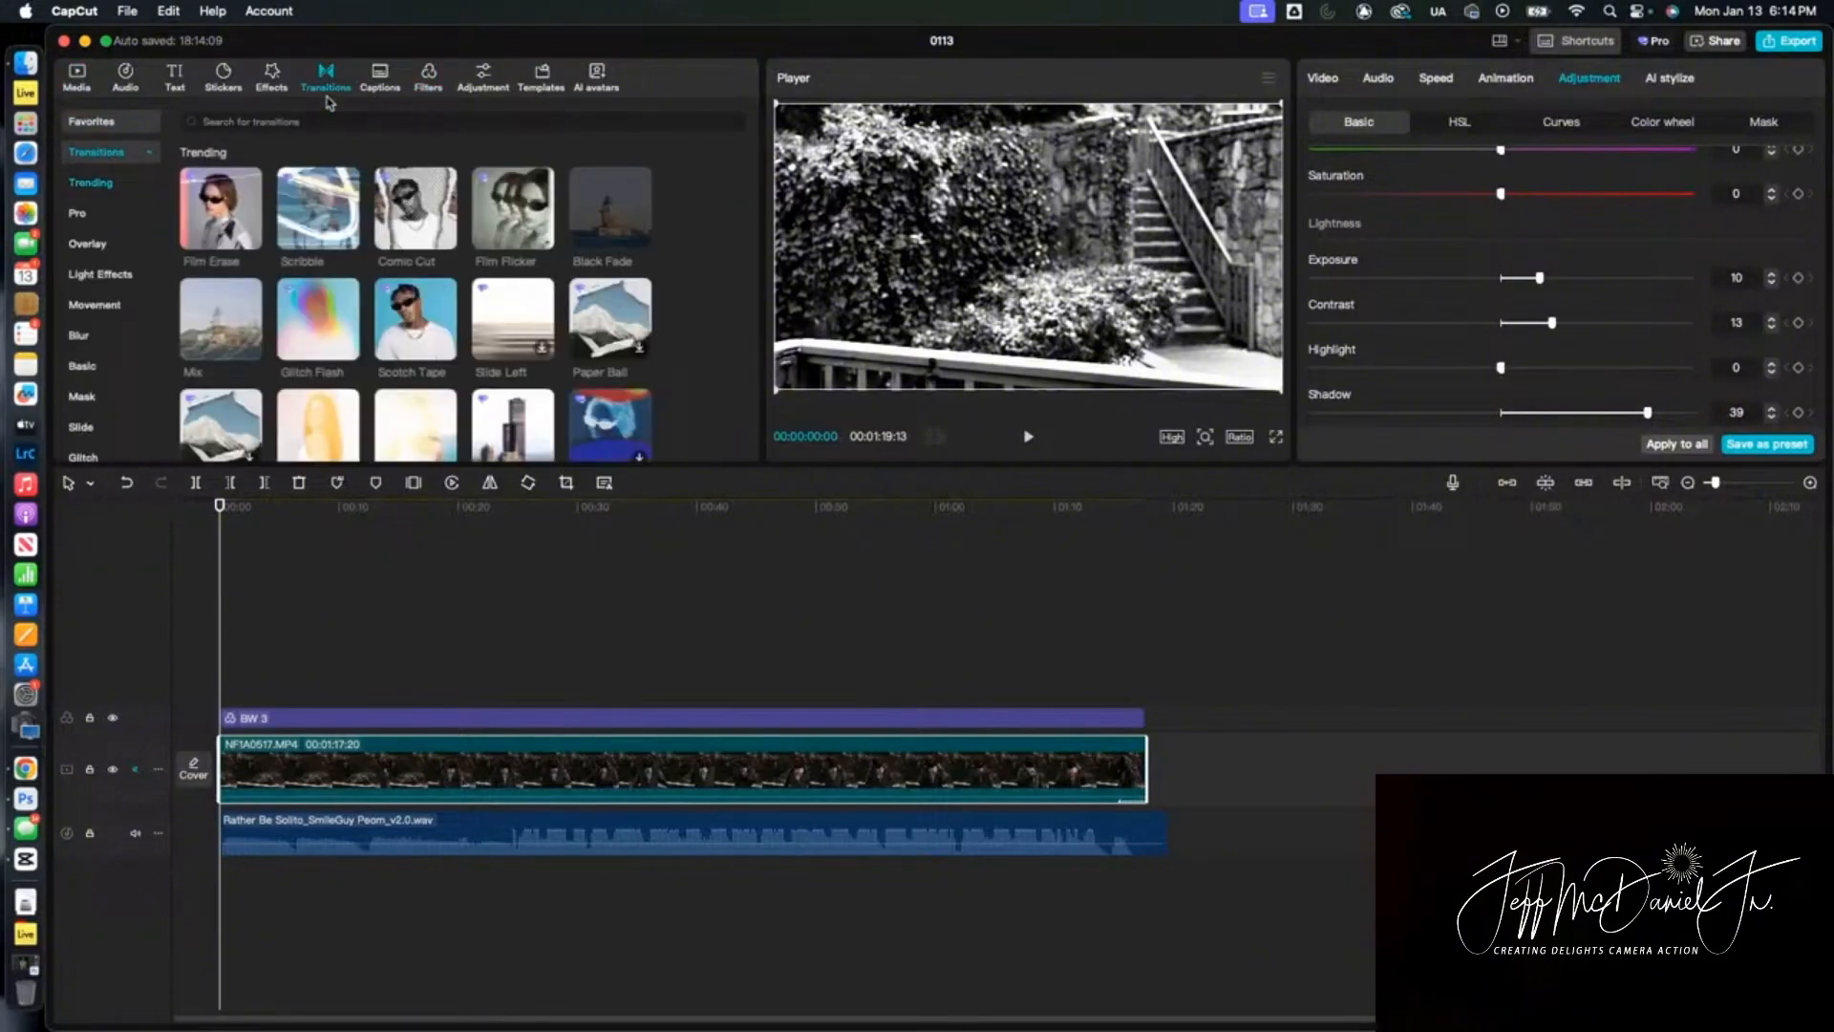
click(274, 74)
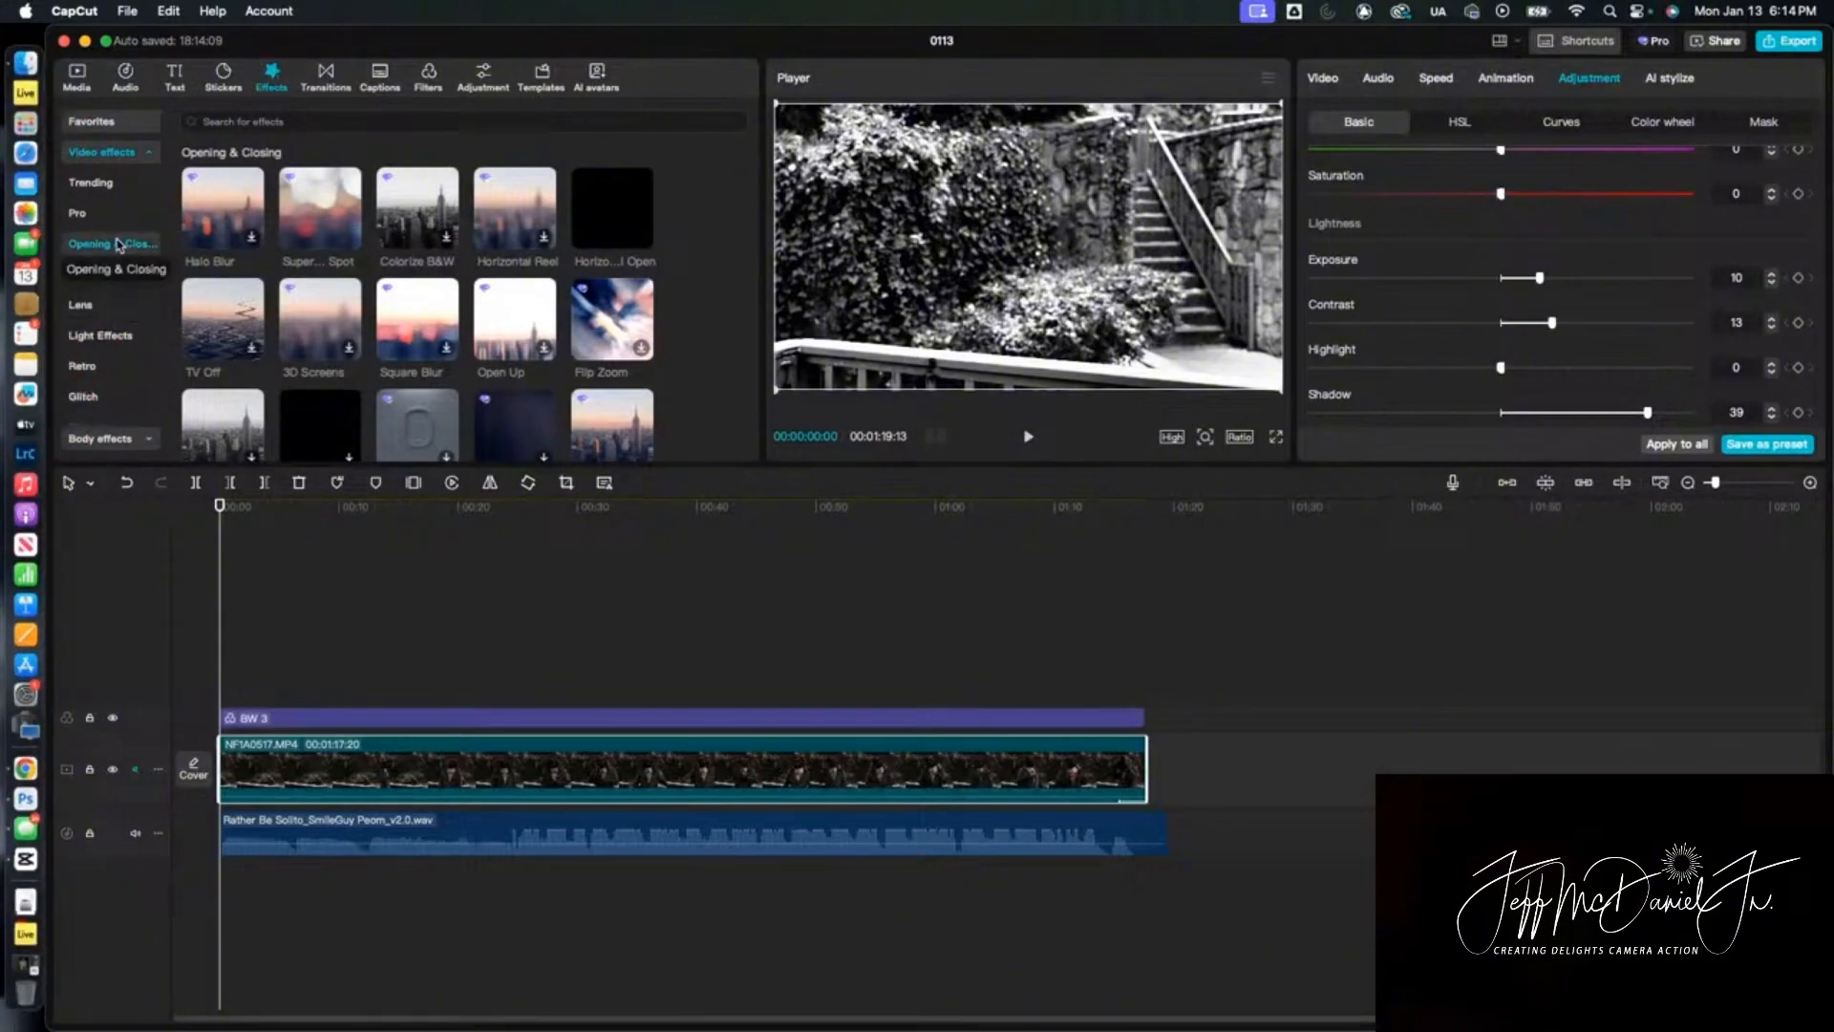
mouse_move(598, 225)
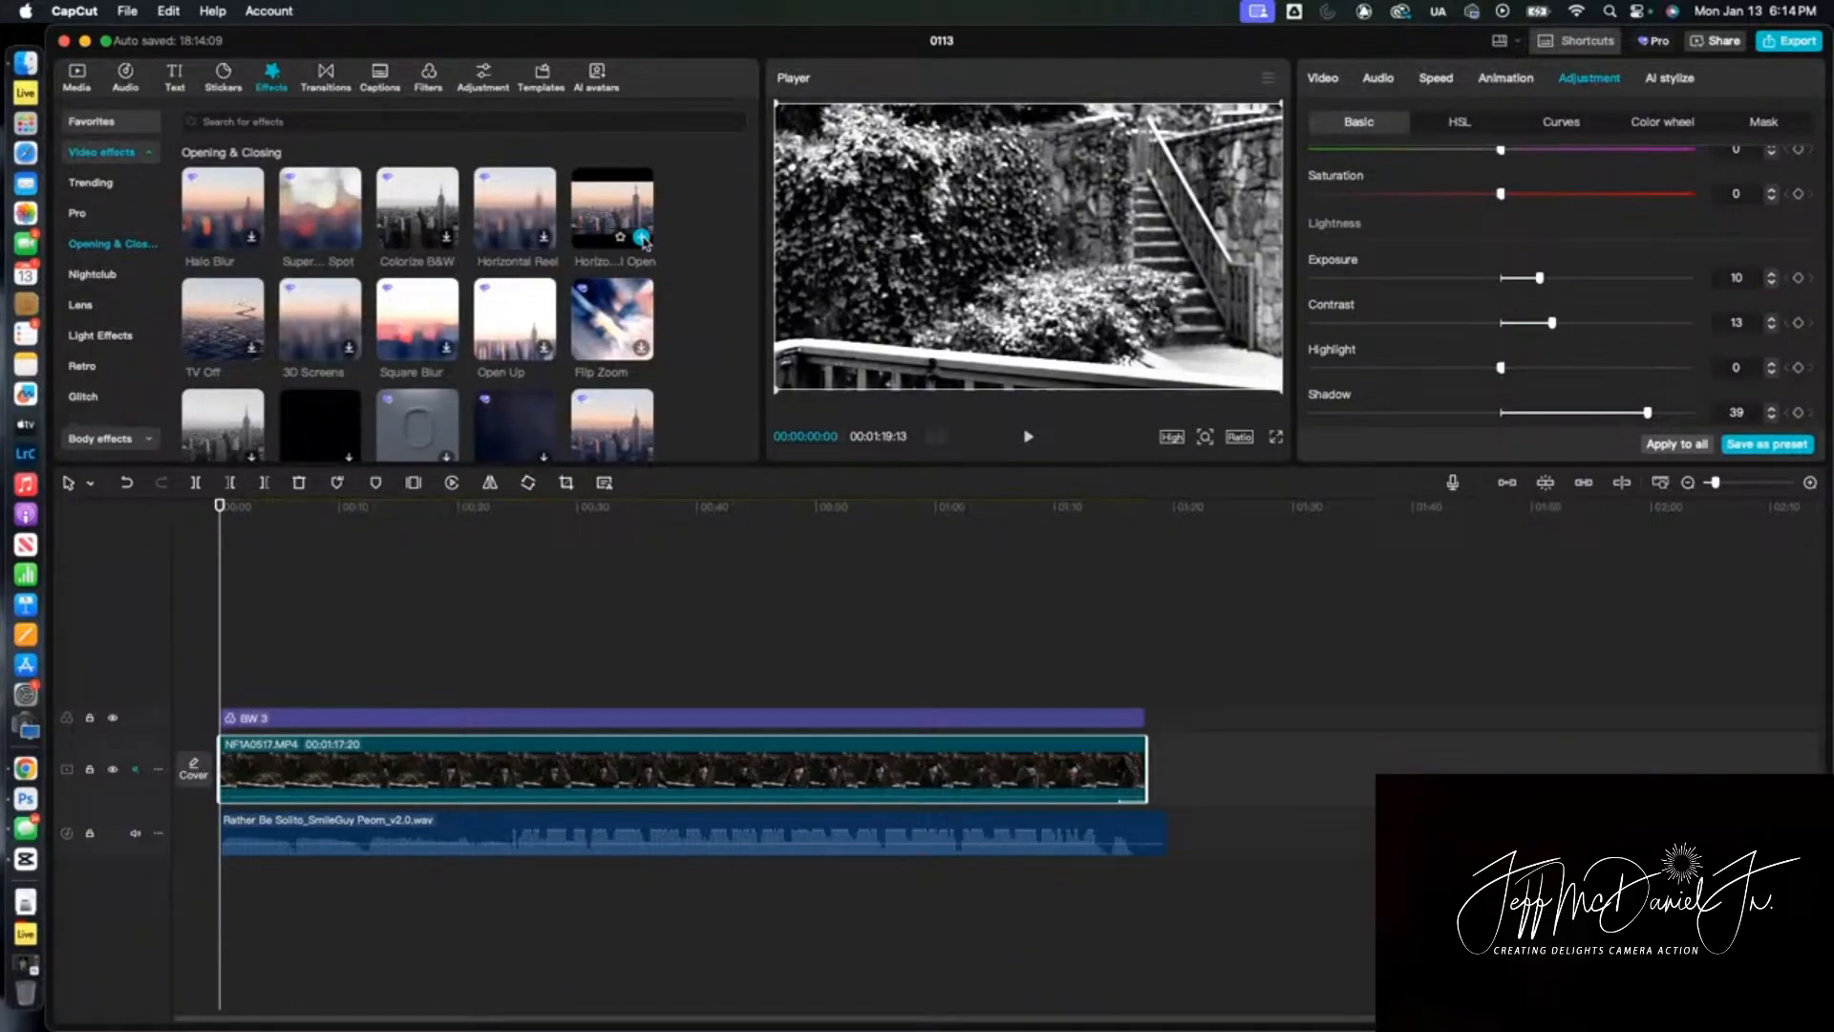
click(641, 237)
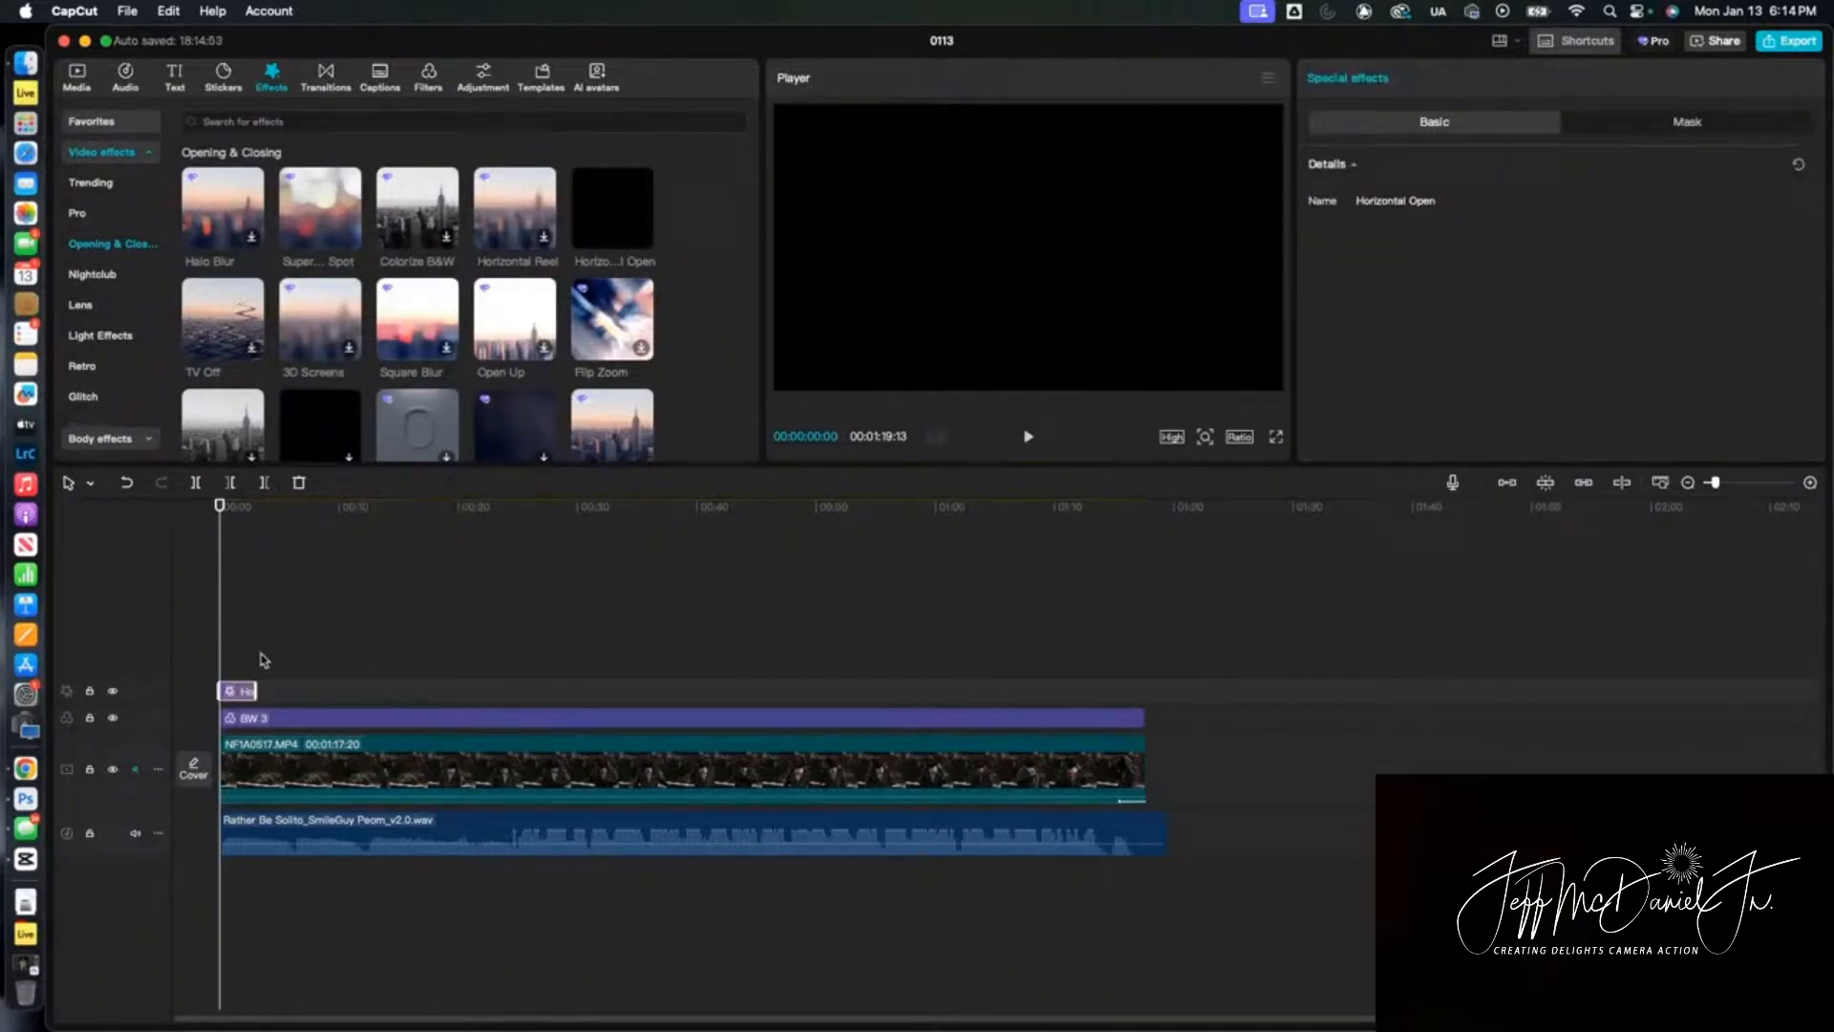
click(1028, 437)
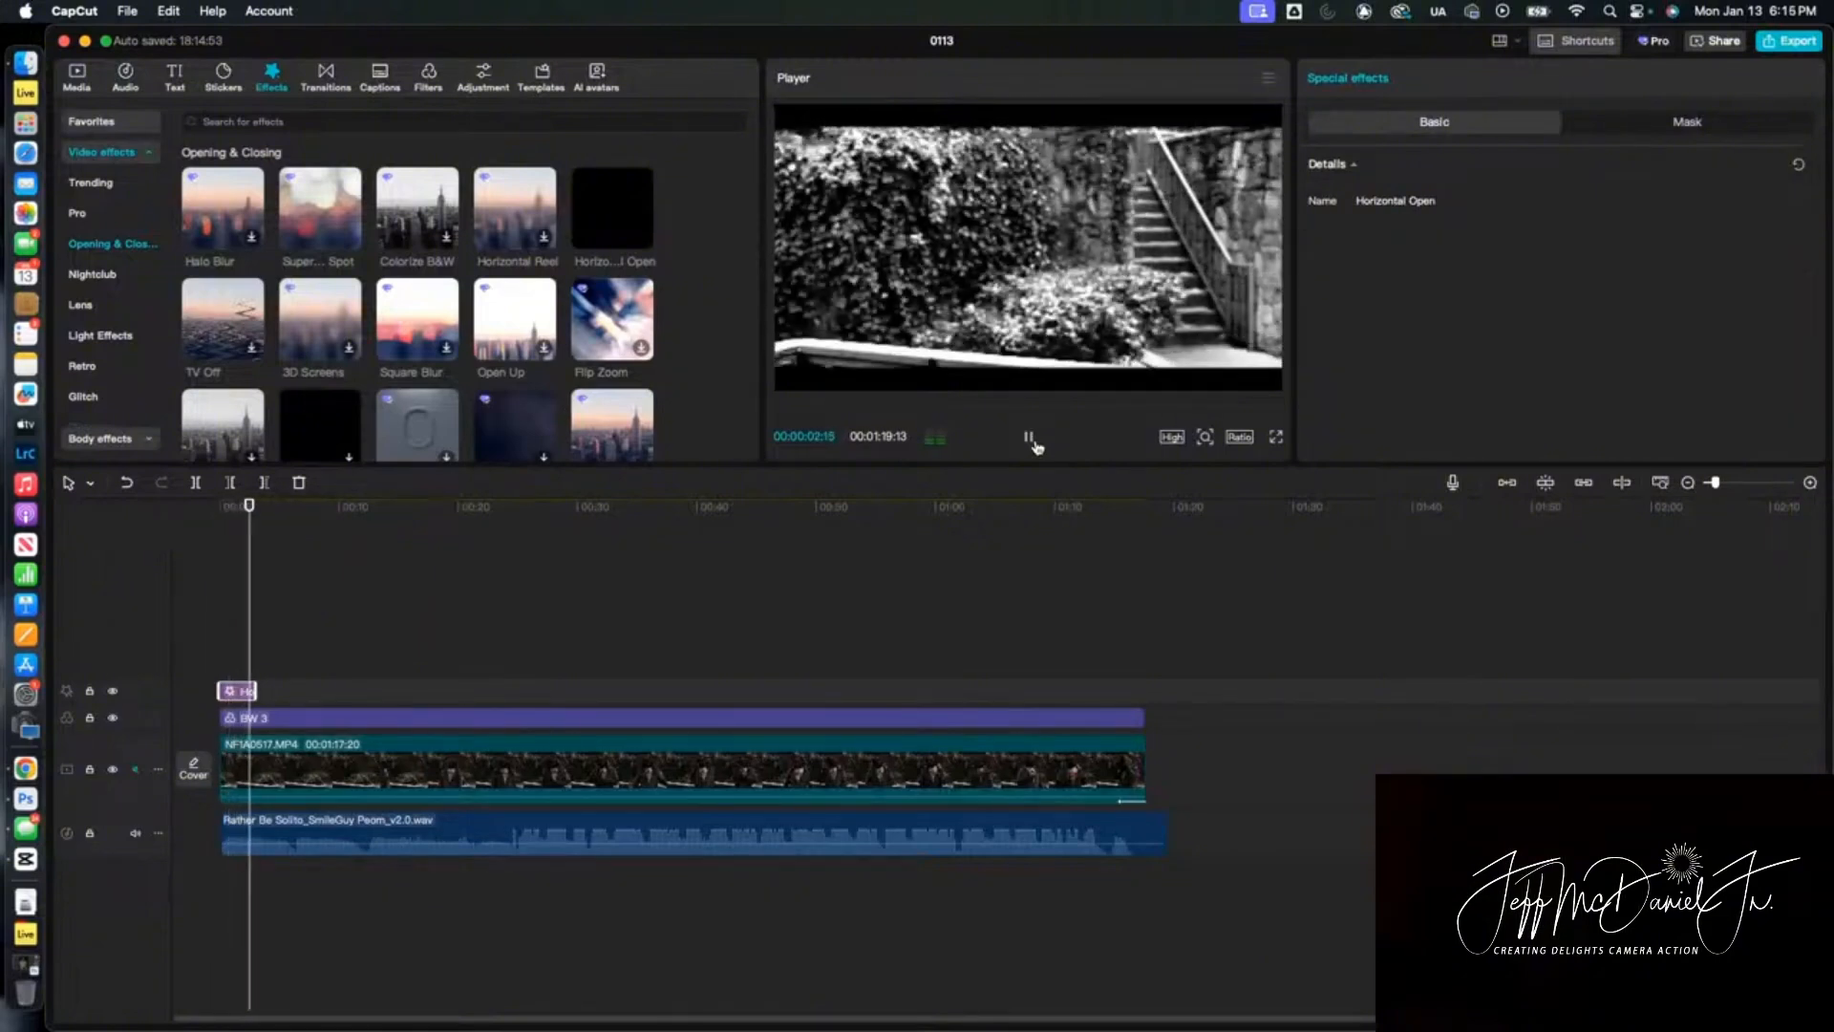
click(1029, 437)
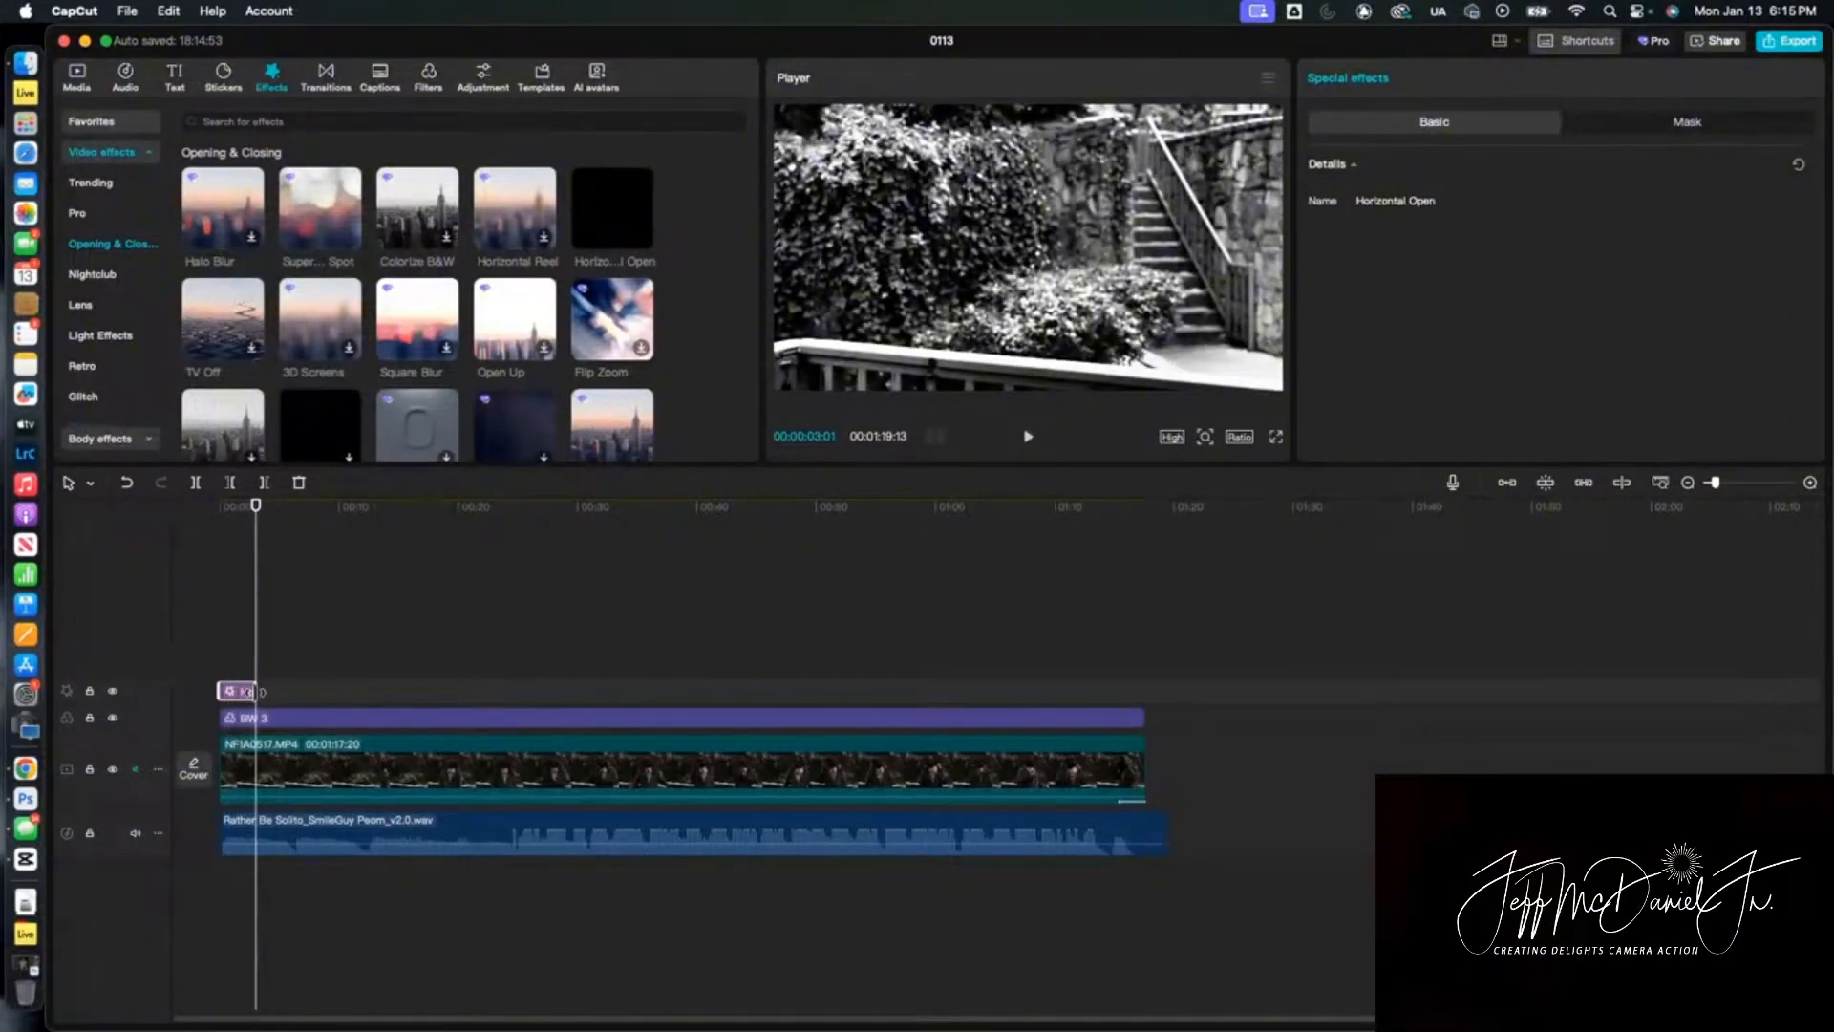
Lengthen the Horizontal Open effect to about 5 seconds and replay the opening from the start
drag(256, 690, 279, 691)
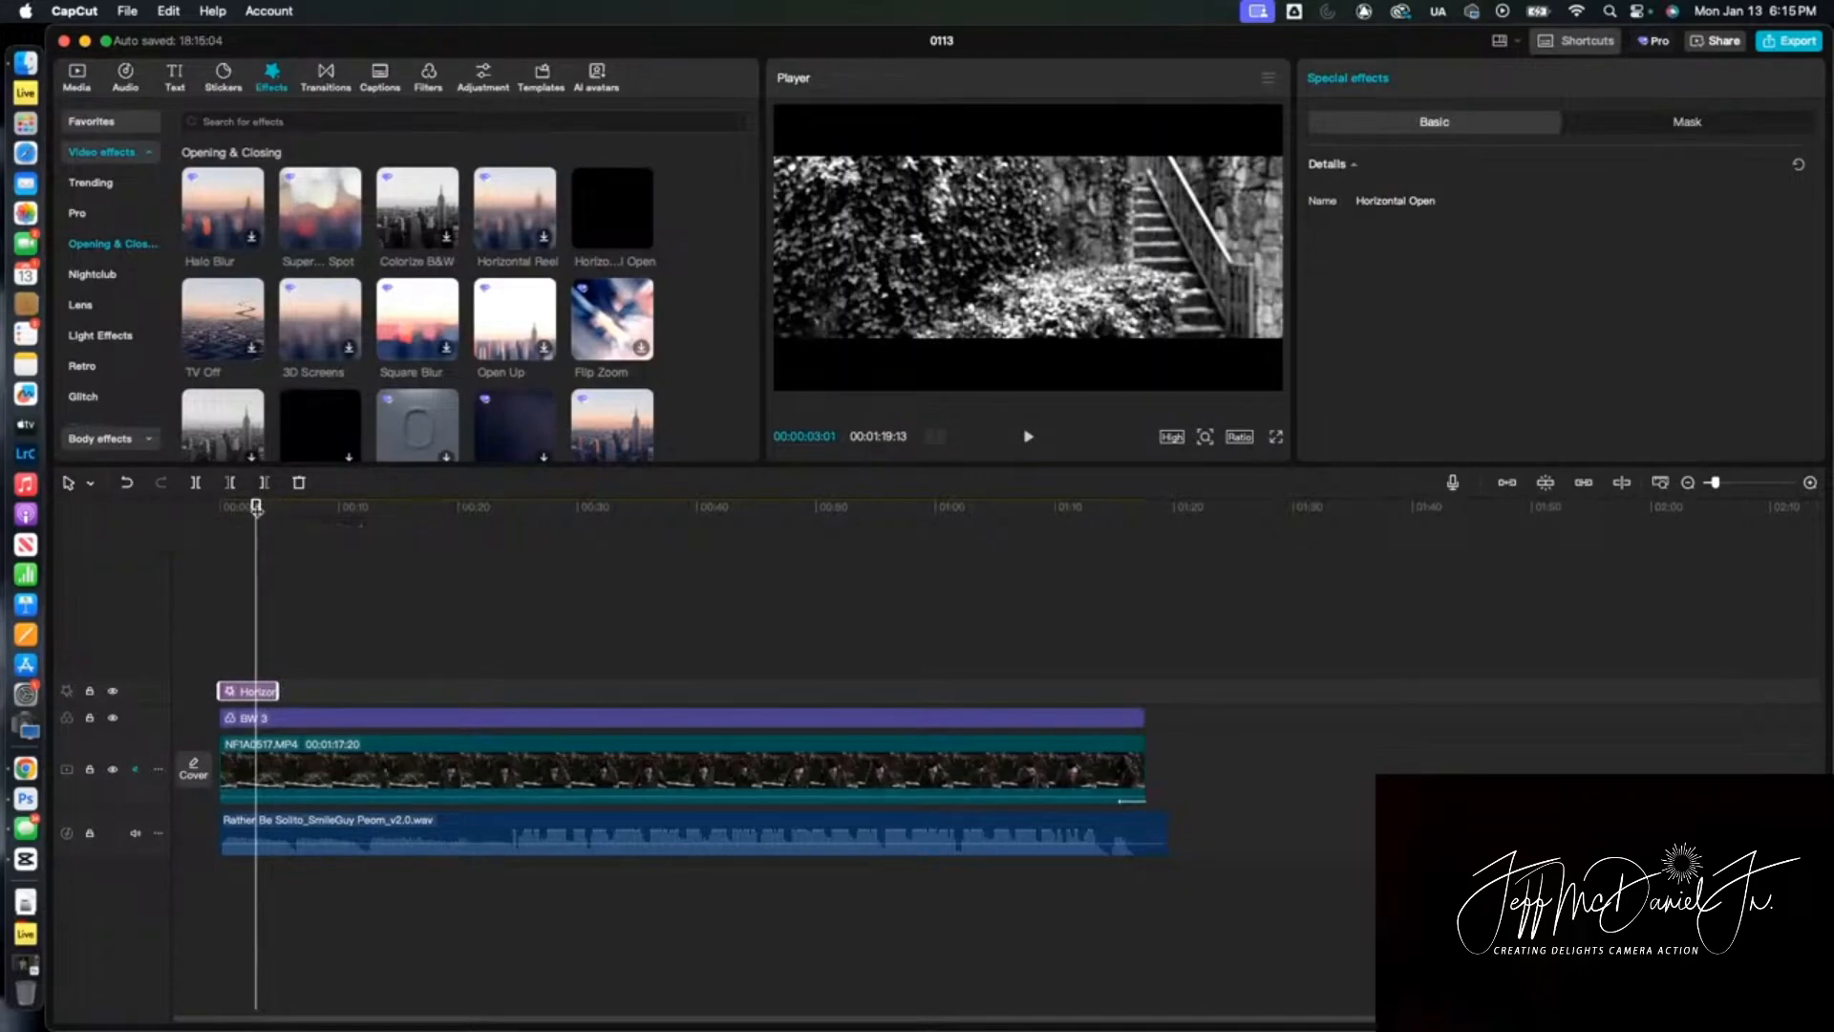
drag(256, 507, 147, 517)
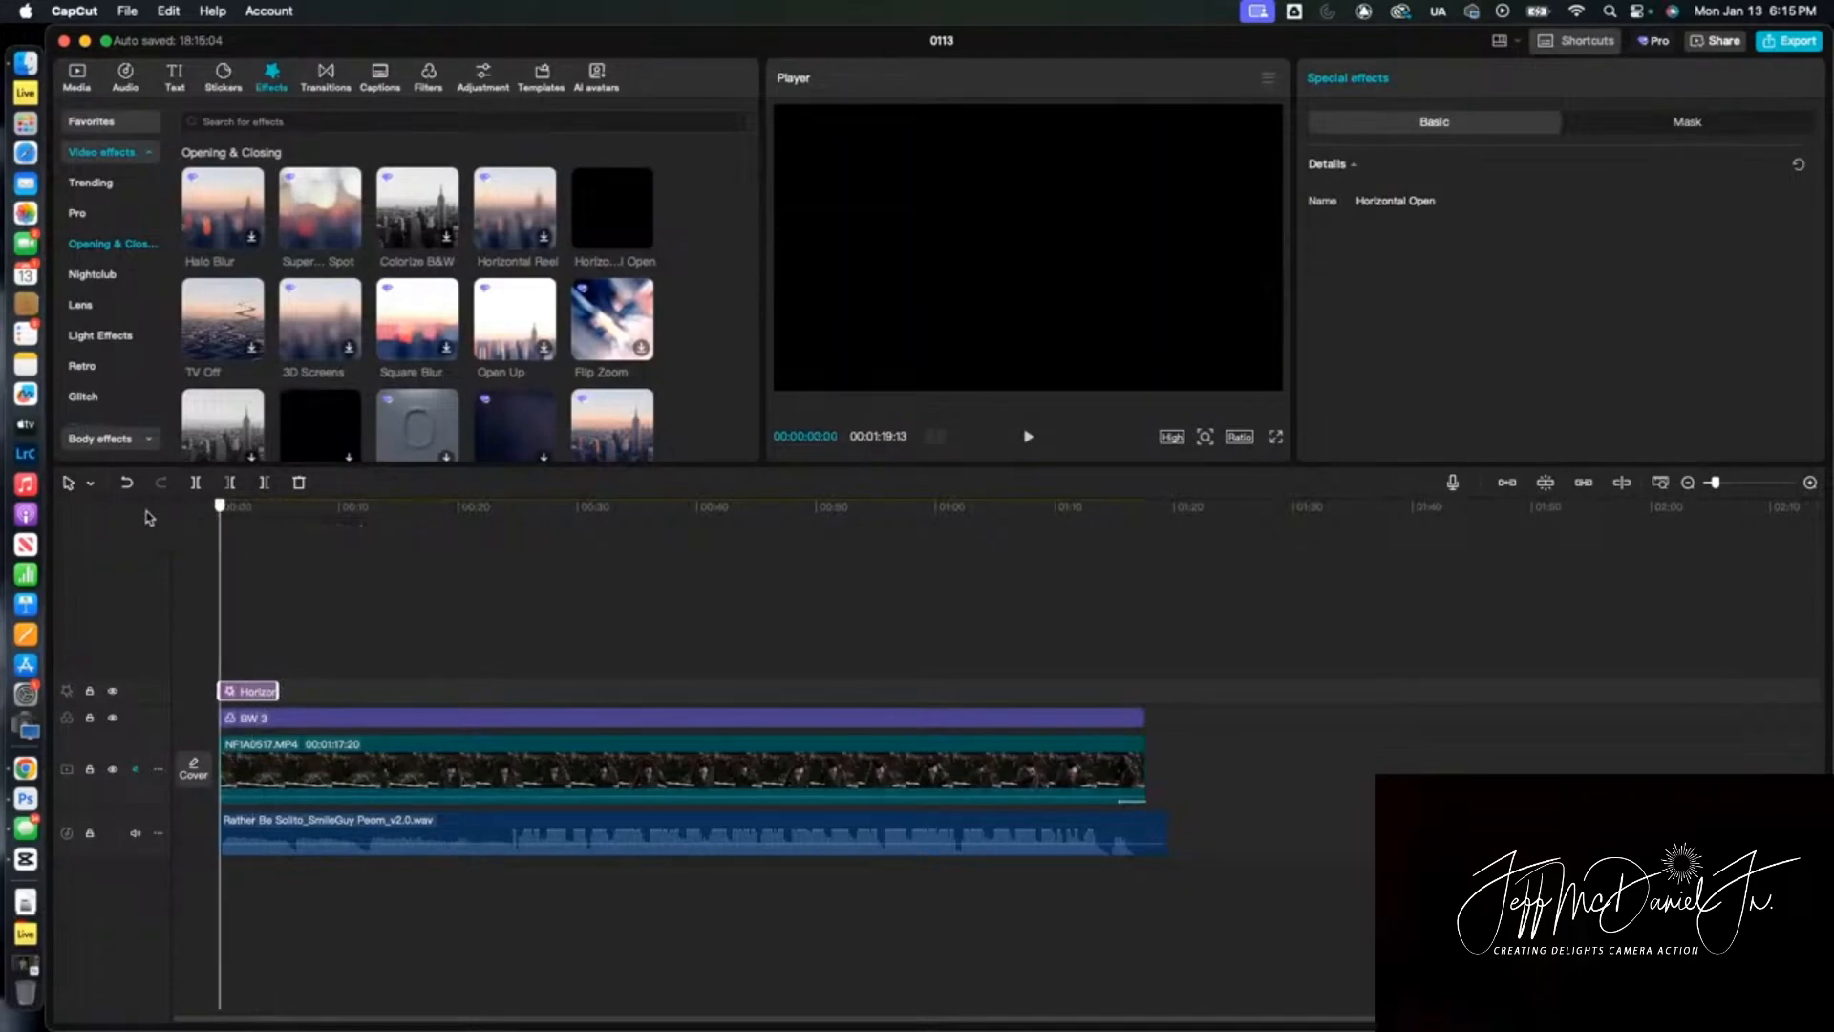
click(1030, 438)
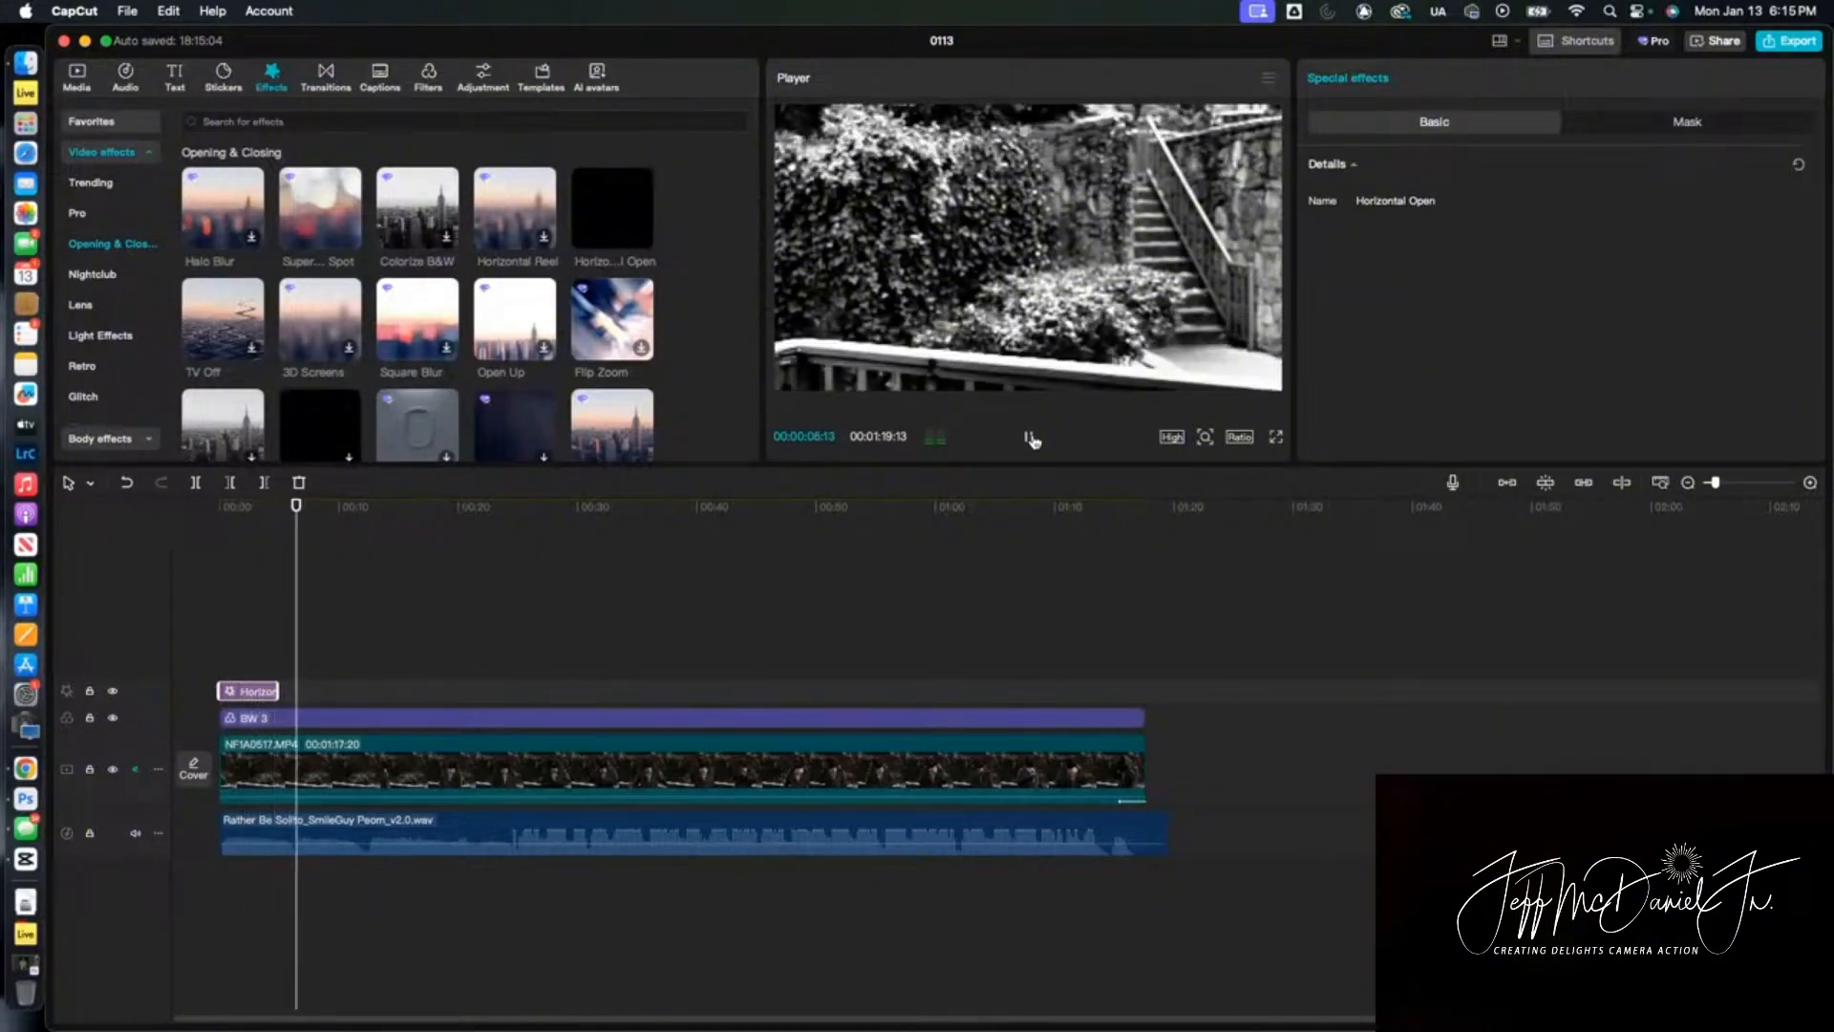
click(1030, 437)
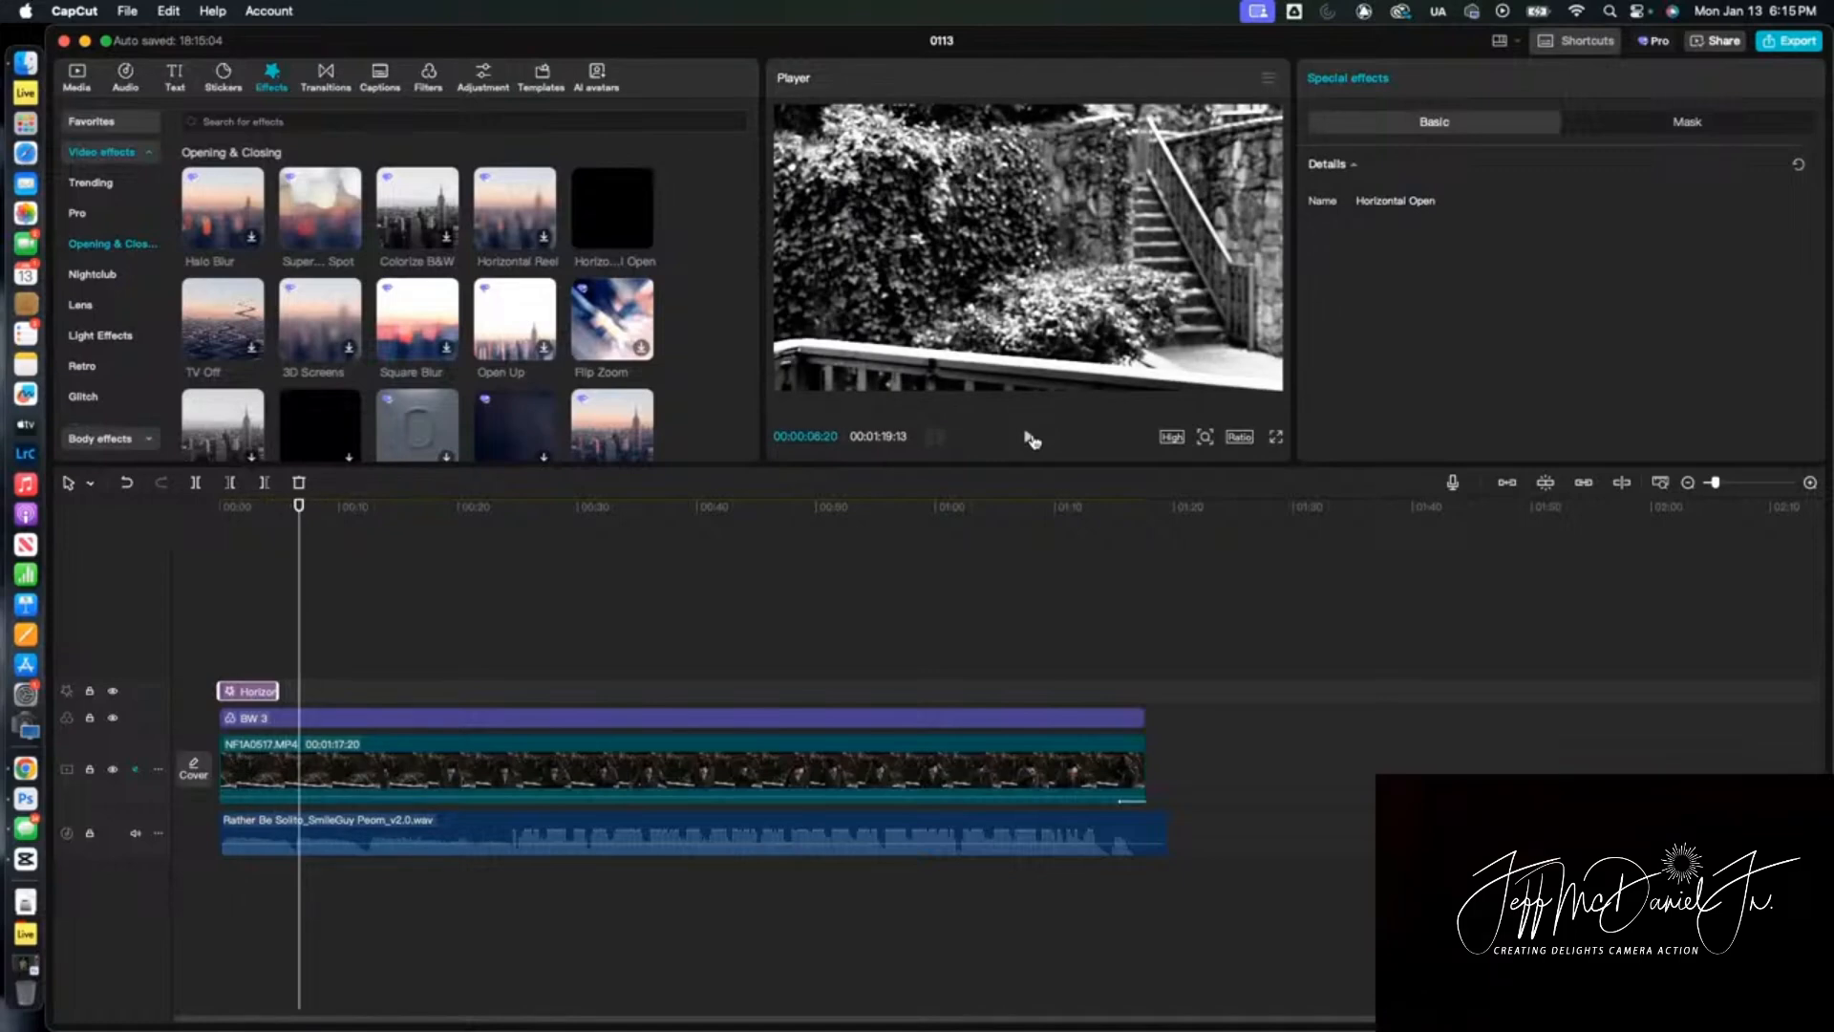
Add a default text title at the playhead and change its wording to "Rather Be Single"
click(176, 72)
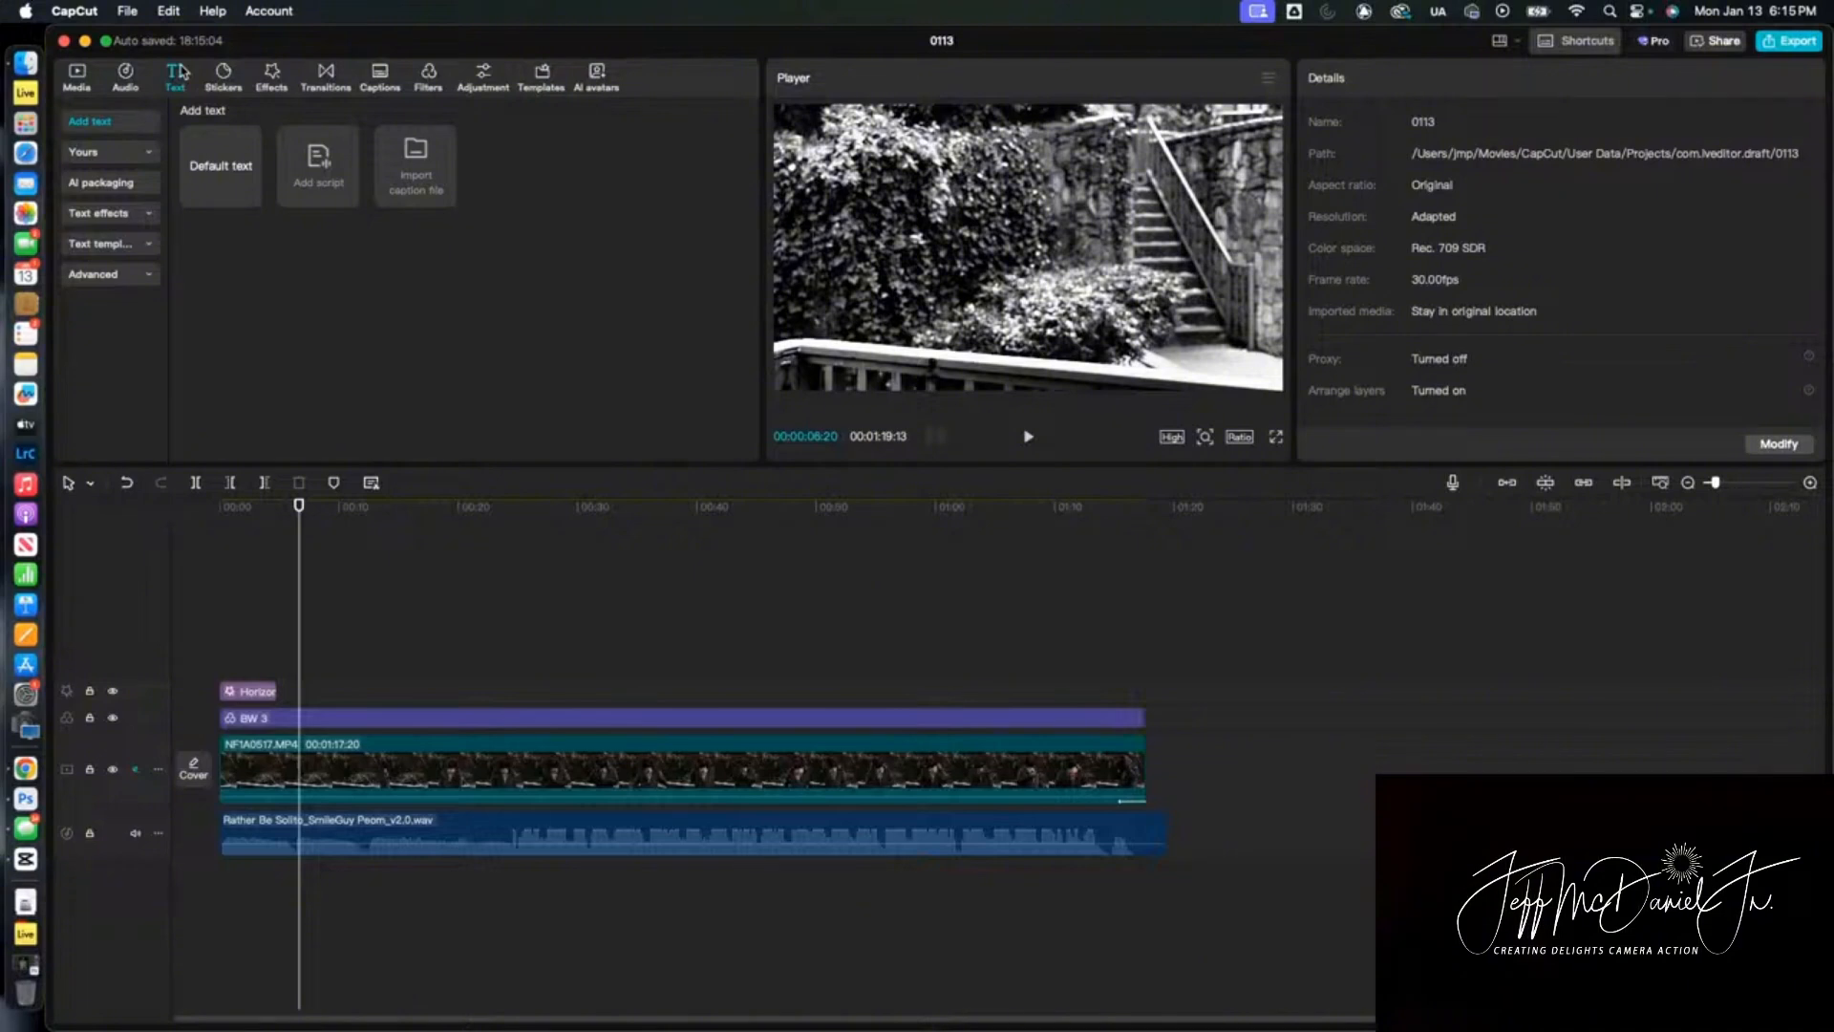
click(249, 196)
double_click(1426, 167)
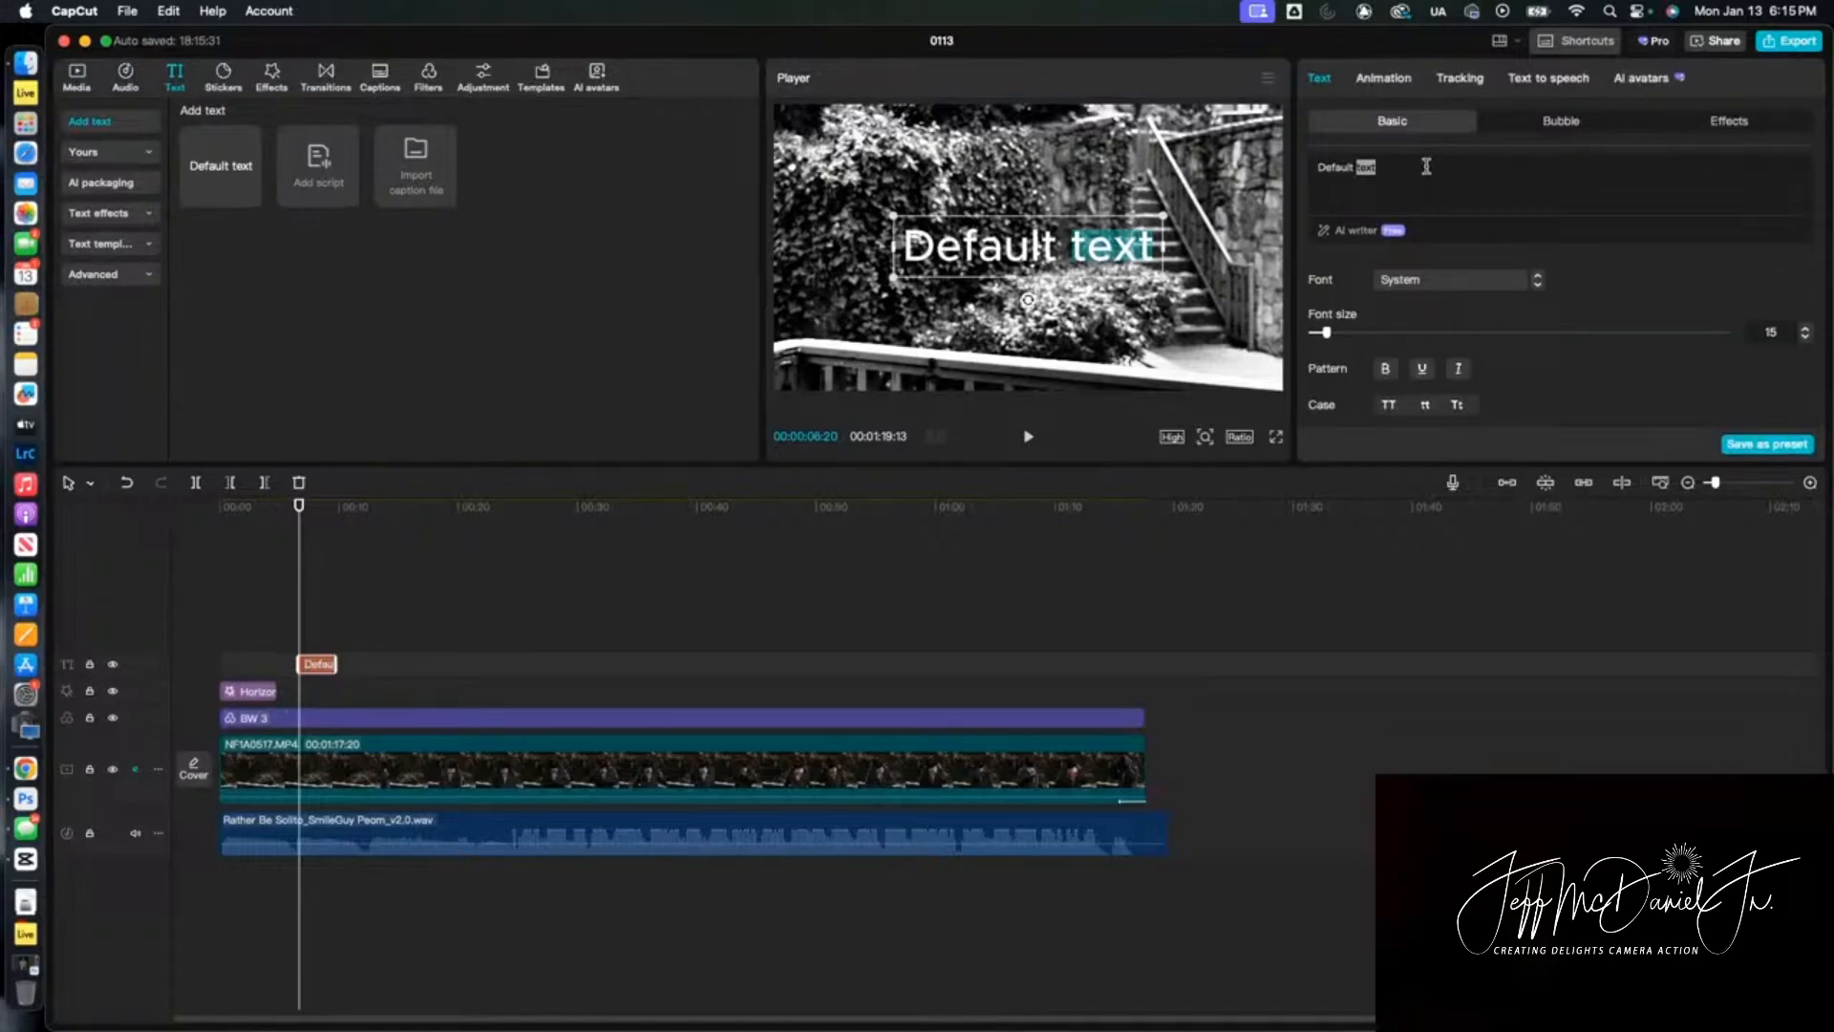
key(super+a)
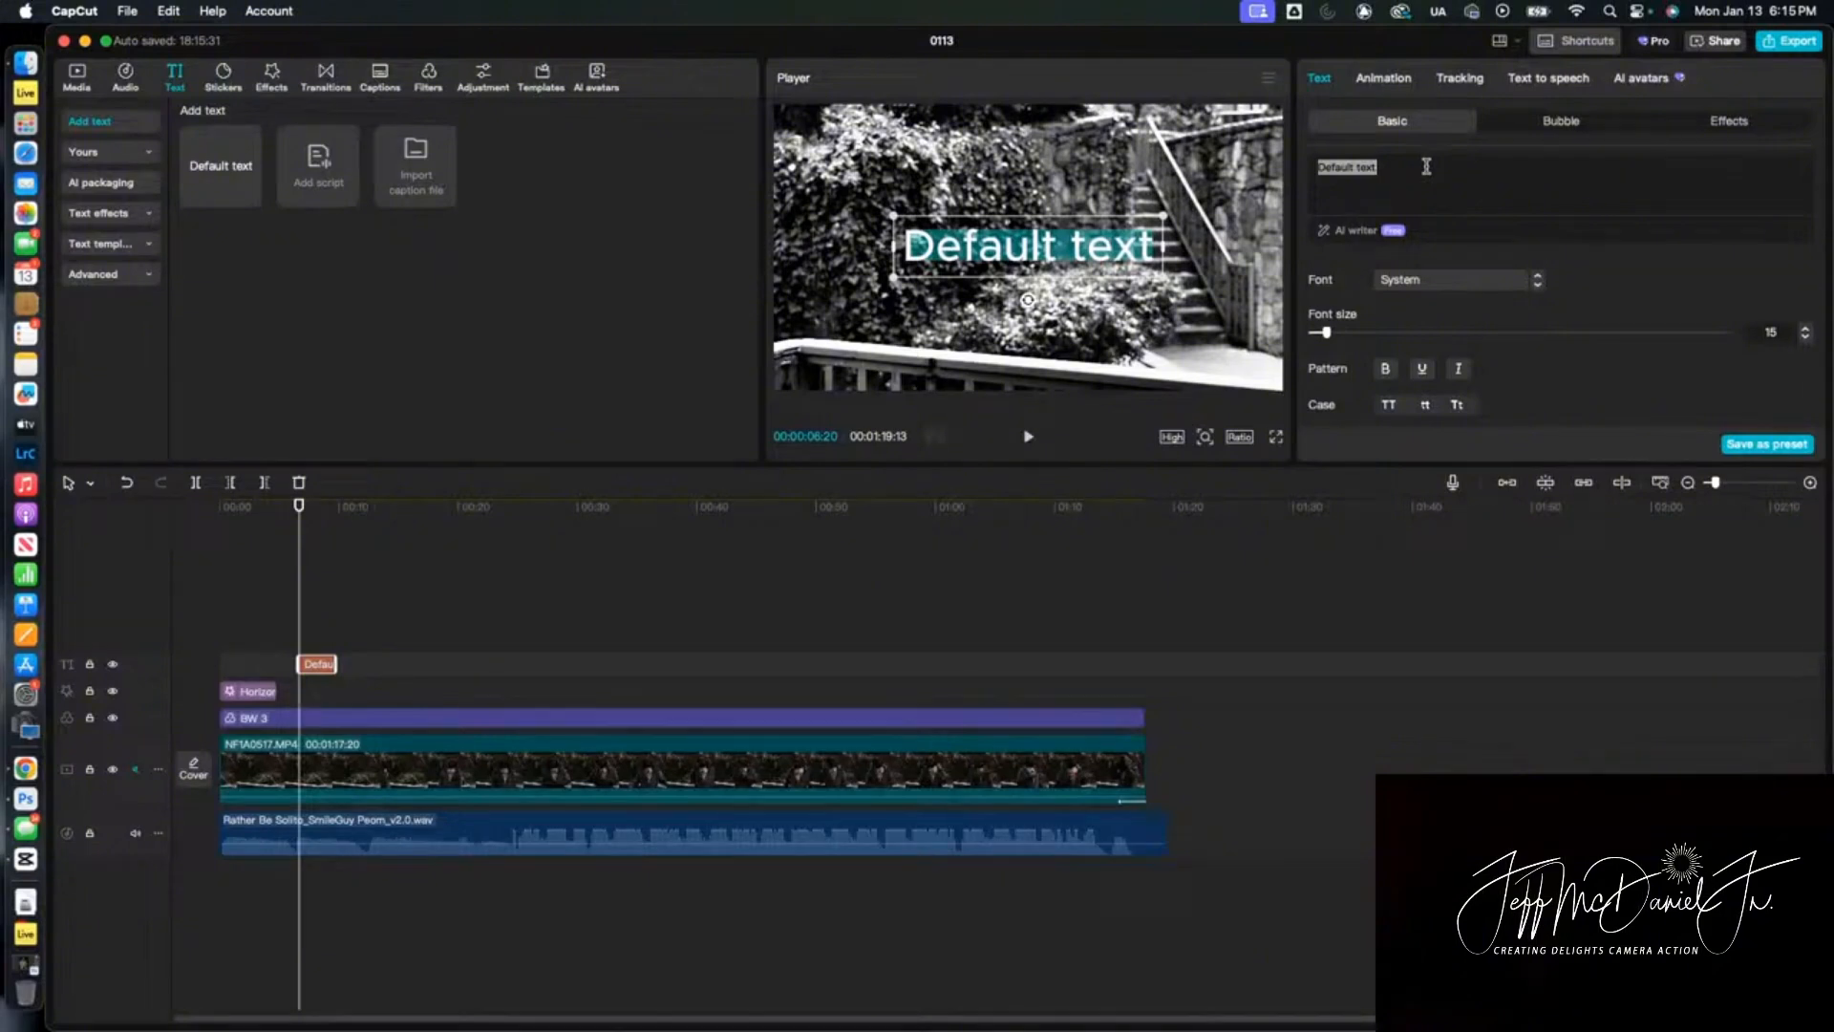
text(R)
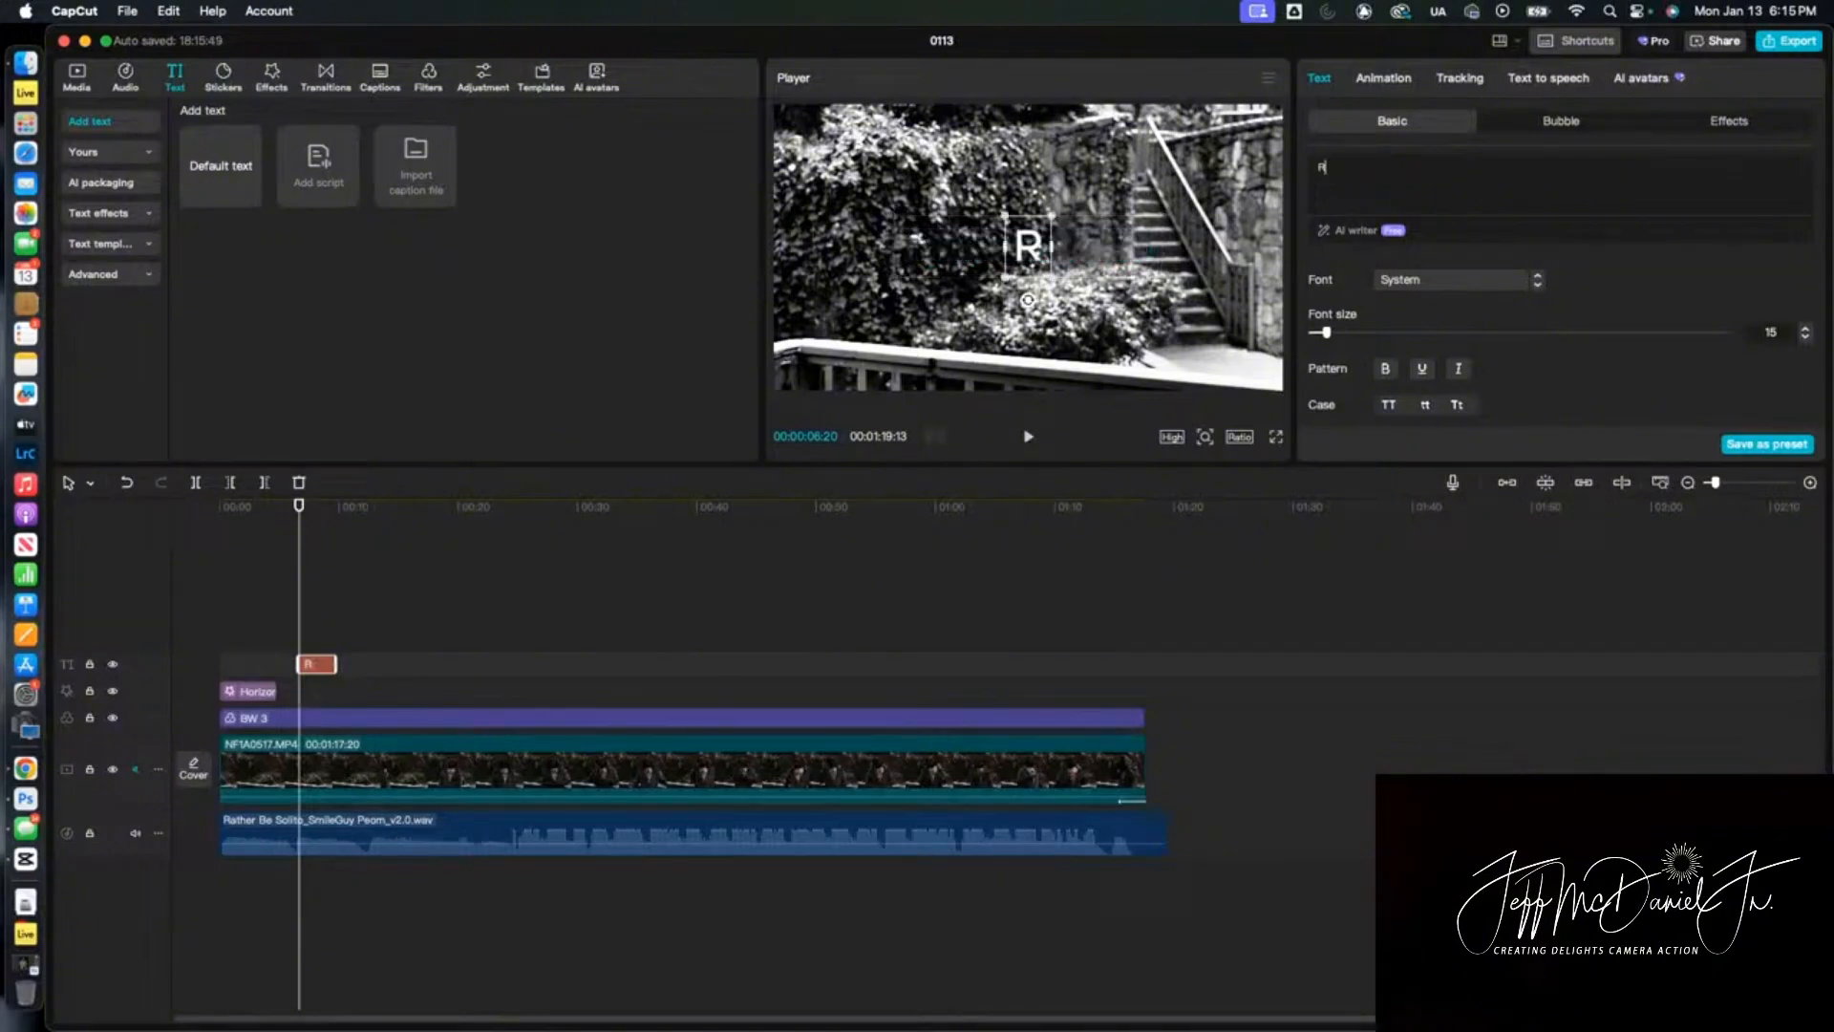
text(ather Be Single)
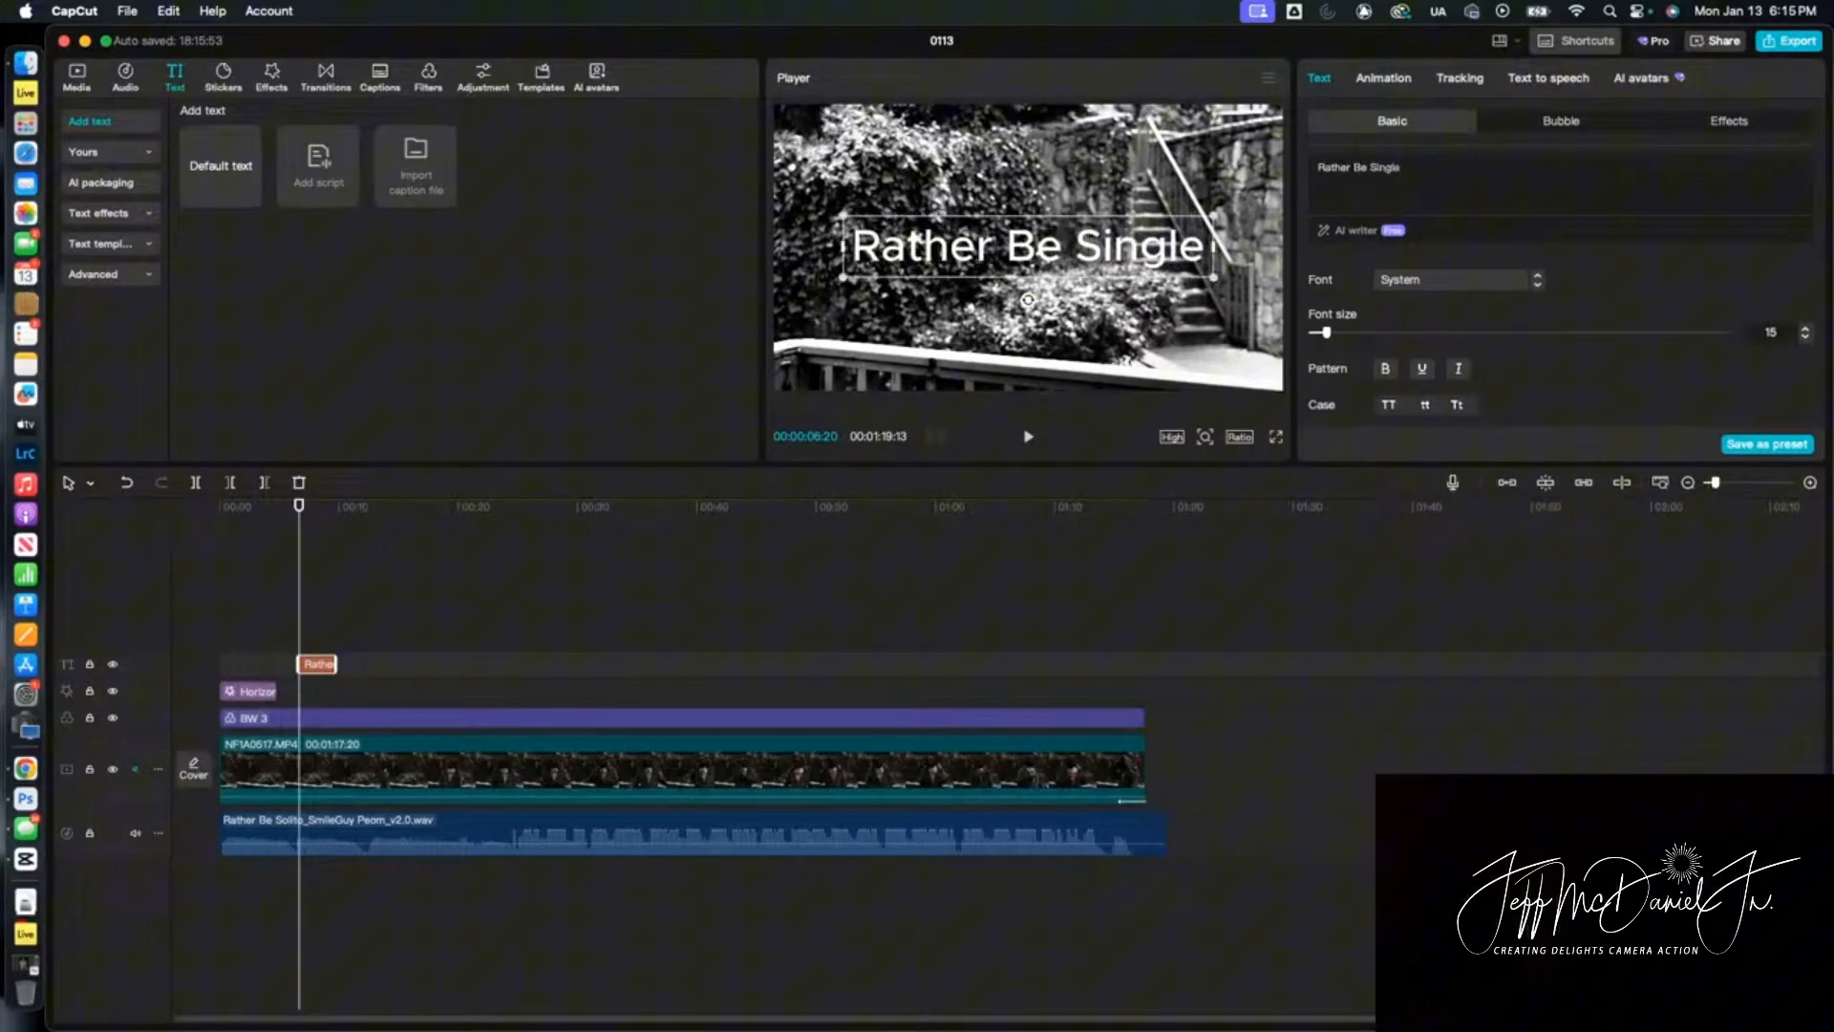
Scale the title down to 76% and keep it centred in the frame
scroll(1376, 328, down, 10)
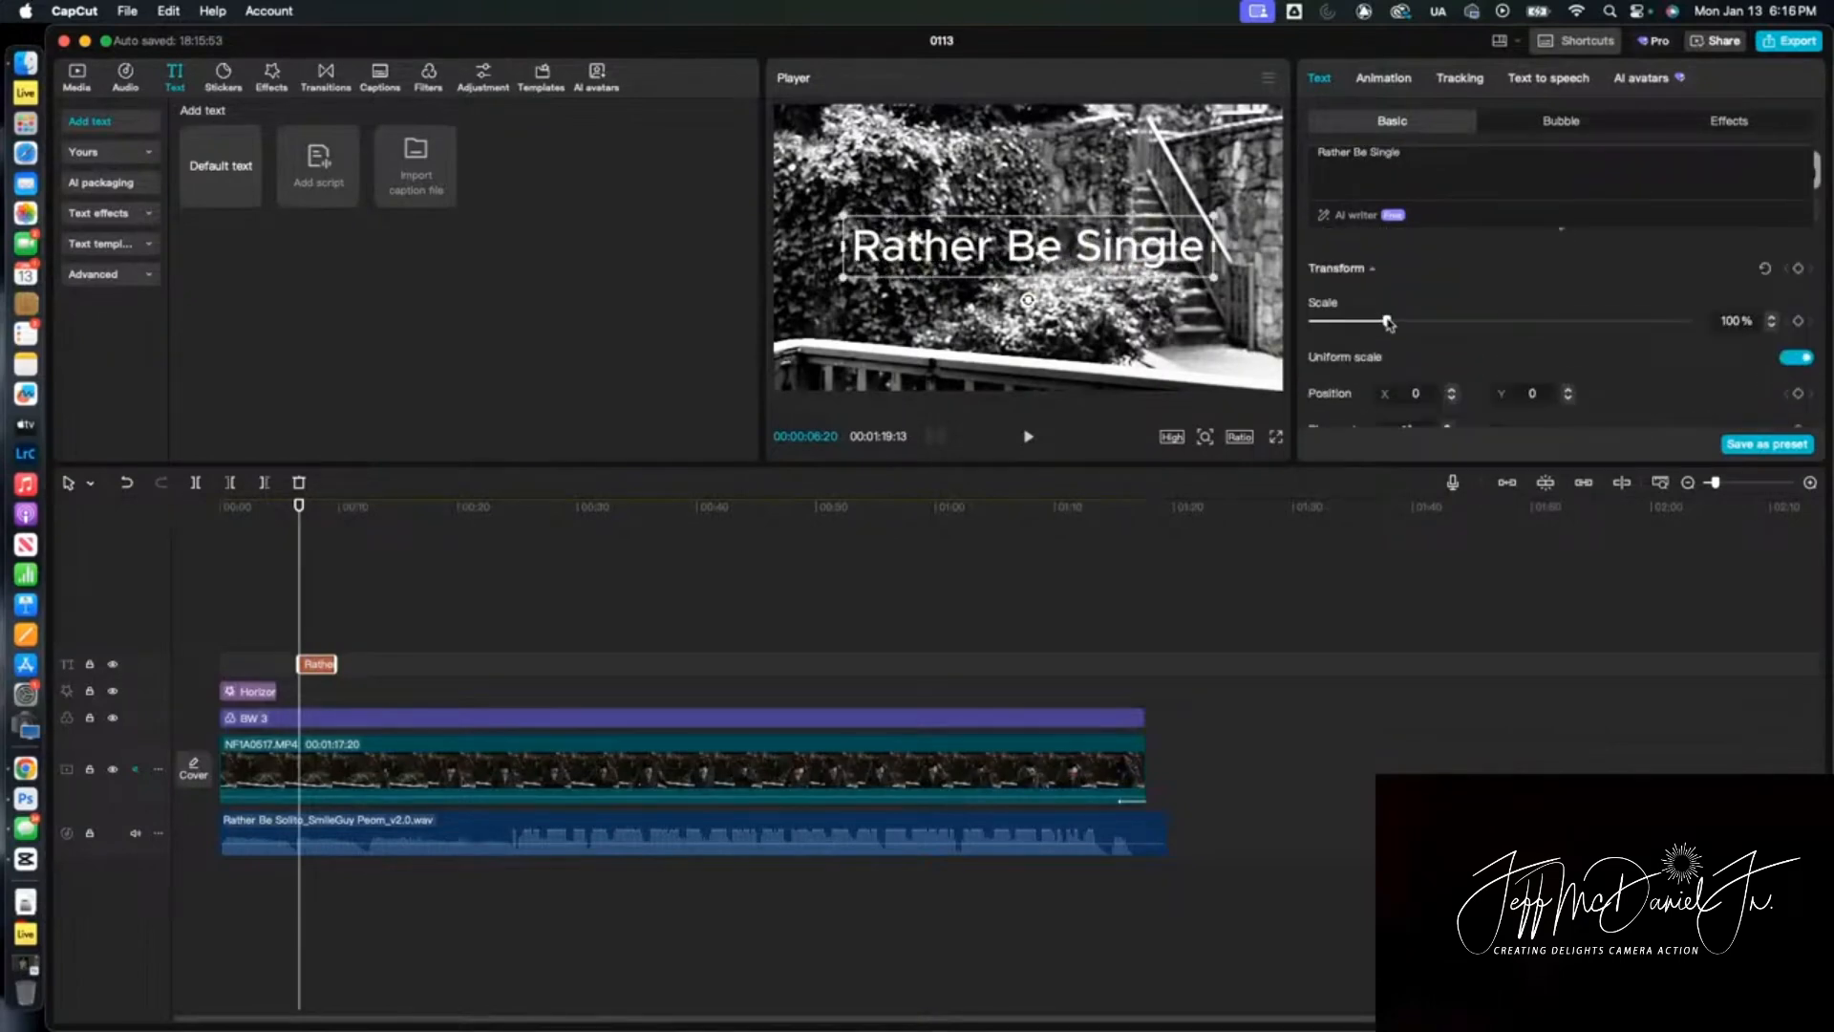
drag(1388, 323, 1372, 330)
drag(1021, 256, 1025, 254)
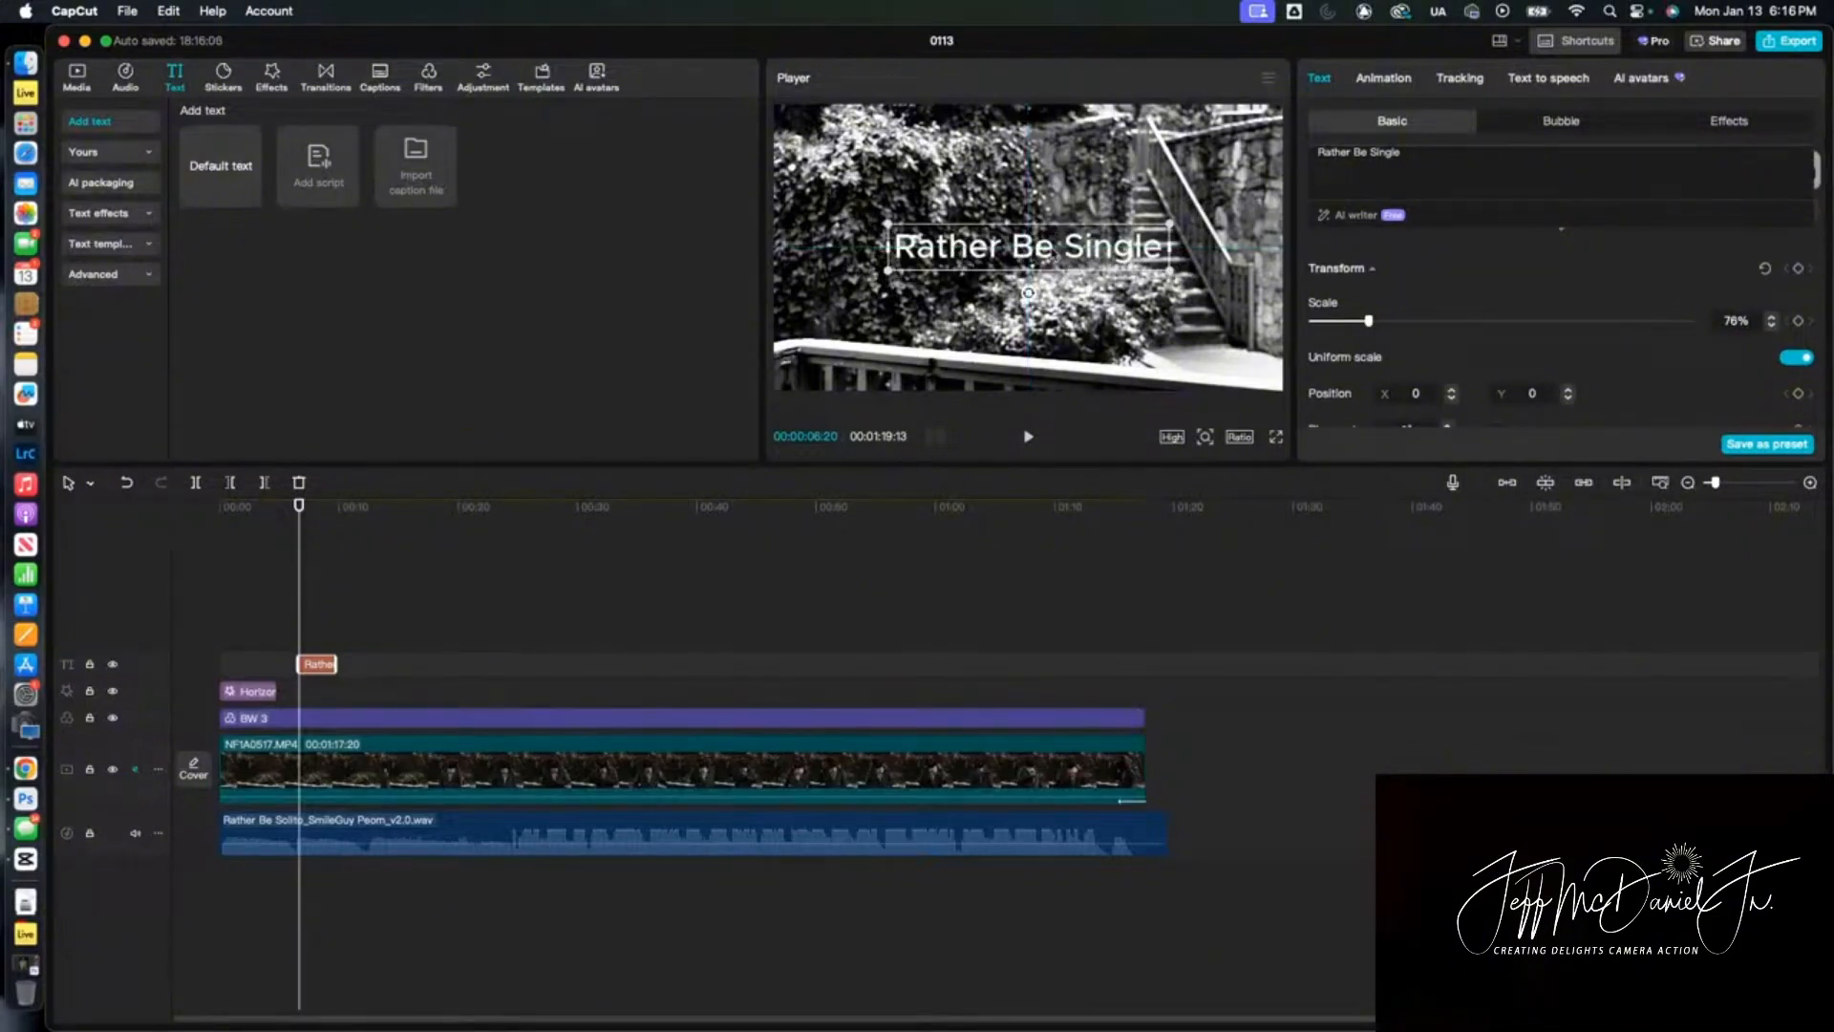
Try out a shadow, a background and a stroke on the title text
scroll(1486, 321, down, 5)
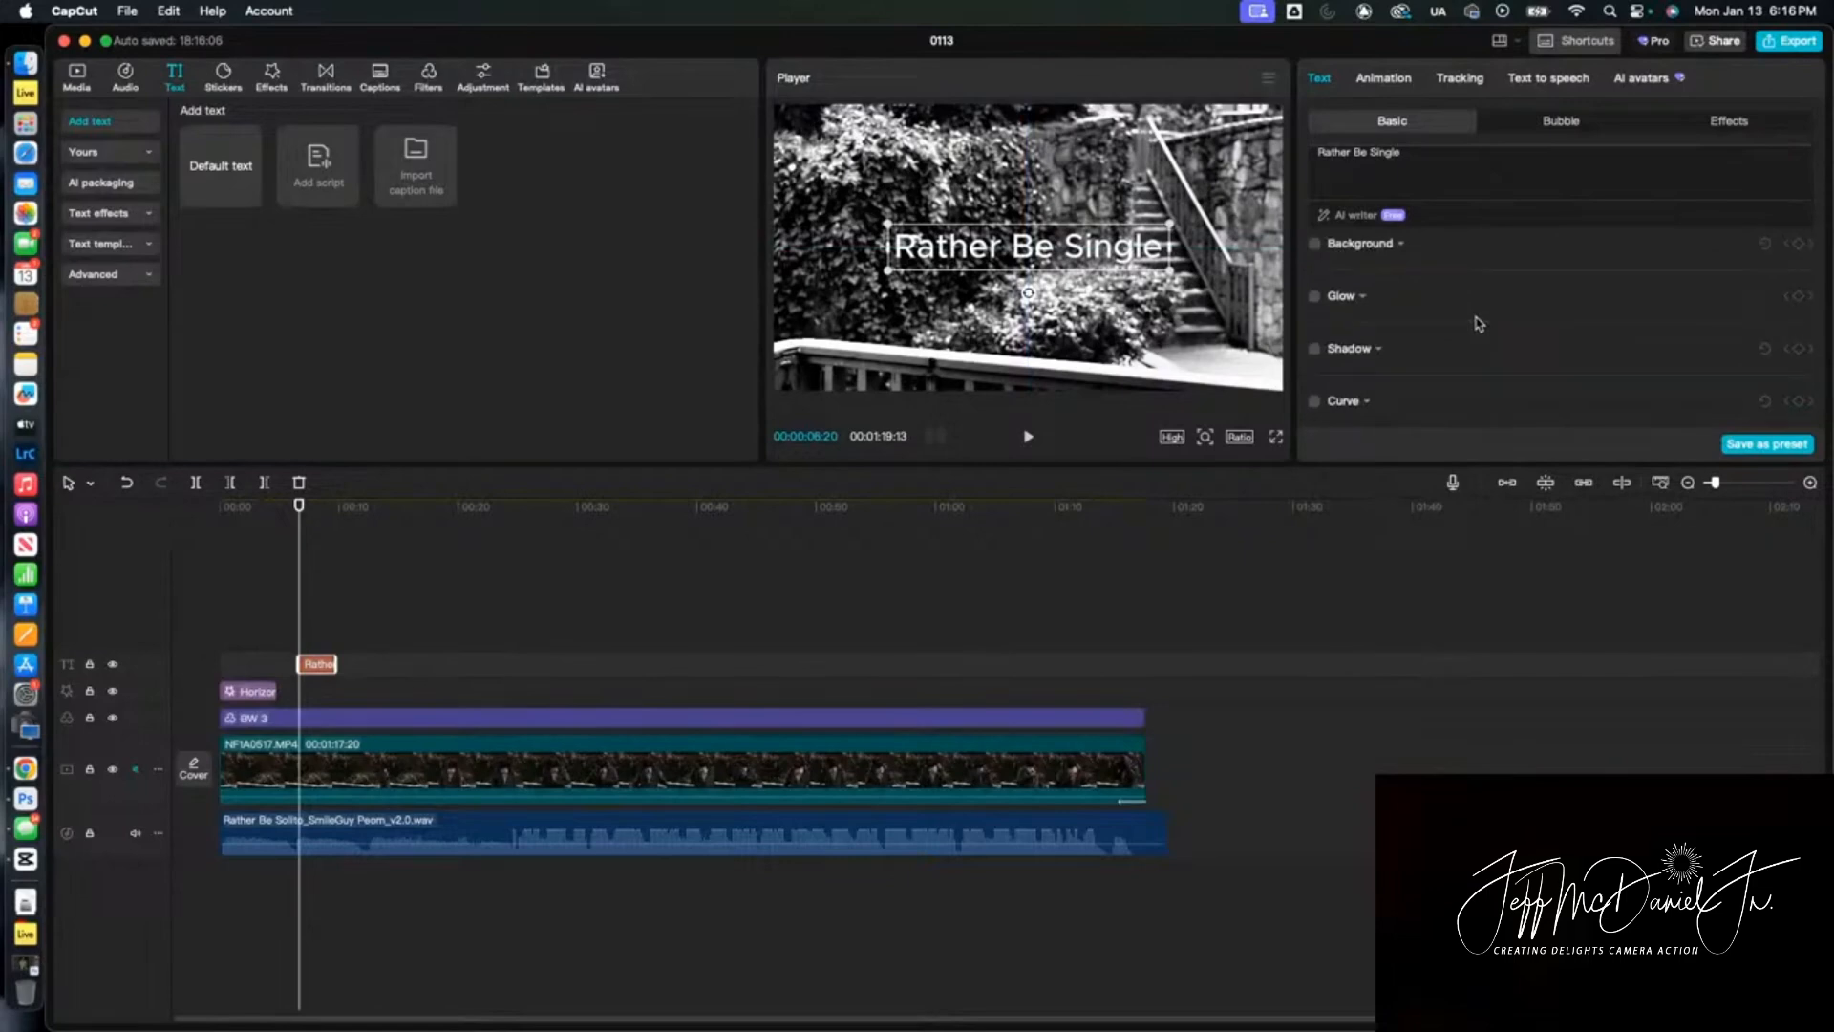
click(1315, 350)
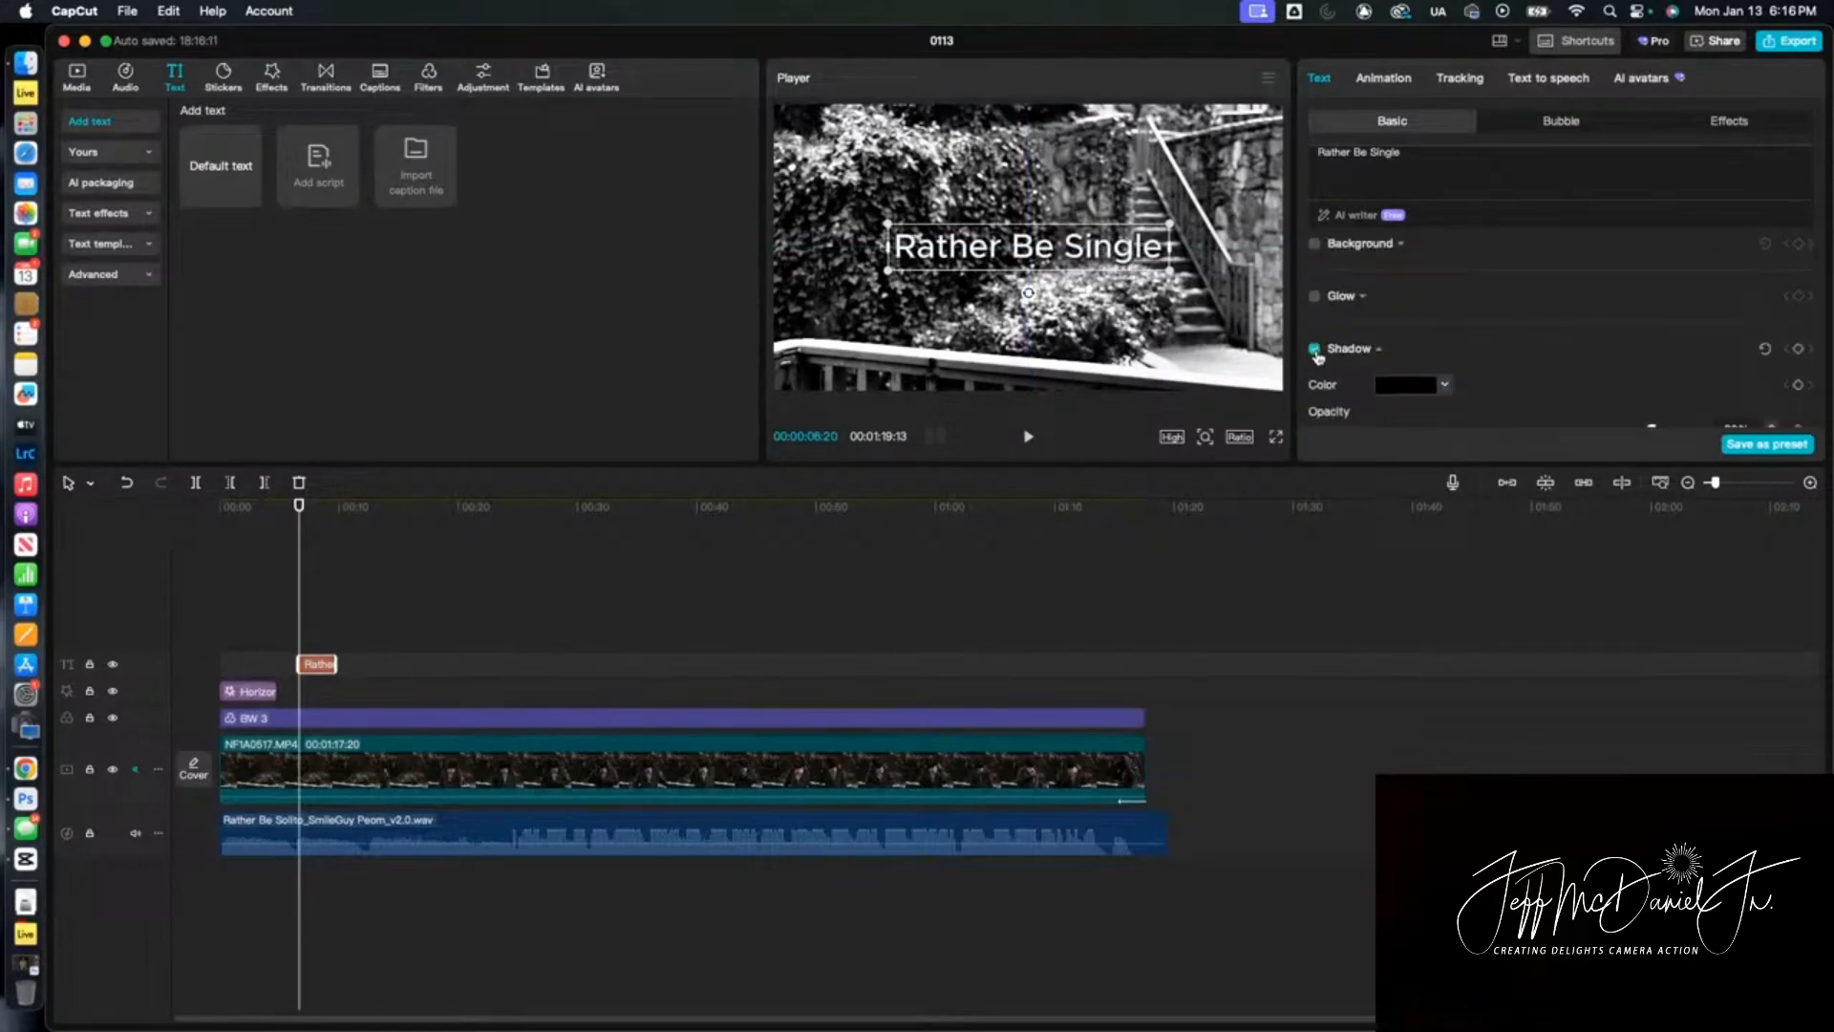
click(1315, 349)
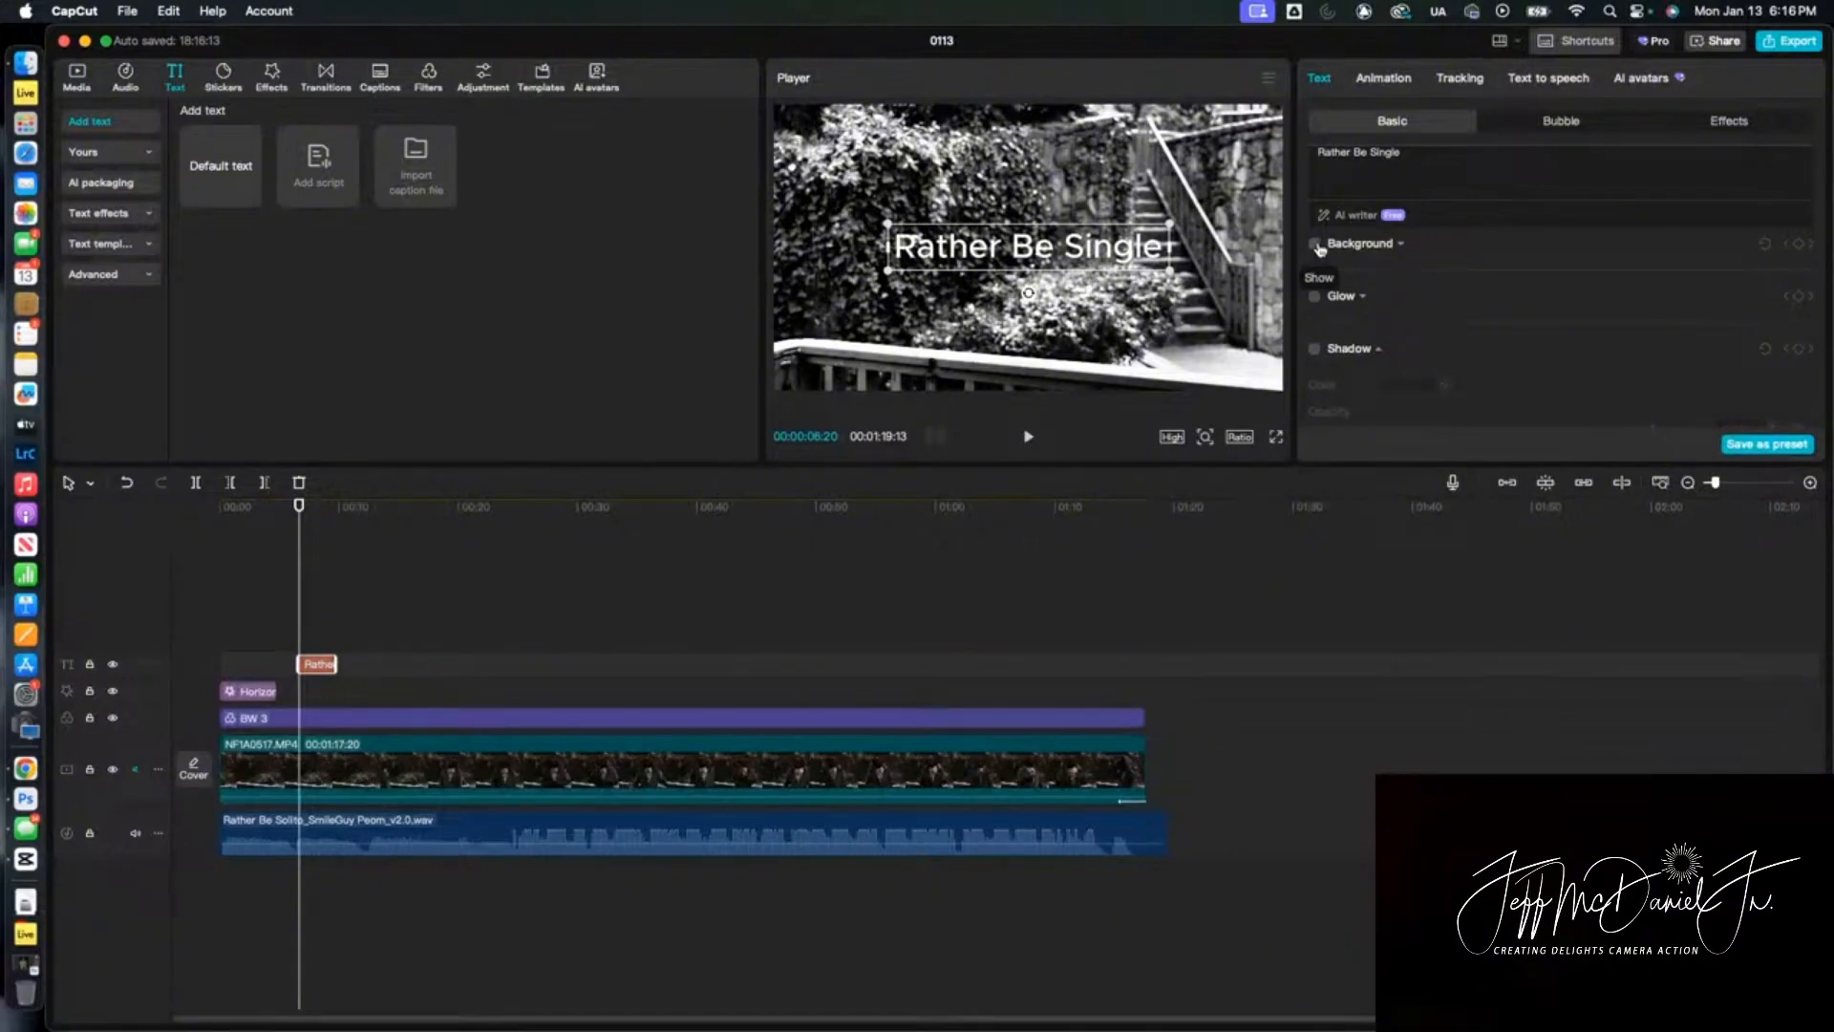
click(1315, 246)
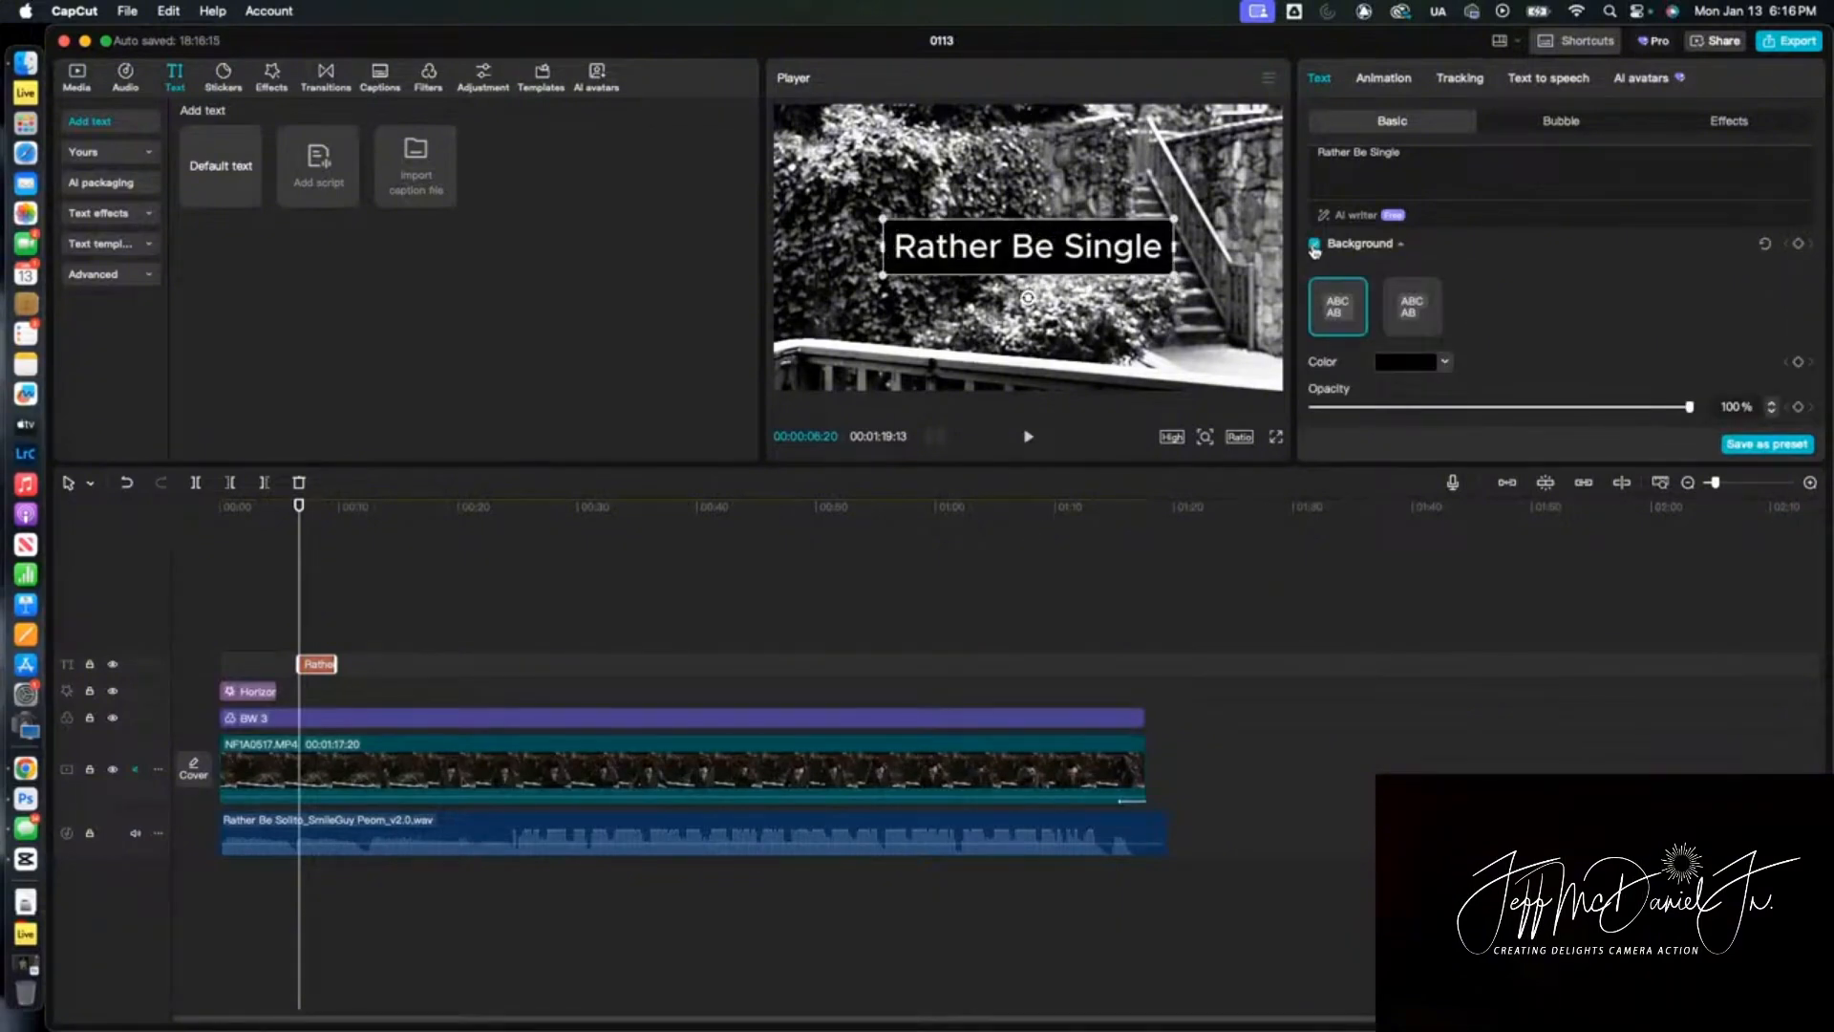
click(1315, 247)
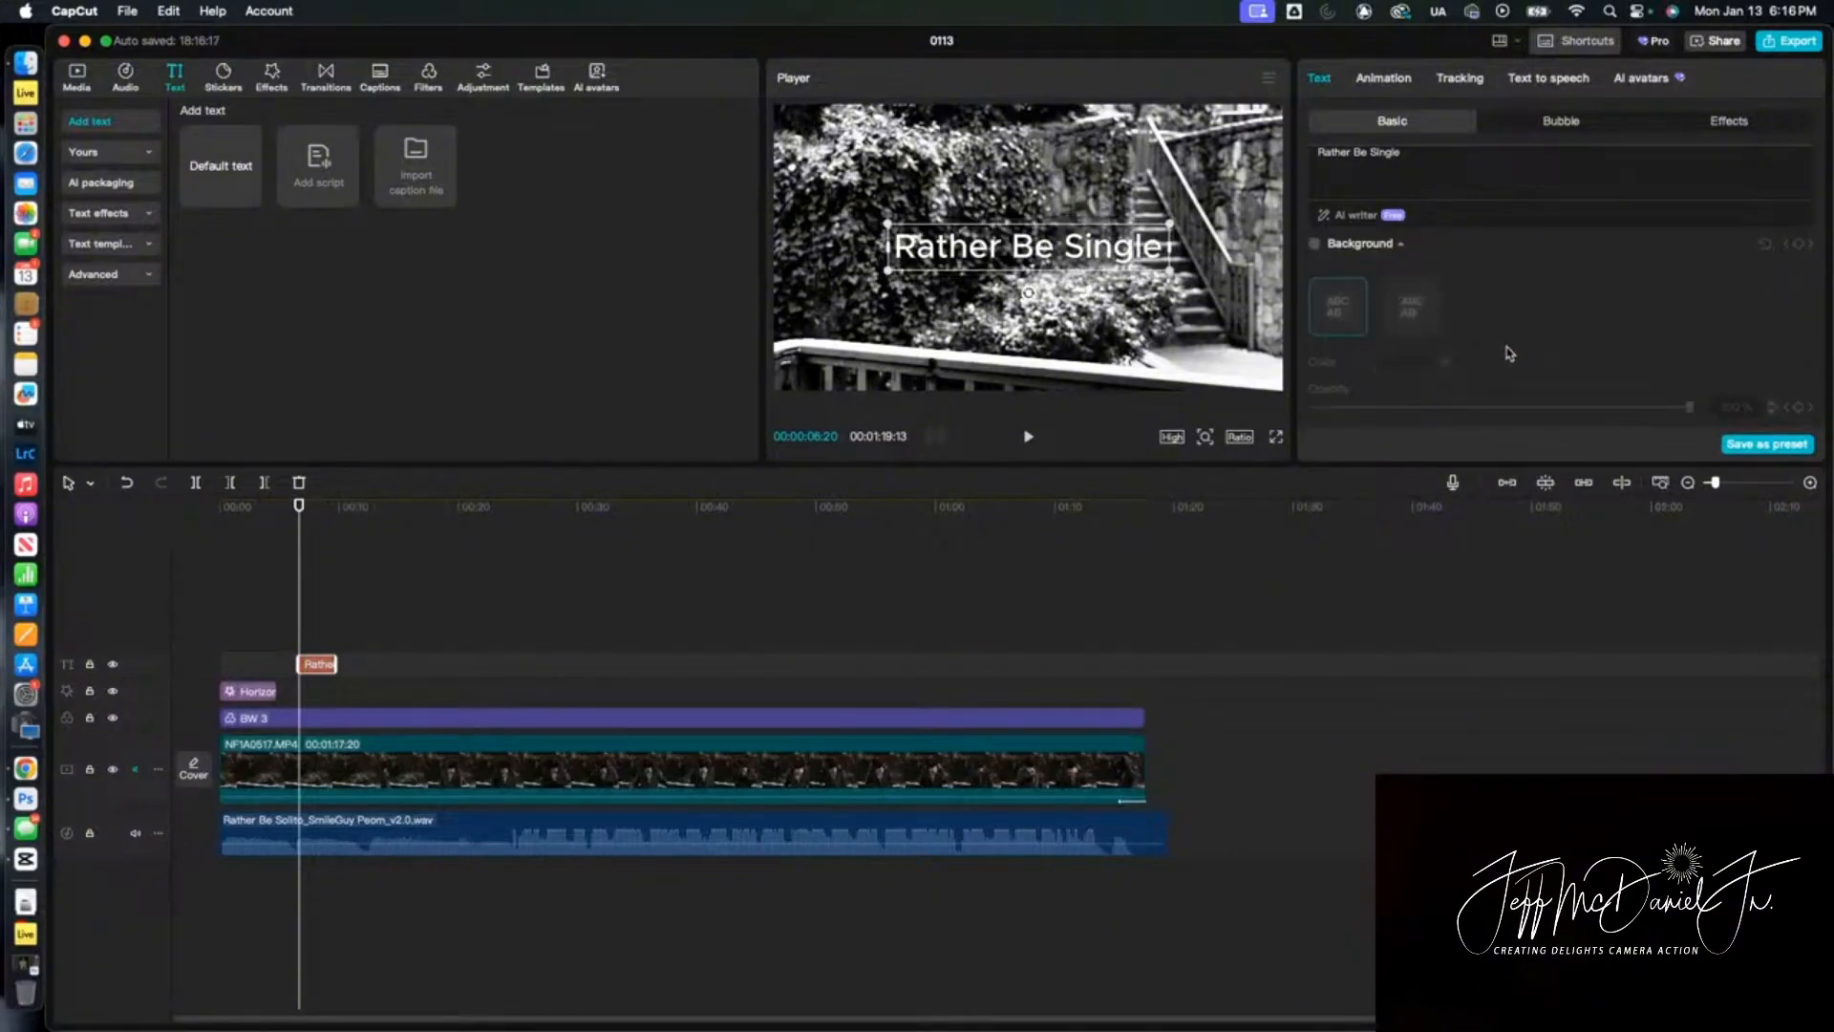
scroll(1510, 354, up, 5)
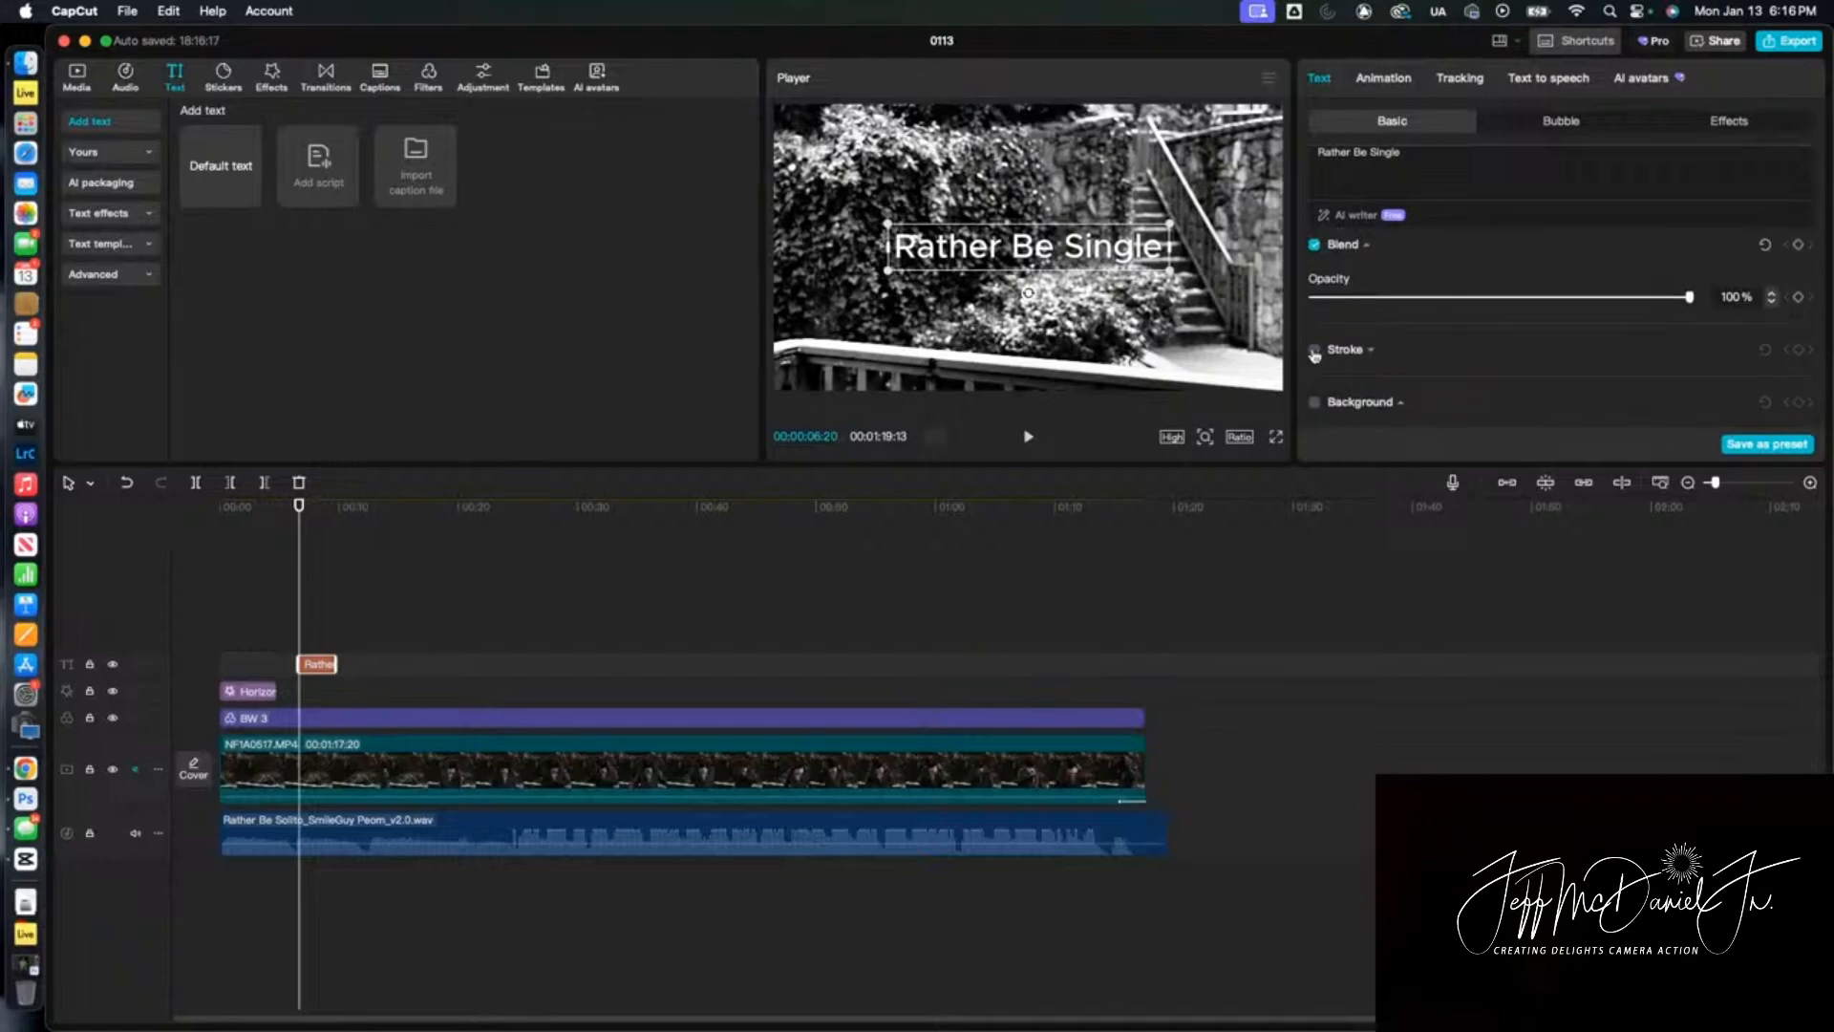
click(1315, 351)
click(1314, 351)
Mark the Vogue font as a favourite and apply it to the title
scroll(1432, 343, up, 5)
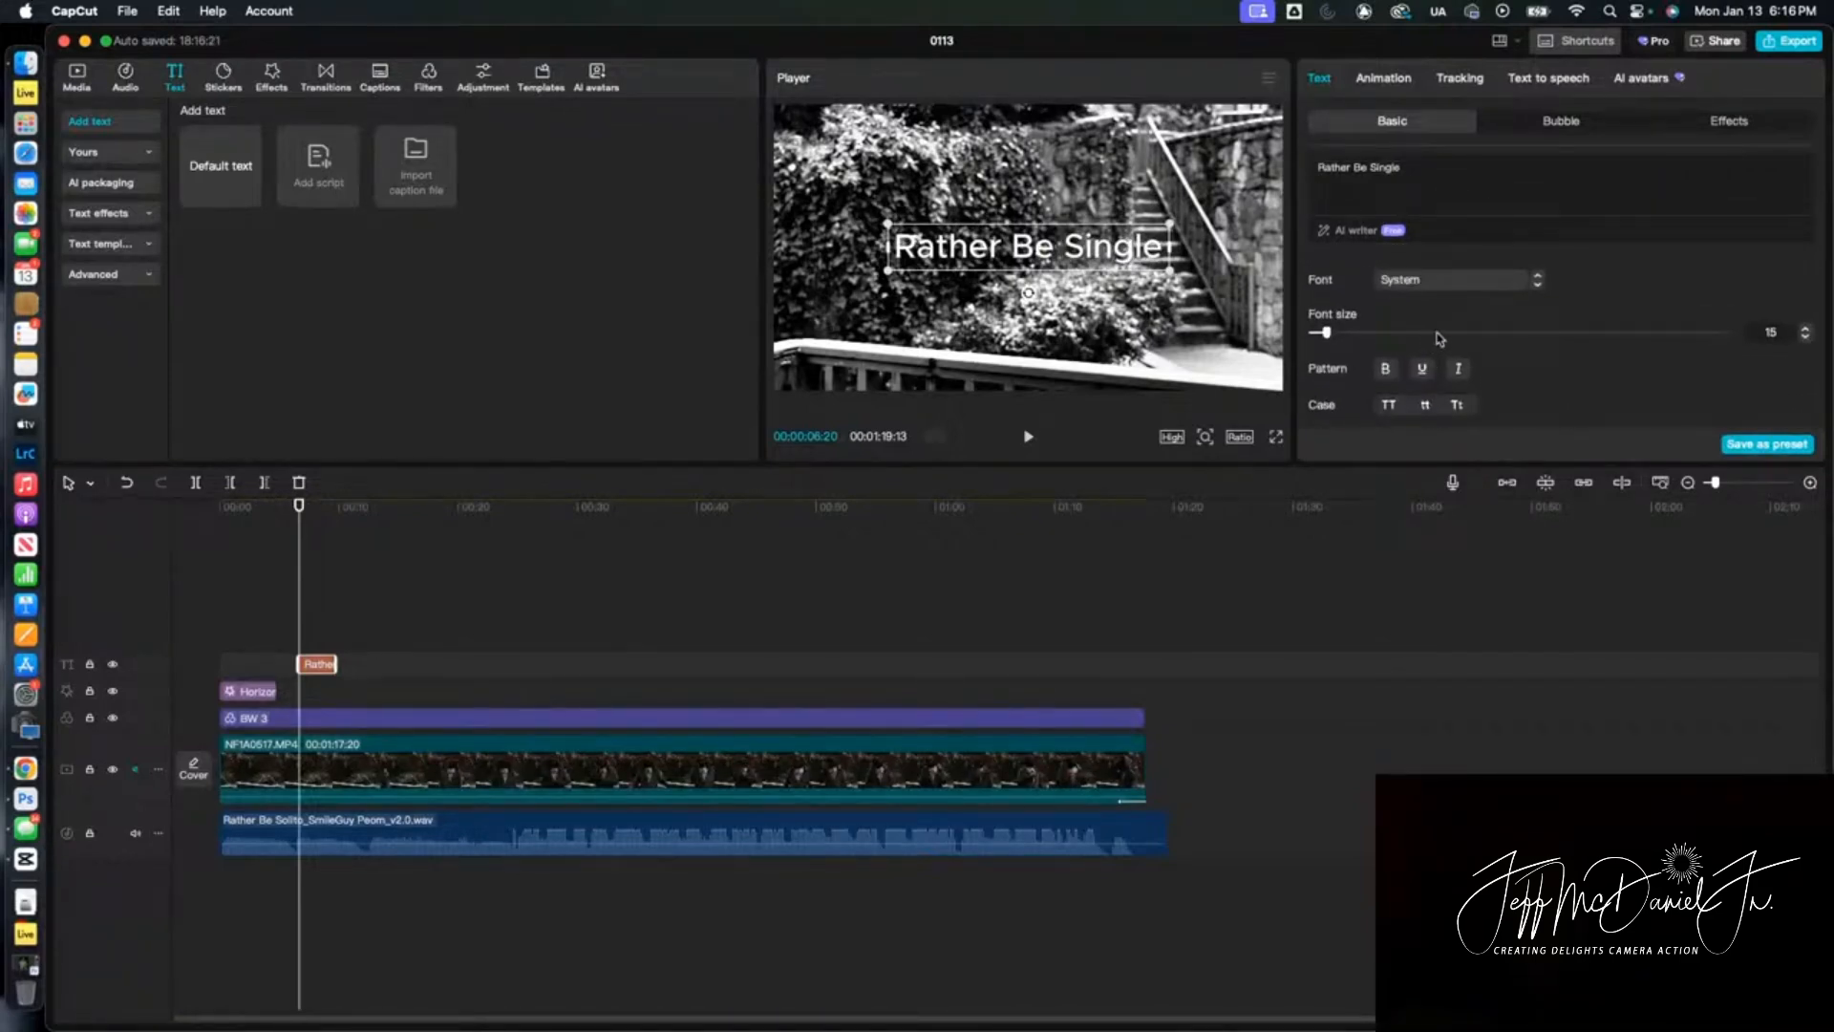
click(1516, 284)
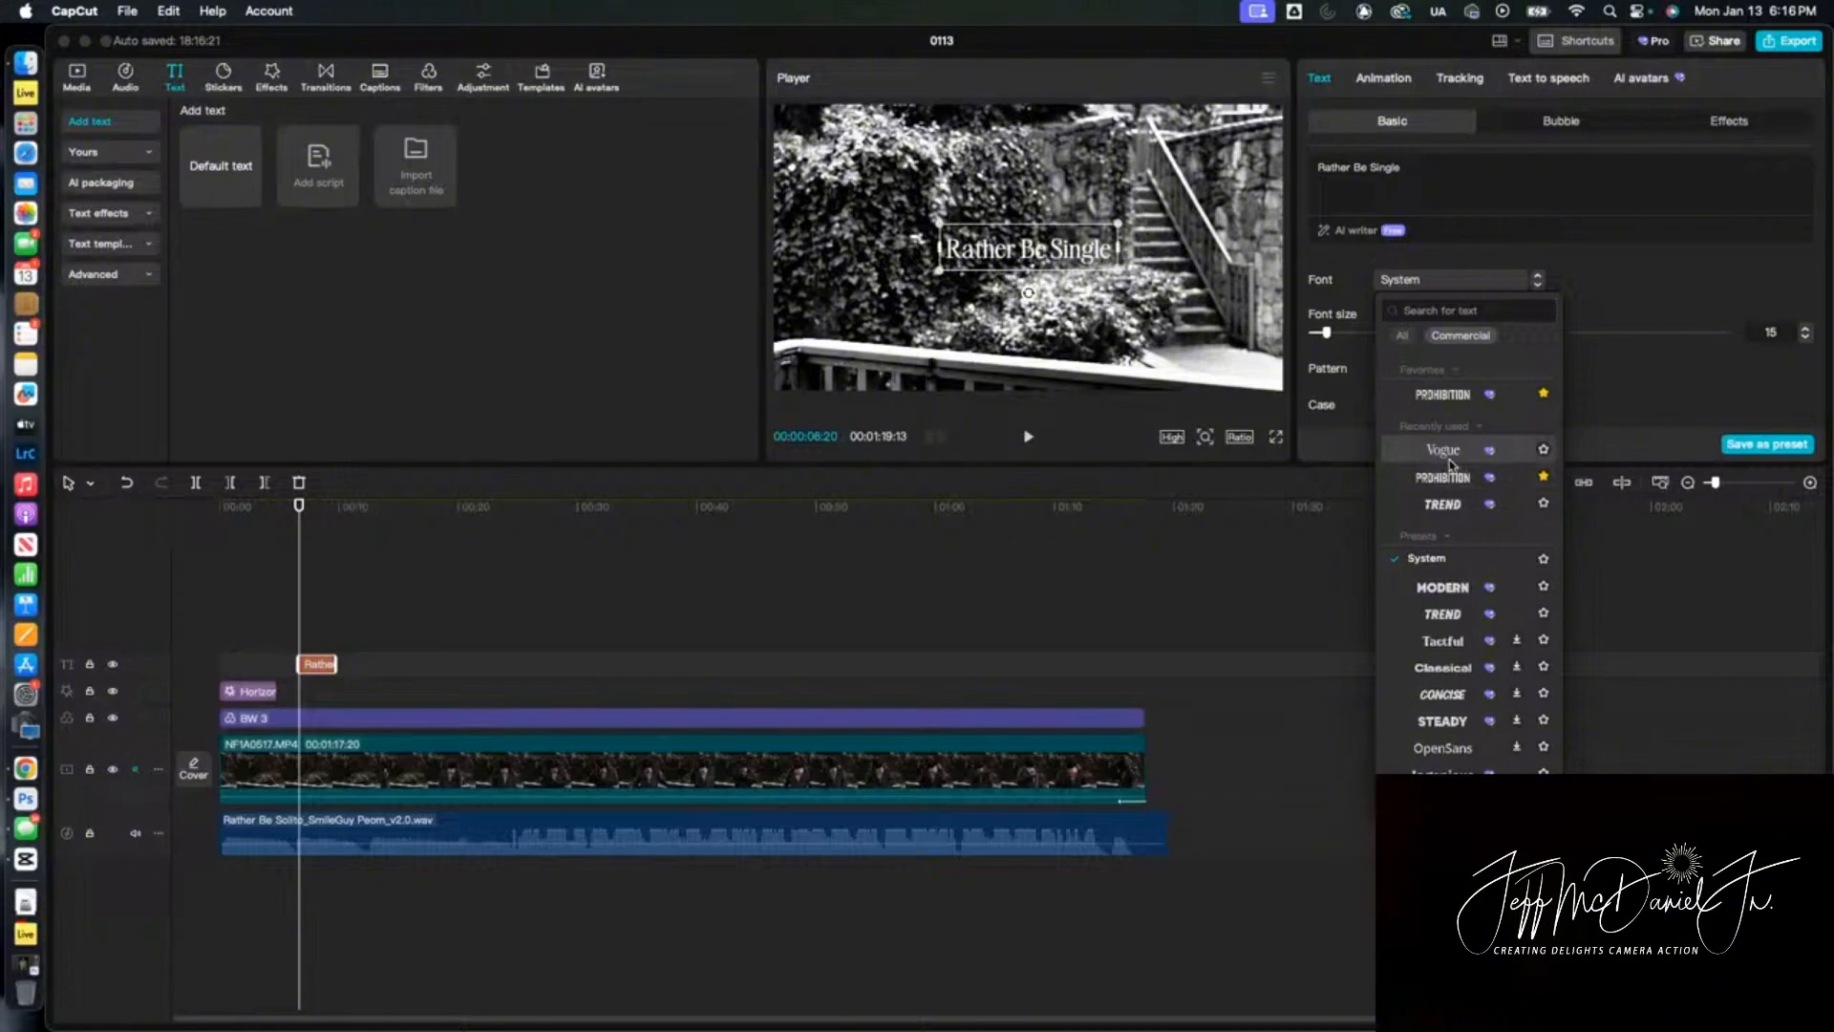
click(1543, 451)
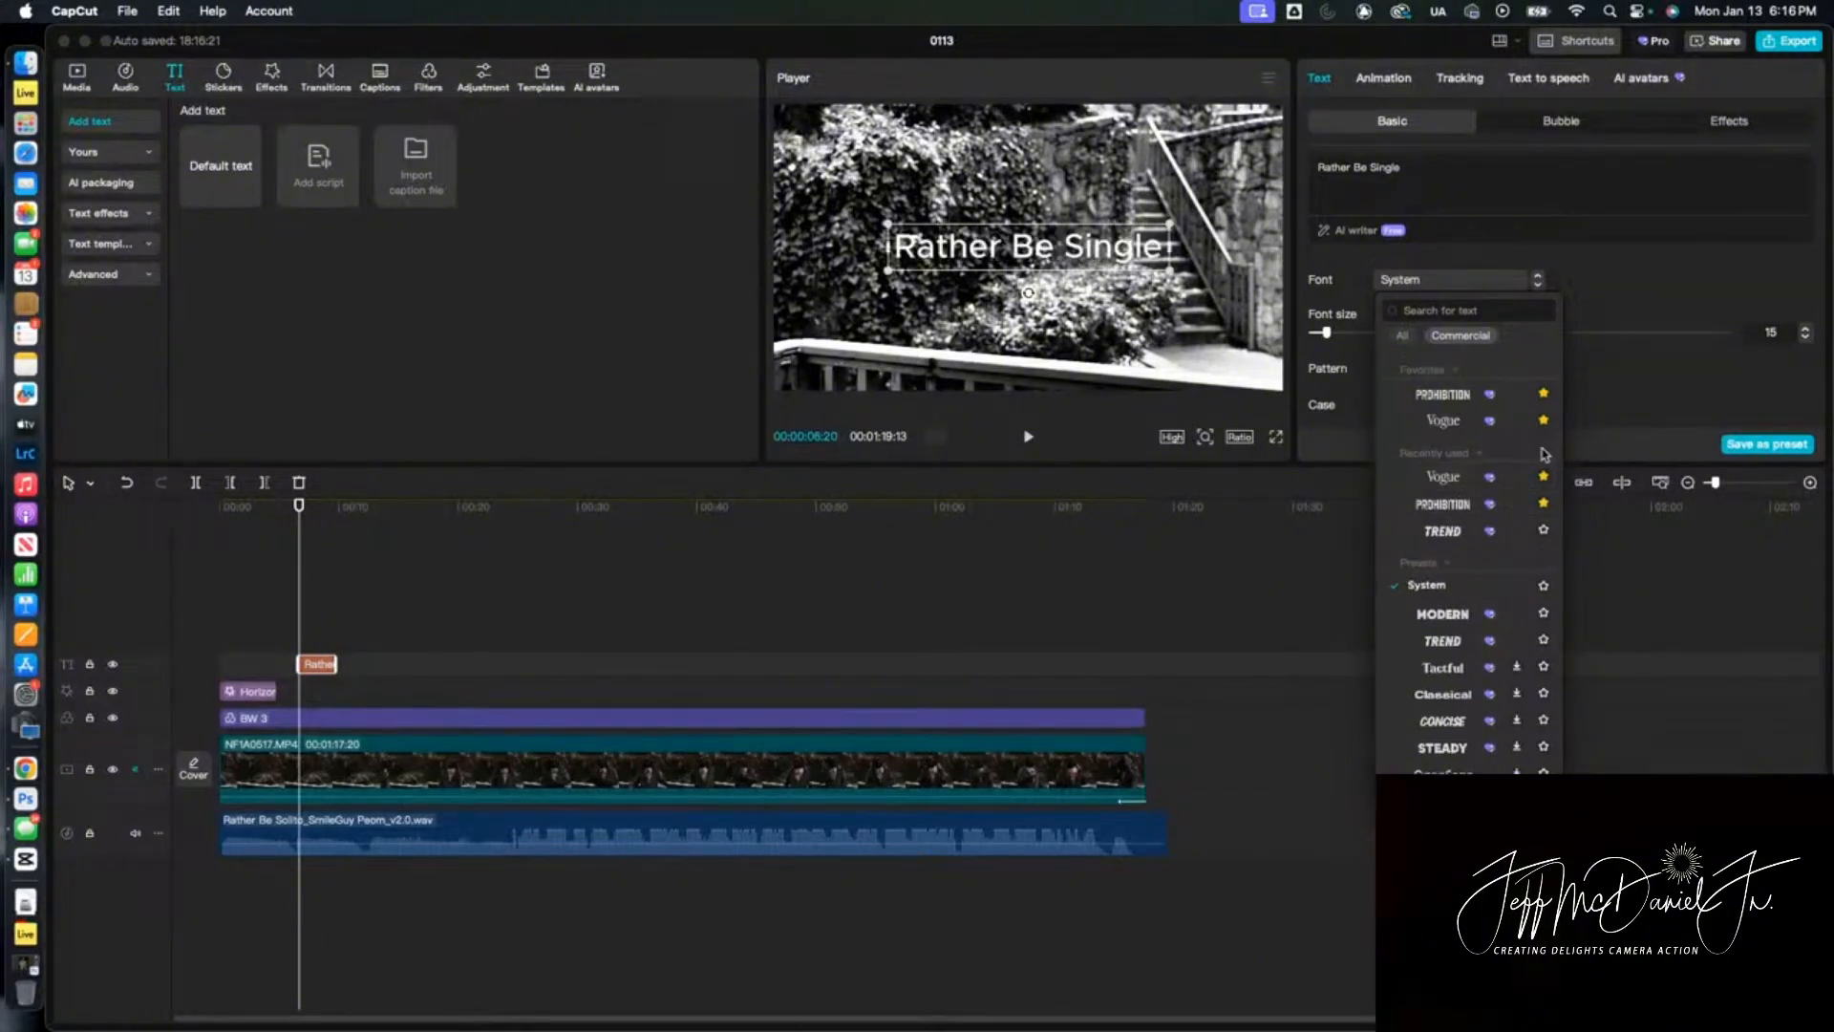
click(1444, 421)
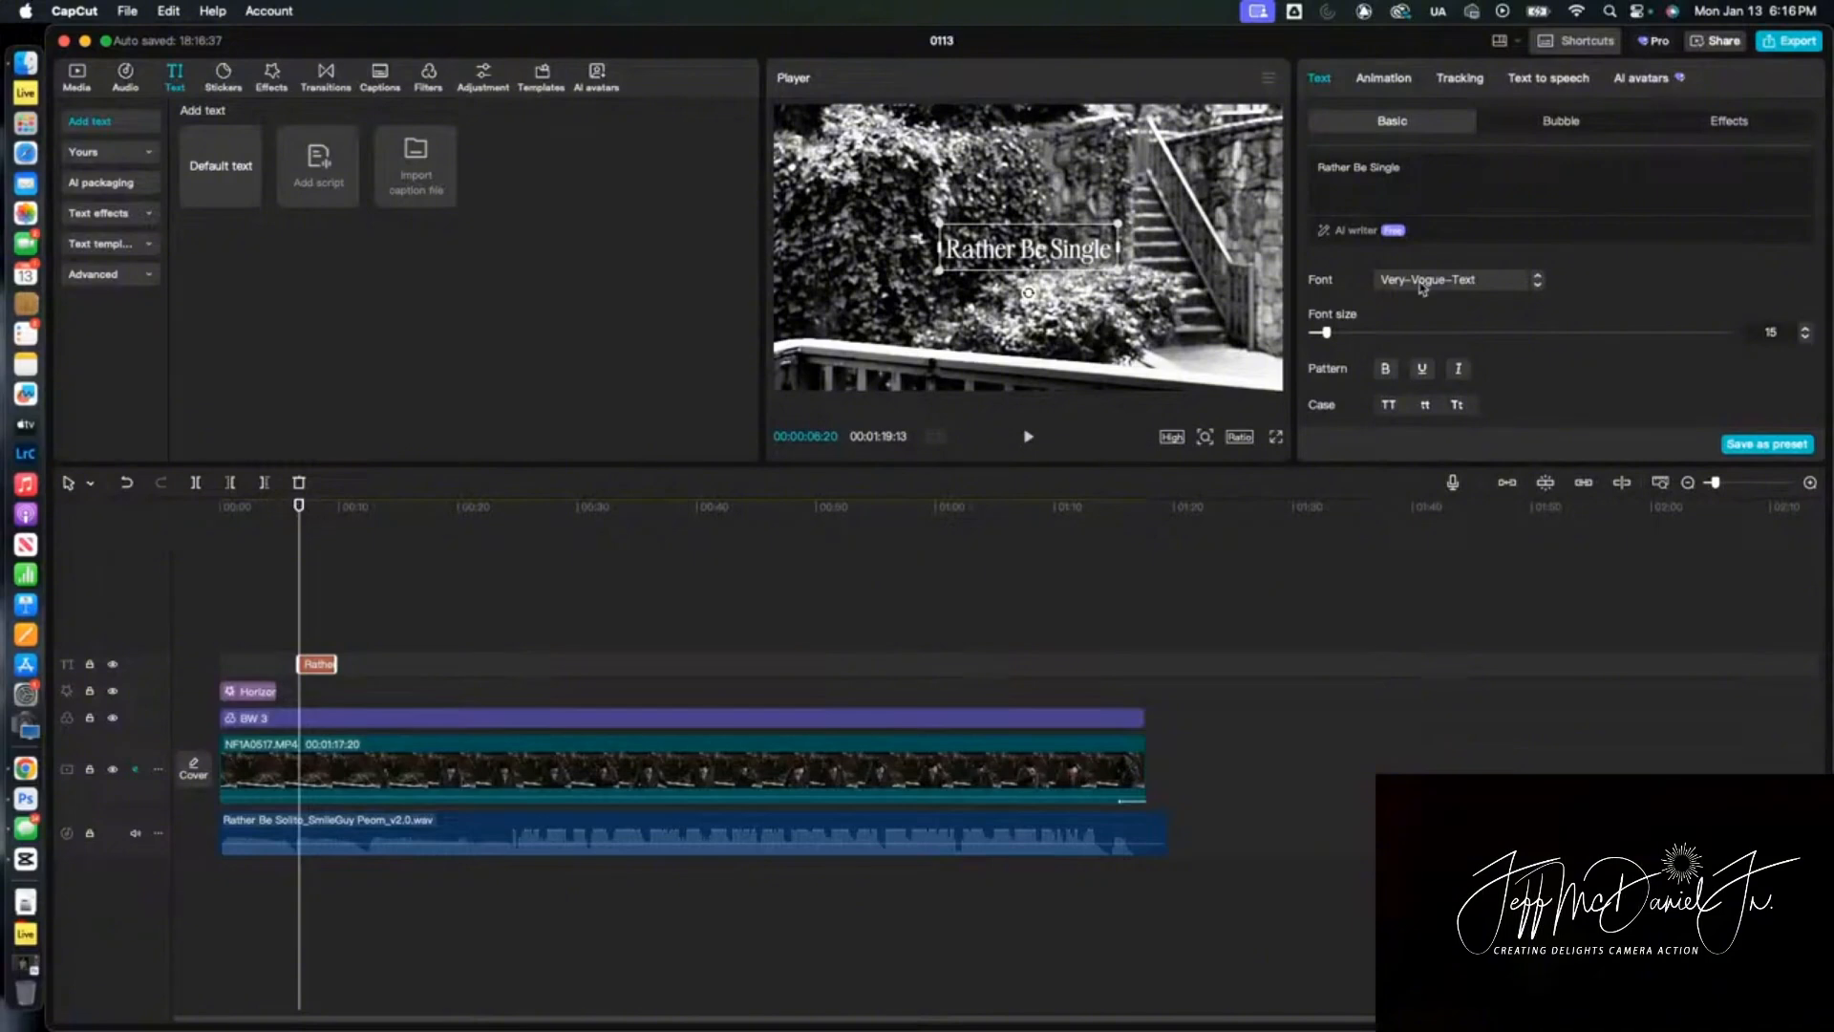
Turn on the title's black shadow and lower the shadow's opacity
scroll(1455, 328, down, 5)
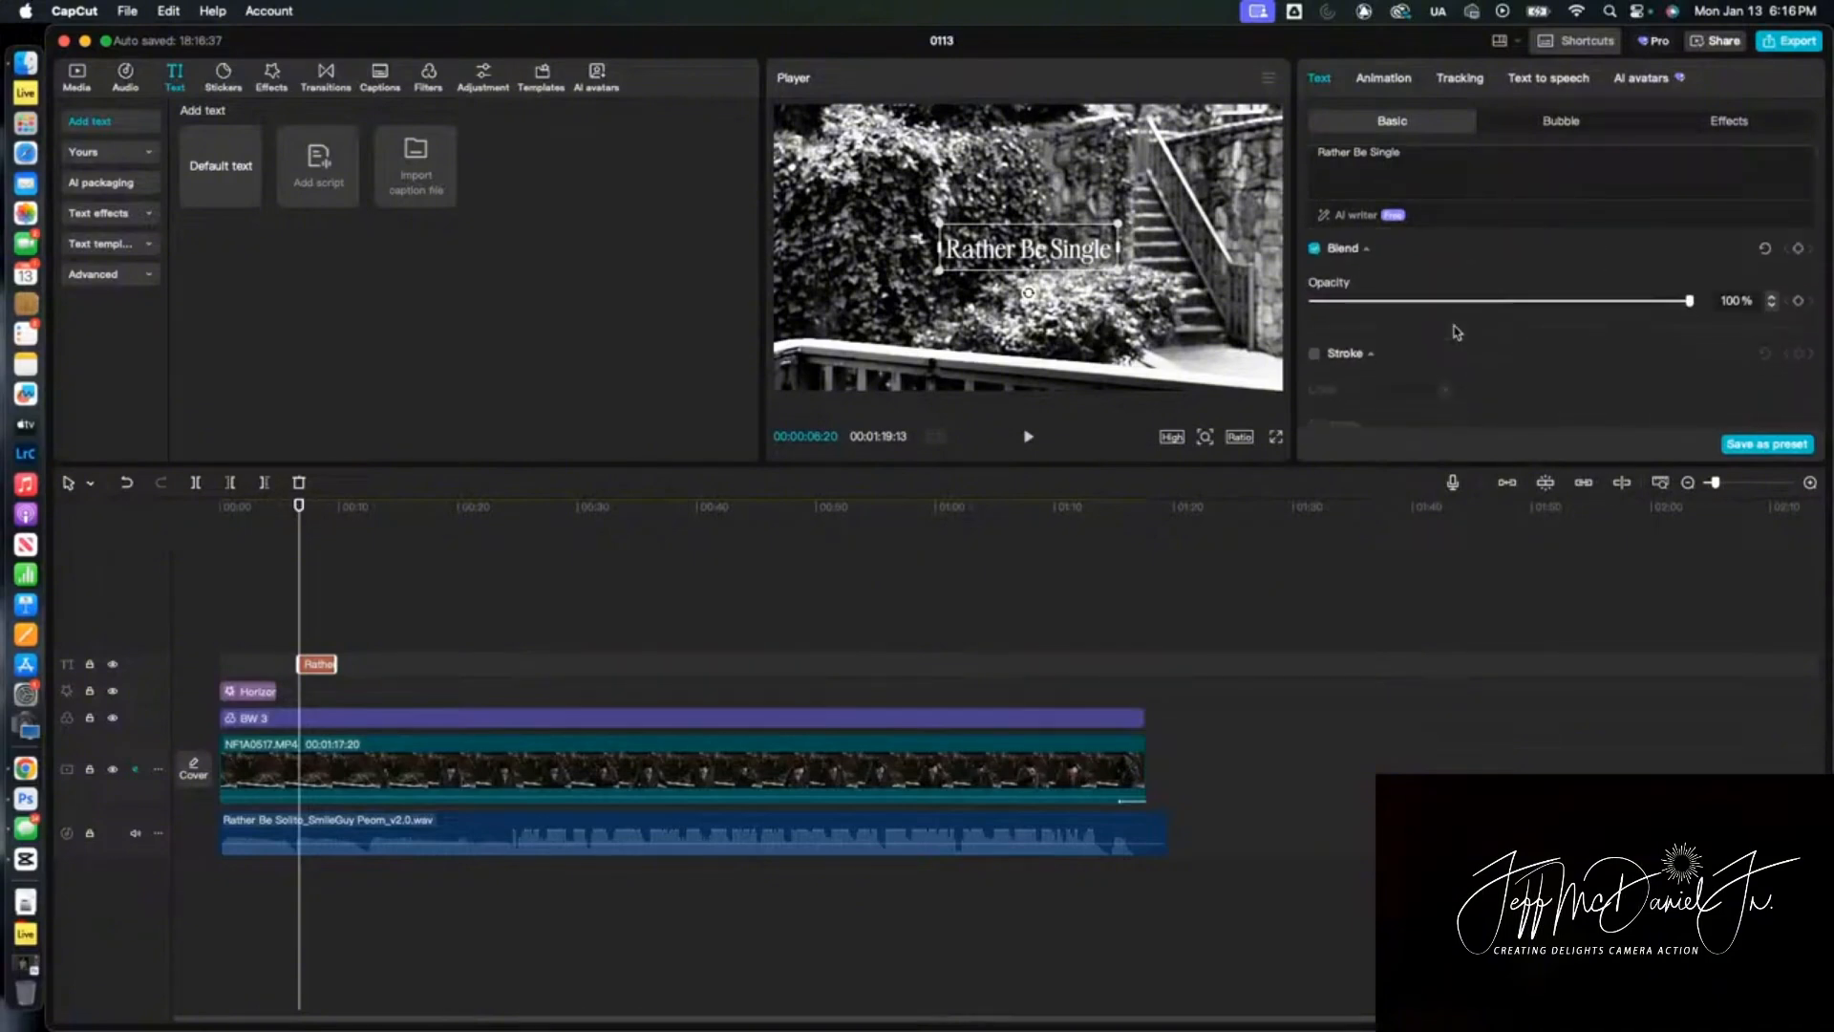
scroll(1456, 331, down, 5)
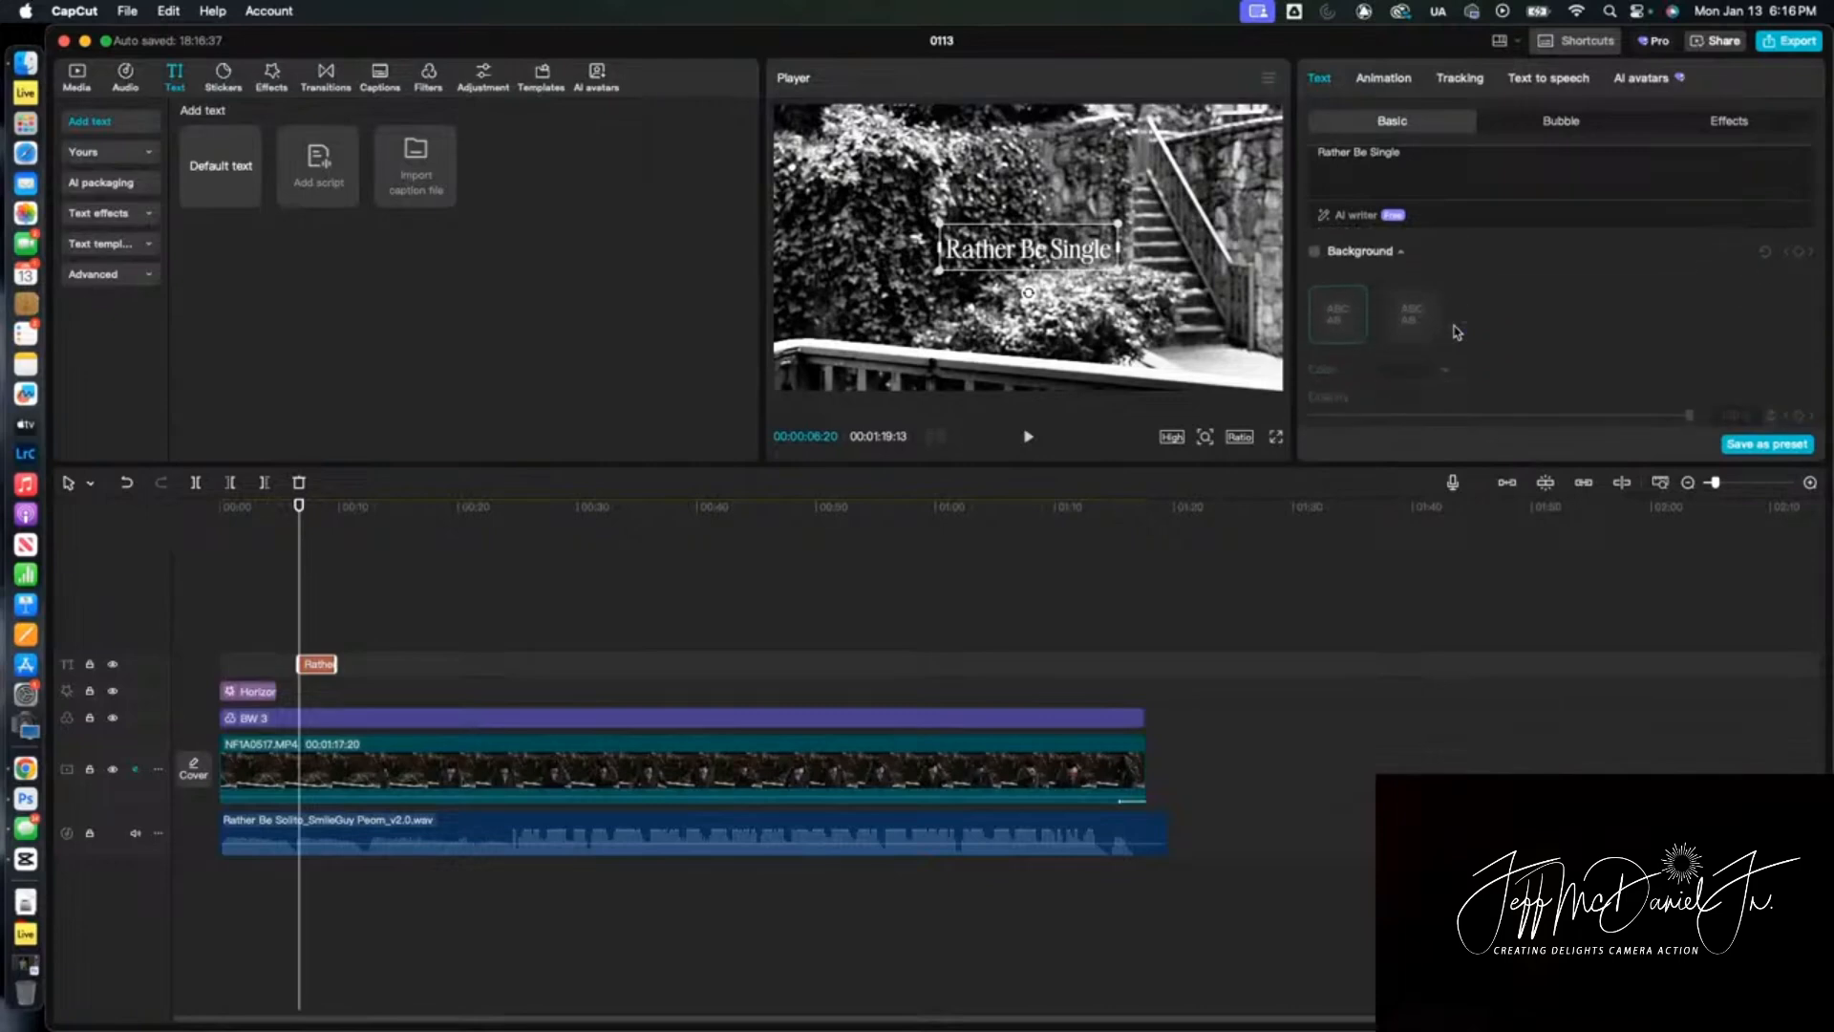
scroll(1455, 332, down, 4)
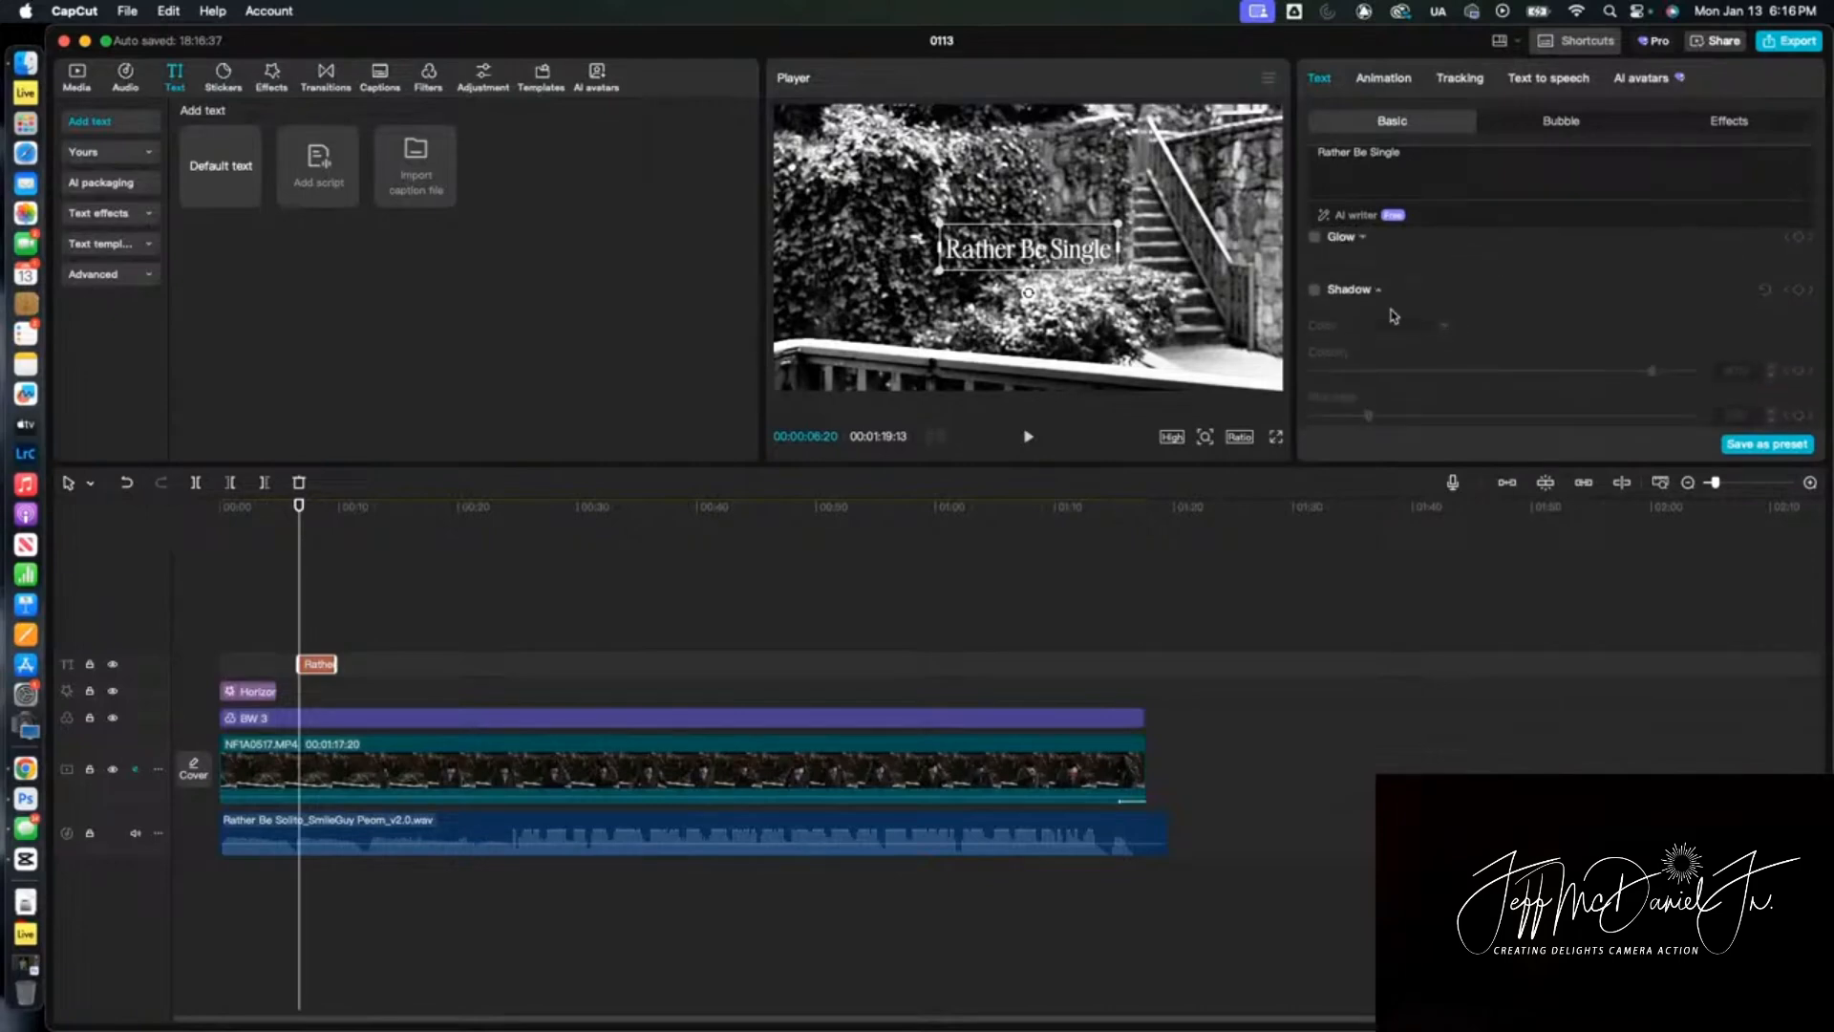
click(1312, 290)
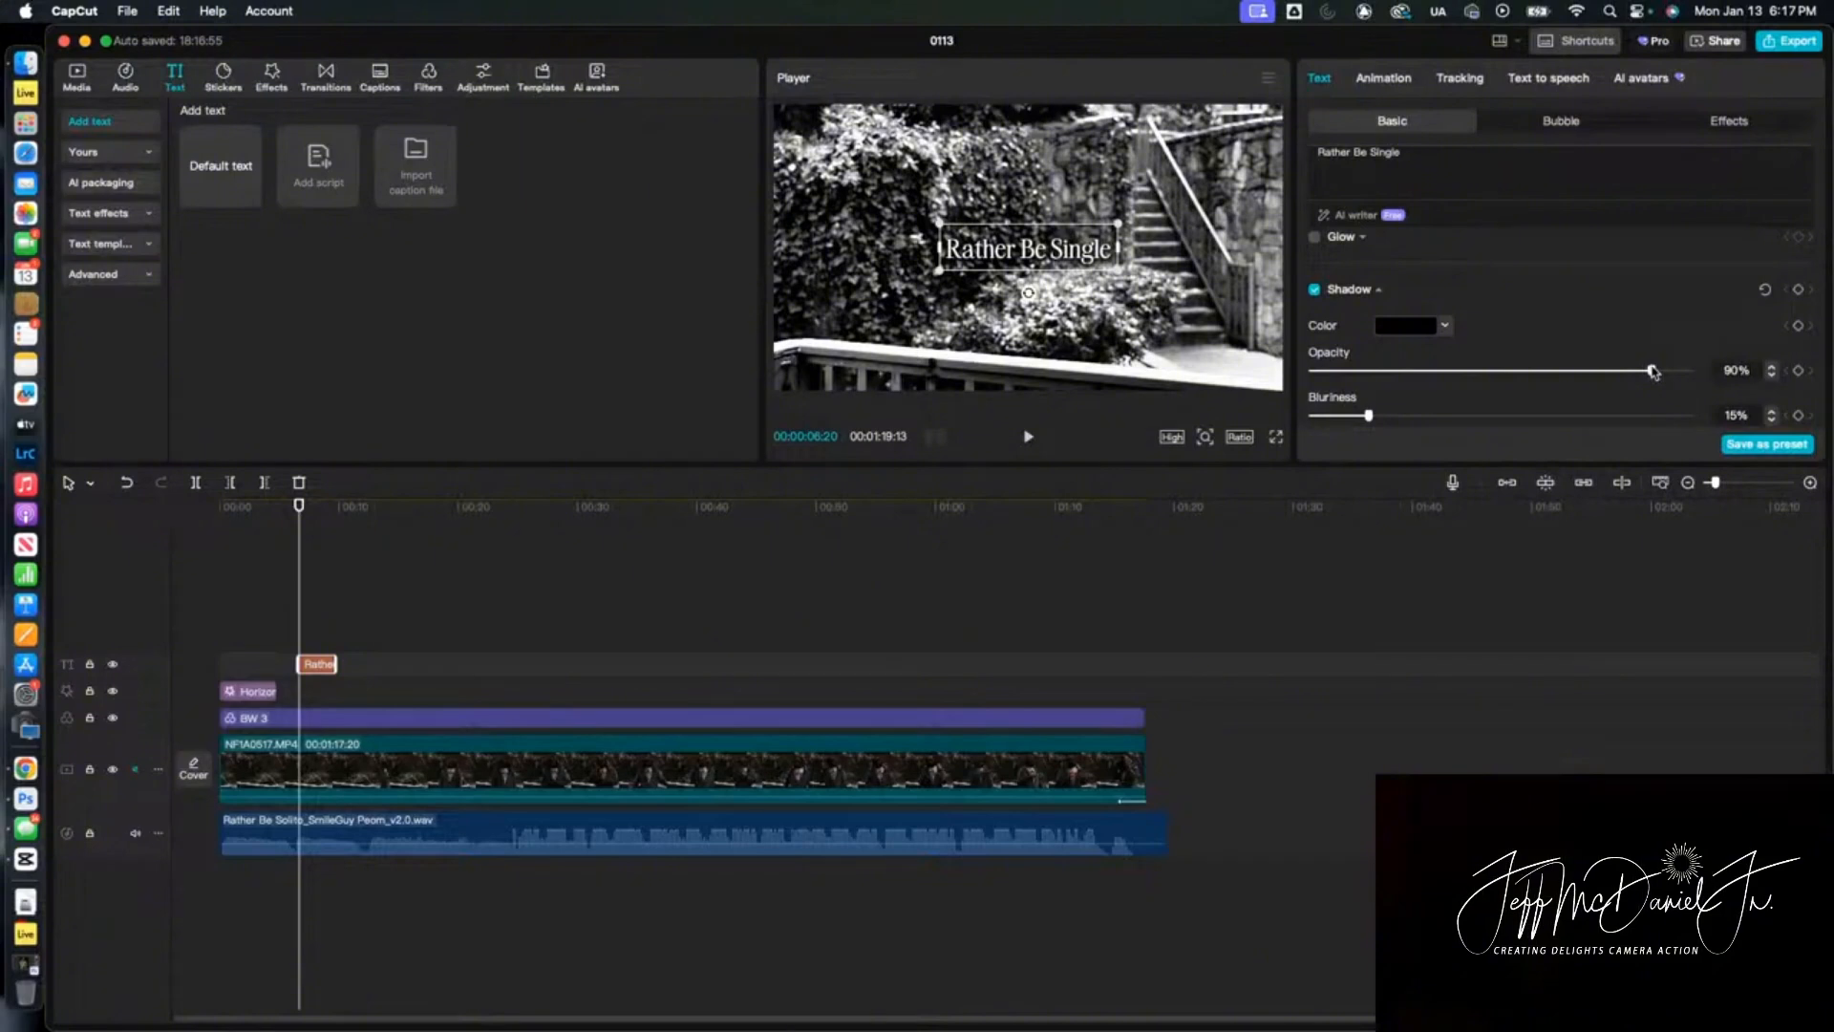
drag(1653, 372, 1468, 373)
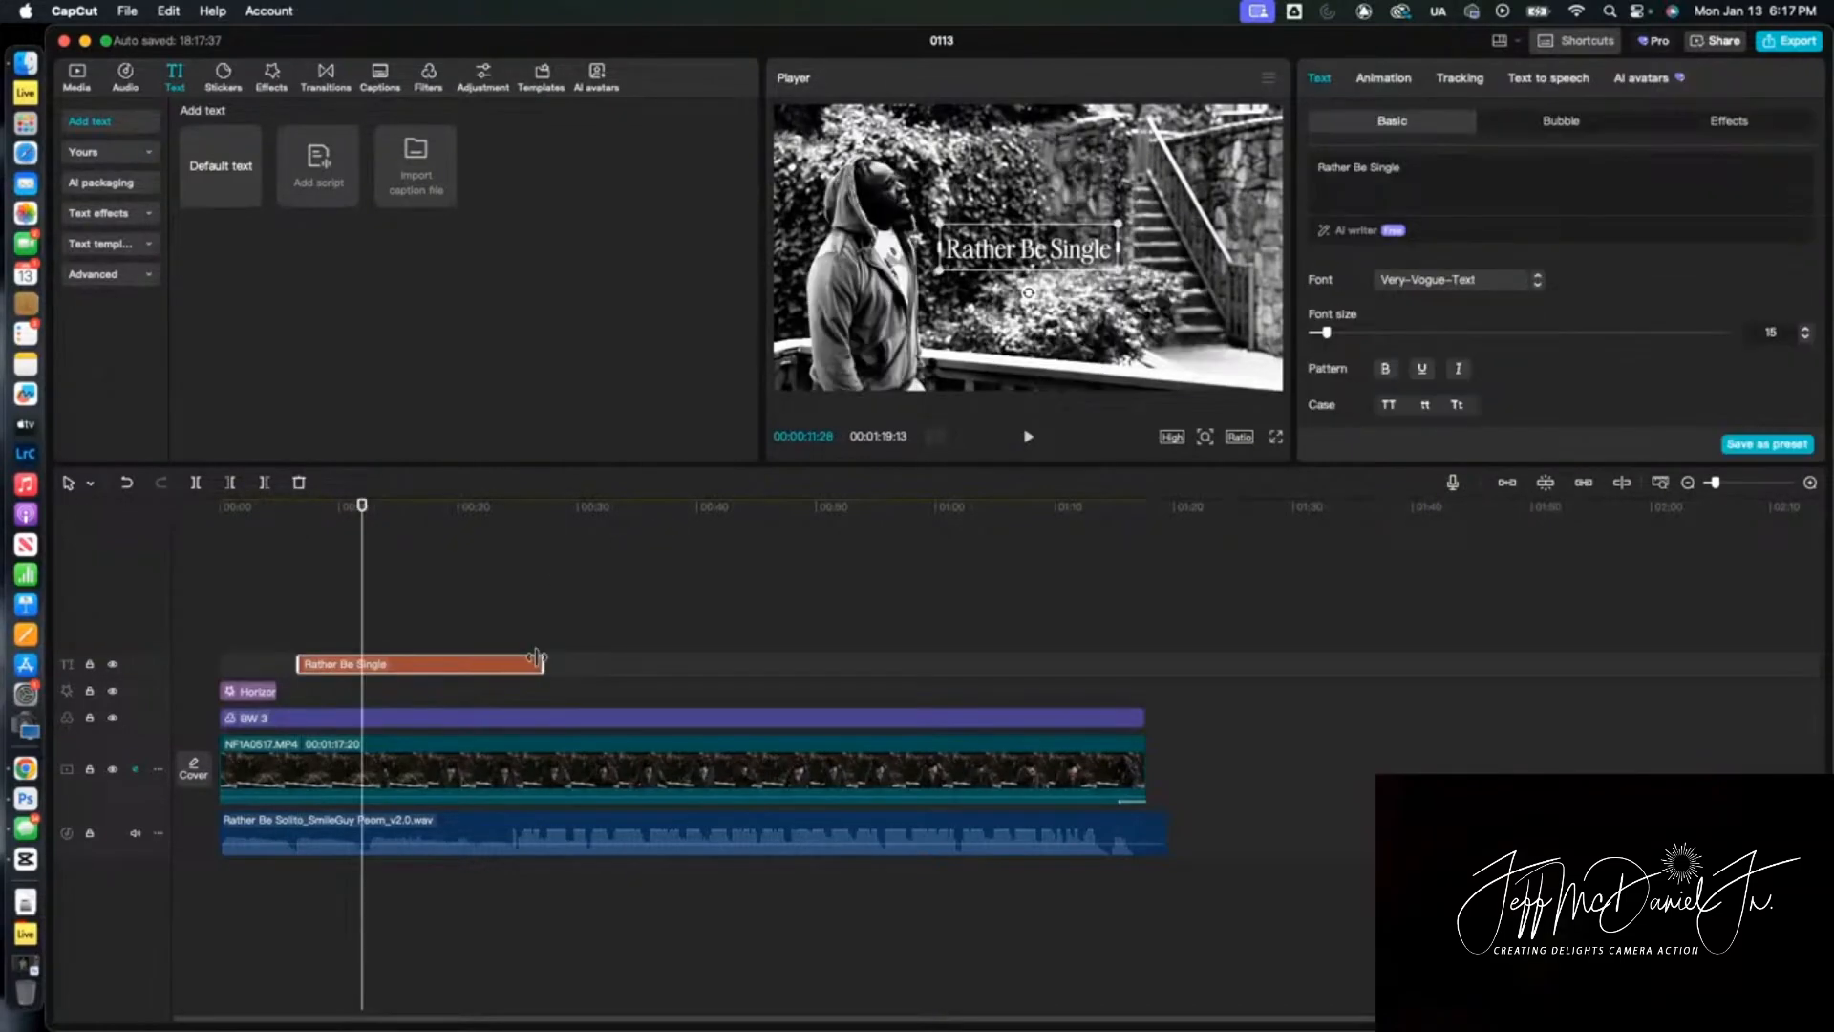
Play the video from the start to check how the title appears after the opening effect
click(222, 507)
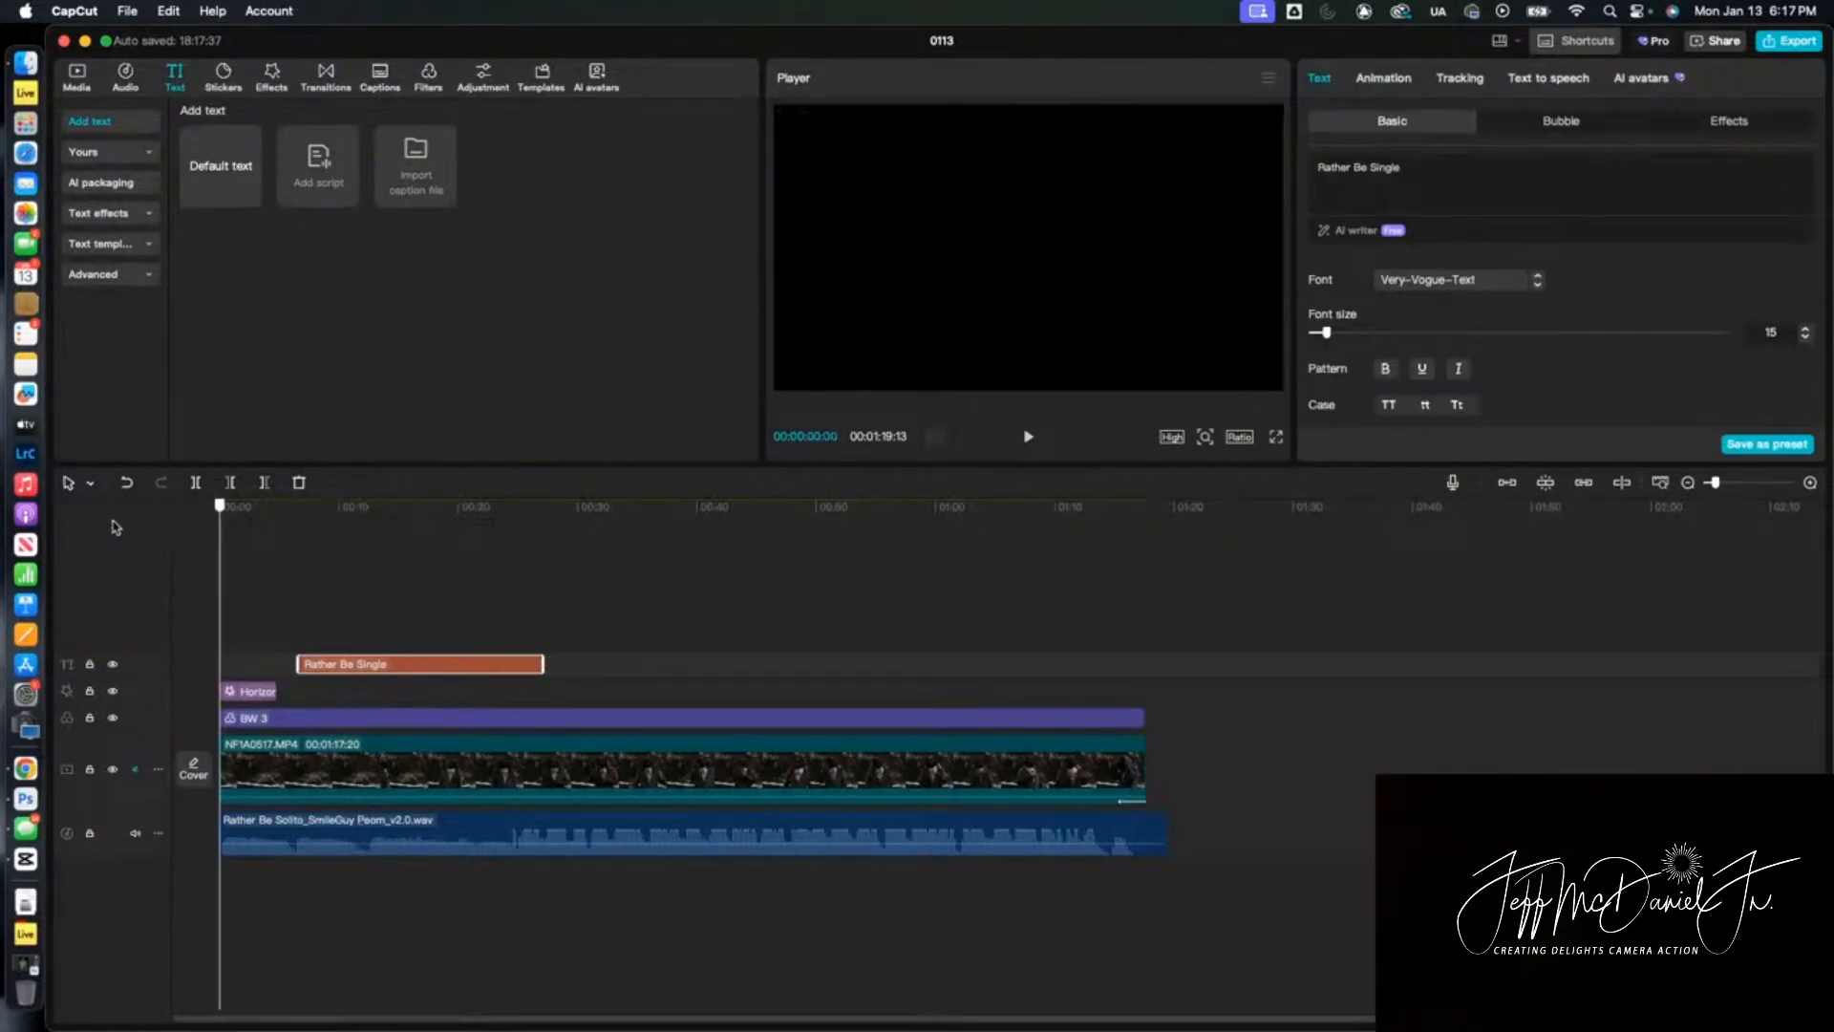
key(space)
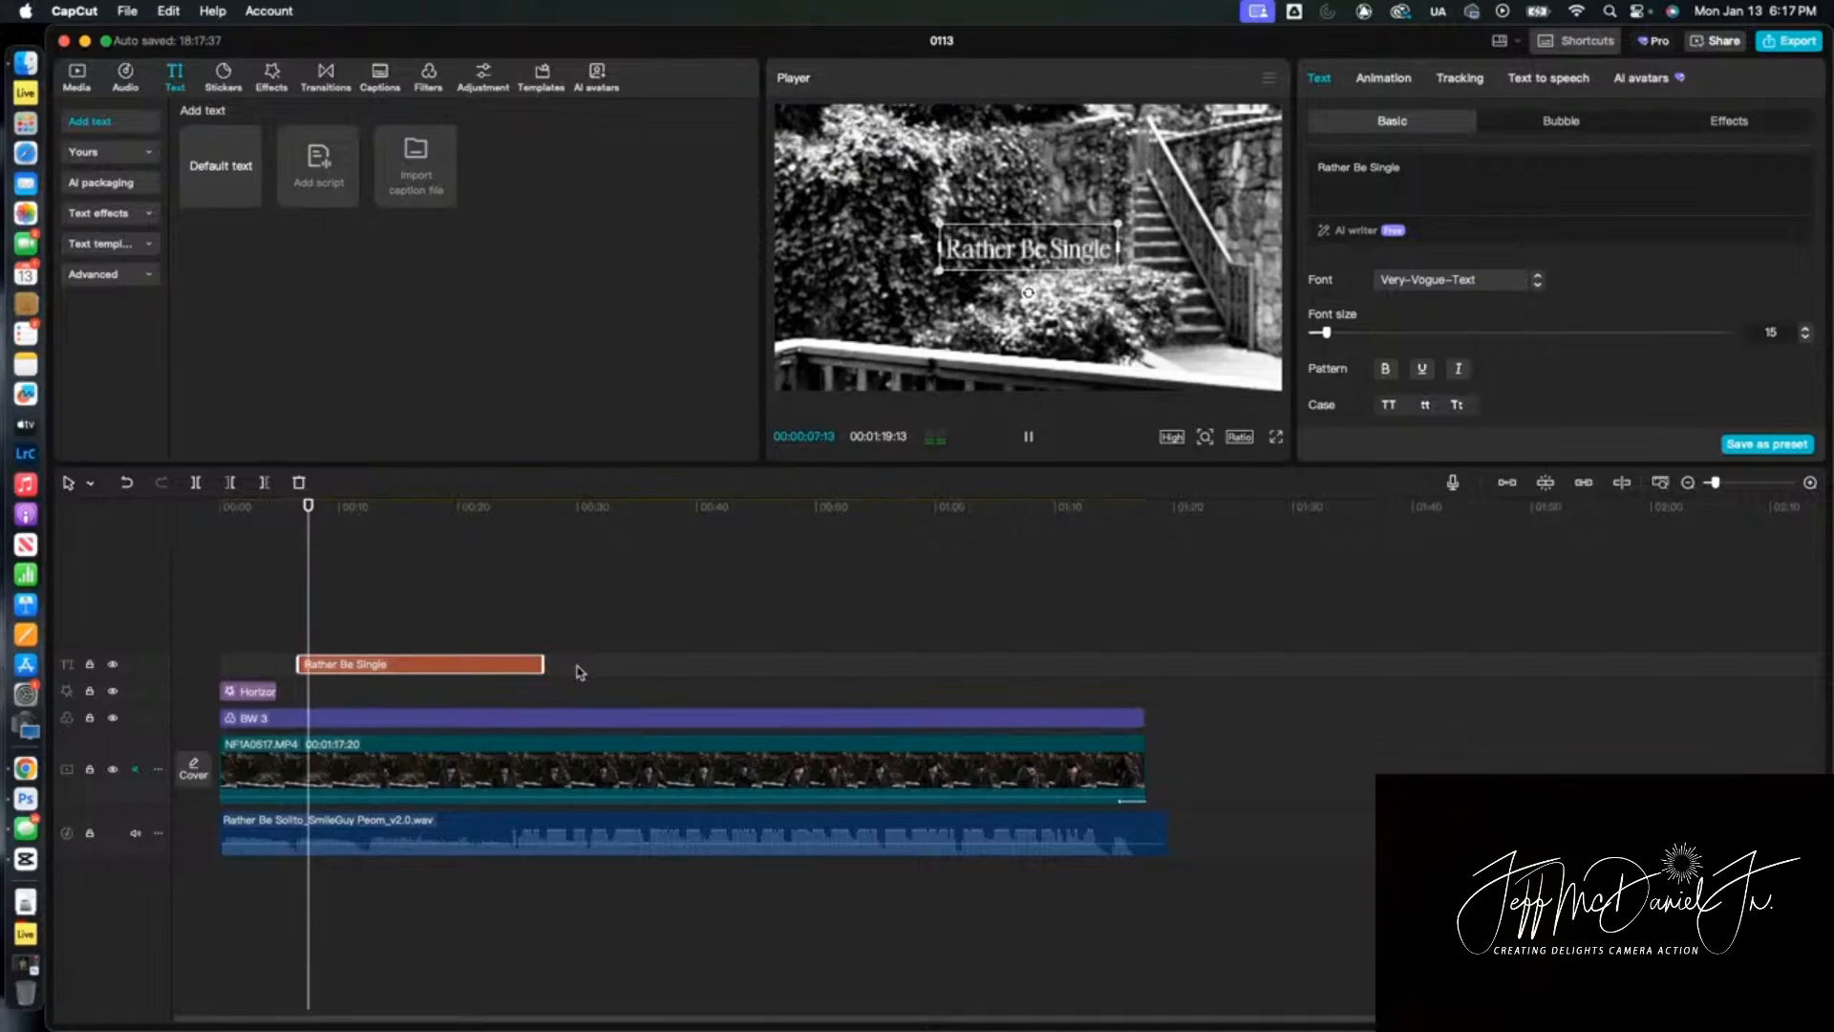
key(space)
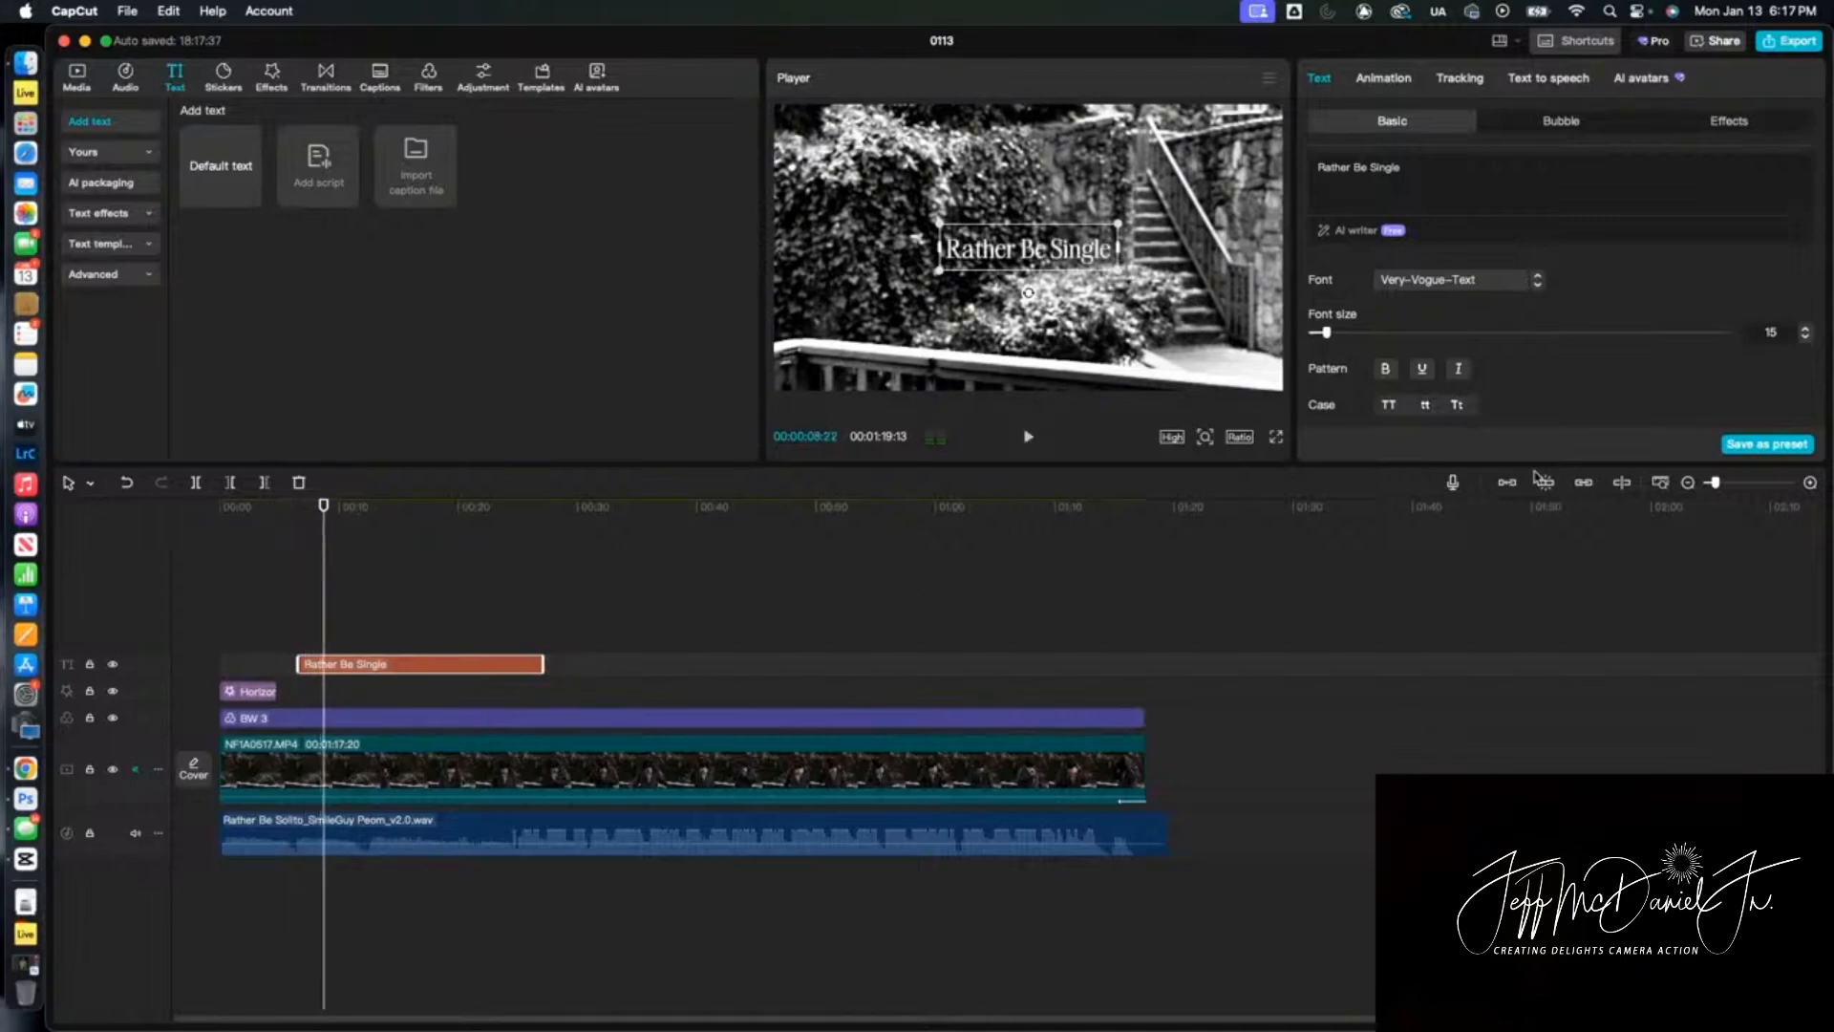
Mark the beats of the audio track with the Beats 1 option
click(288, 833)
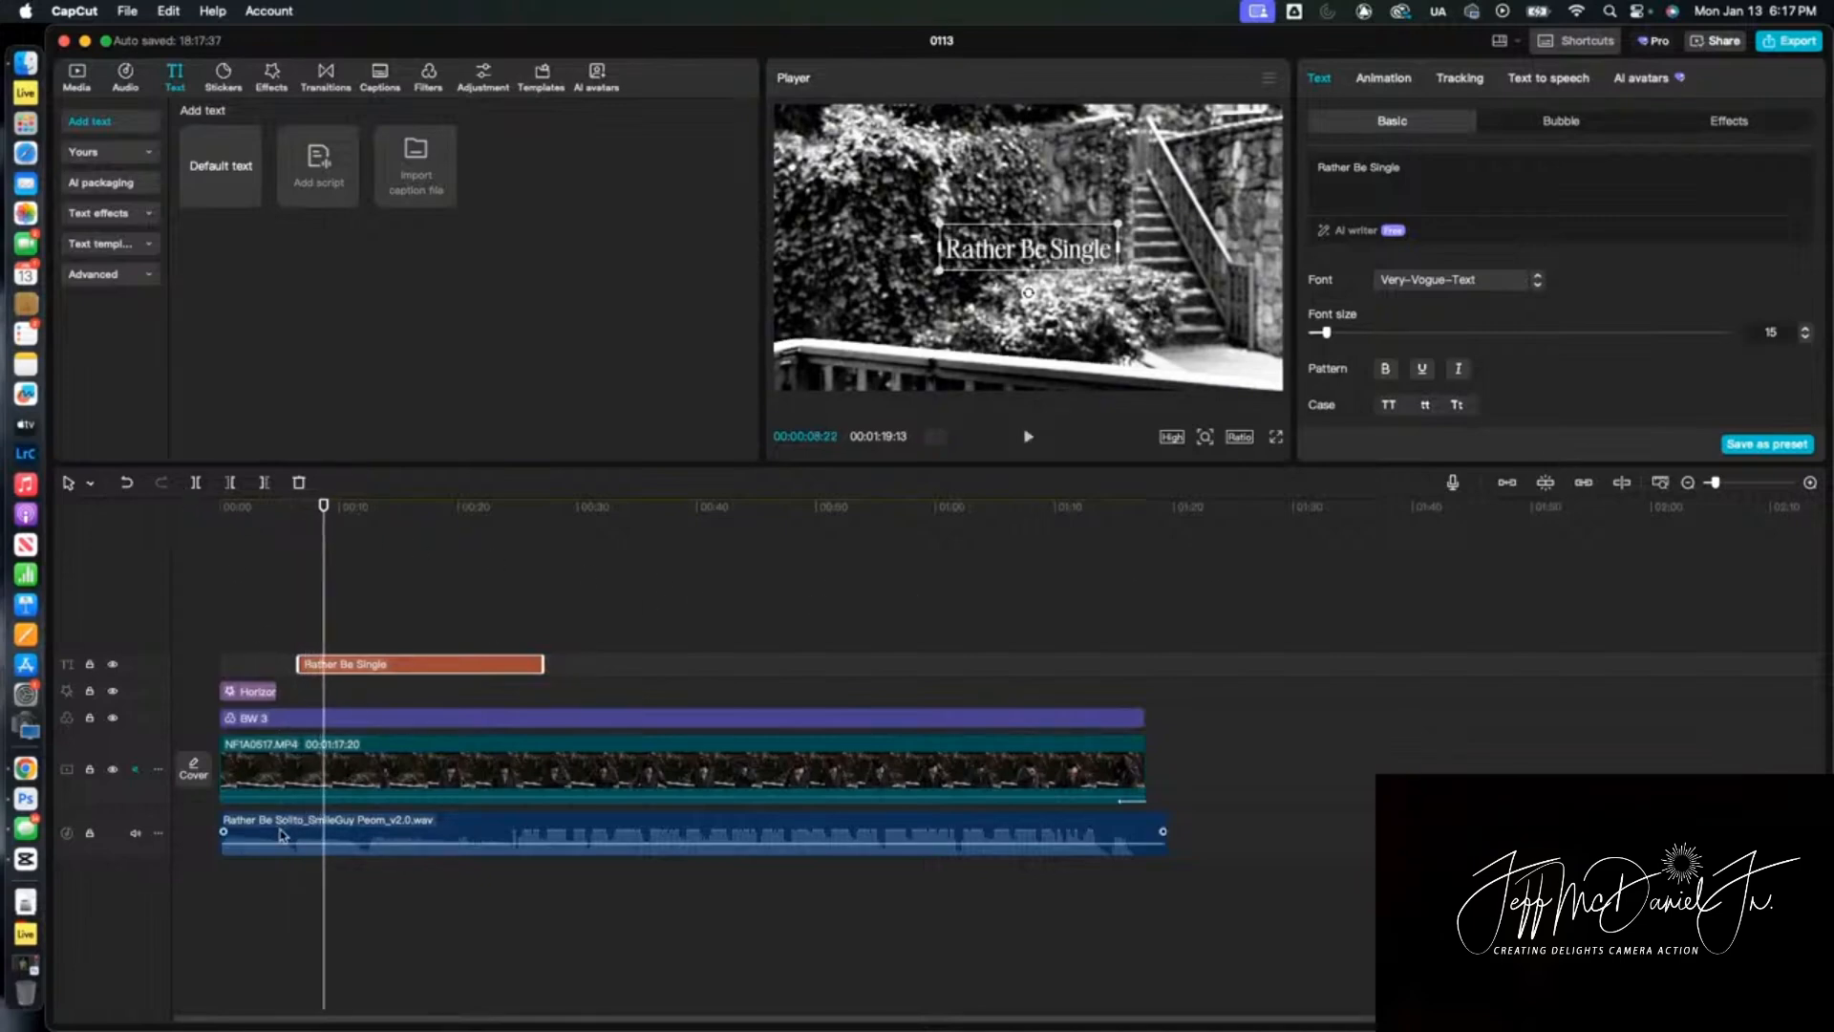
click(336, 482)
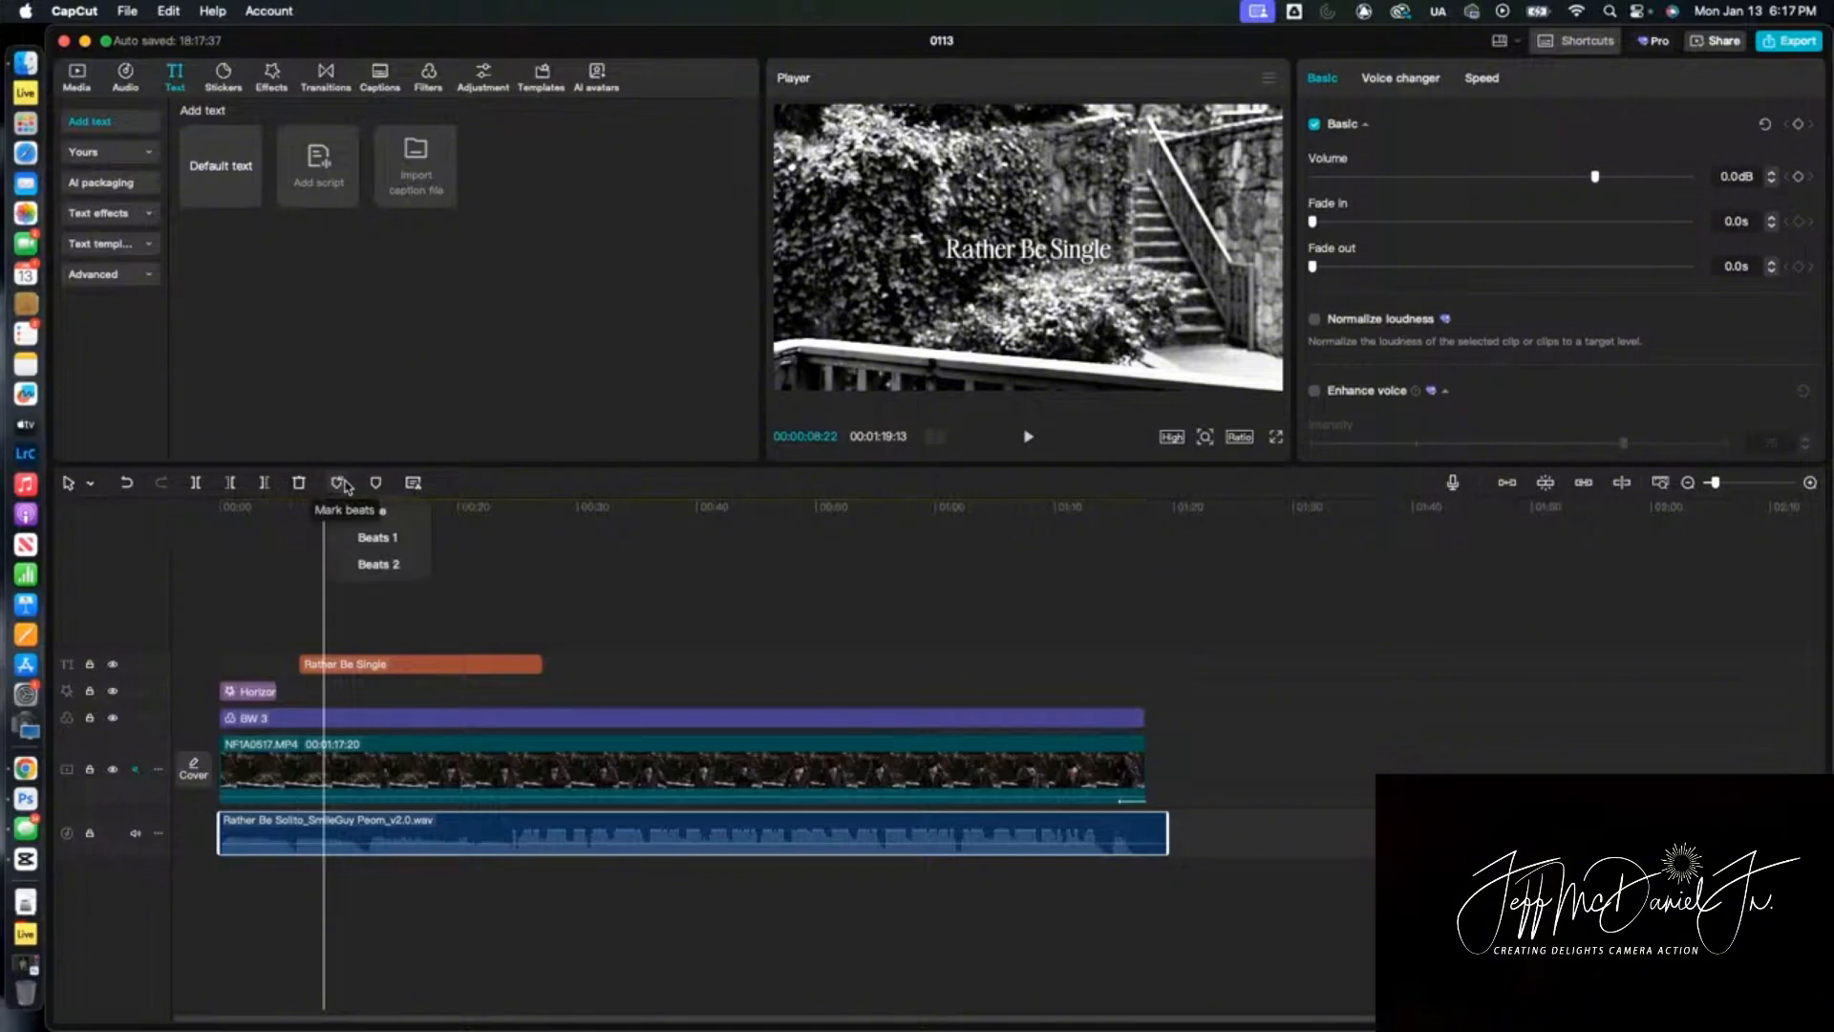
click(387, 547)
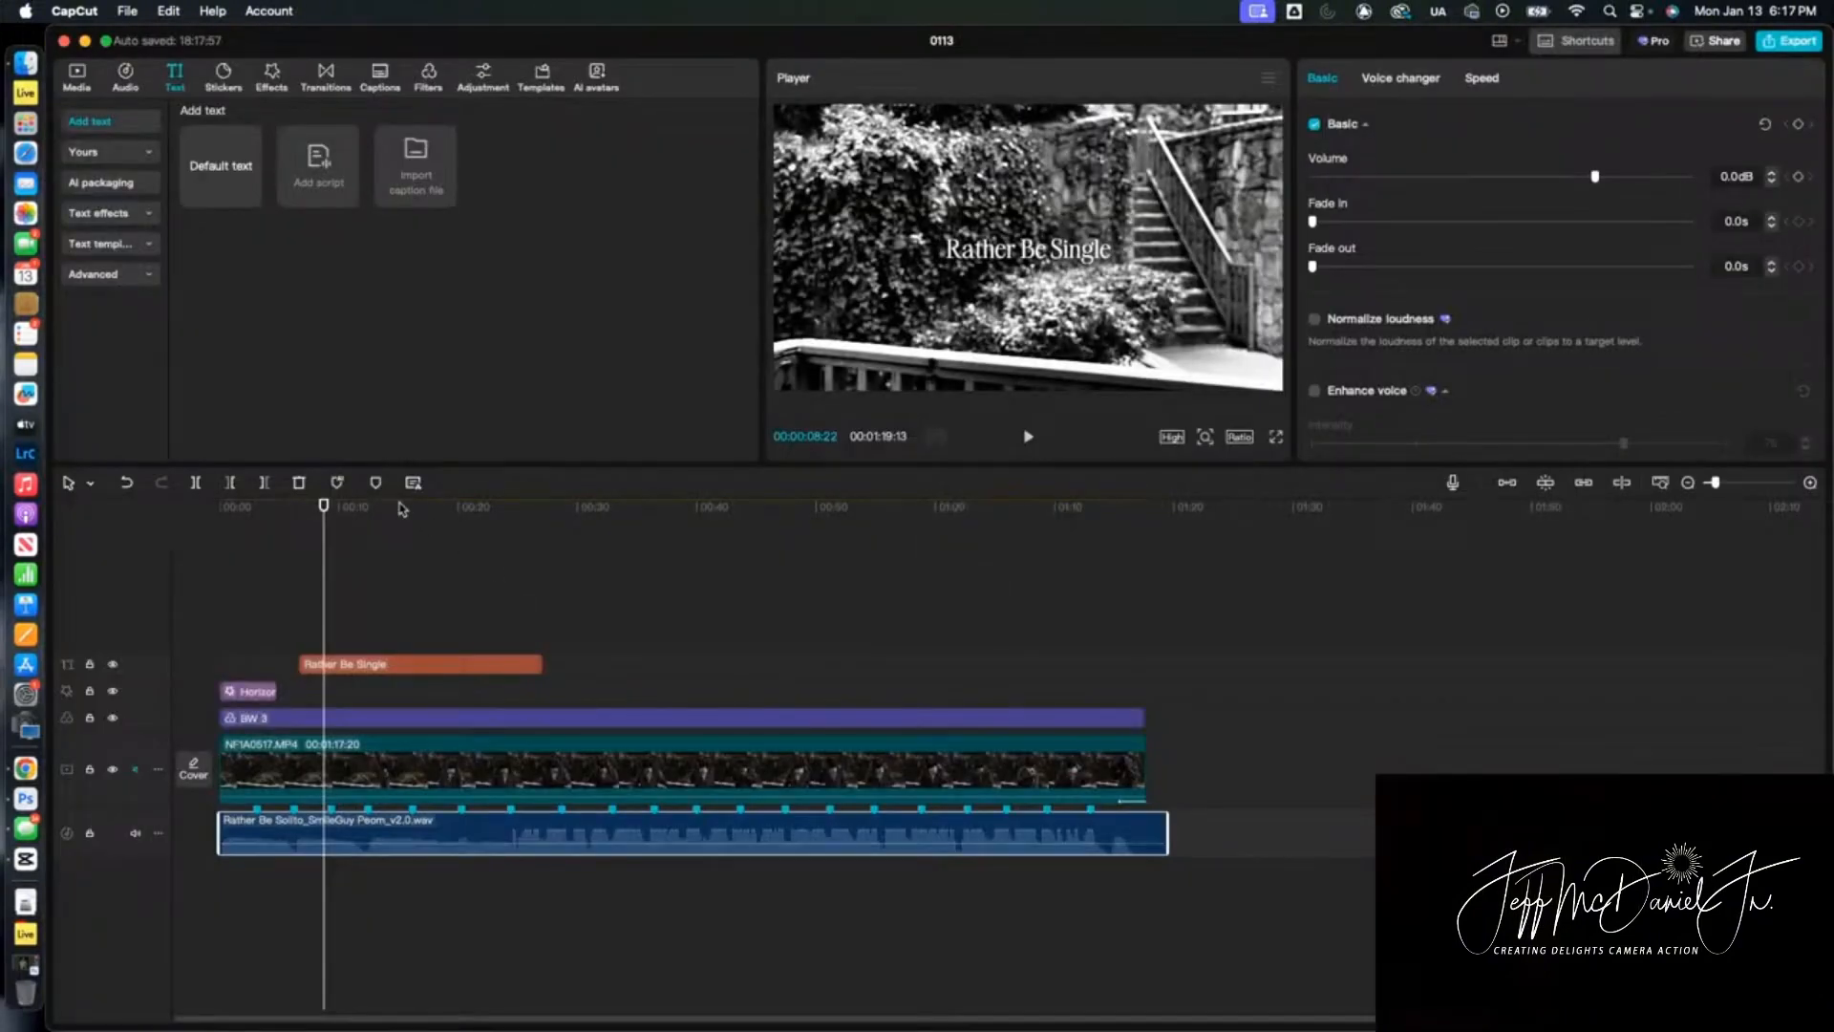
click(337, 483)
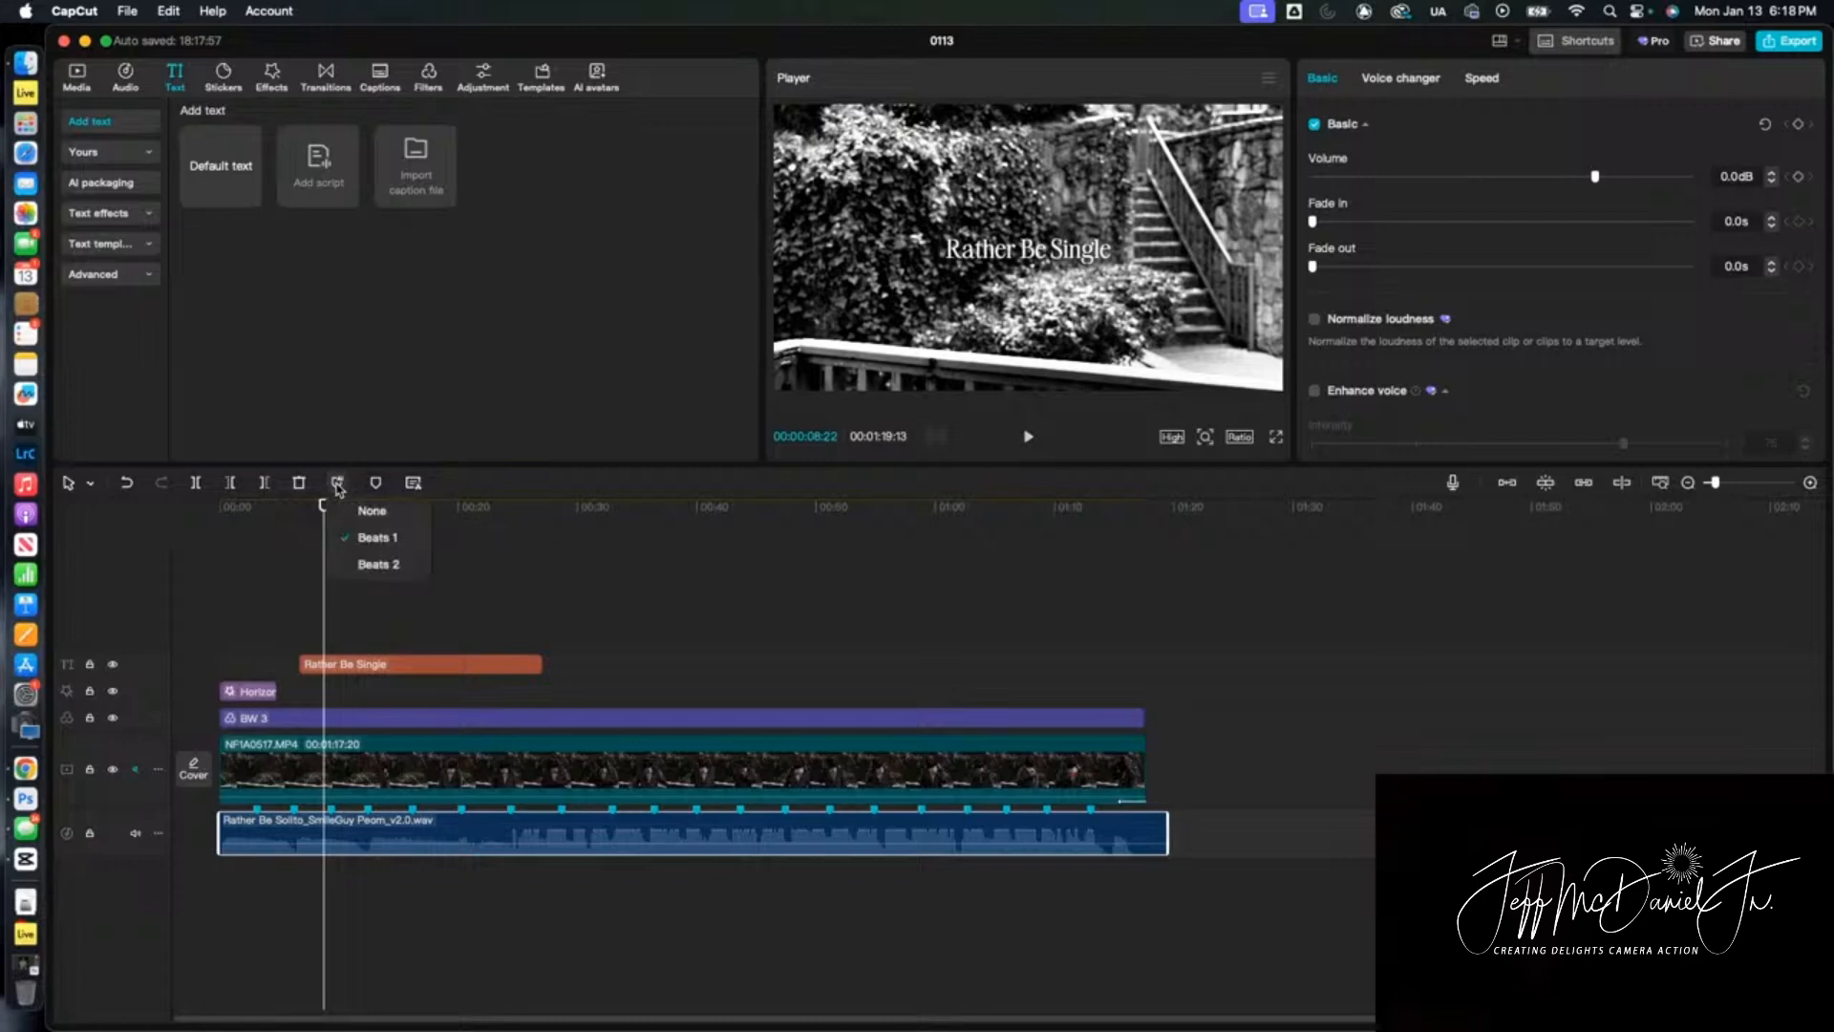
click(486, 479)
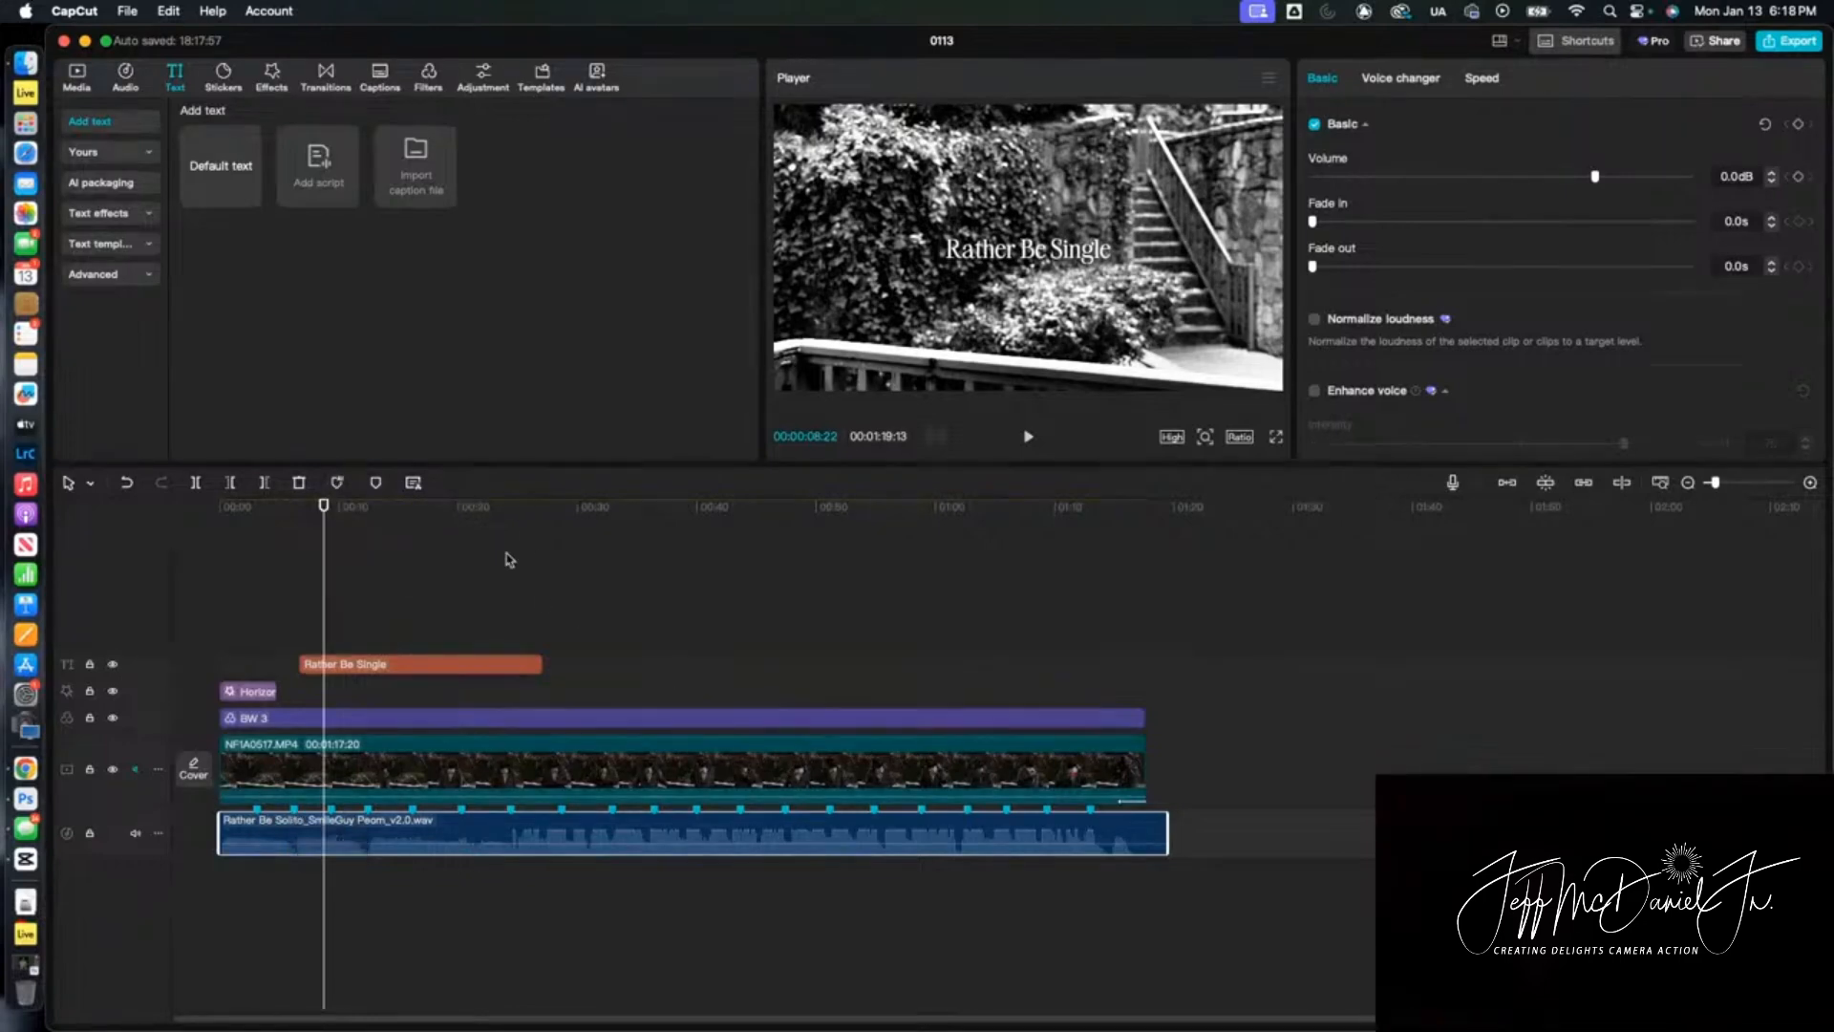
Move the Rather Be Single title earlier so it starts exactly on the beat marker at about 6 seconds
drag(1717, 485, 1726, 486)
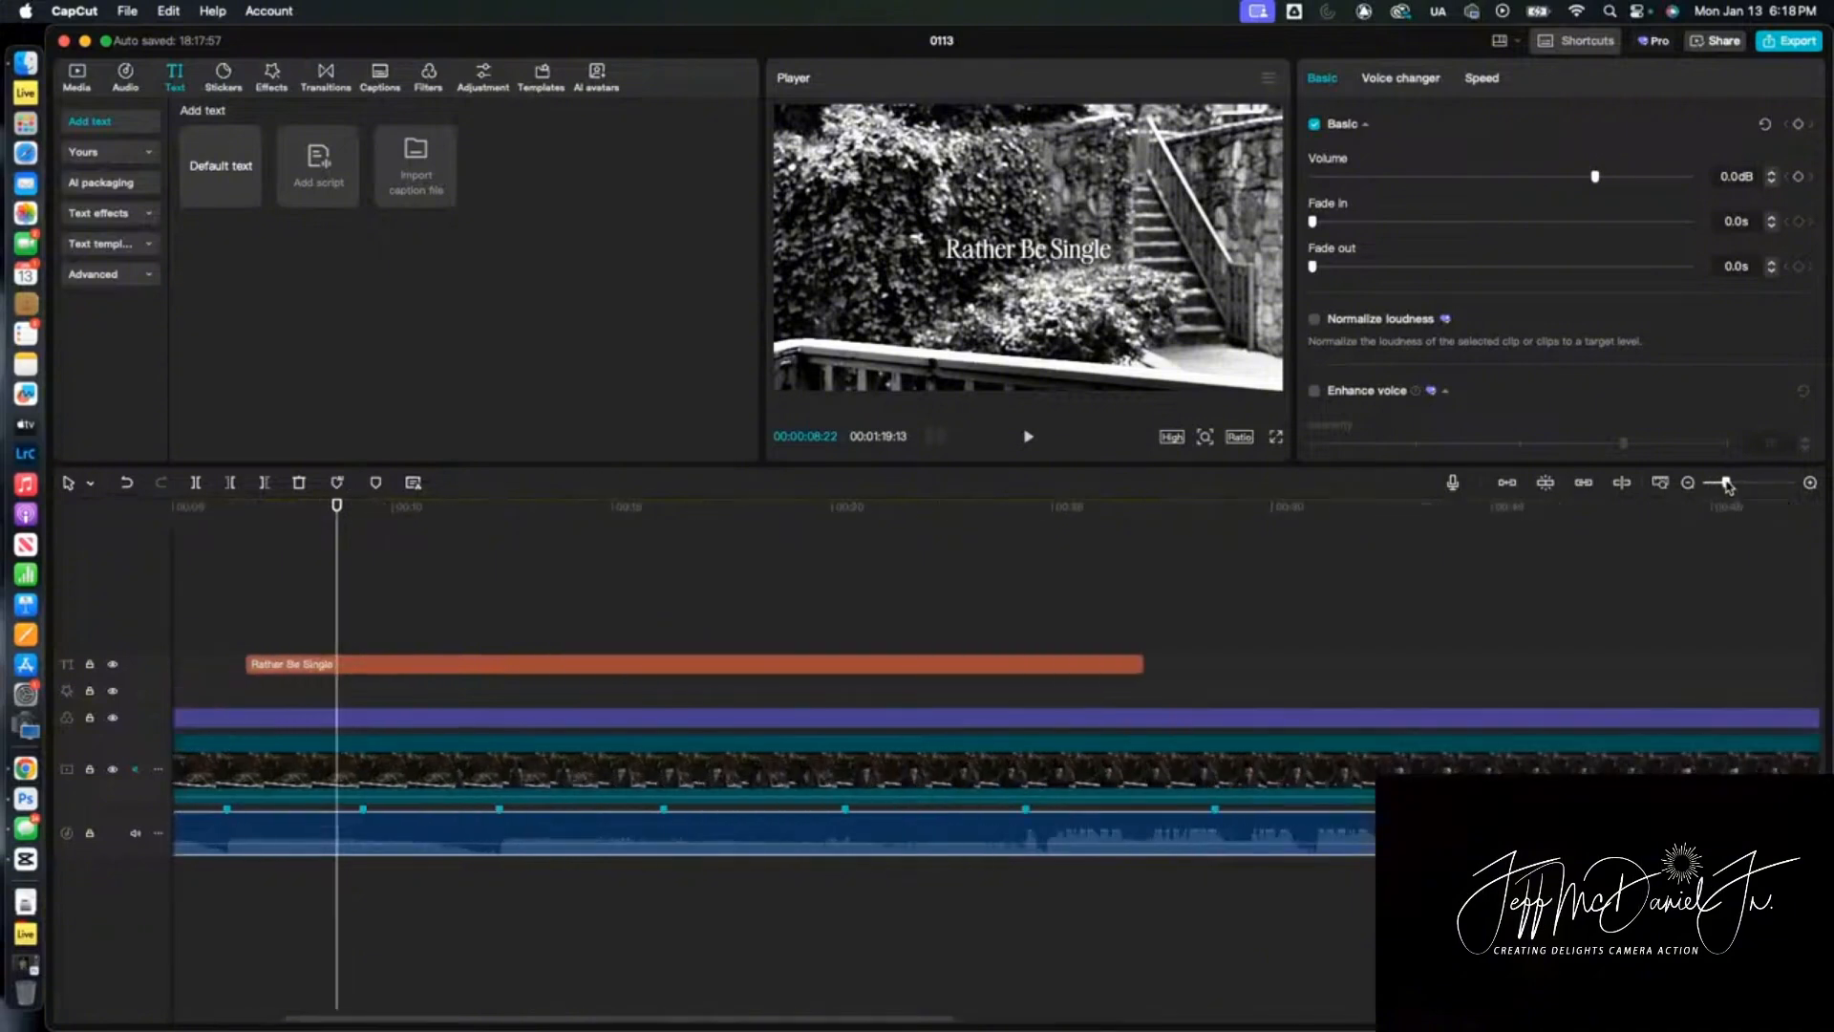
scroll(1182, 703, left, 3)
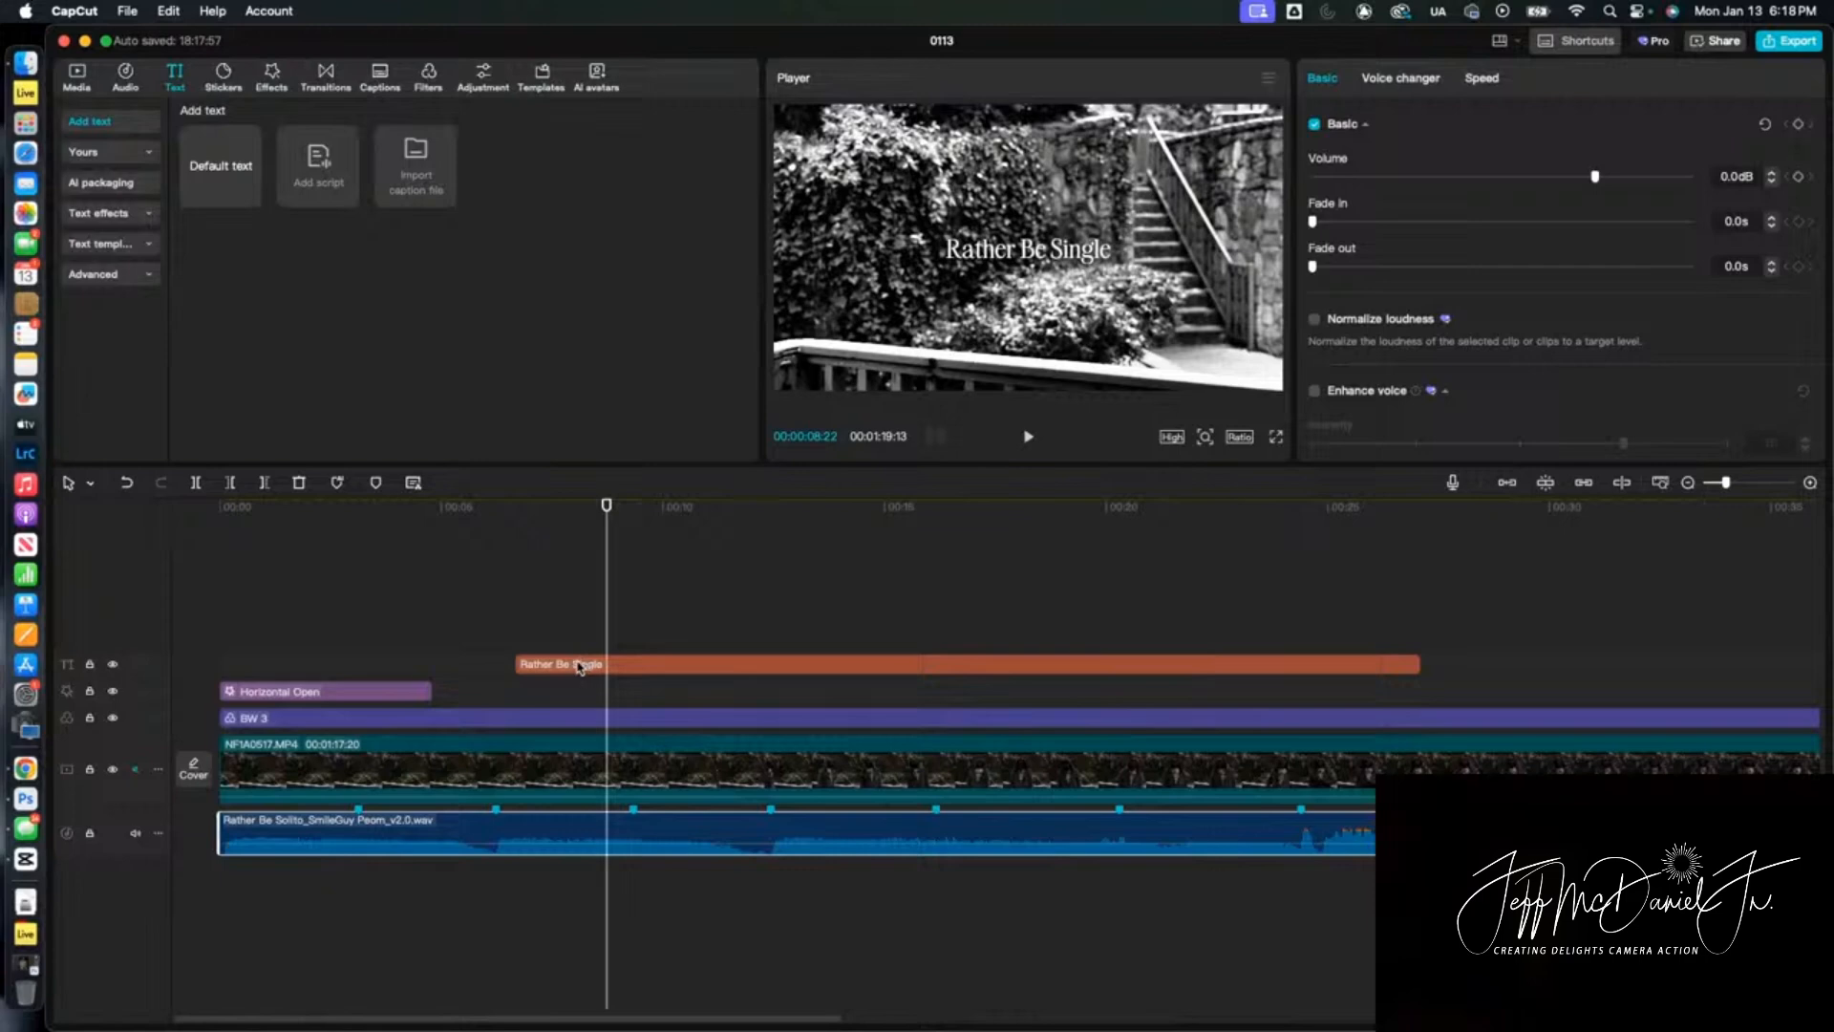
drag(578, 665, 560, 666)
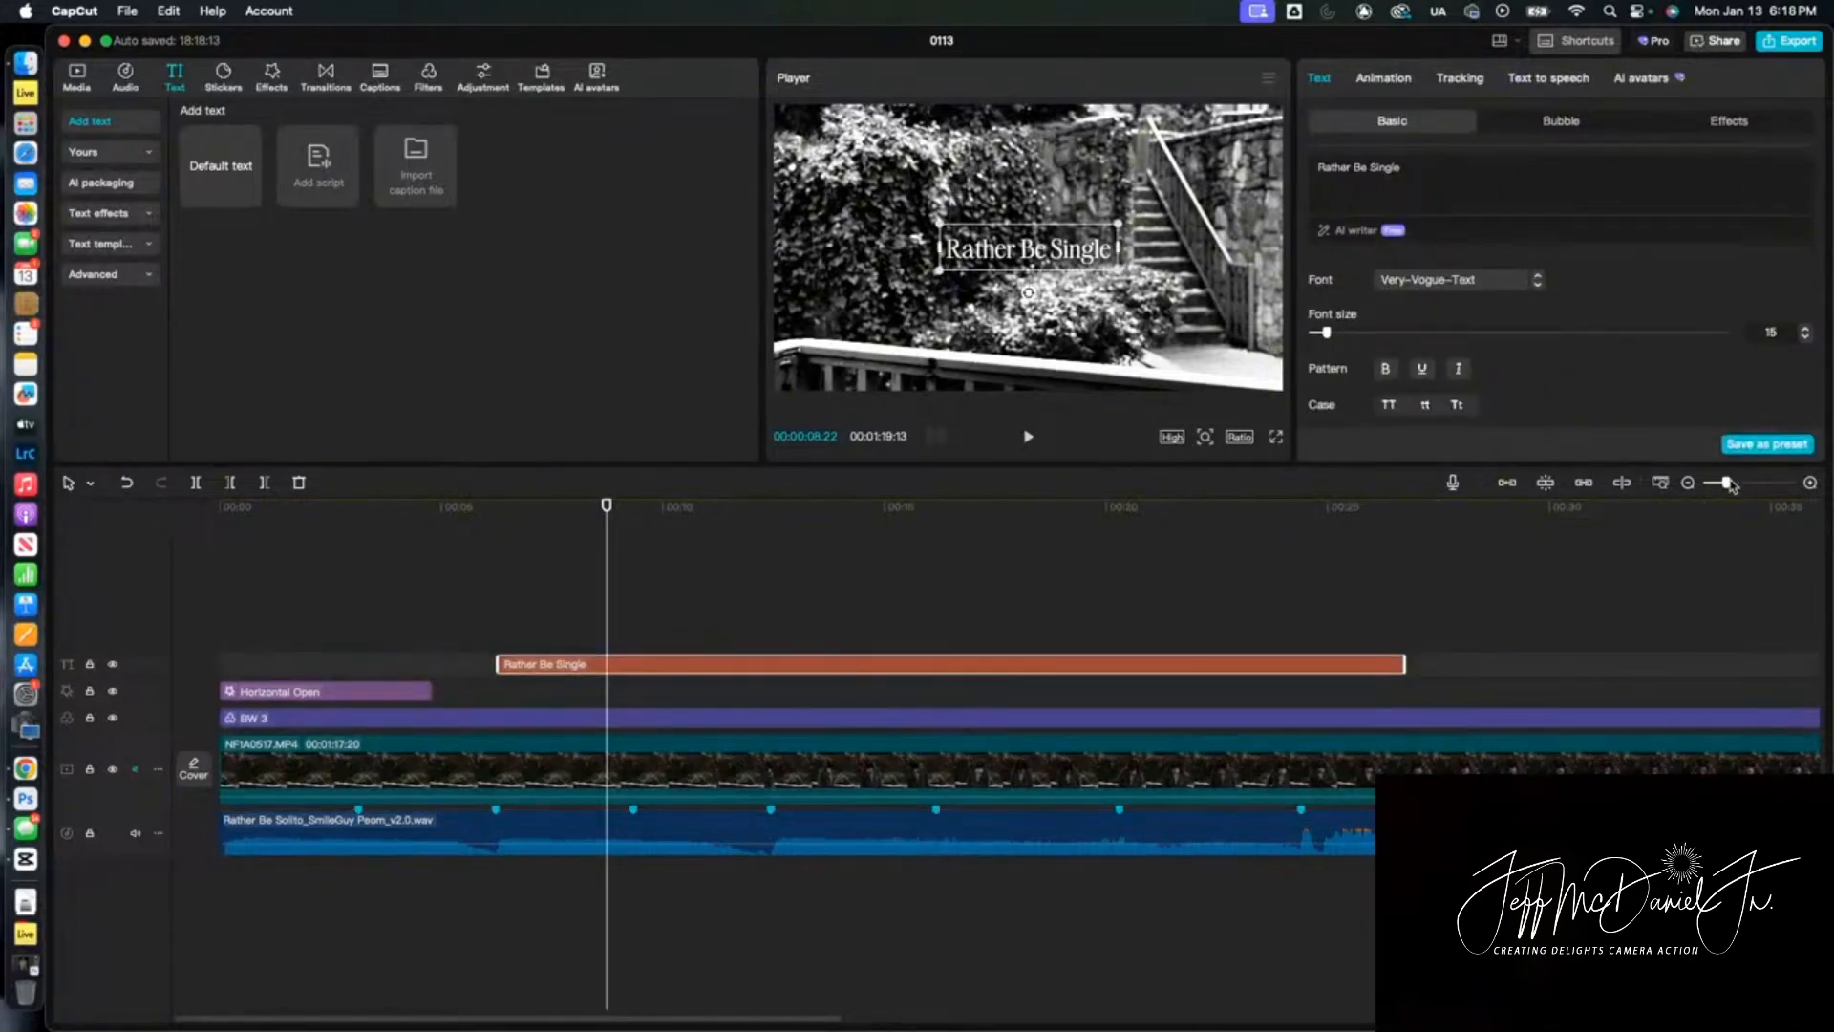
drag(1727, 483, 1750, 482)
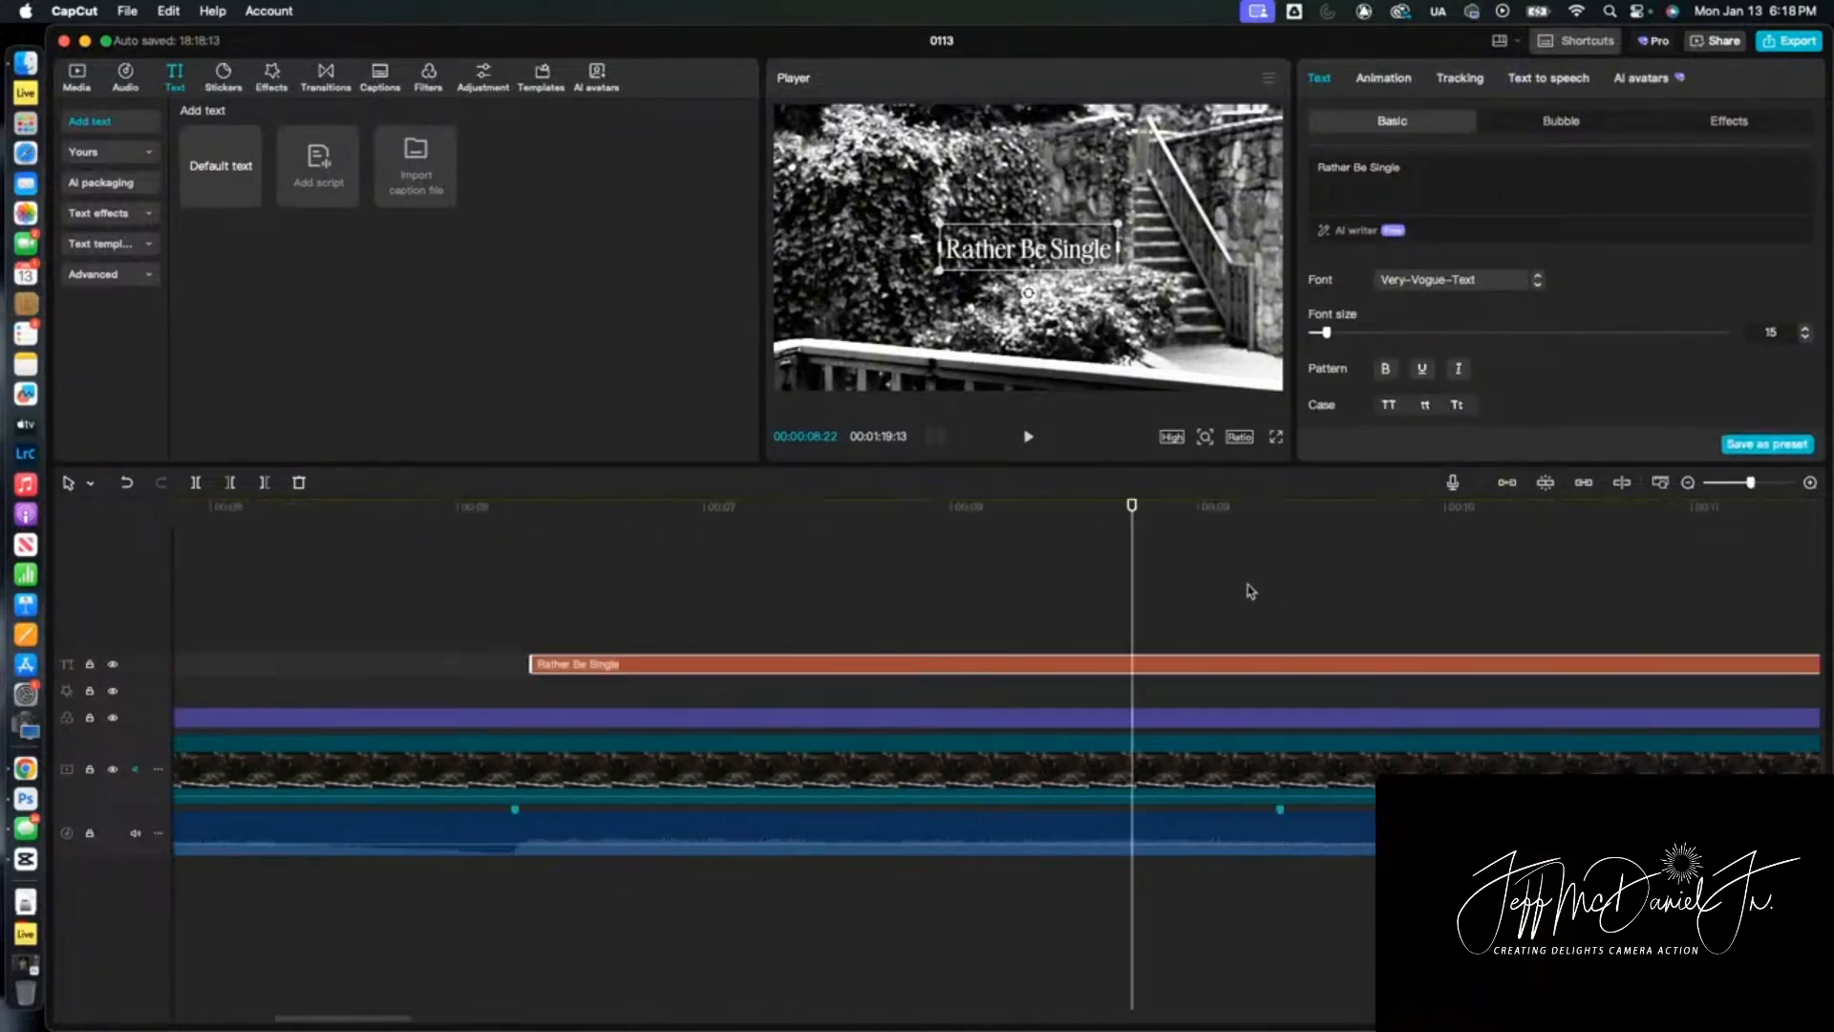
scroll(1249, 587, left, 10)
click(1065, 525)
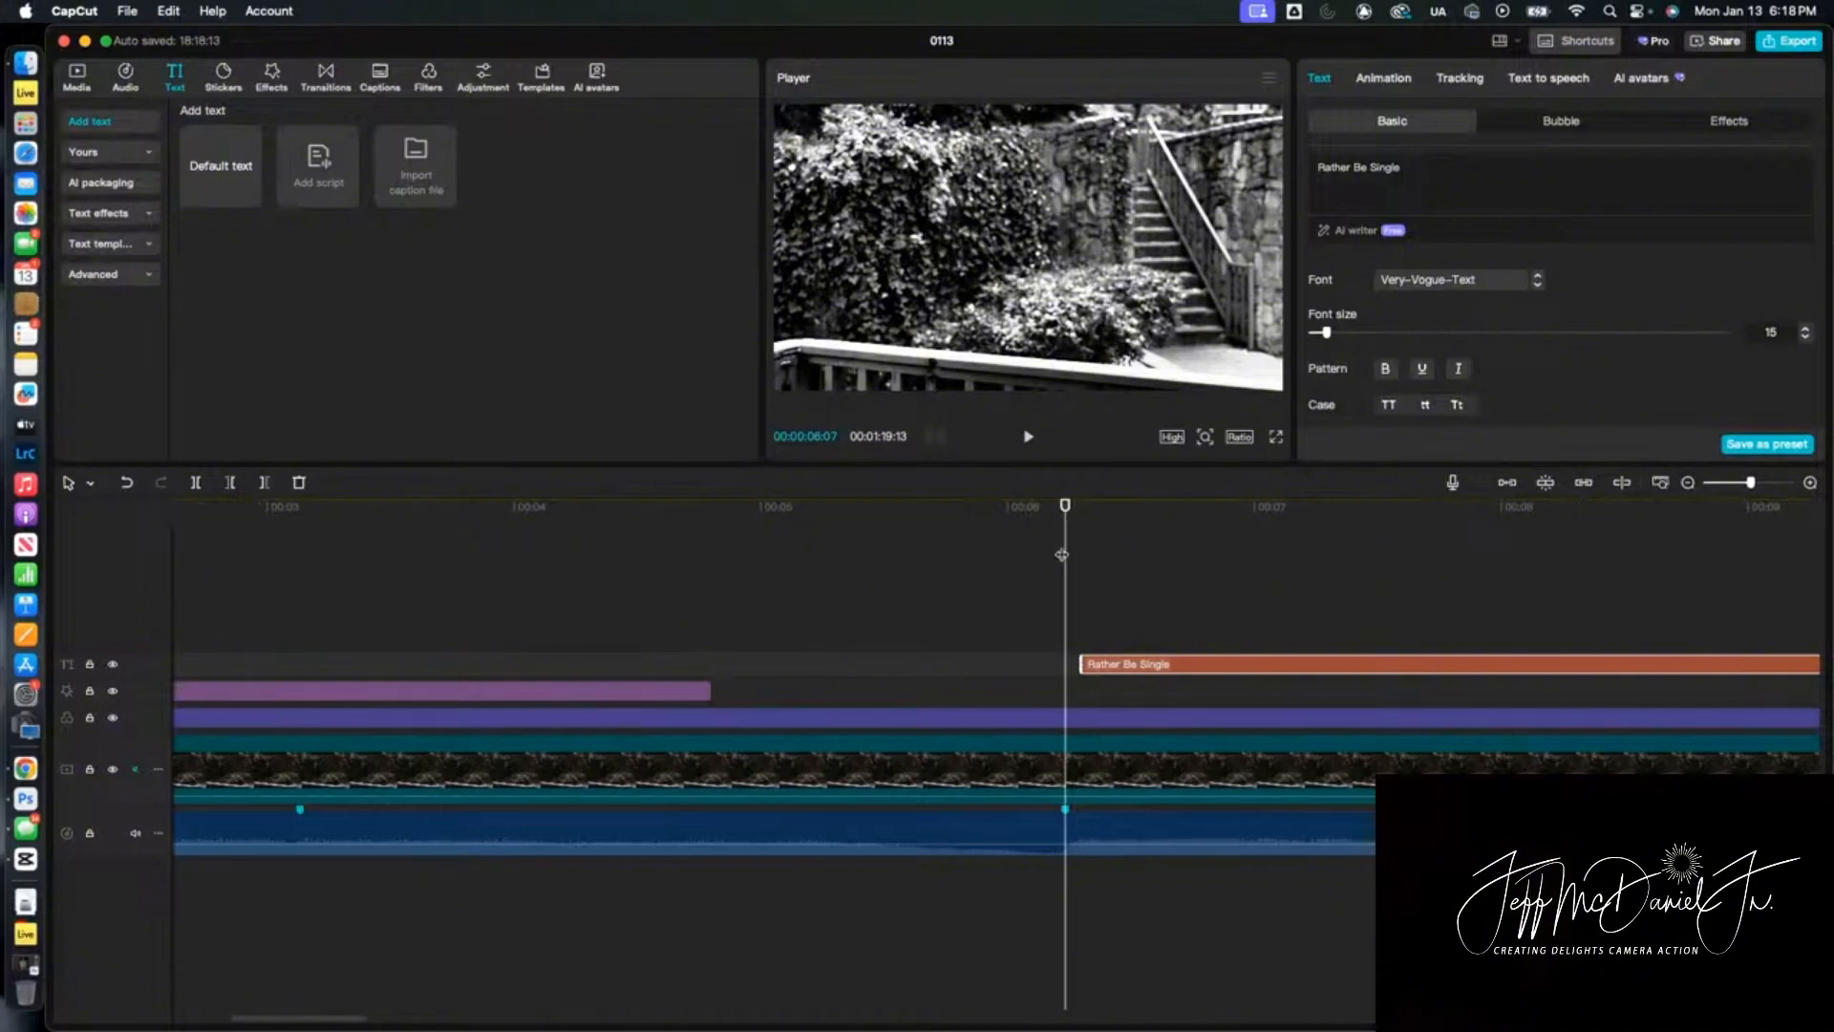
click(1063, 554)
Play the video from the start to about 12 seconds to check the title's entry against the beat
scroll(1241, 562, down, 5)
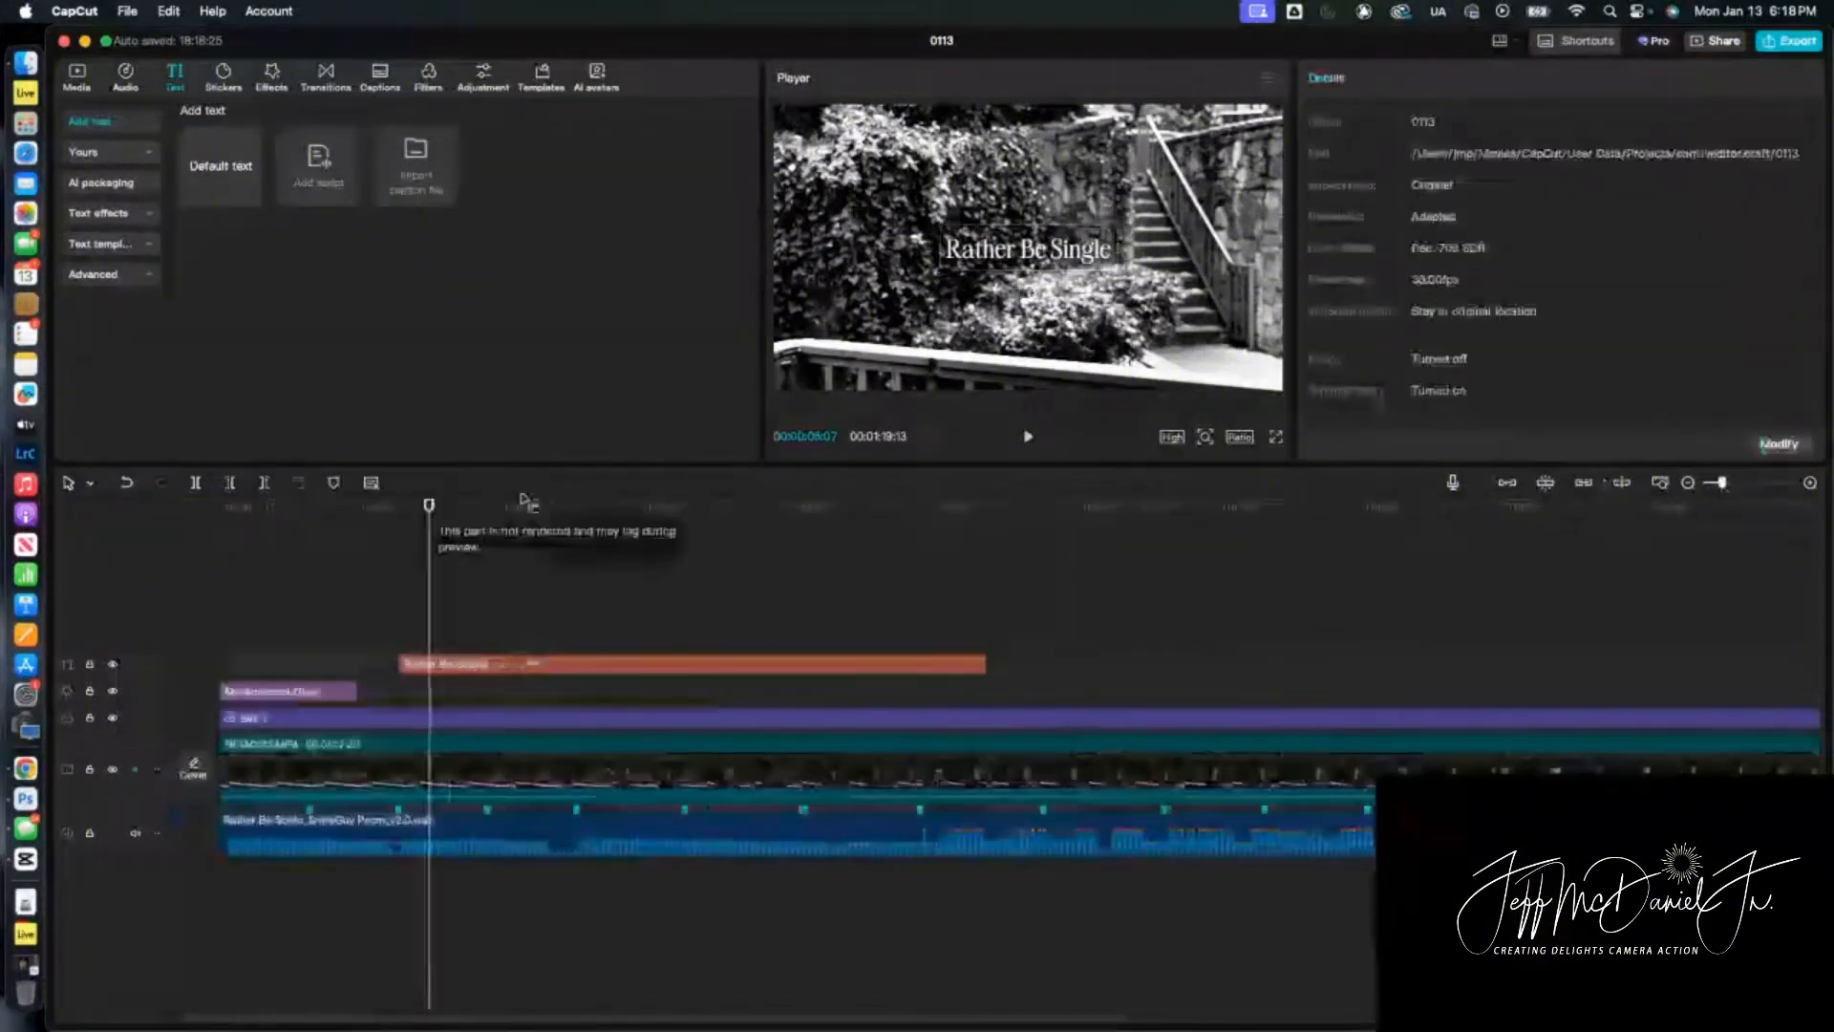
key(Home)
key(space)
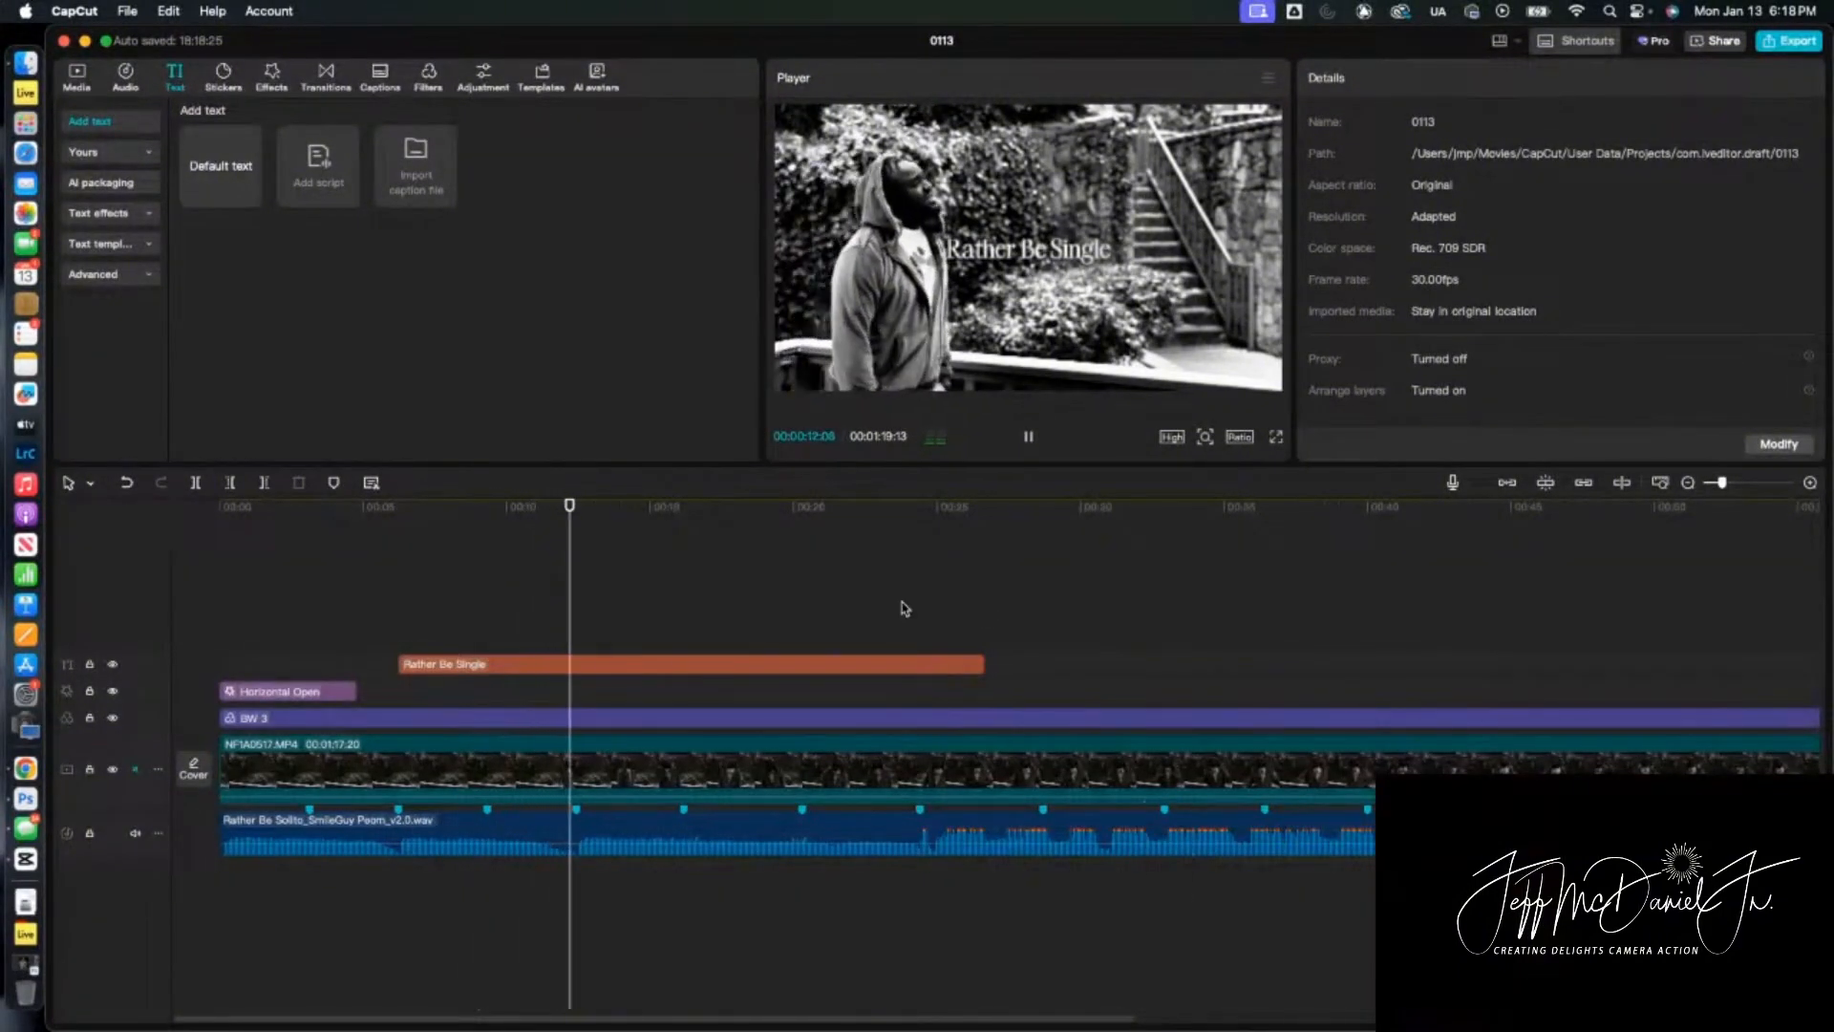
key(space)
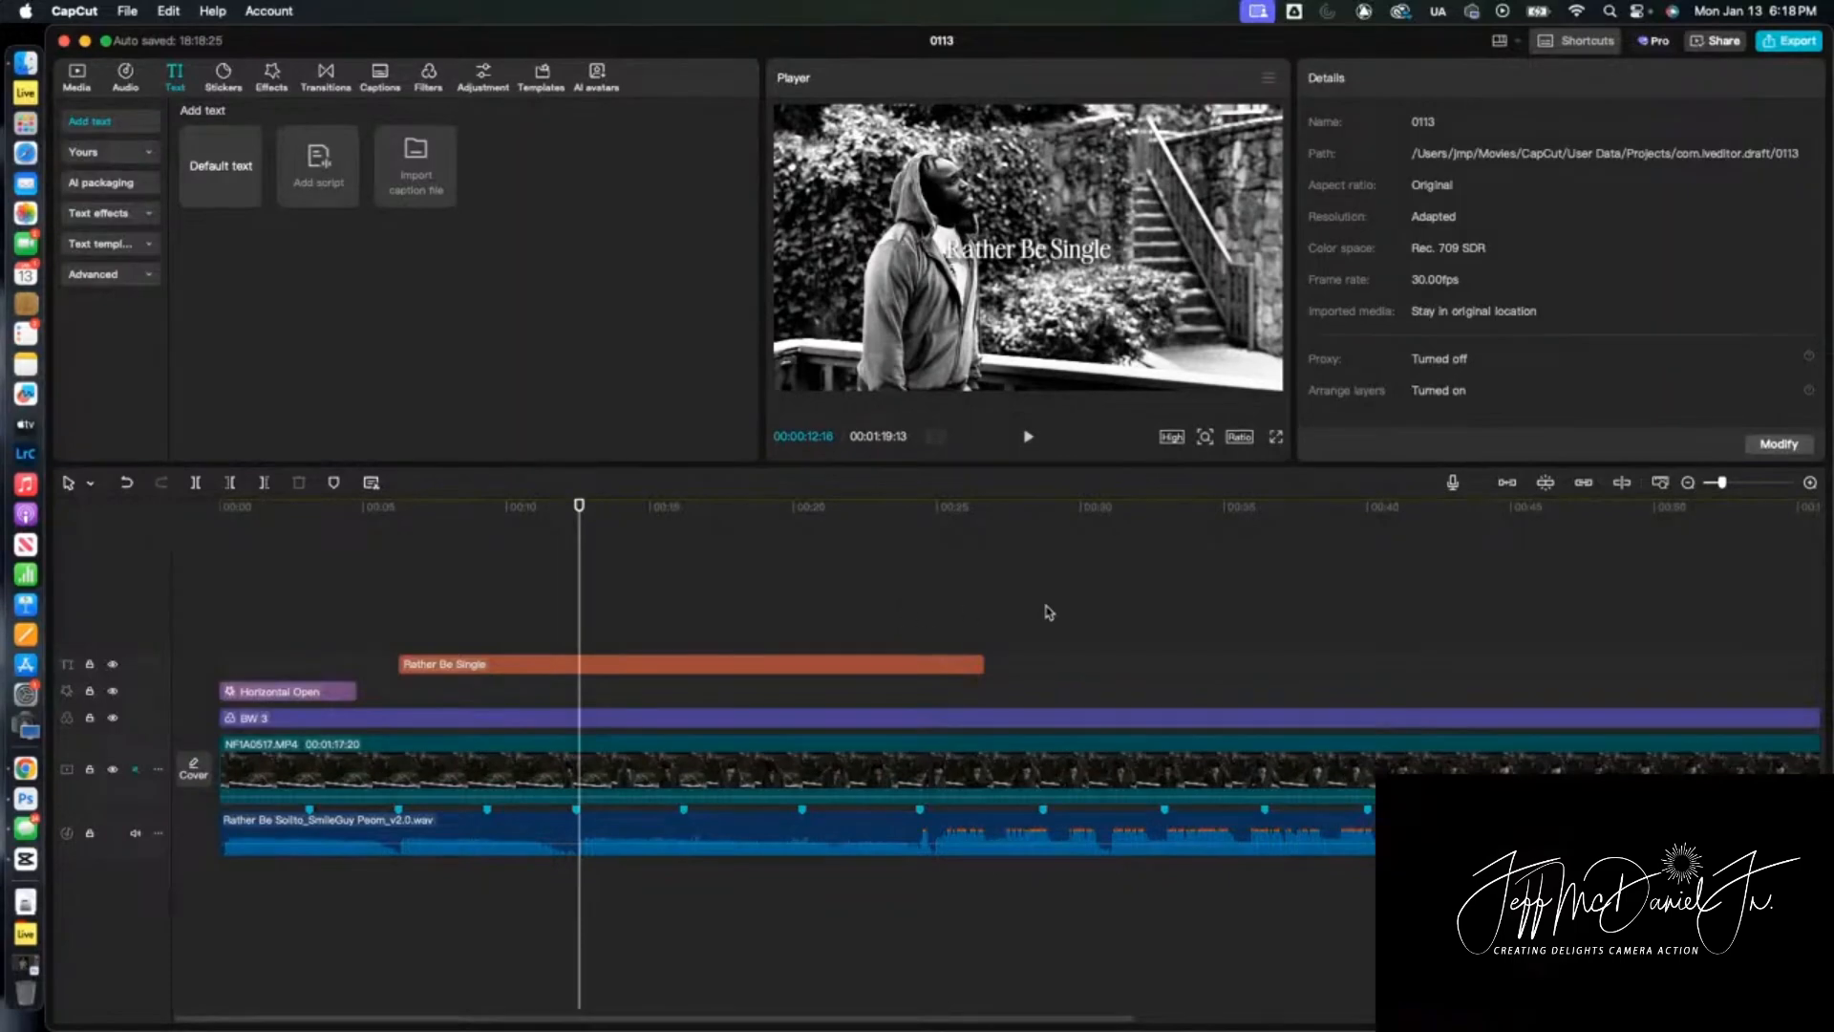
Split the title at 00:00:12:18 and change the second part's text to SmileGuy
key(super+b)
click(764, 668)
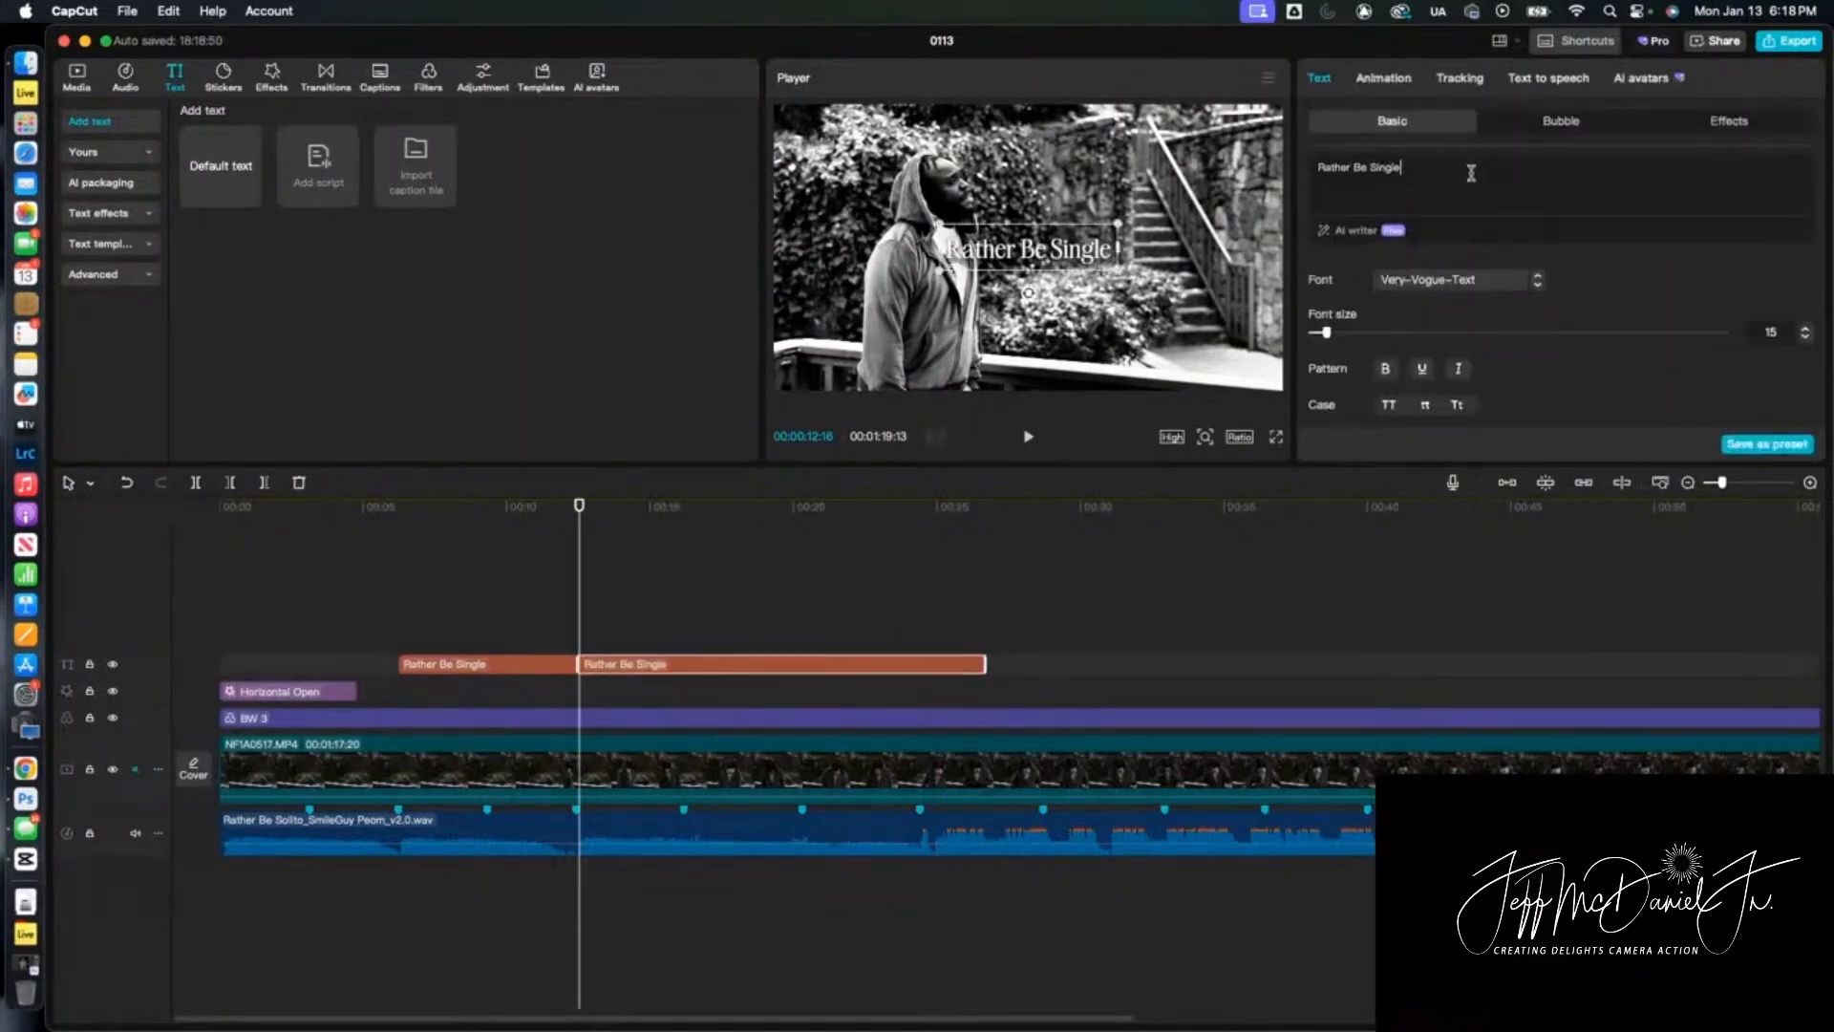
key(super+a)
text(SmileGuy)
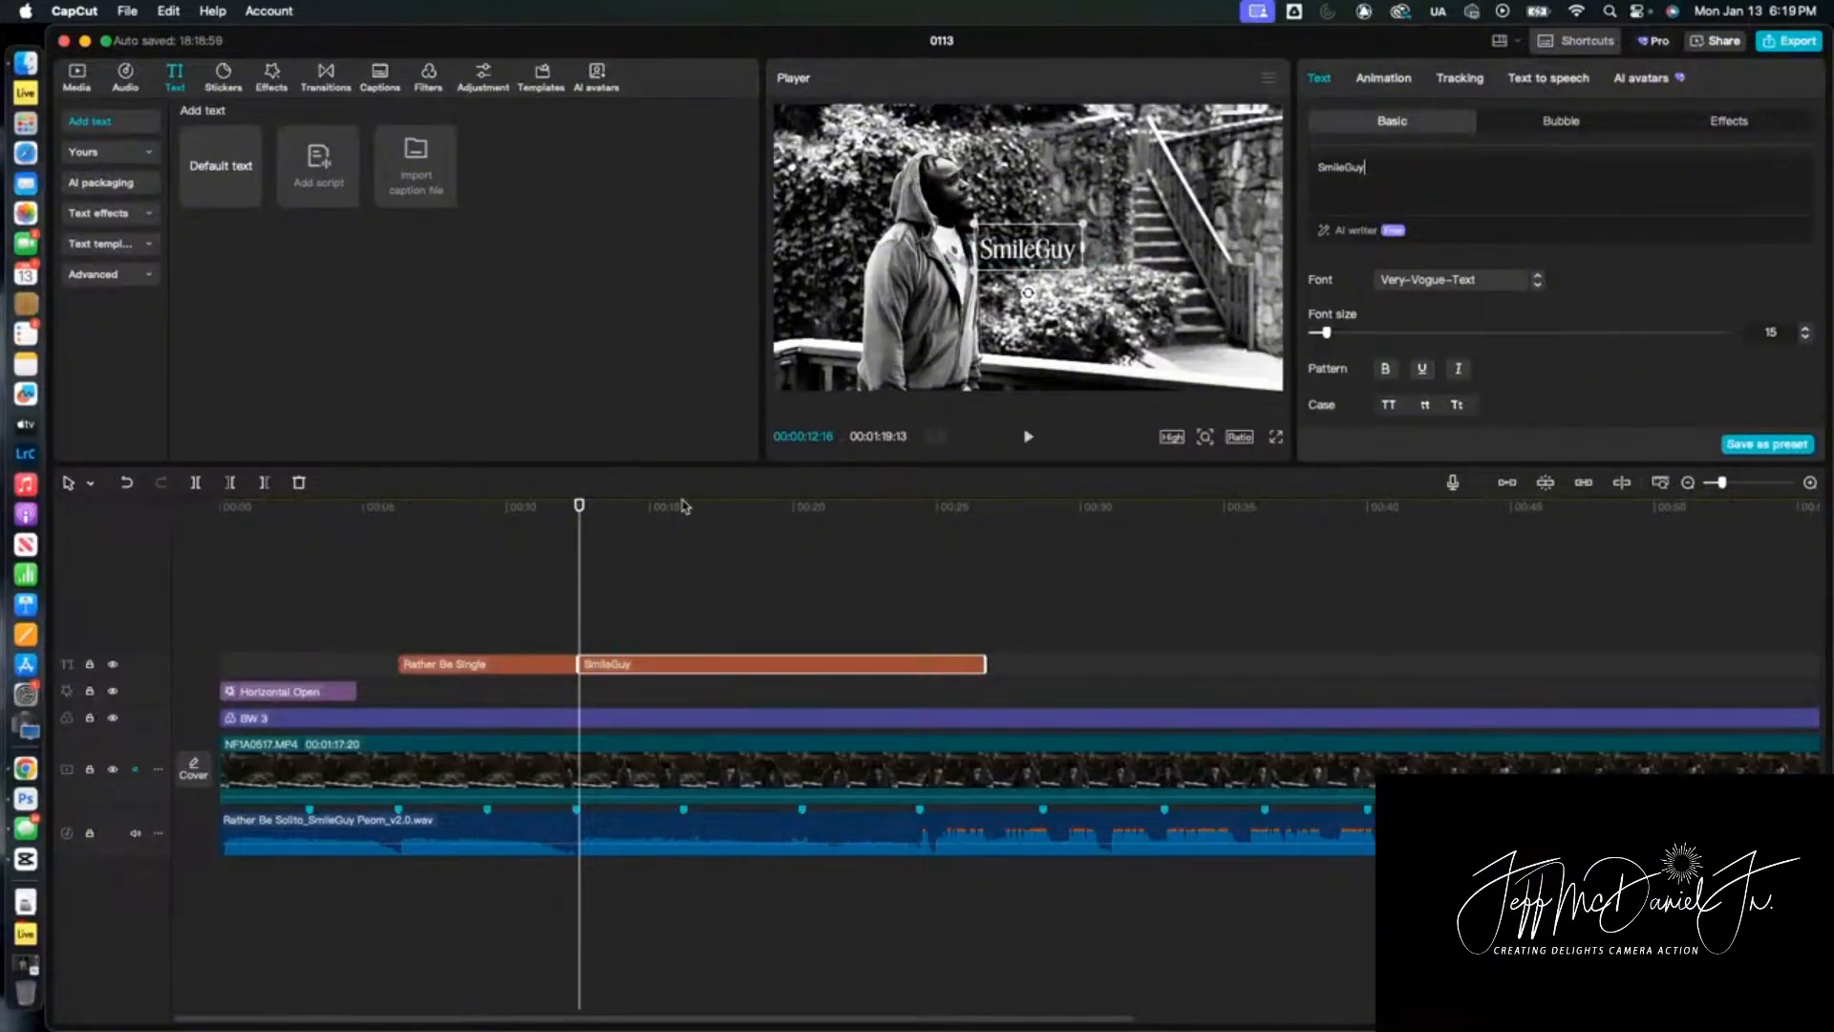
Split the SmileGuy title at the beat marker at about 20 seconds and delete the part after it
key(space)
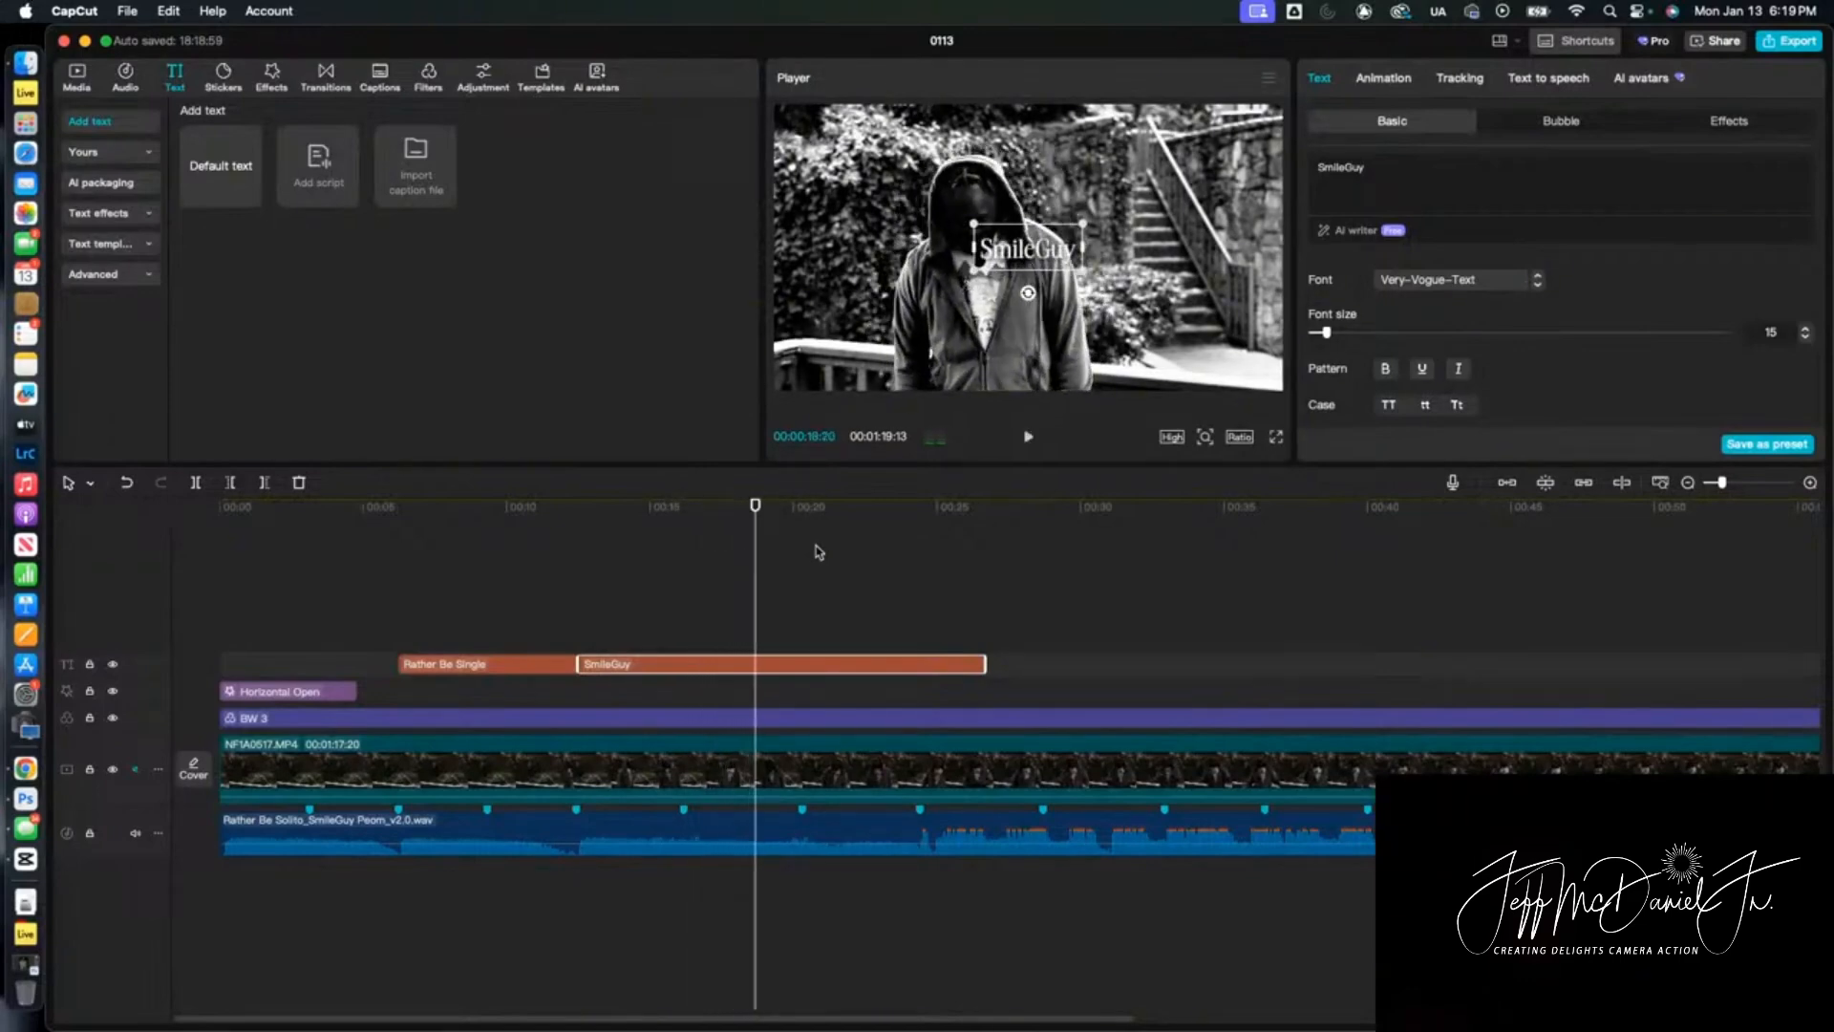
key(b)
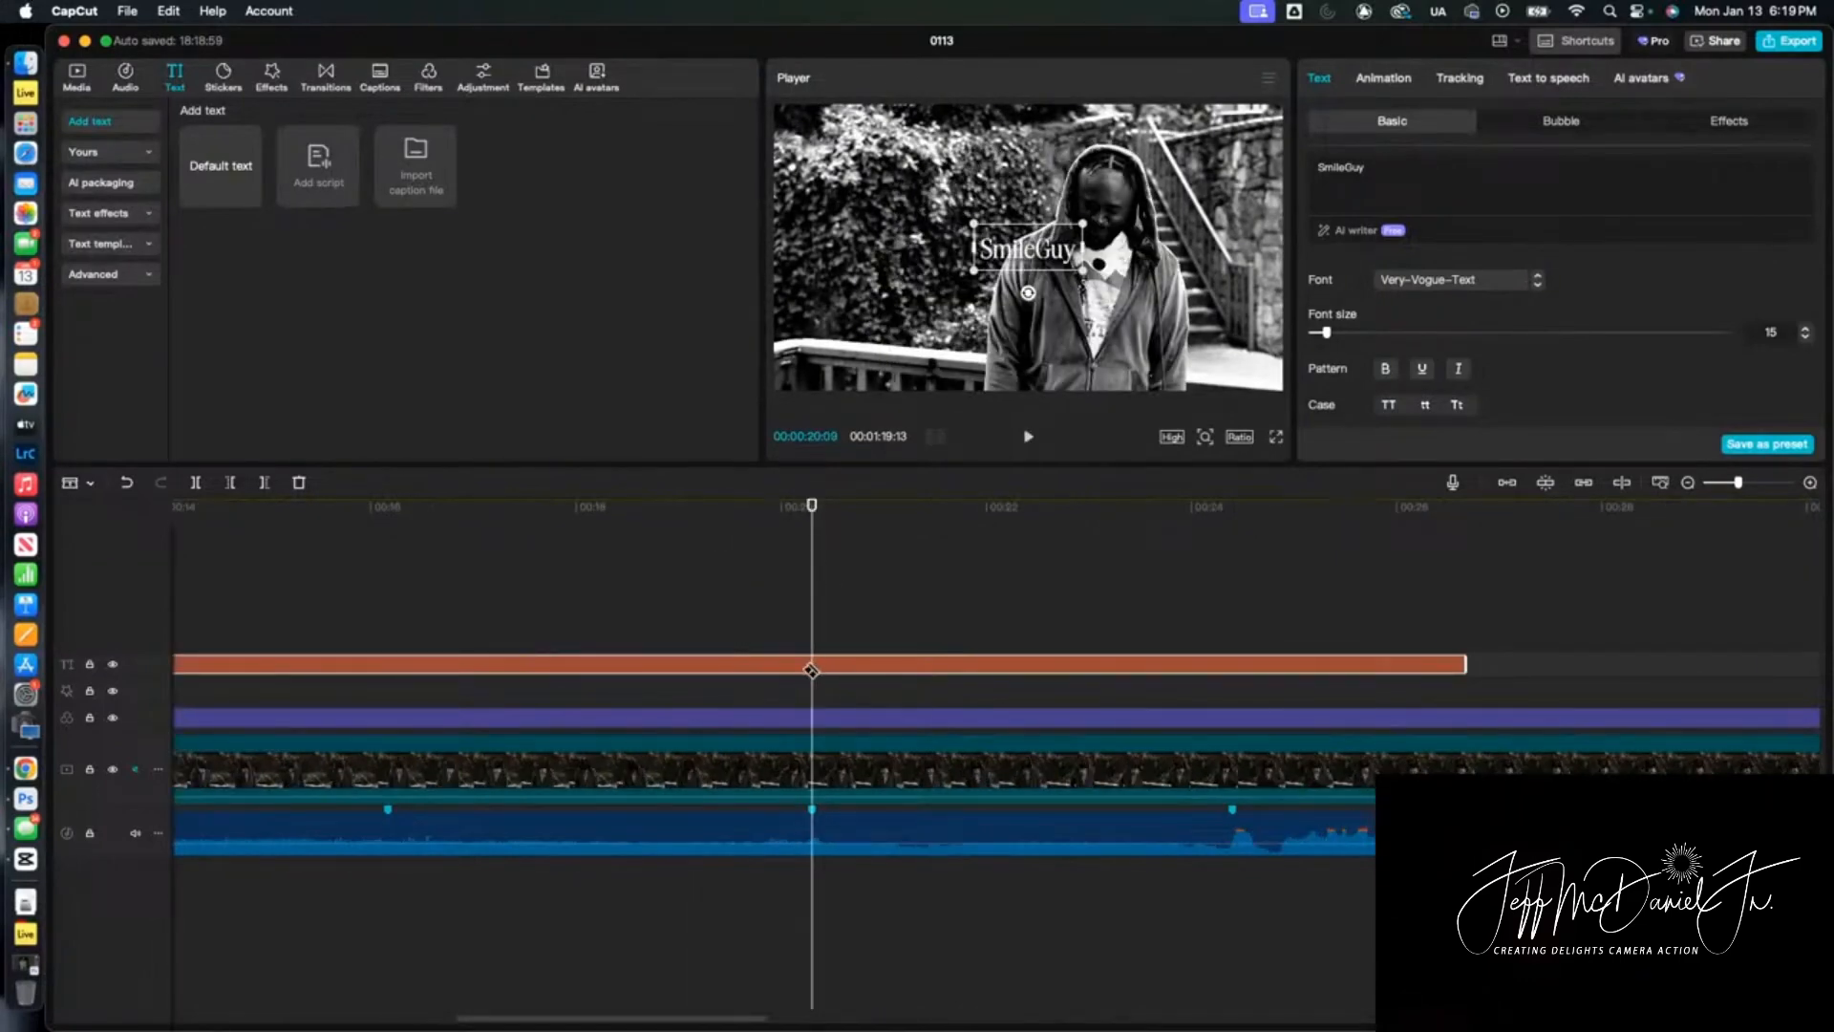
click(811, 670)
key(a)
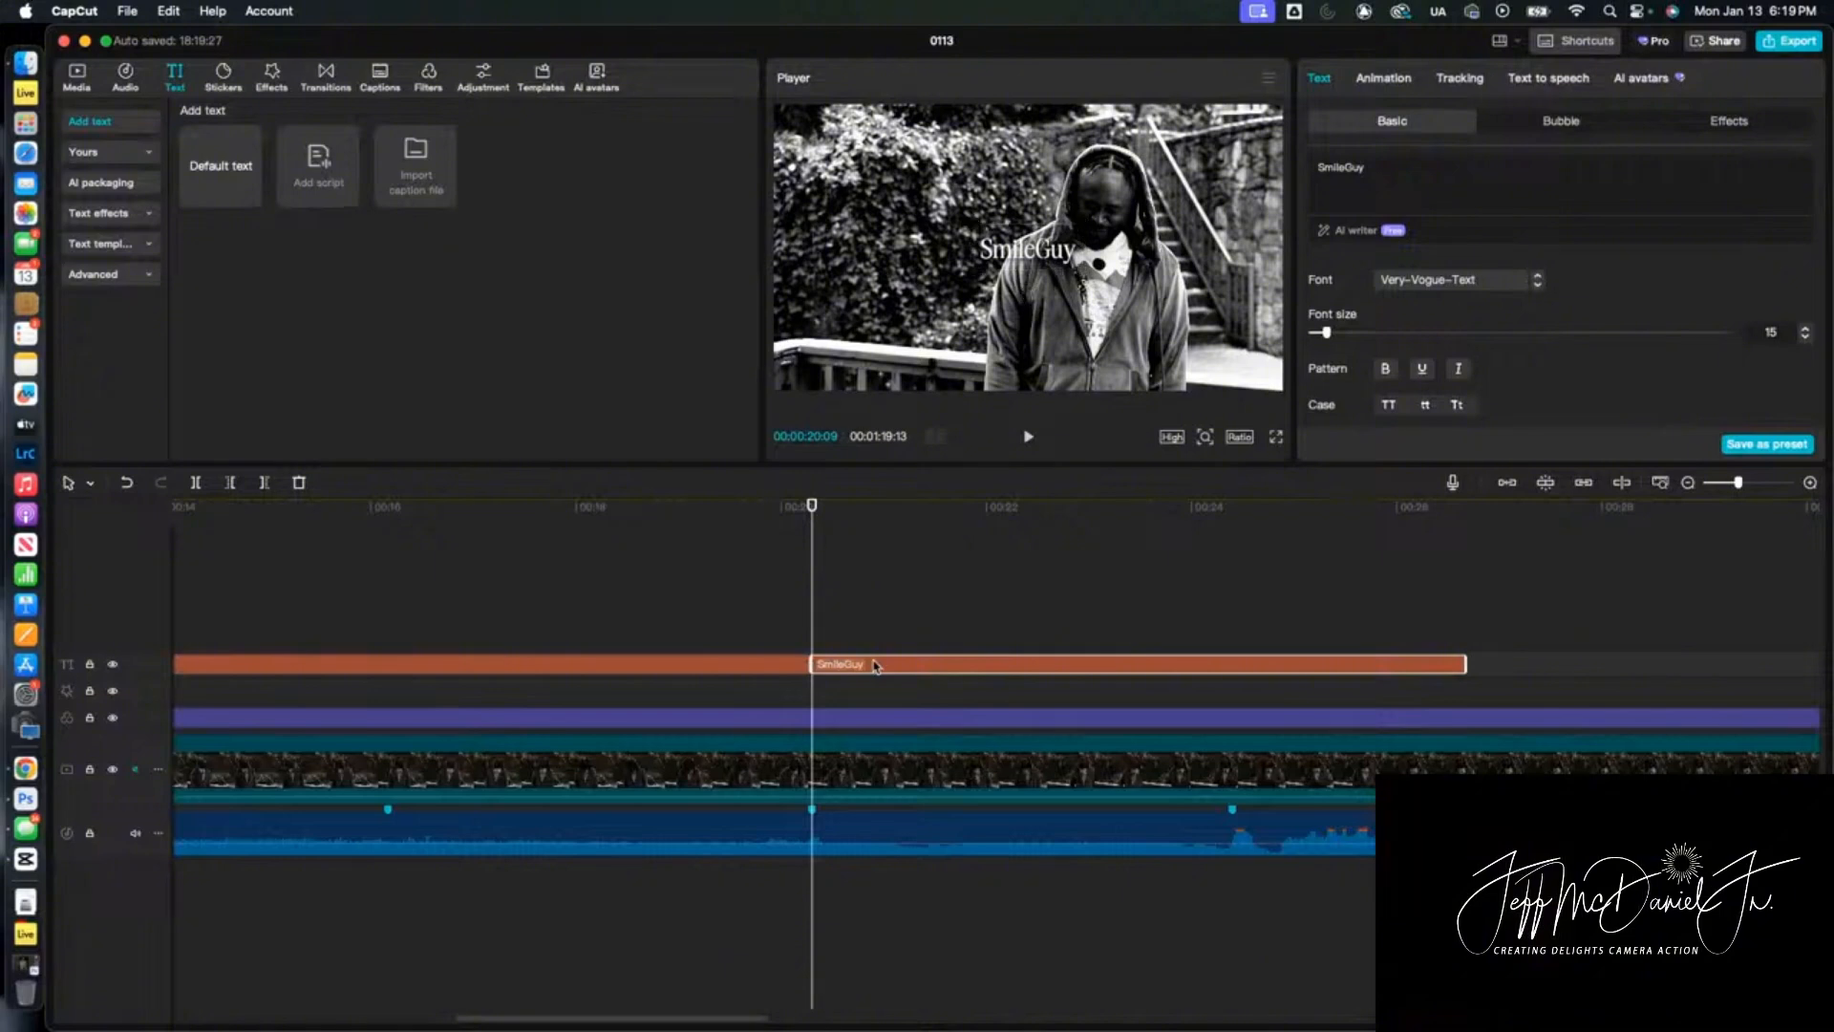
key(Delete)
Turn on Reduce image noise at the Weak level for the main NF1A0517.MP4 clip
scroll(841, 557, left, 15)
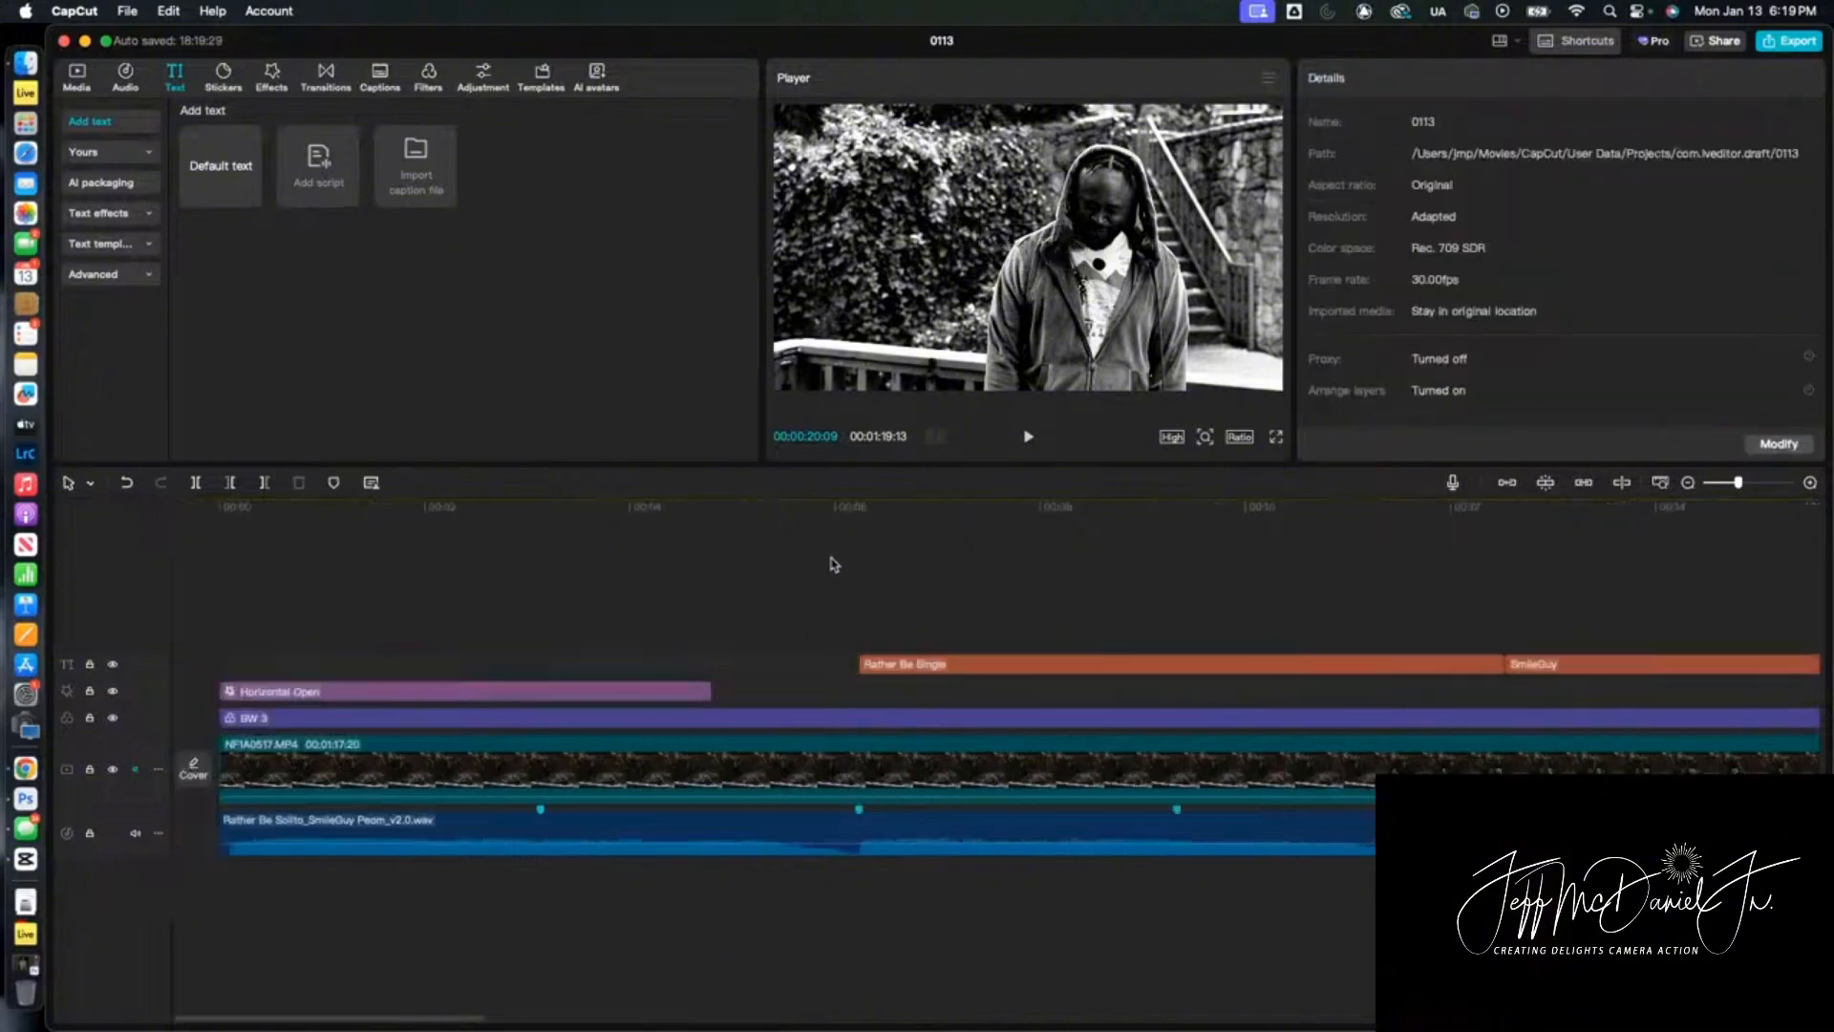
click(516, 772)
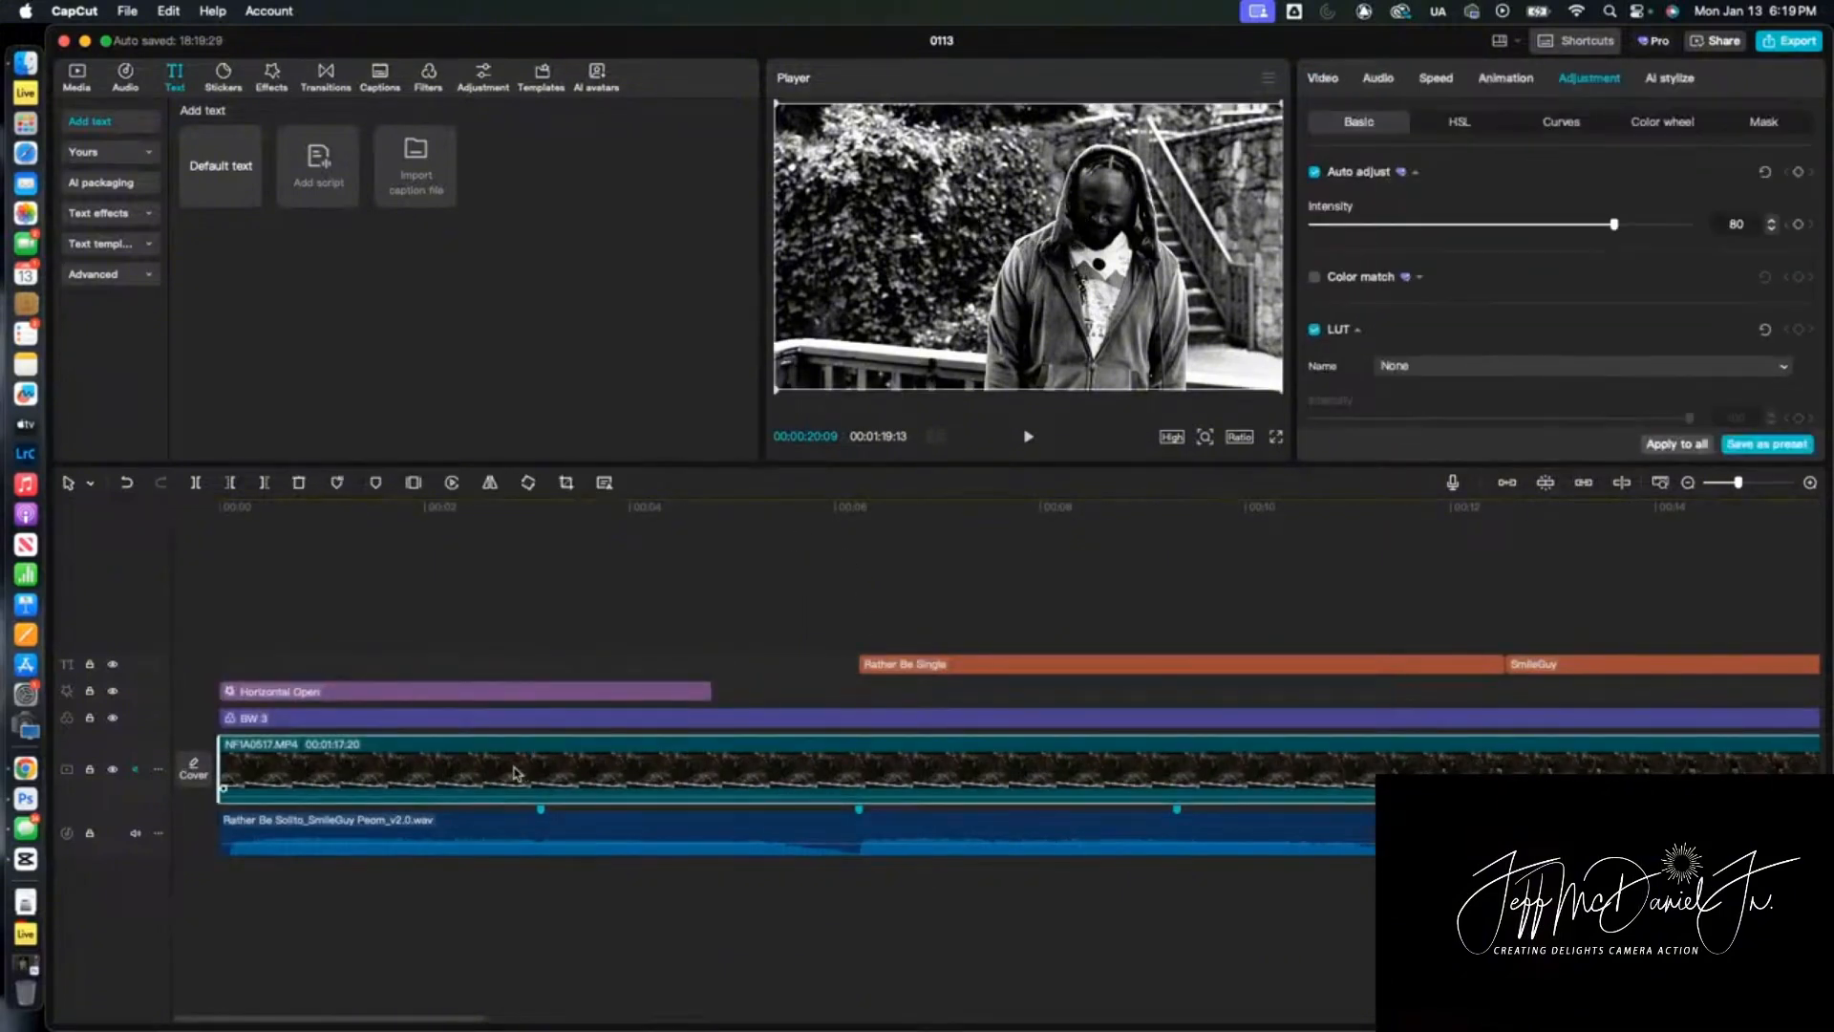
click(1324, 80)
scroll(1423, 256, down, 6)
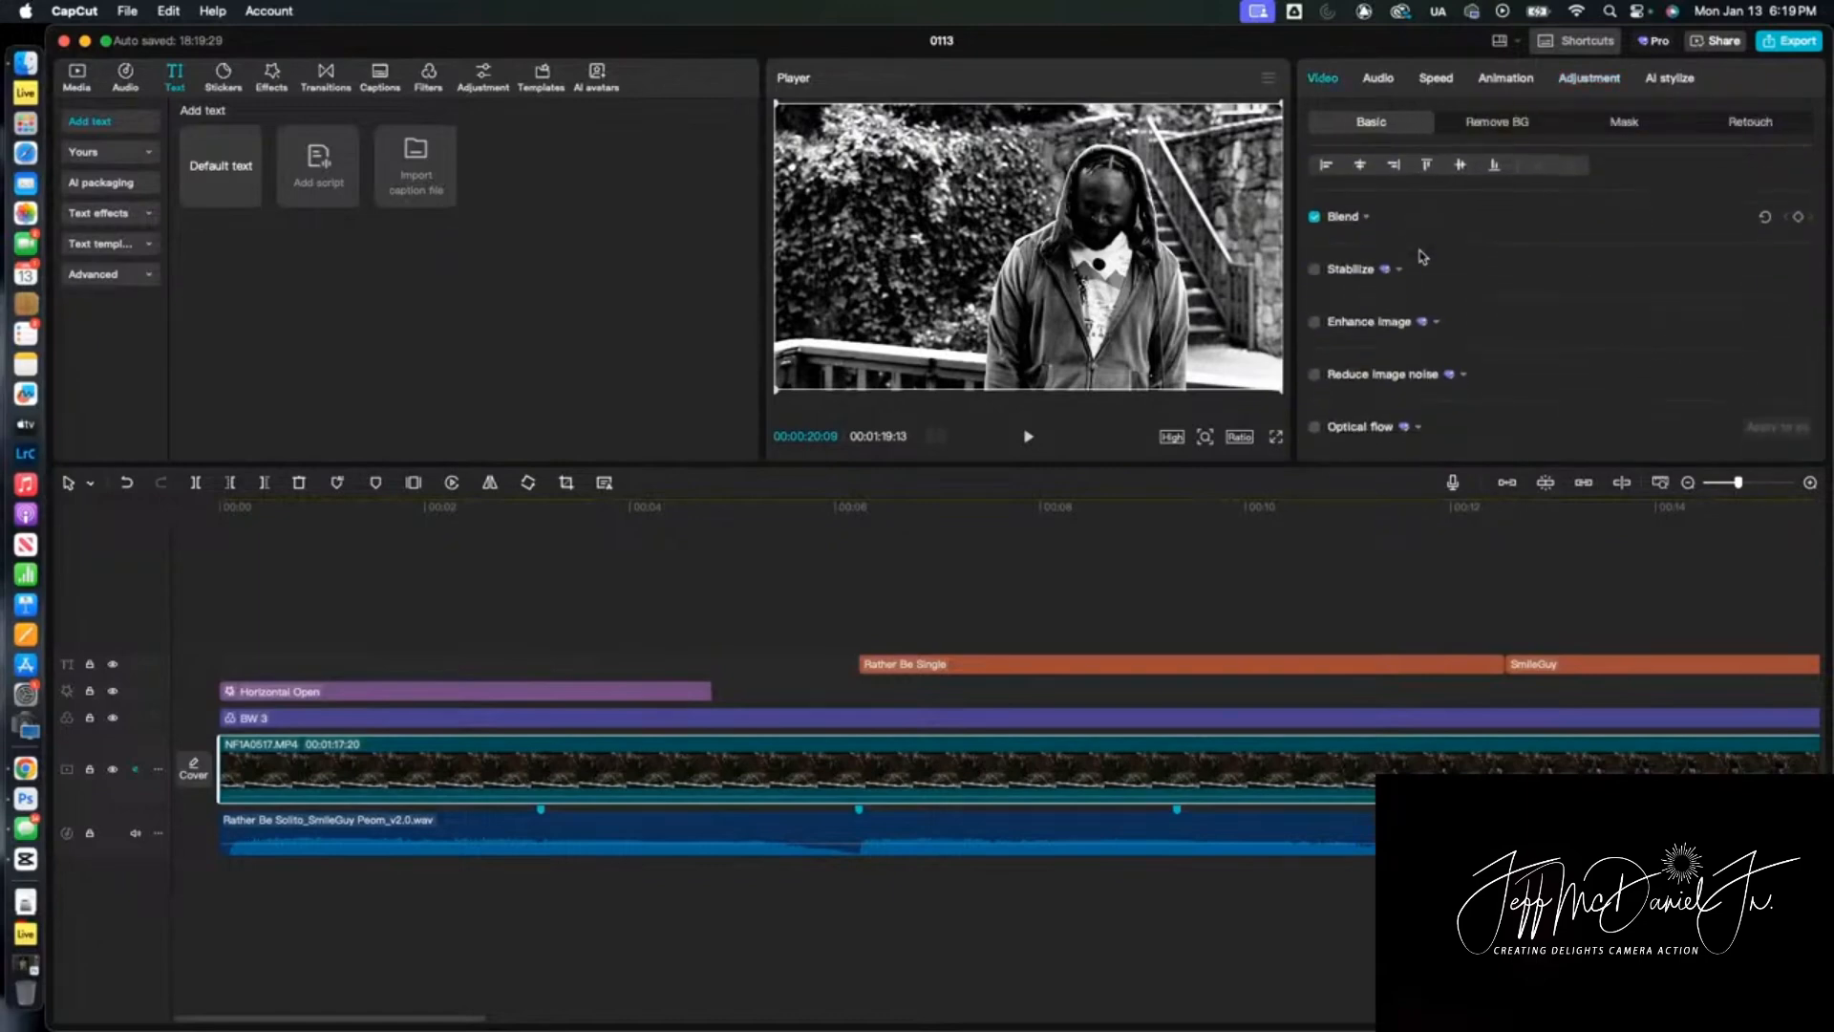
click(1314, 225)
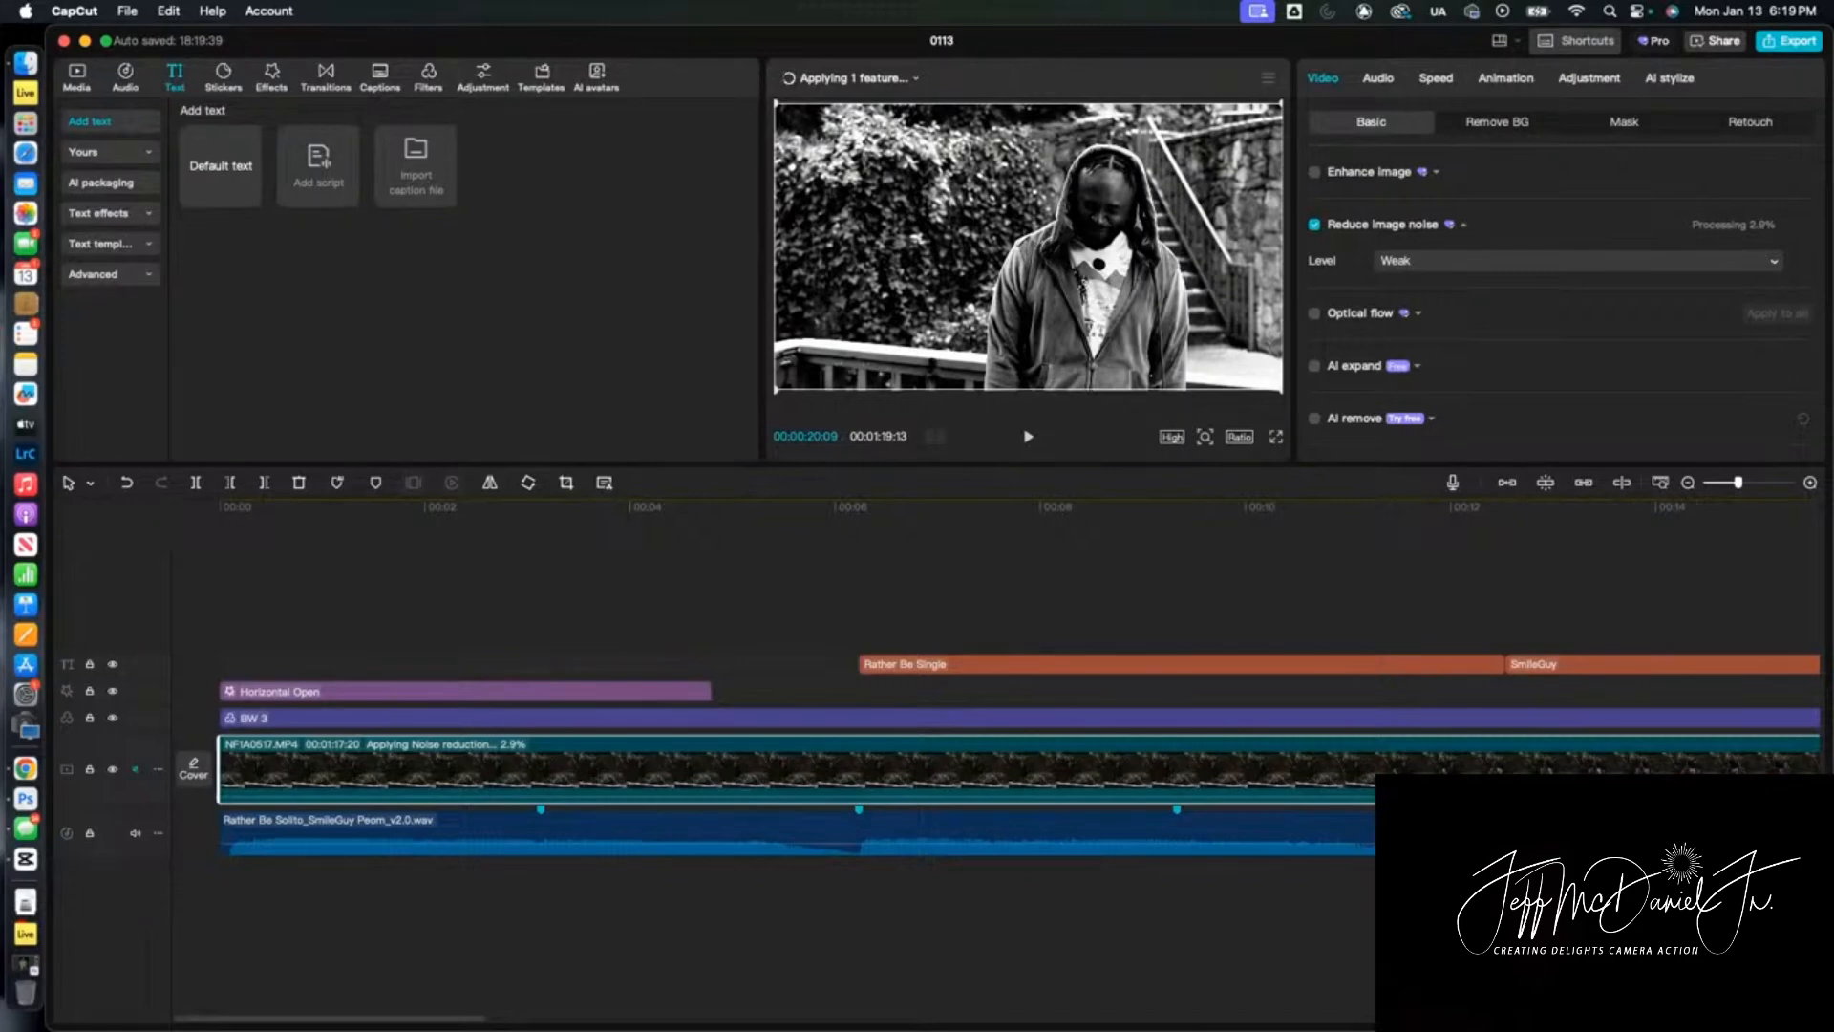
Start a media import and preview the PNG images in the Logos folder of the Pictures 1.2 drive
click(75, 75)
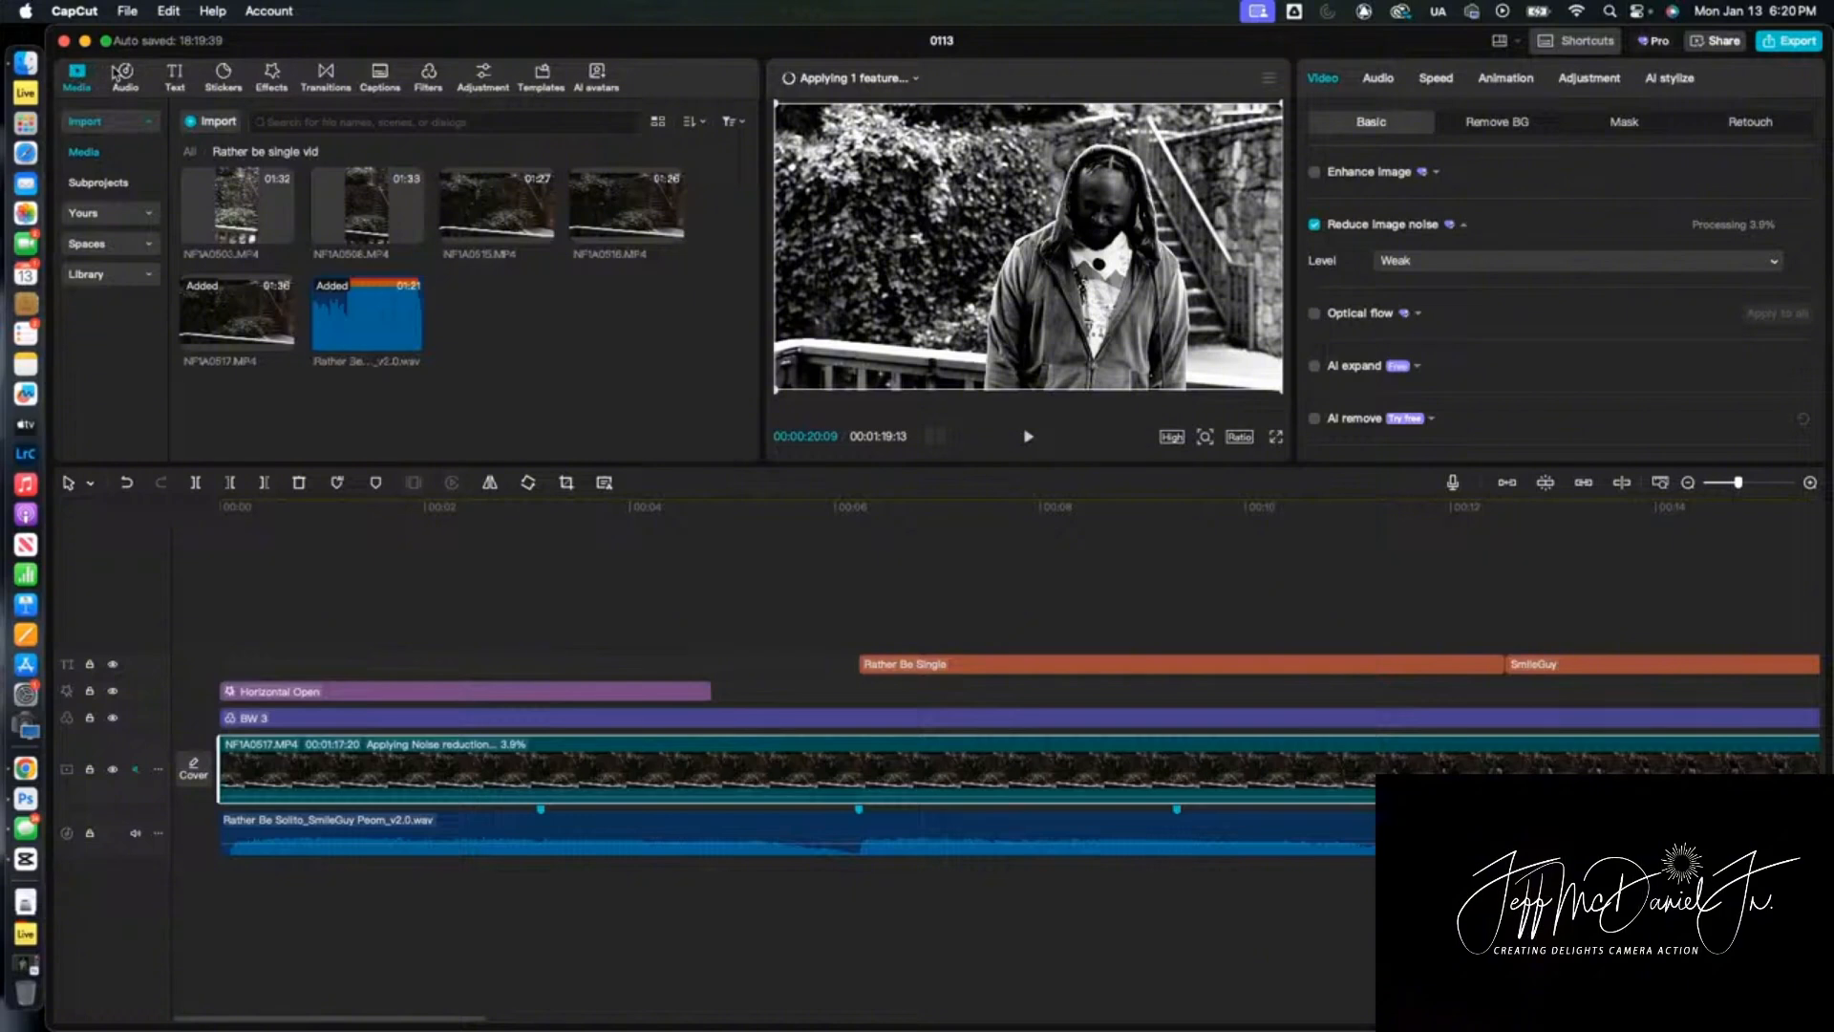
click(201, 122)
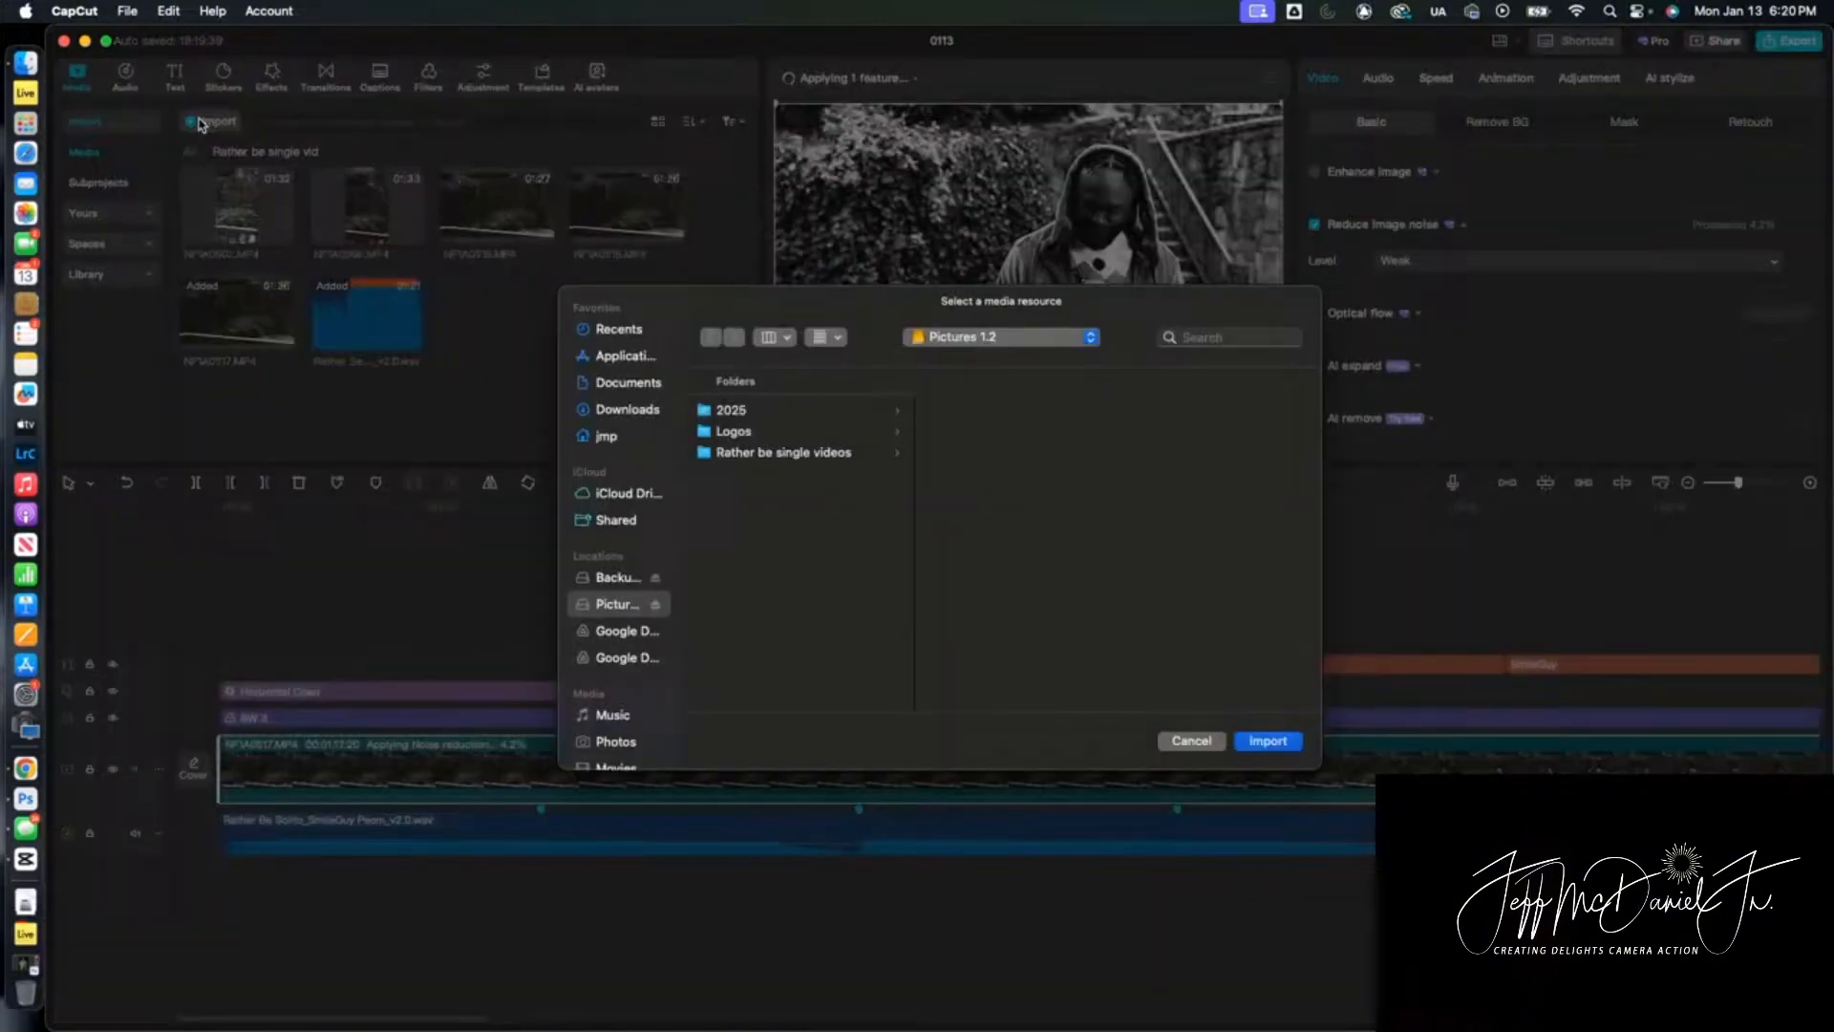
click(746, 561)
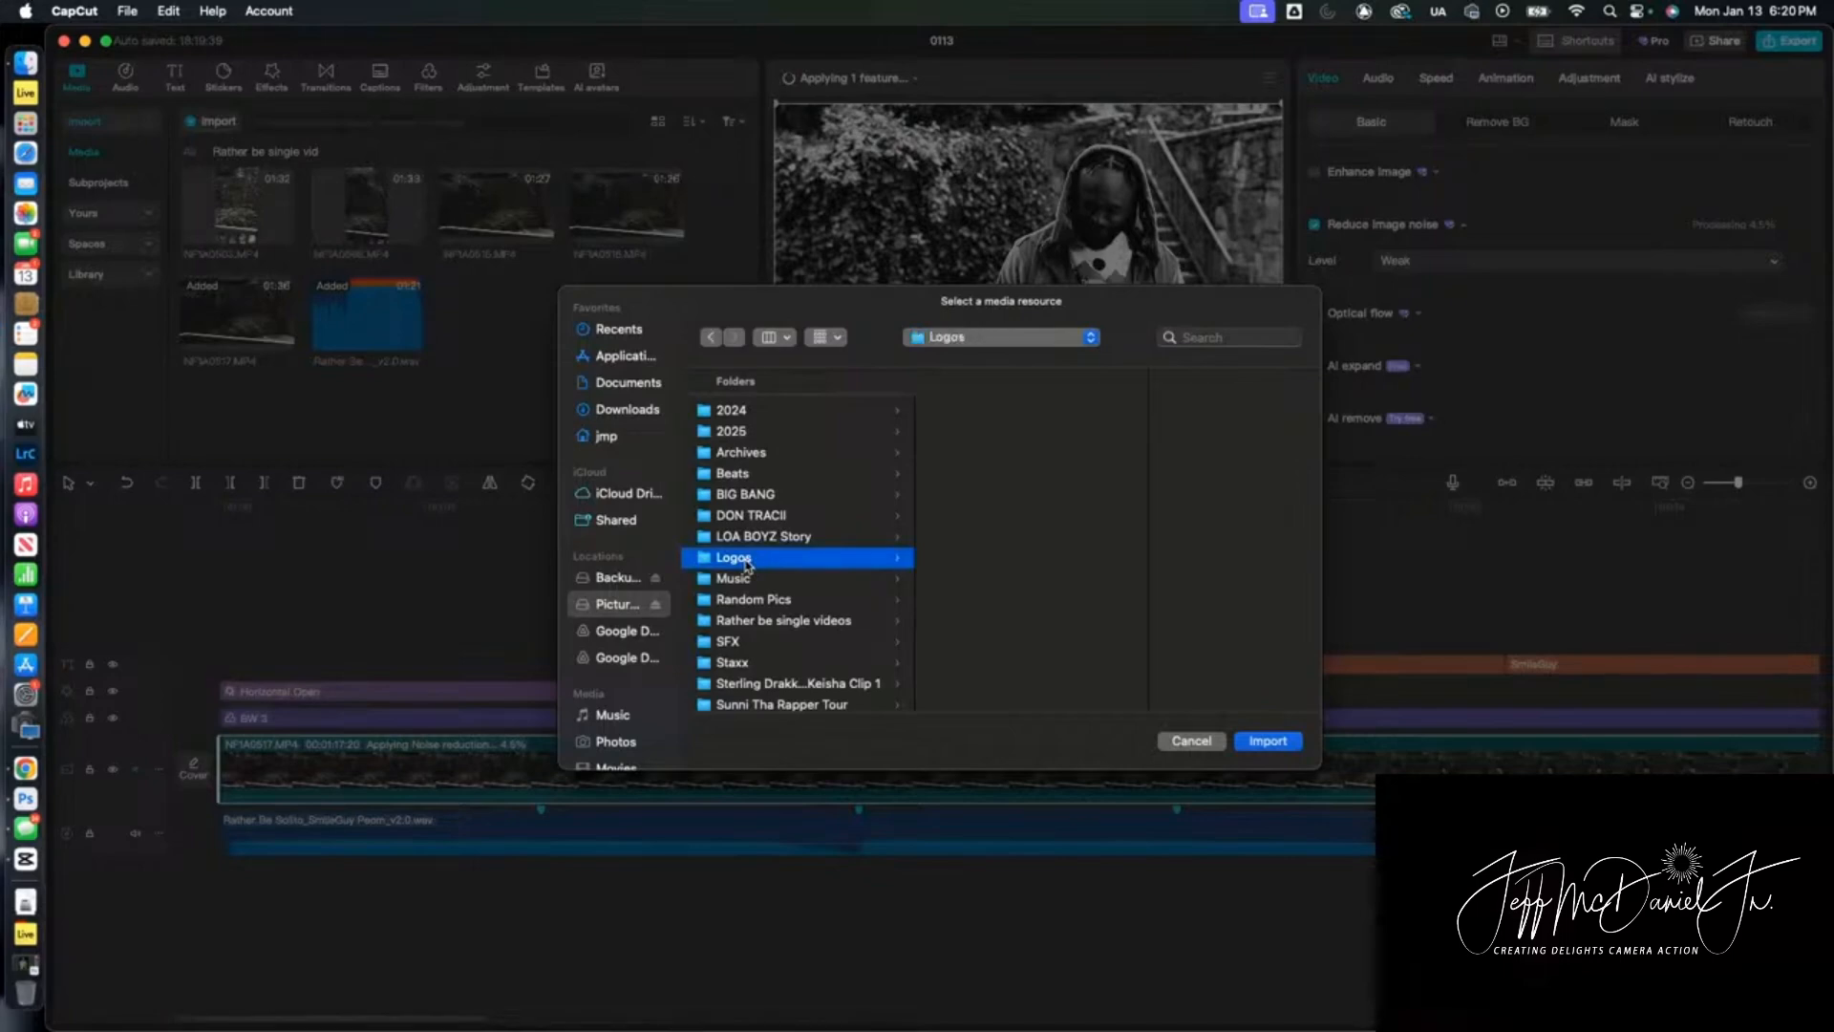
scroll(1031, 459, down, 5)
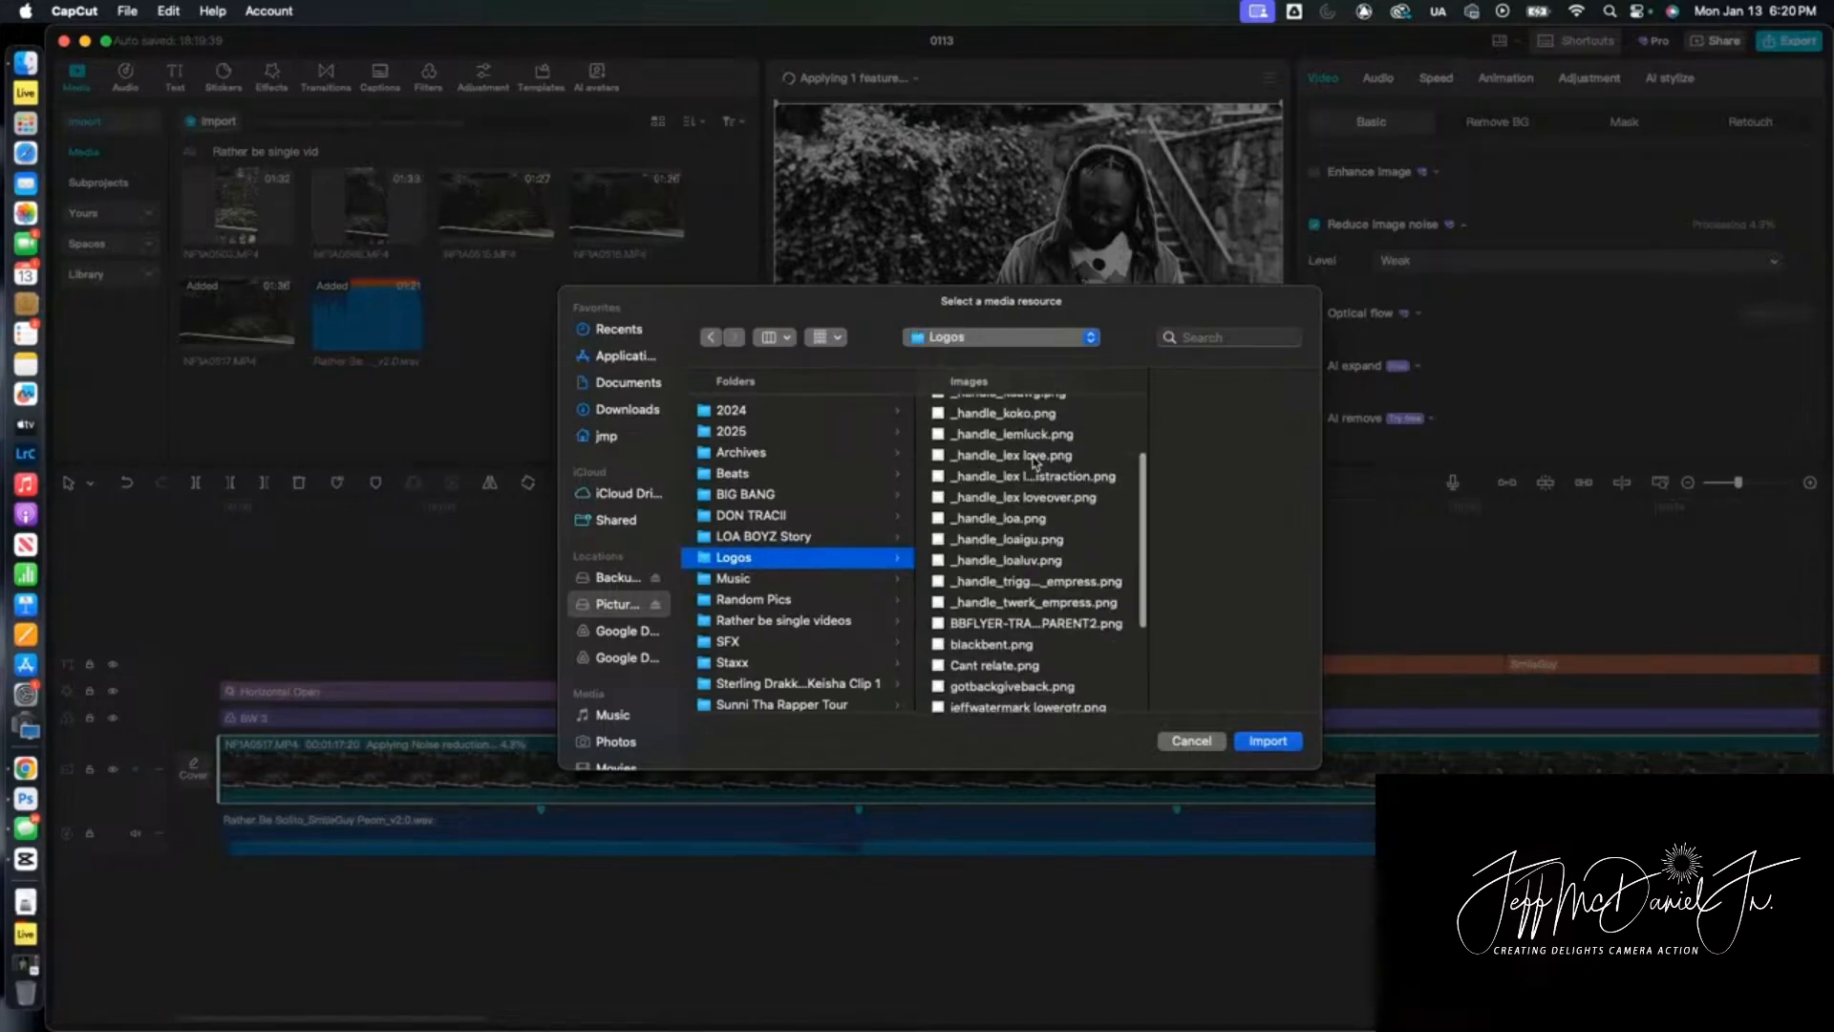
click(1021, 462)
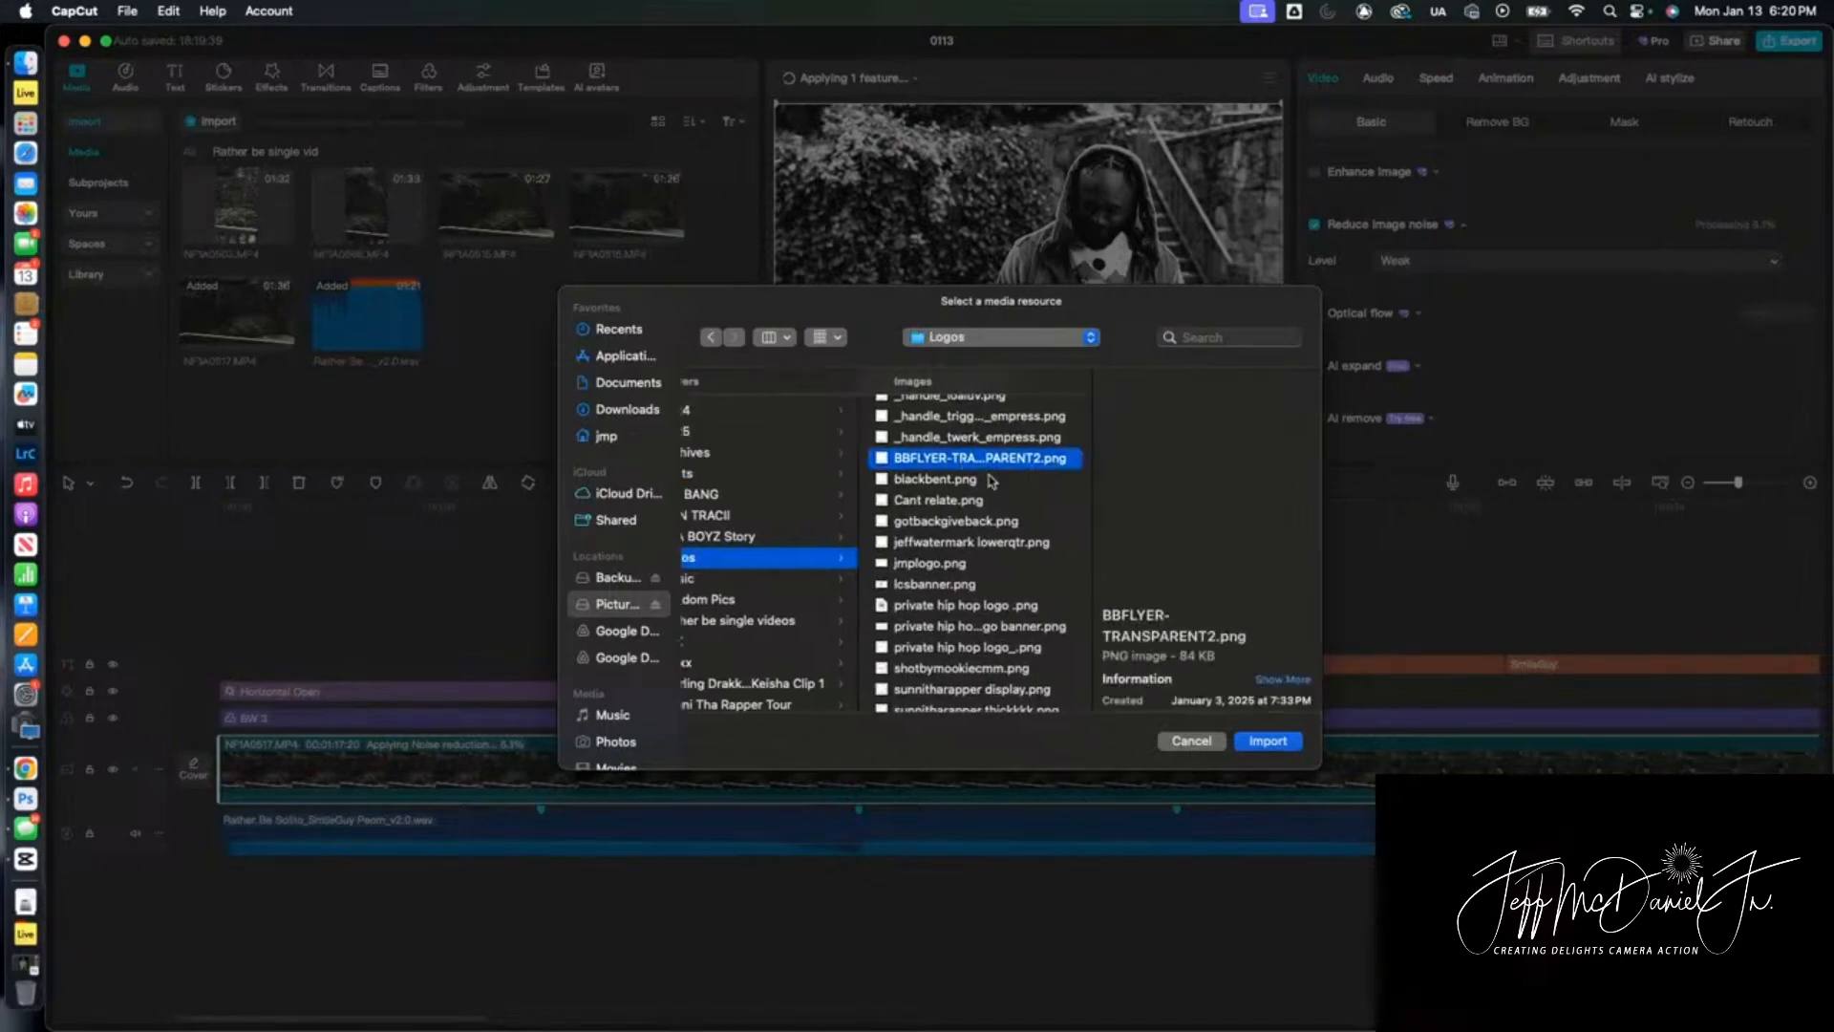
click(929, 480)
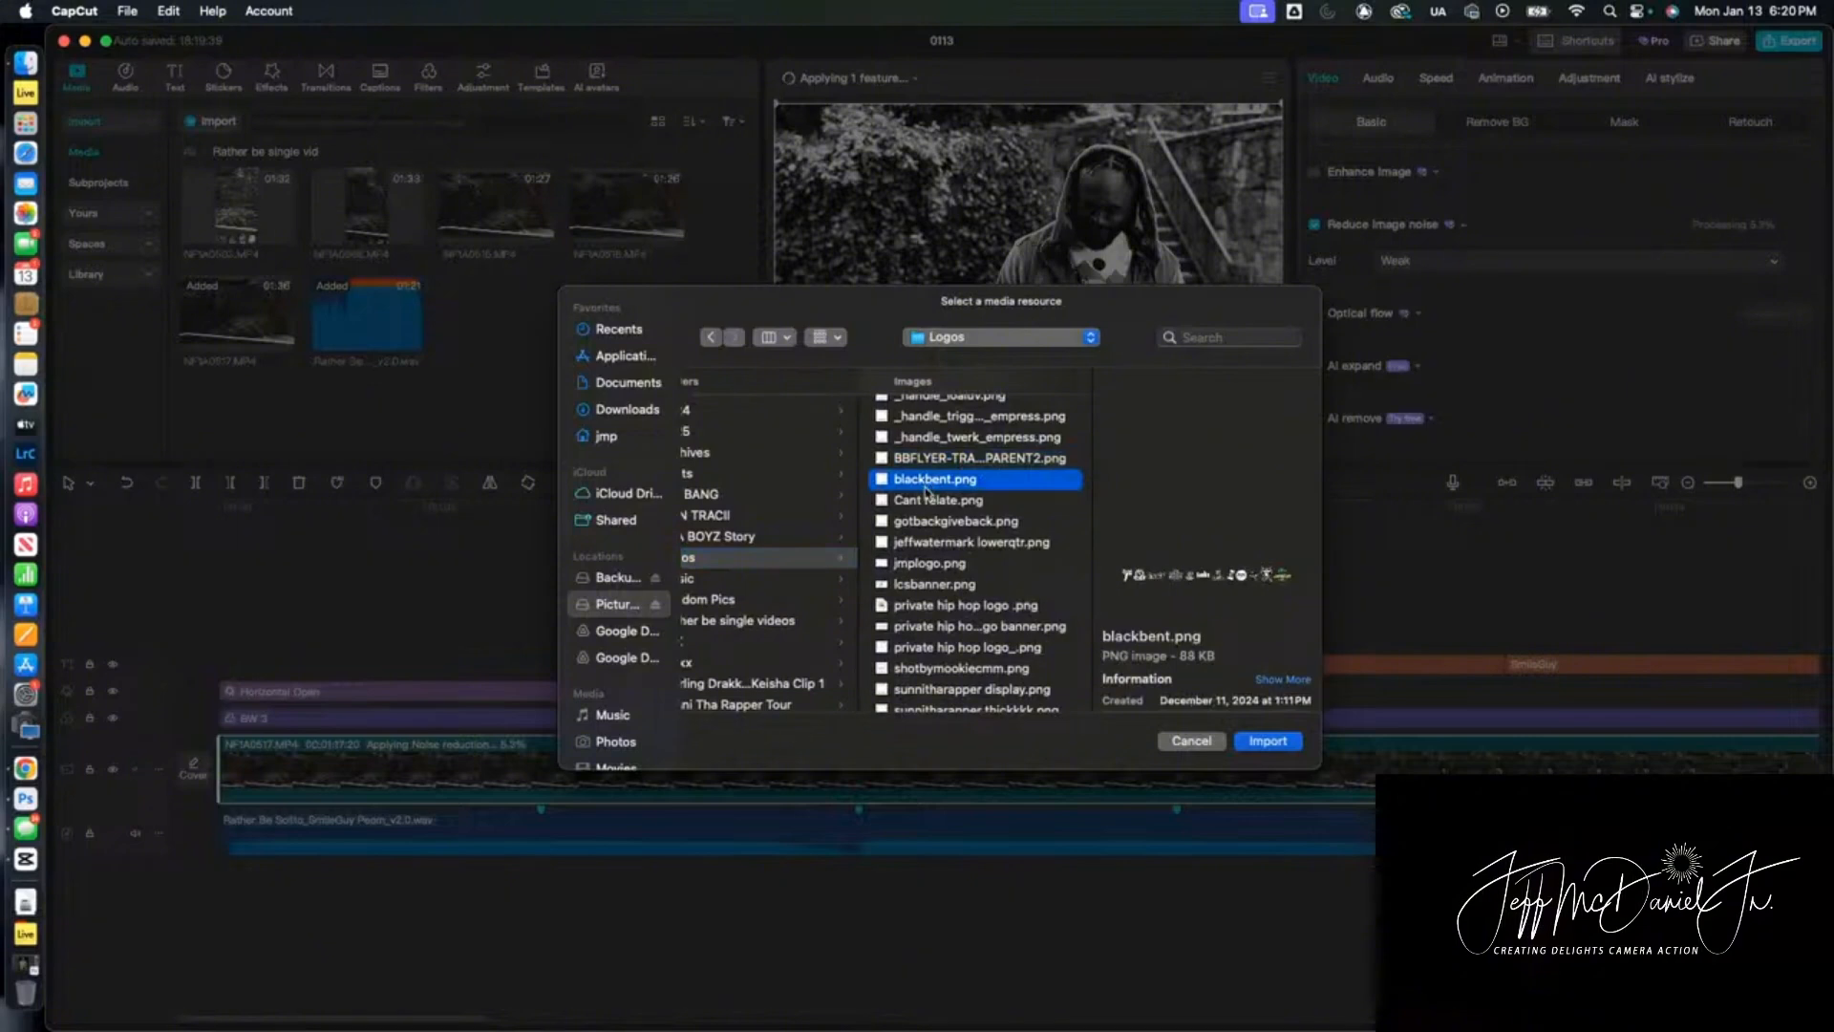
click(928, 500)
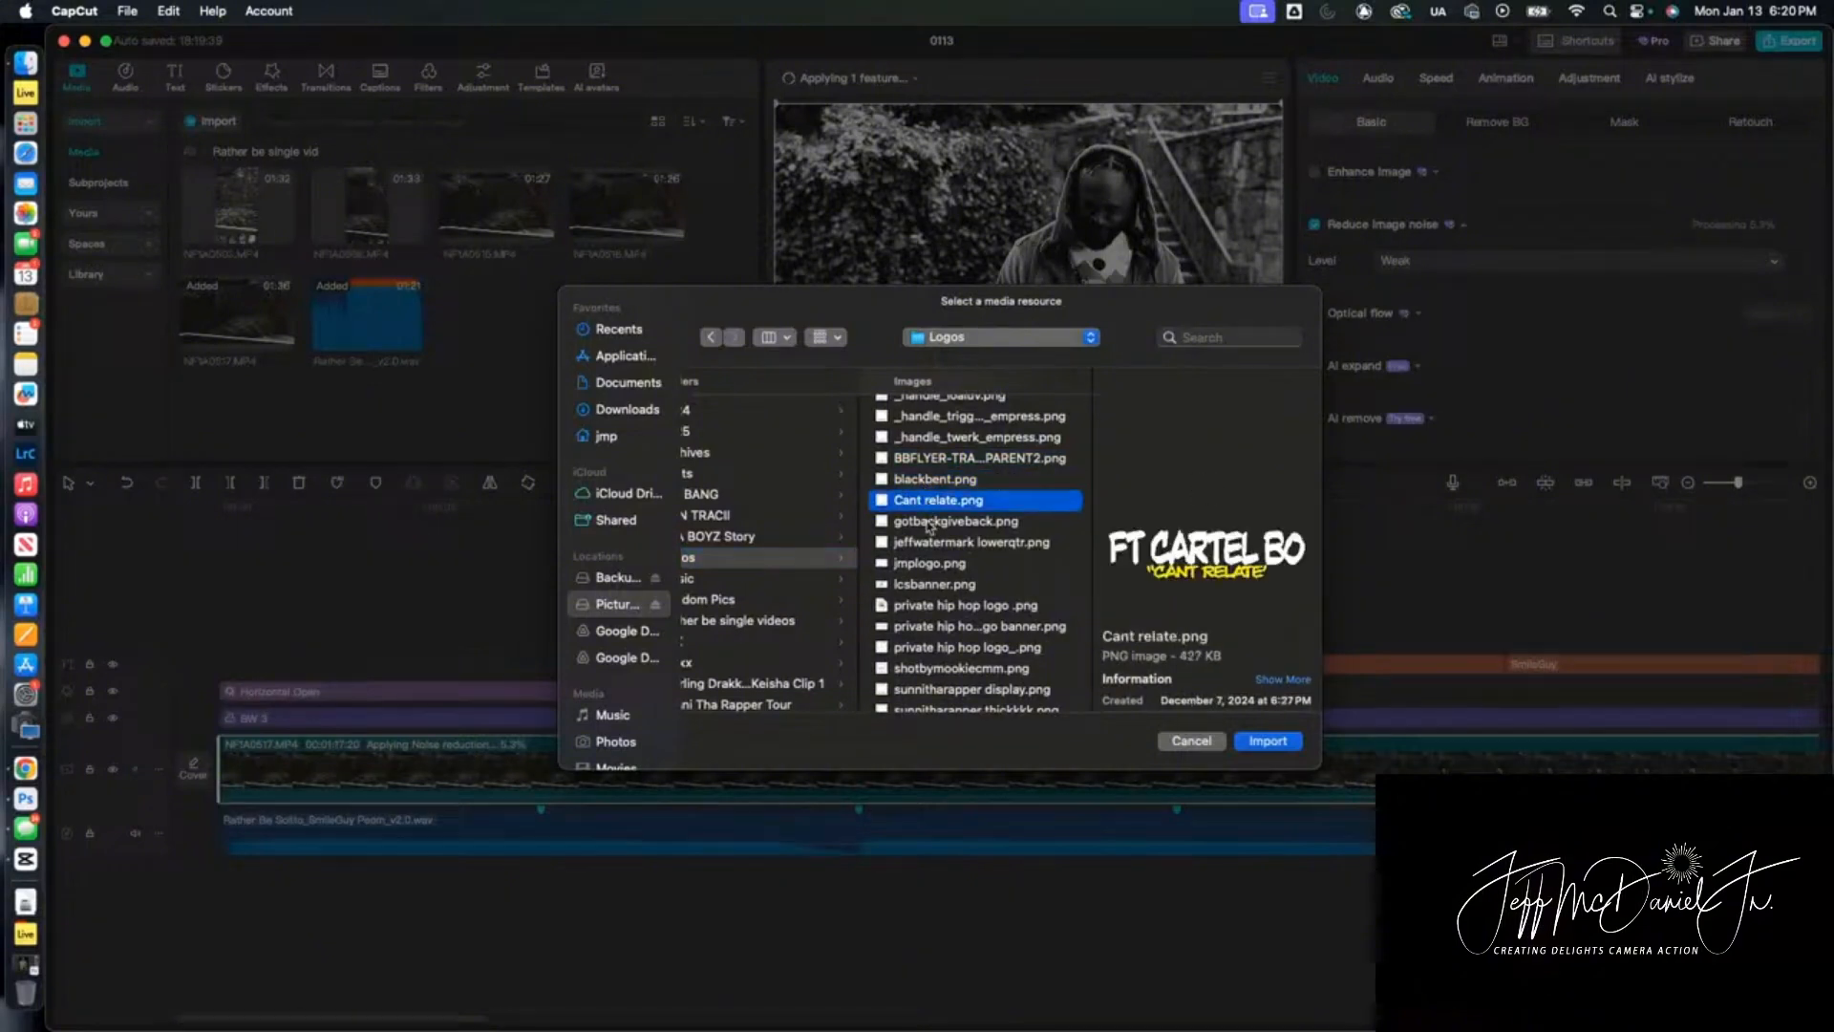
click(926, 523)
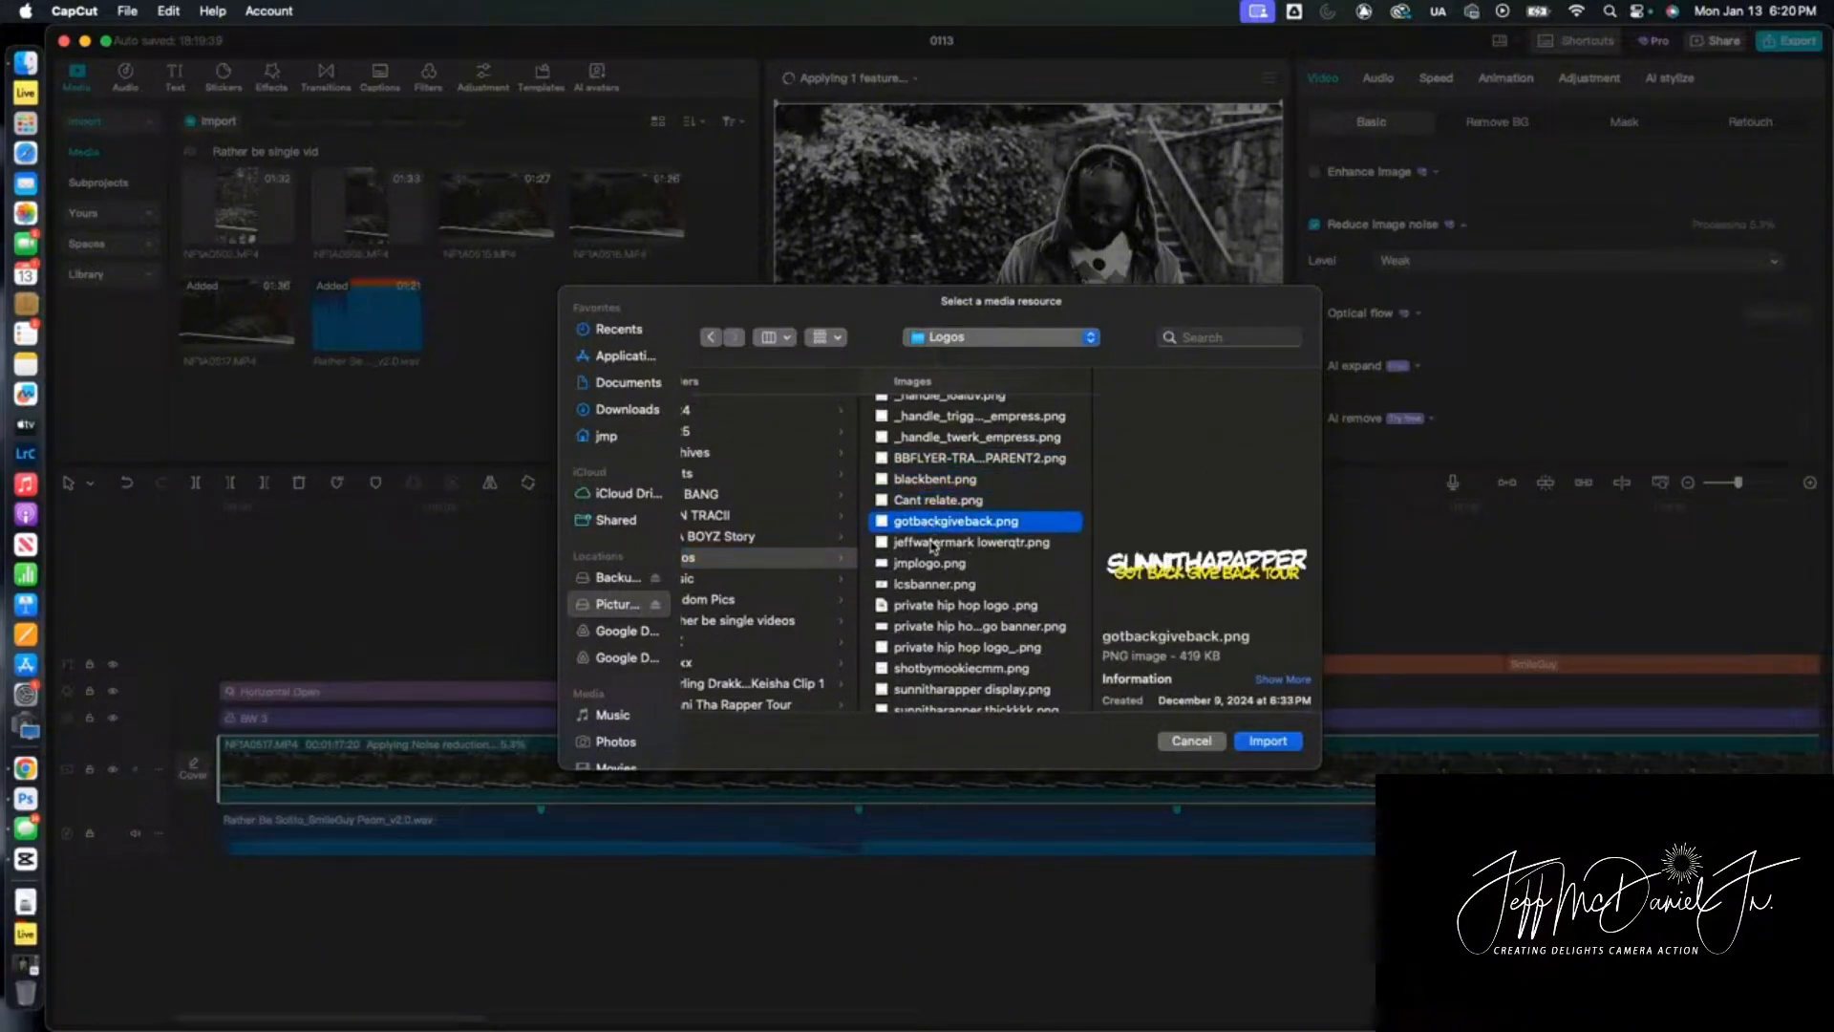
click(932, 541)
click(934, 605)
click(936, 625)
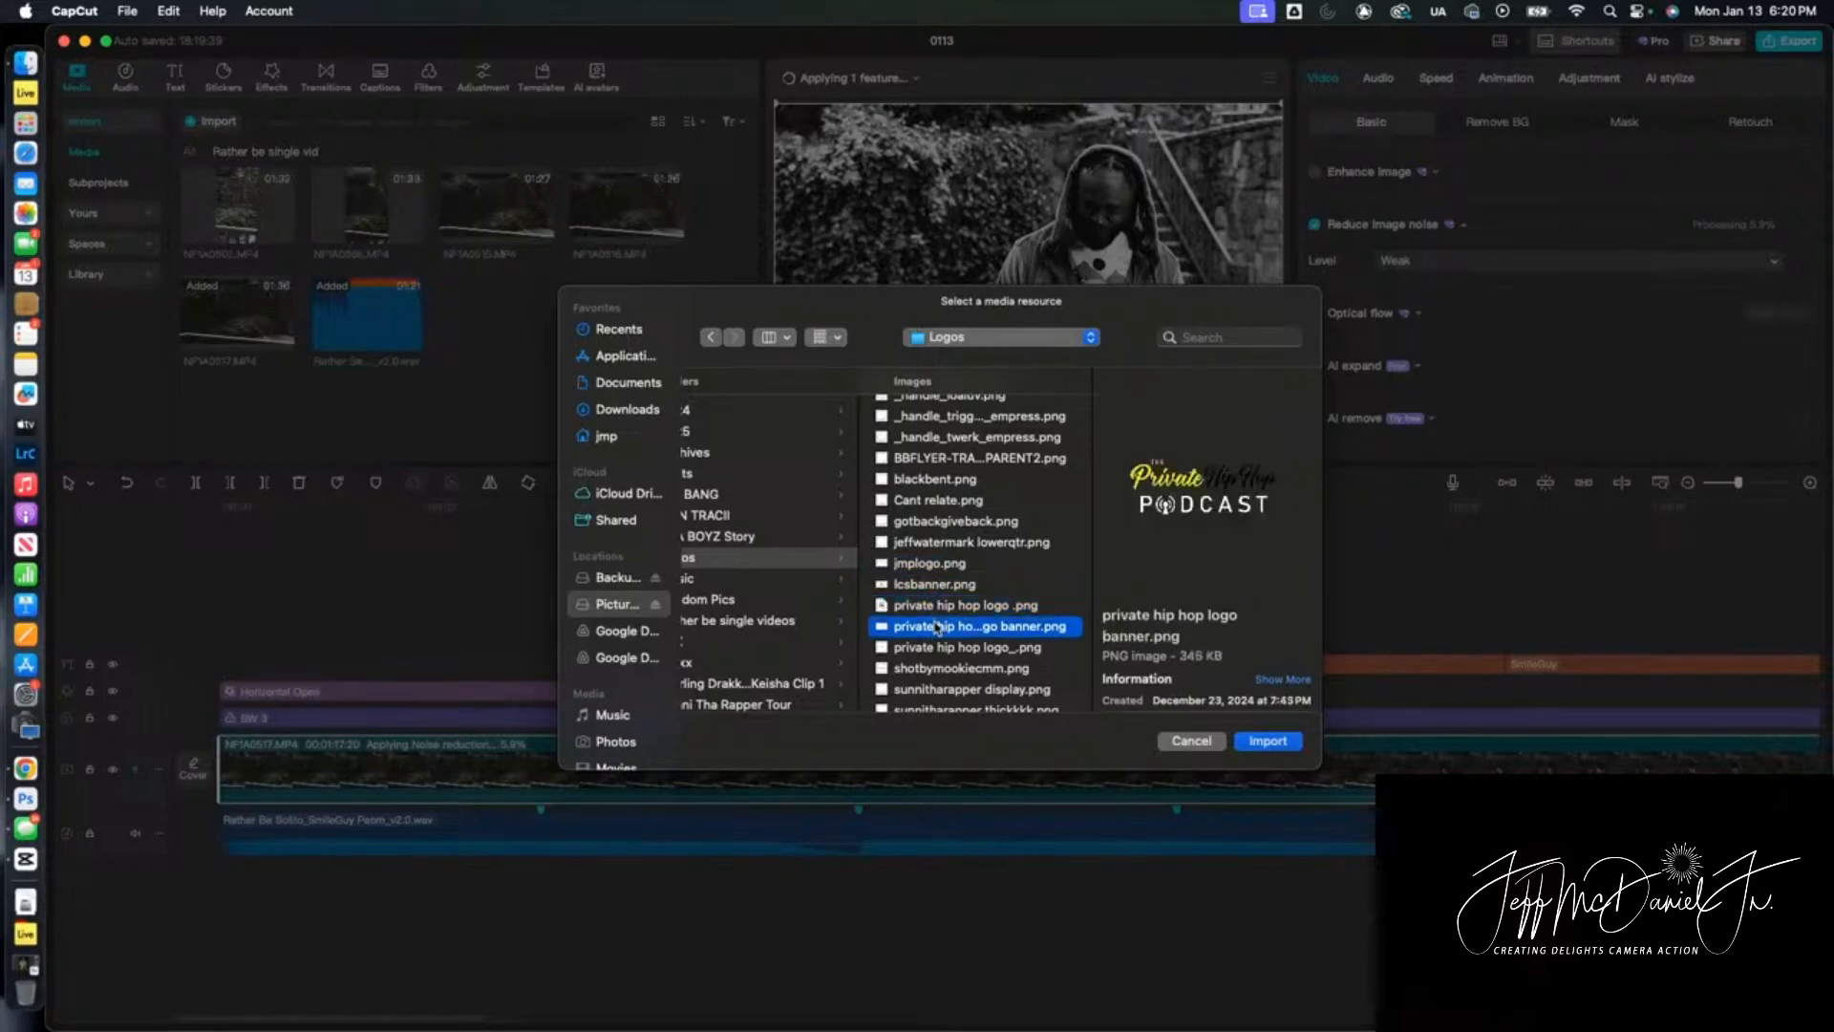
click(943, 649)
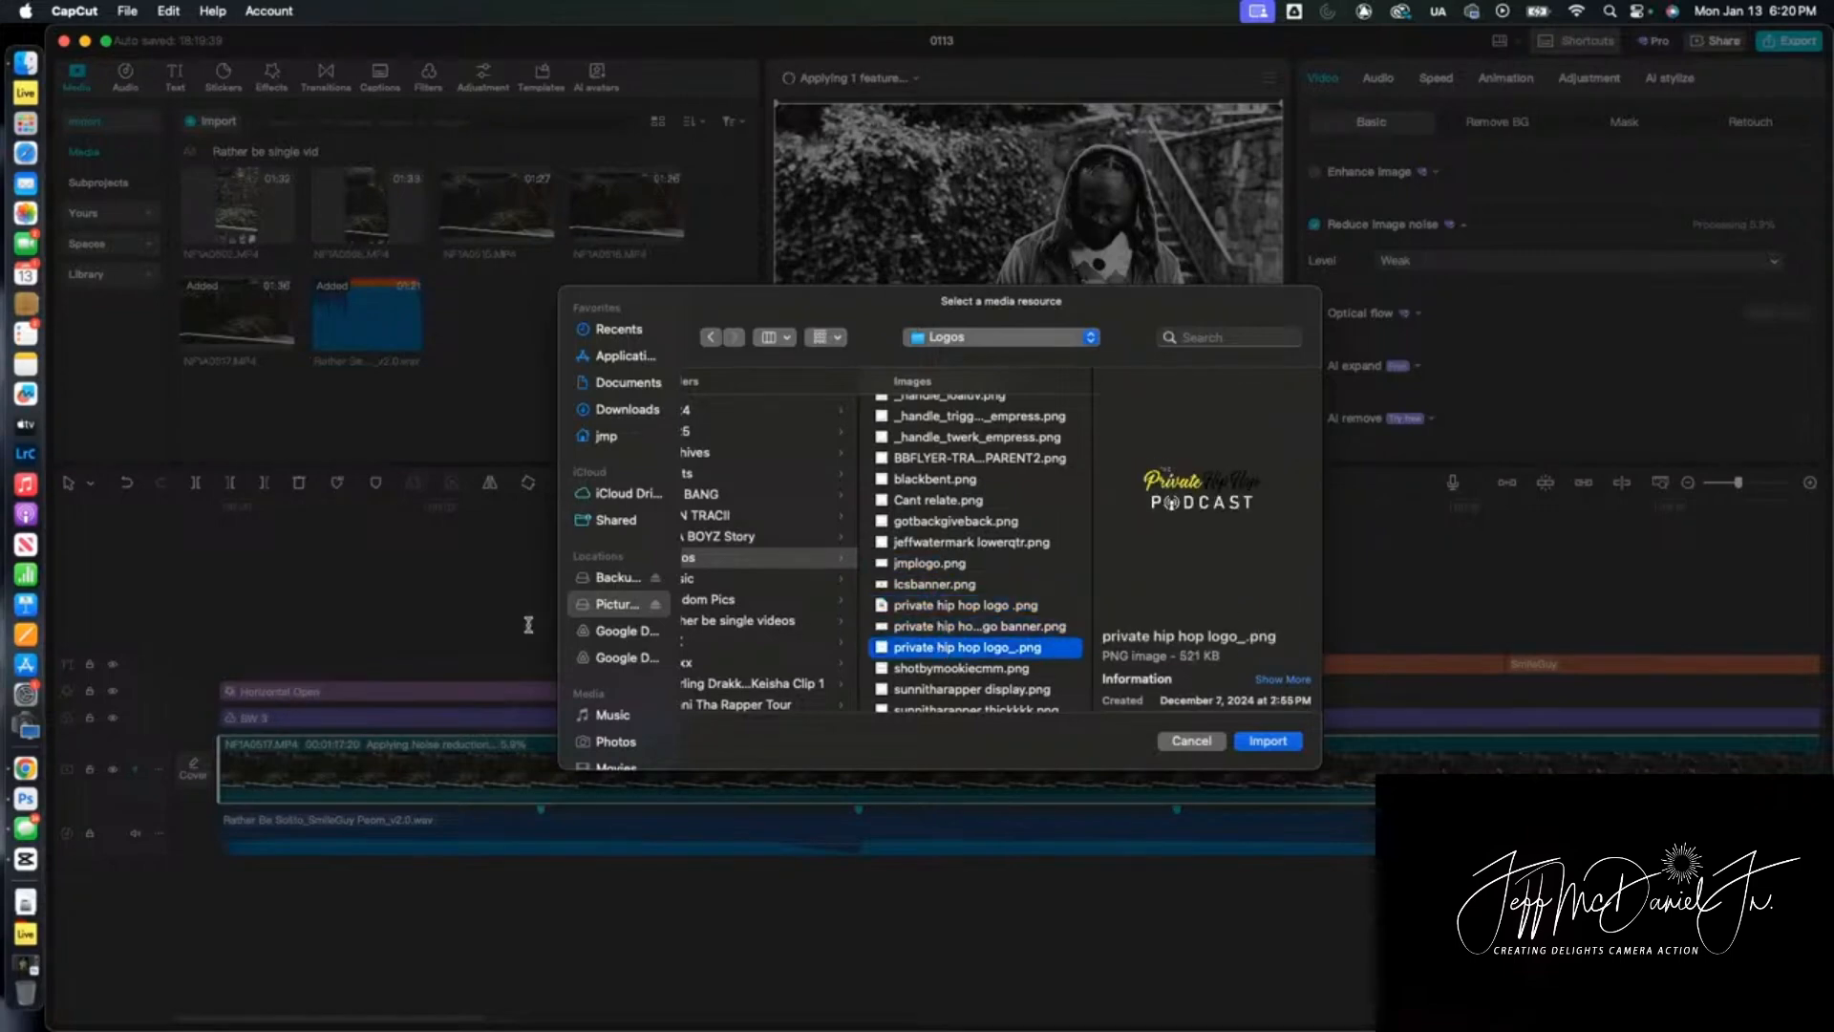
Open the Logos folder inside Marketing & Promotions on the second Google Drive location
click(599, 635)
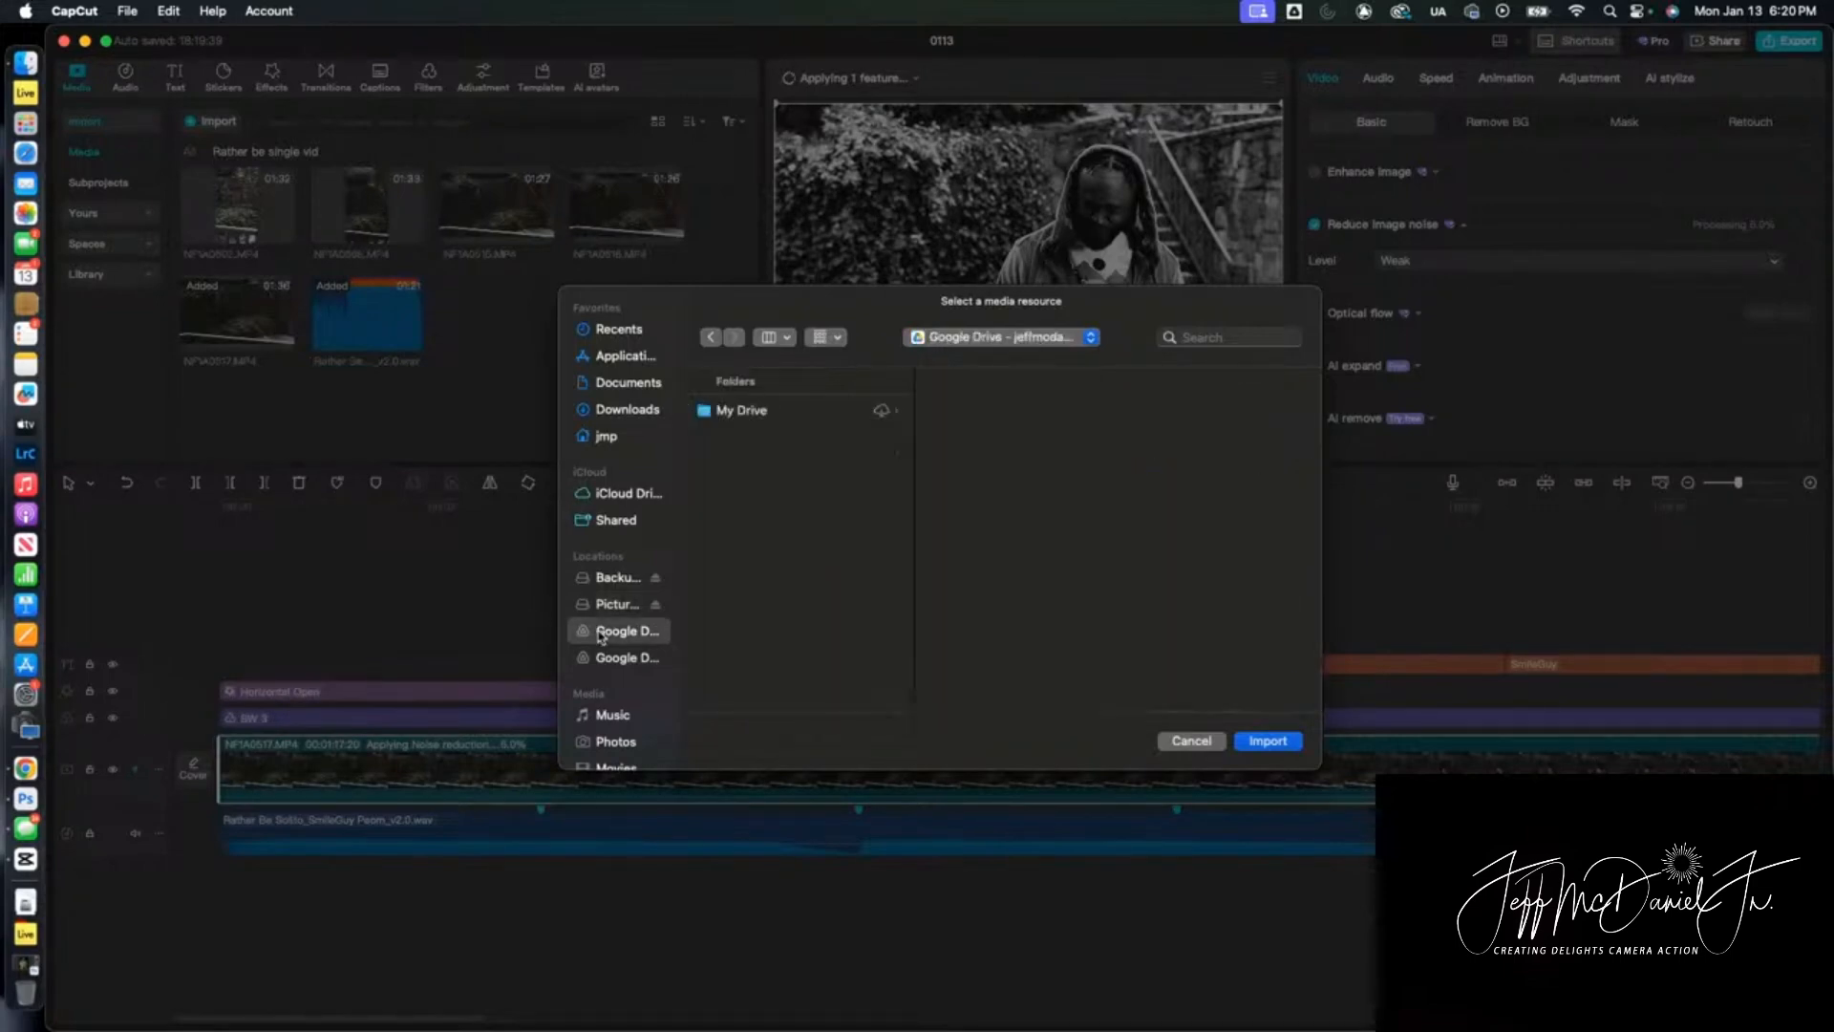
click(608, 655)
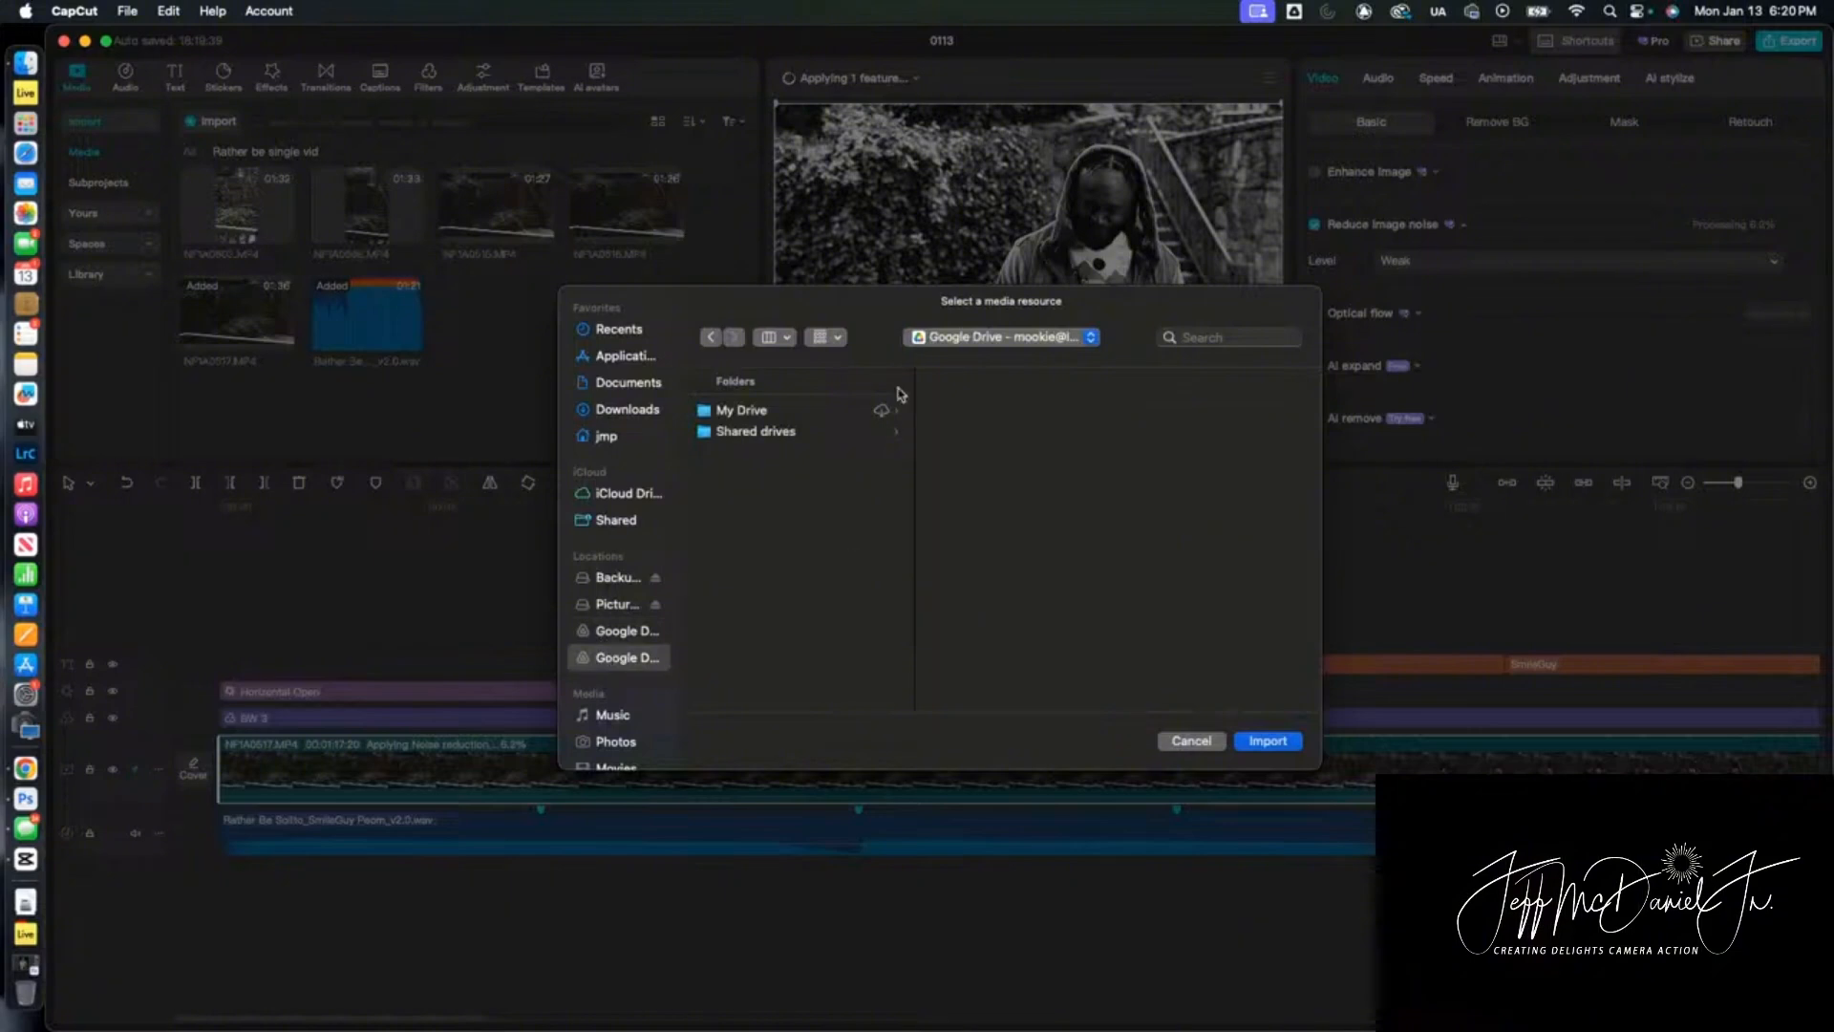
click(1148, 458)
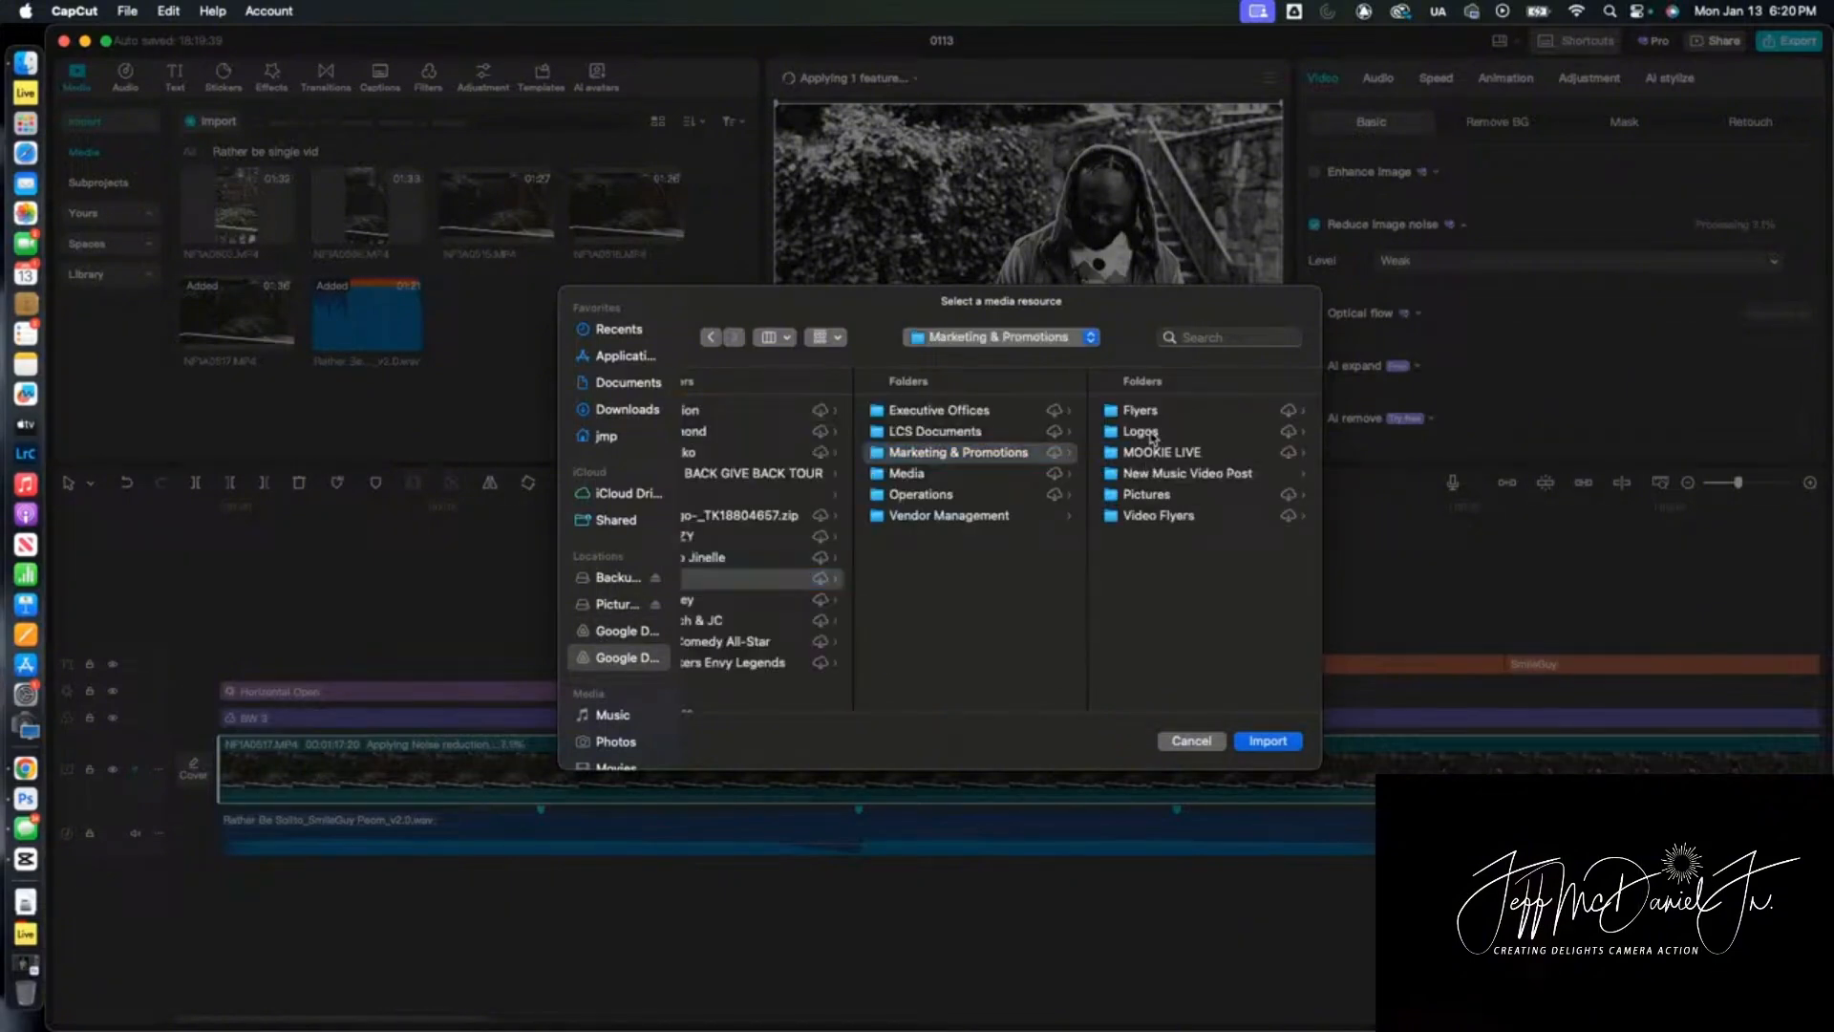
click(1141, 431)
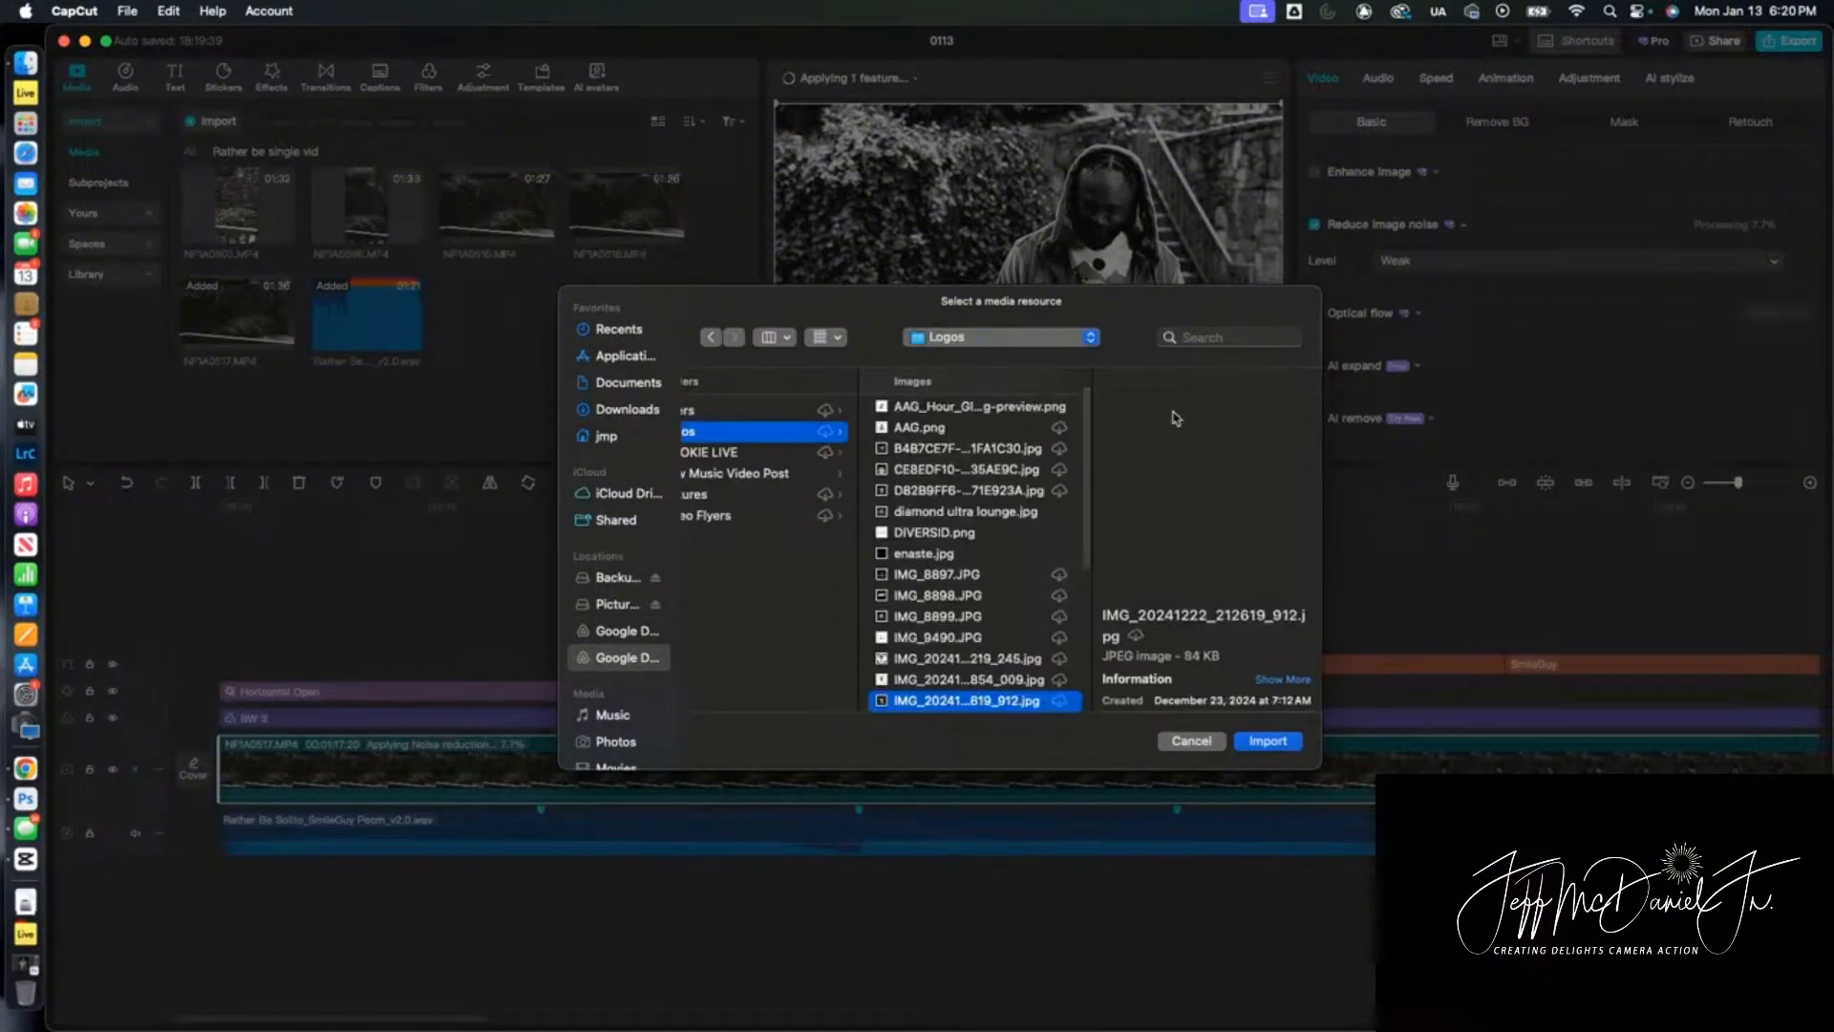
Preview the images in the Google Drive Logos folder and import smile2.png
key(Down)
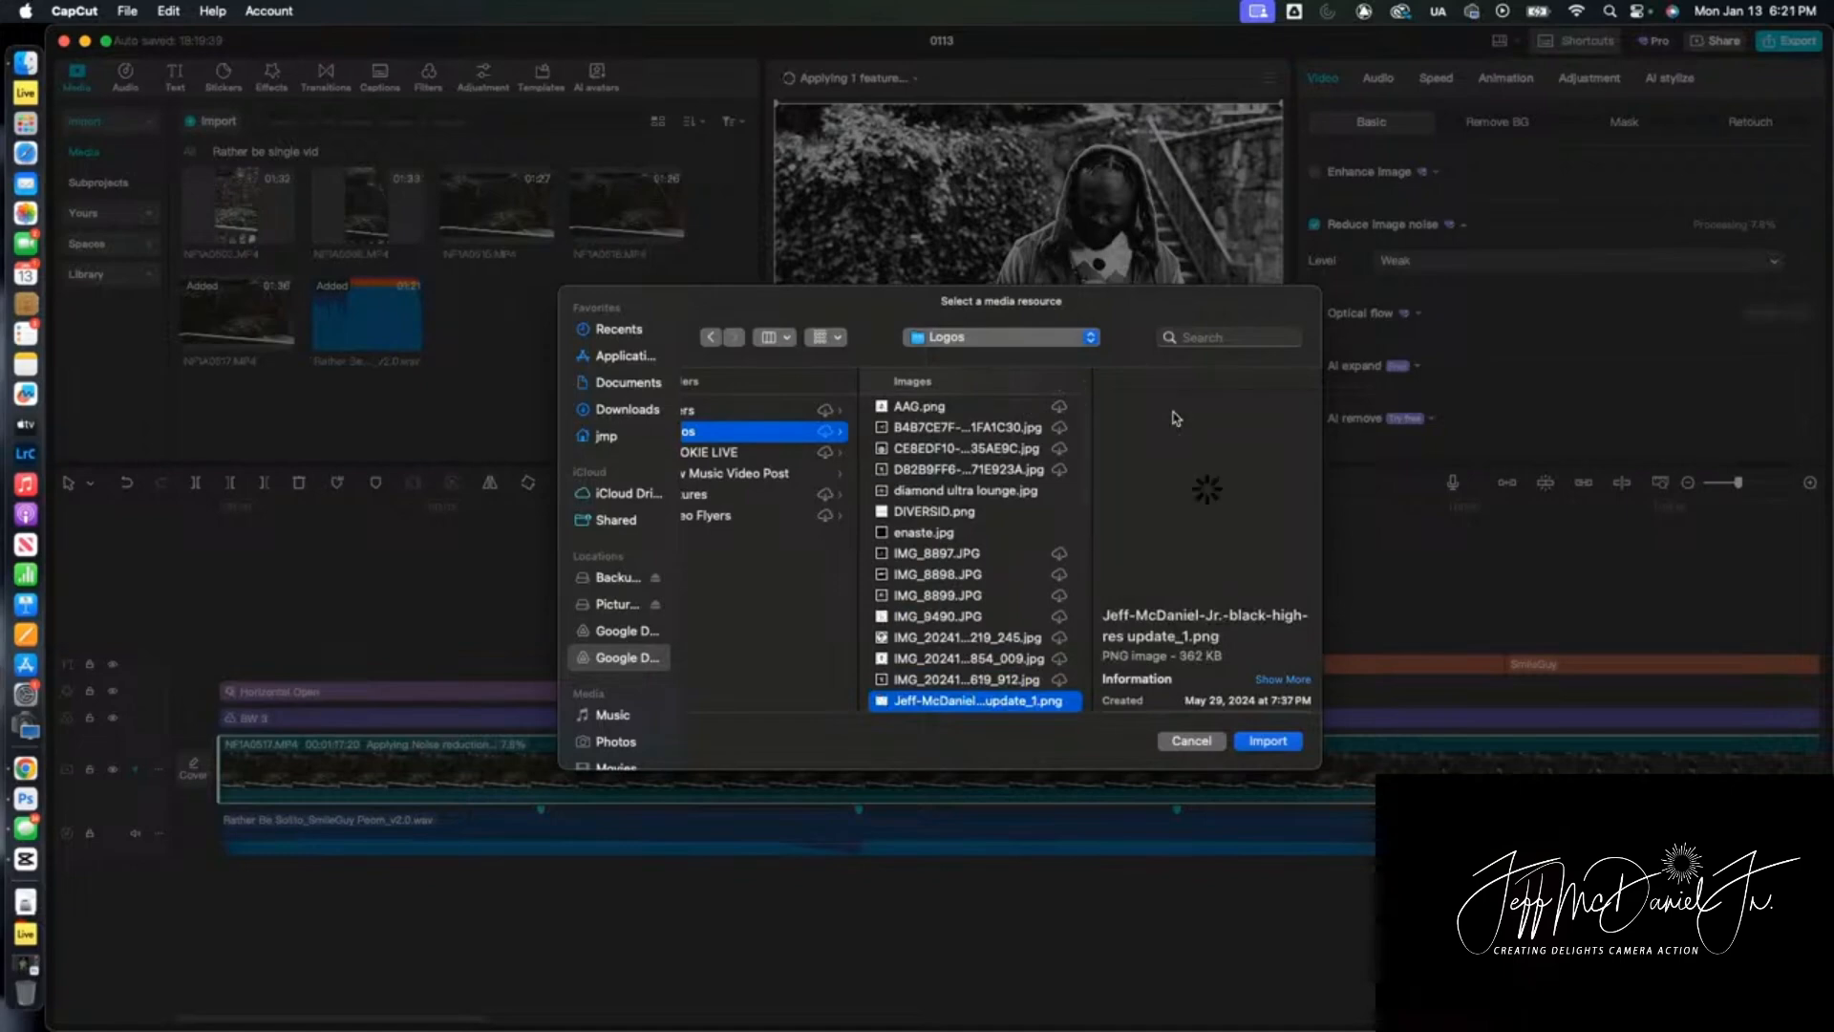
key(Down)
key(Down)
key(Down)
key(Down)
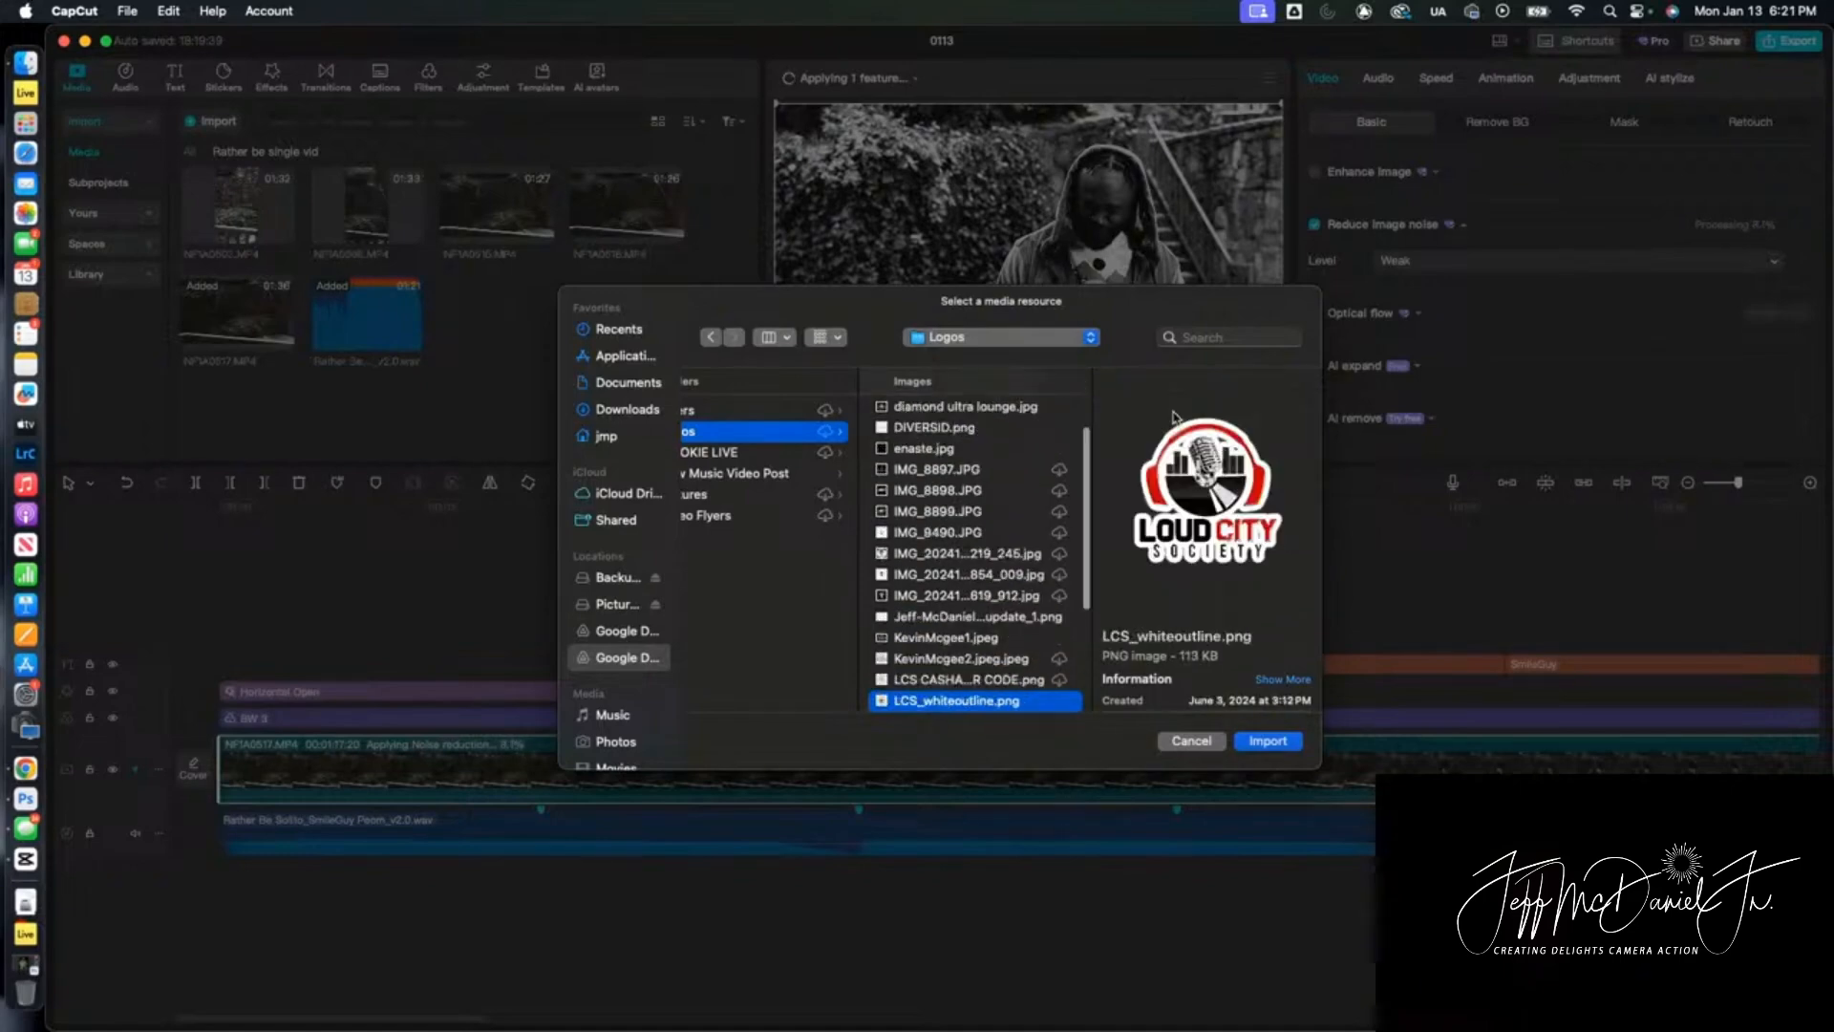
key(Down)
key(Down)
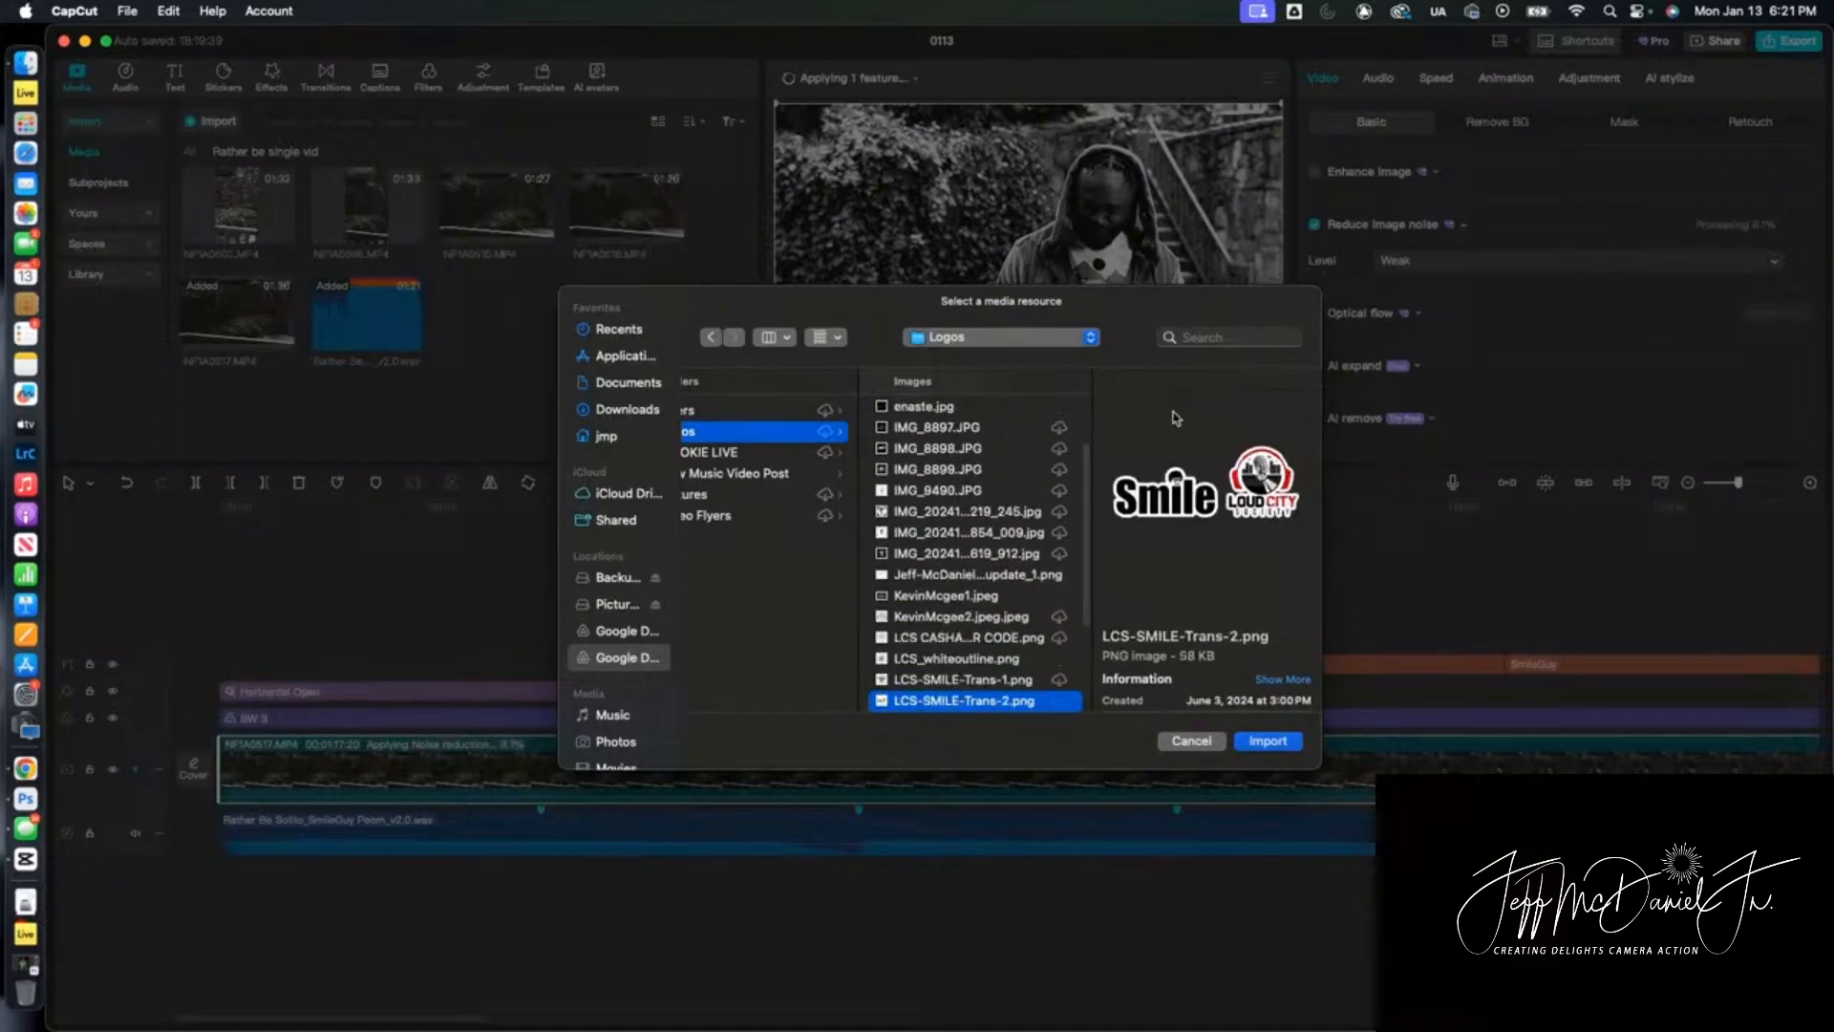
key(Down)
key(Down)
key(Down)
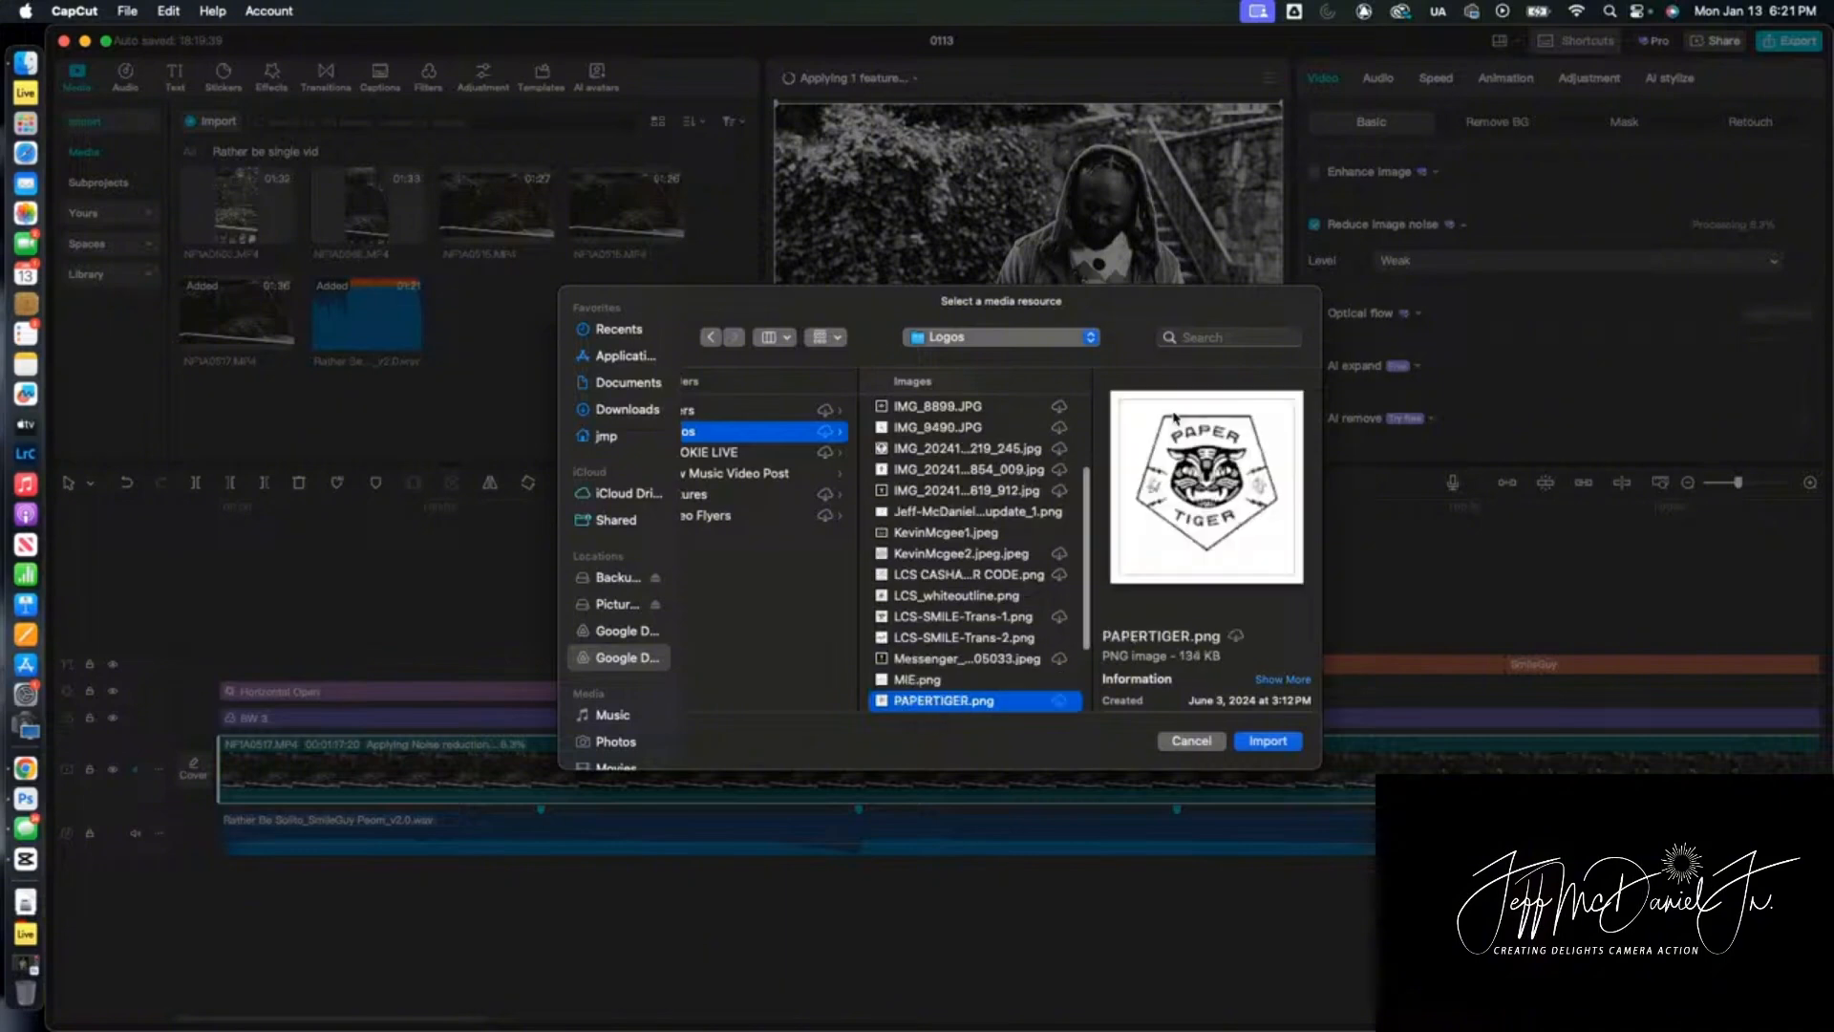
key(Down)
key(Down)
key(Down)
key(Down)
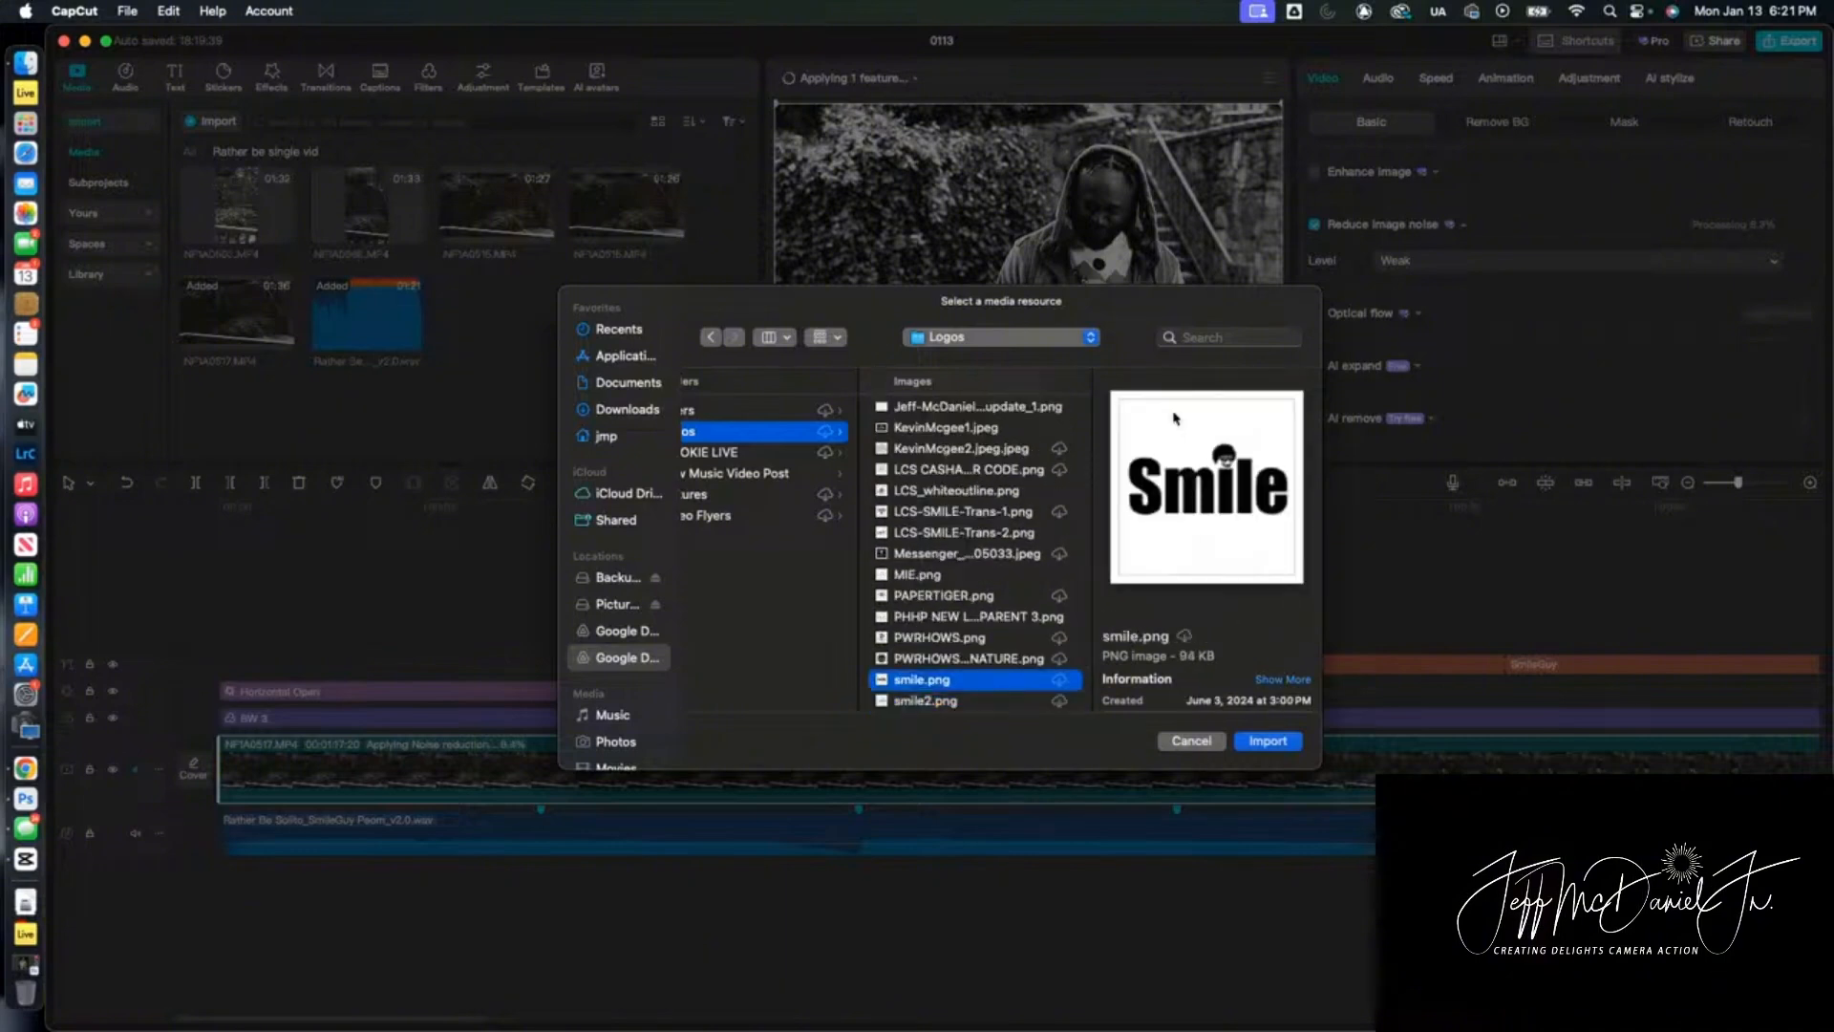
key(Down)
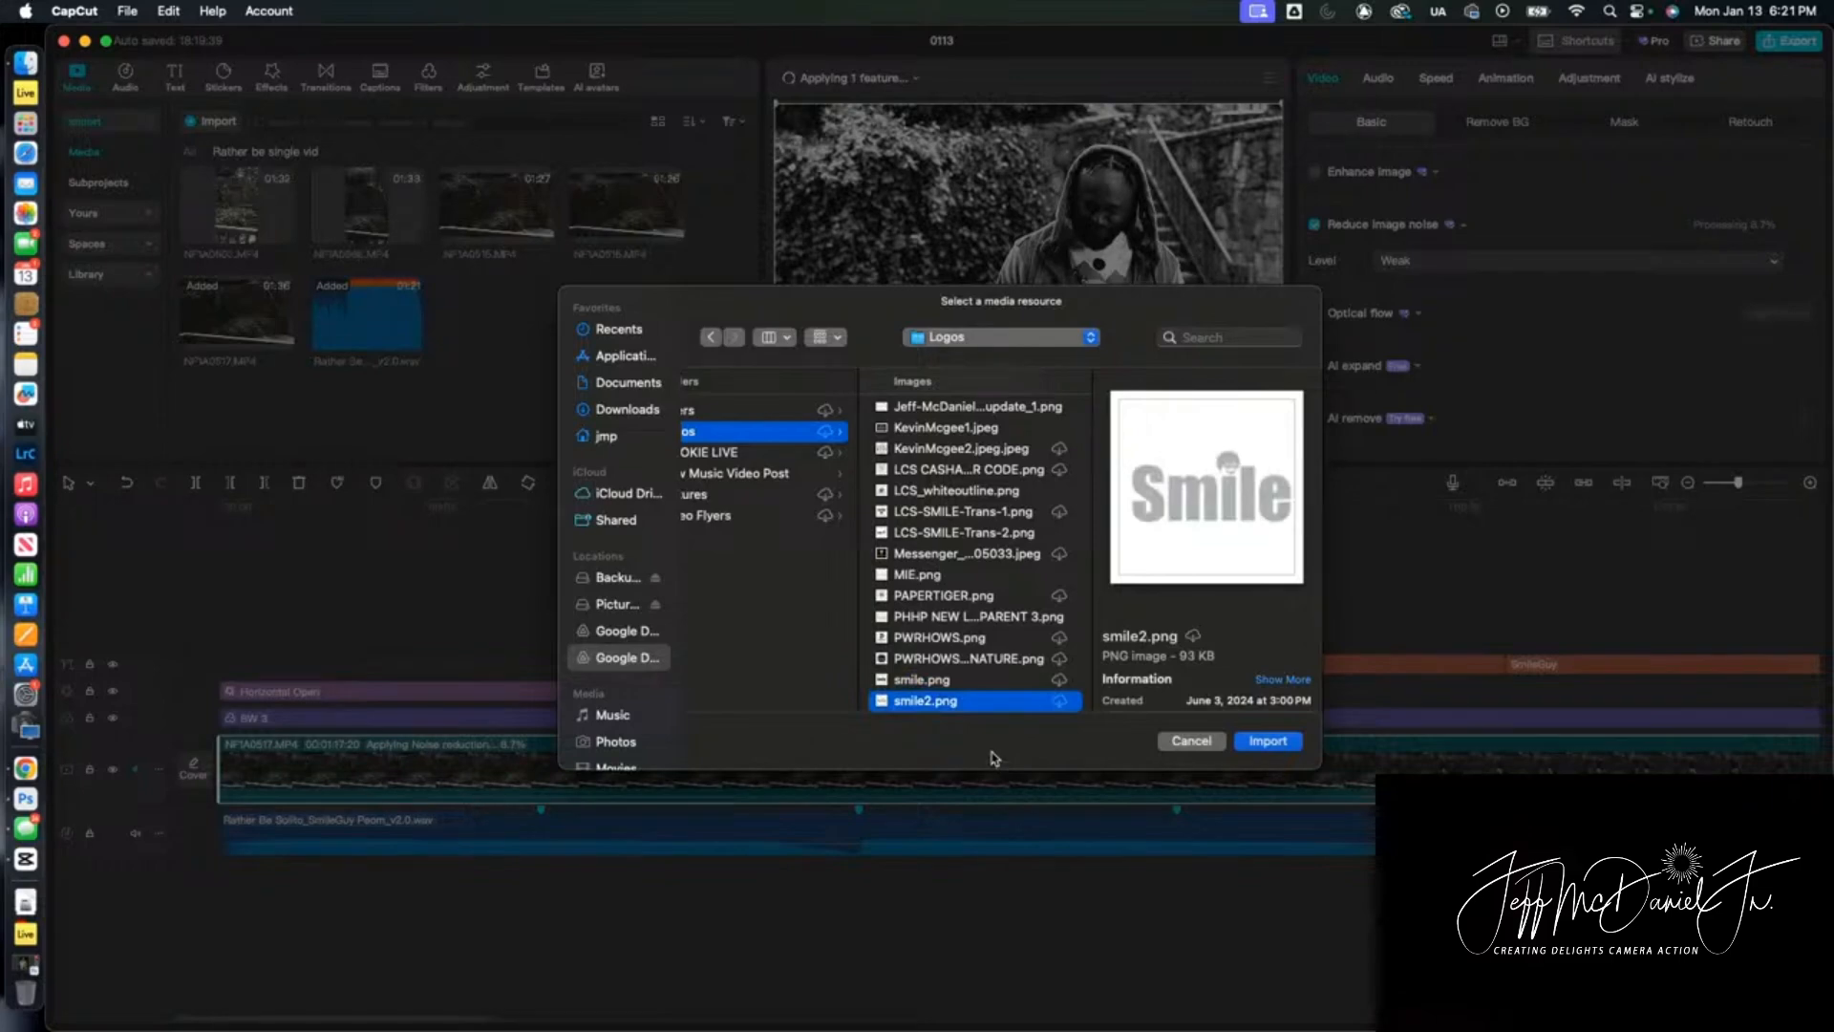
key(Down)
key(Up)
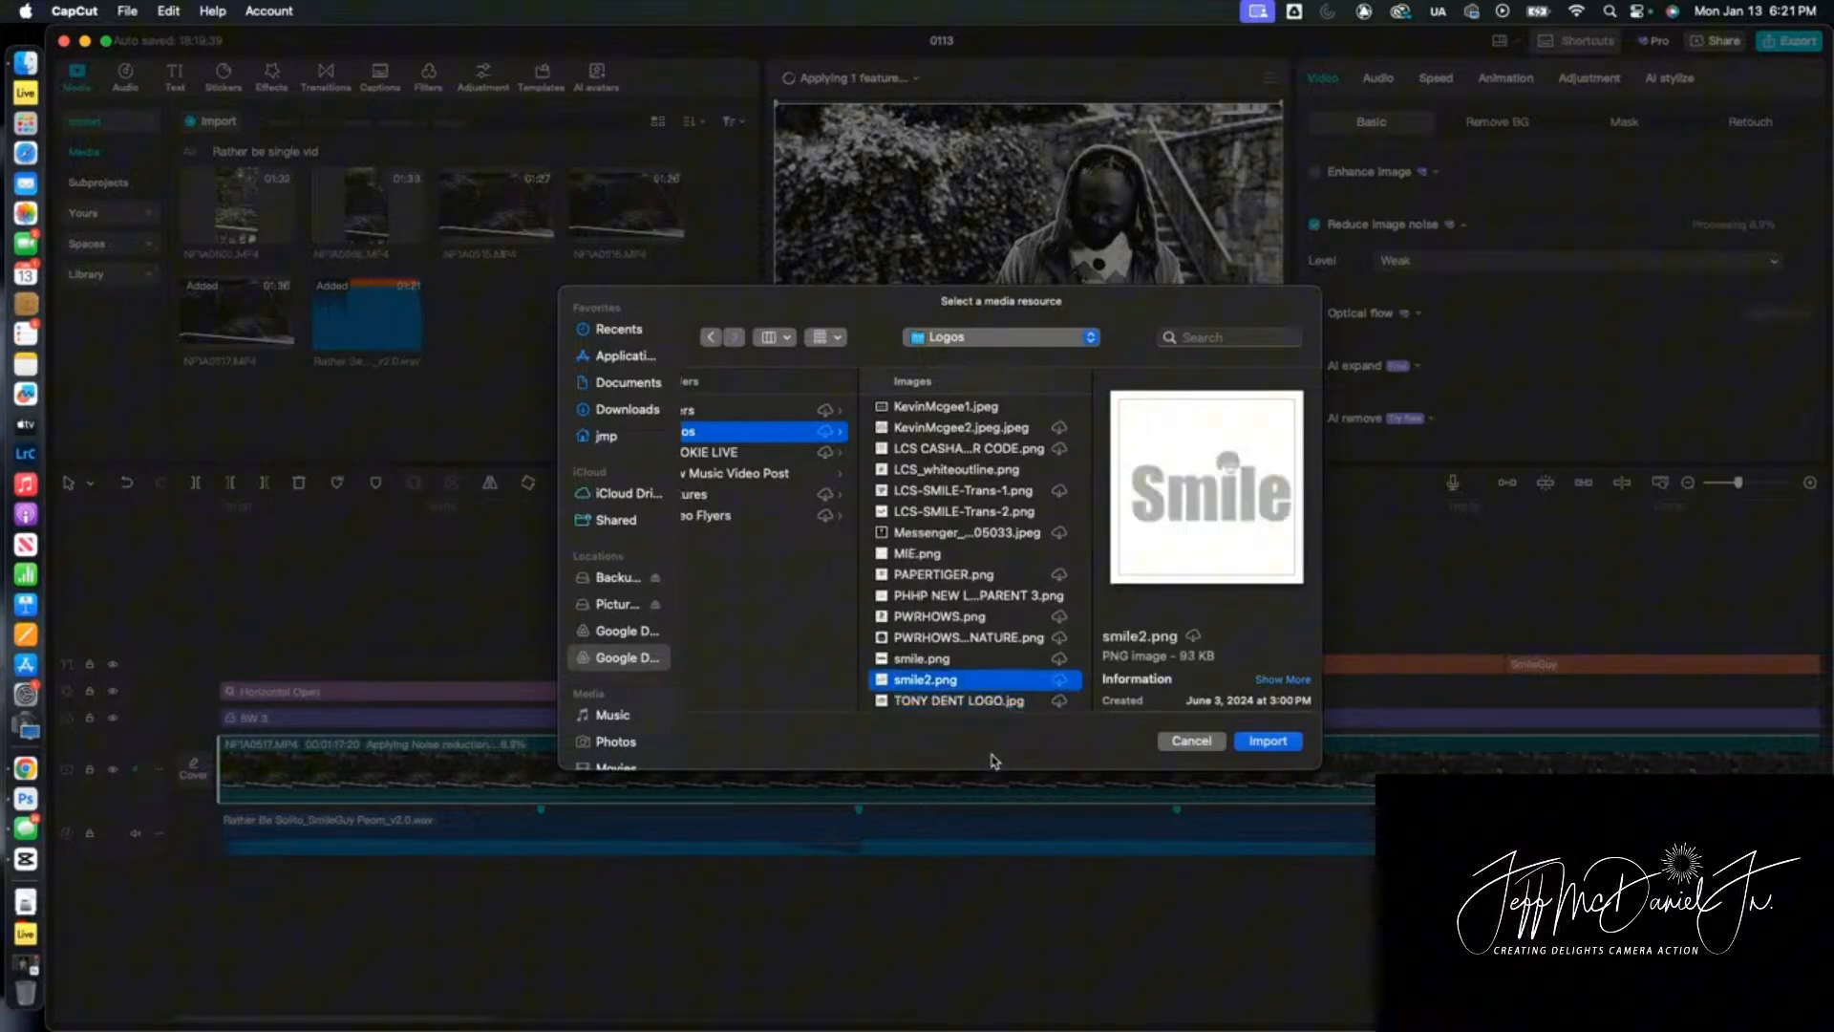
double_click(963, 684)
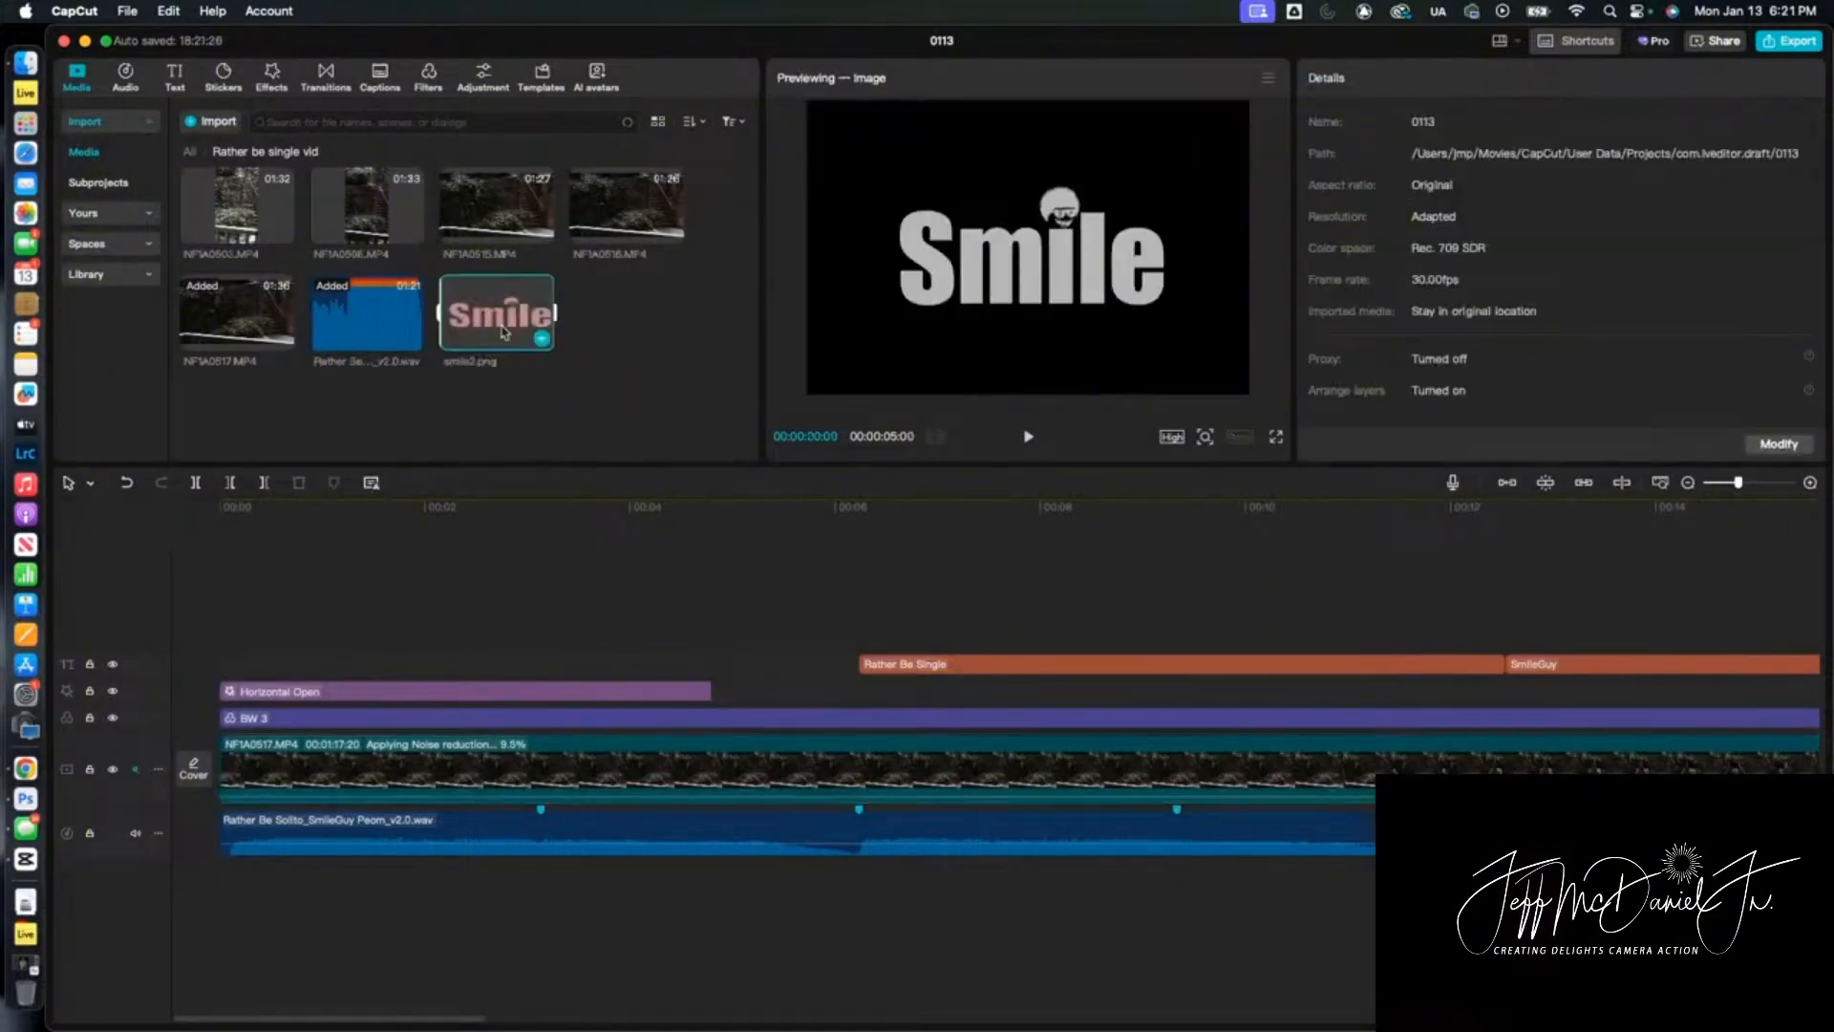
Overlay smile2.png at 00:00:20:09 as a 24% scale logo in the picture's lower-left corner, at about X -1581, Y -907
click(542, 338)
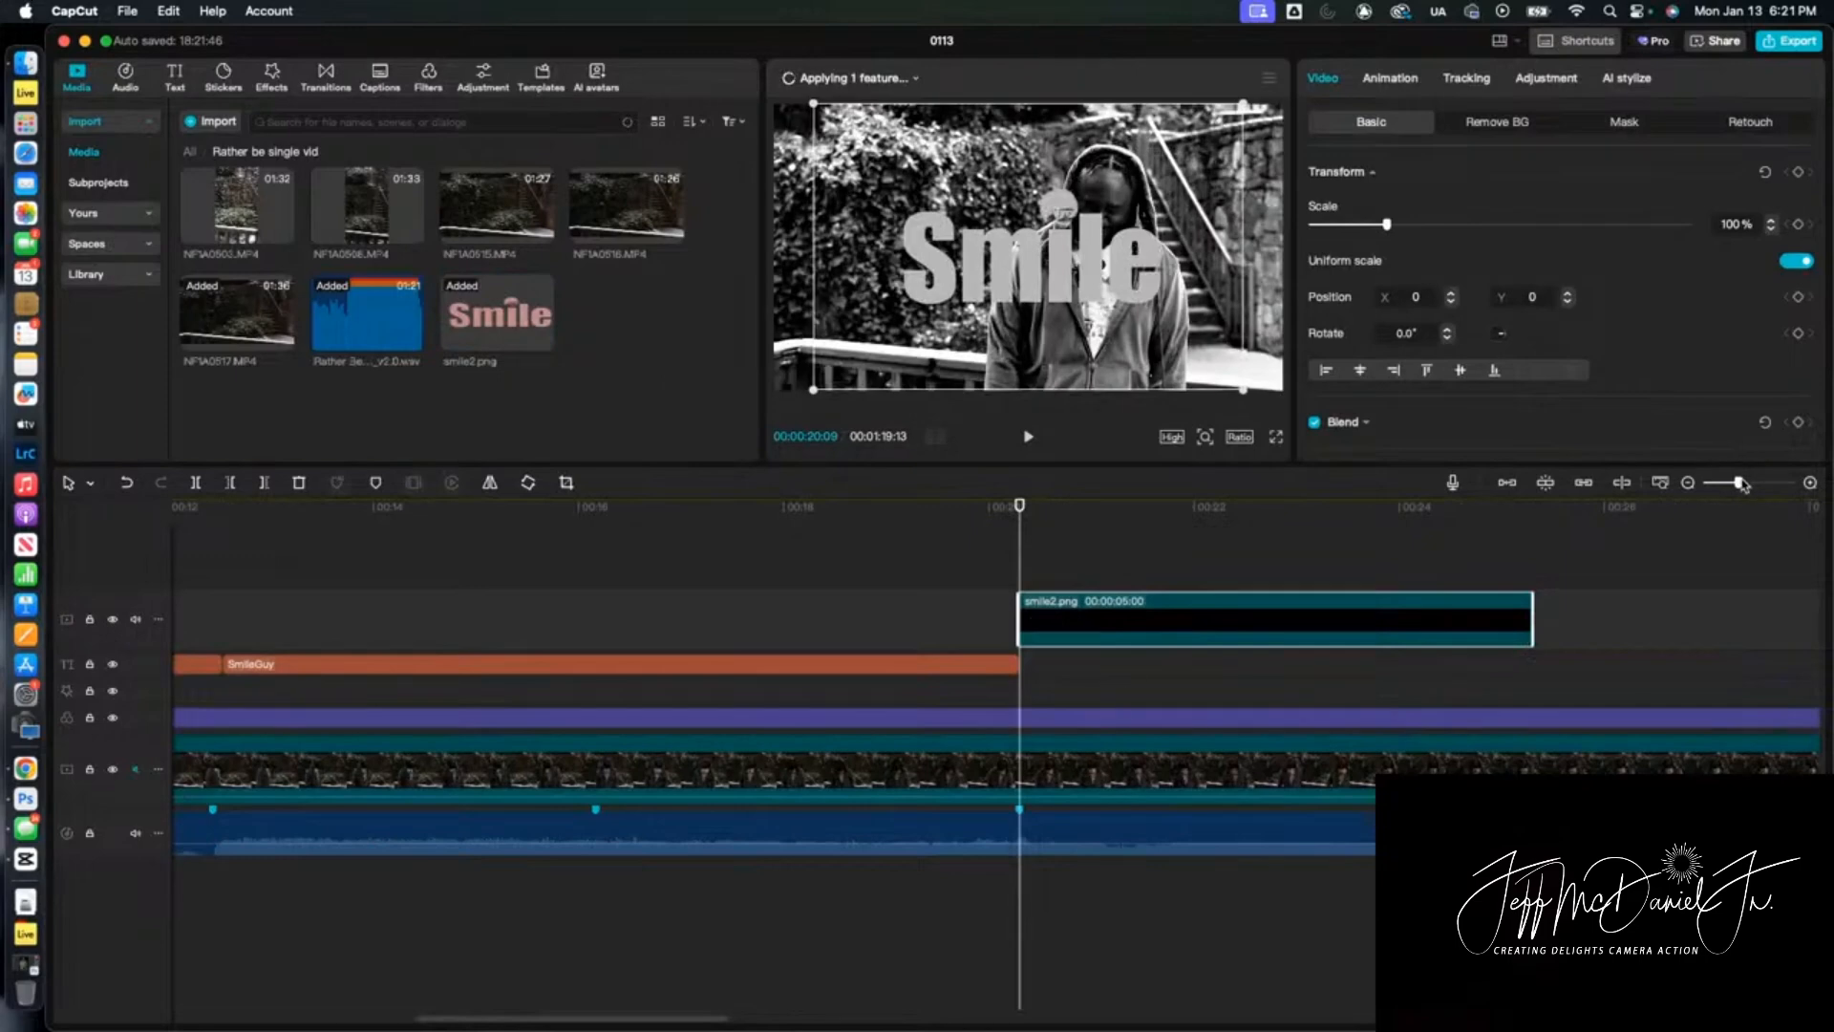
drag(1745, 482, 1720, 484)
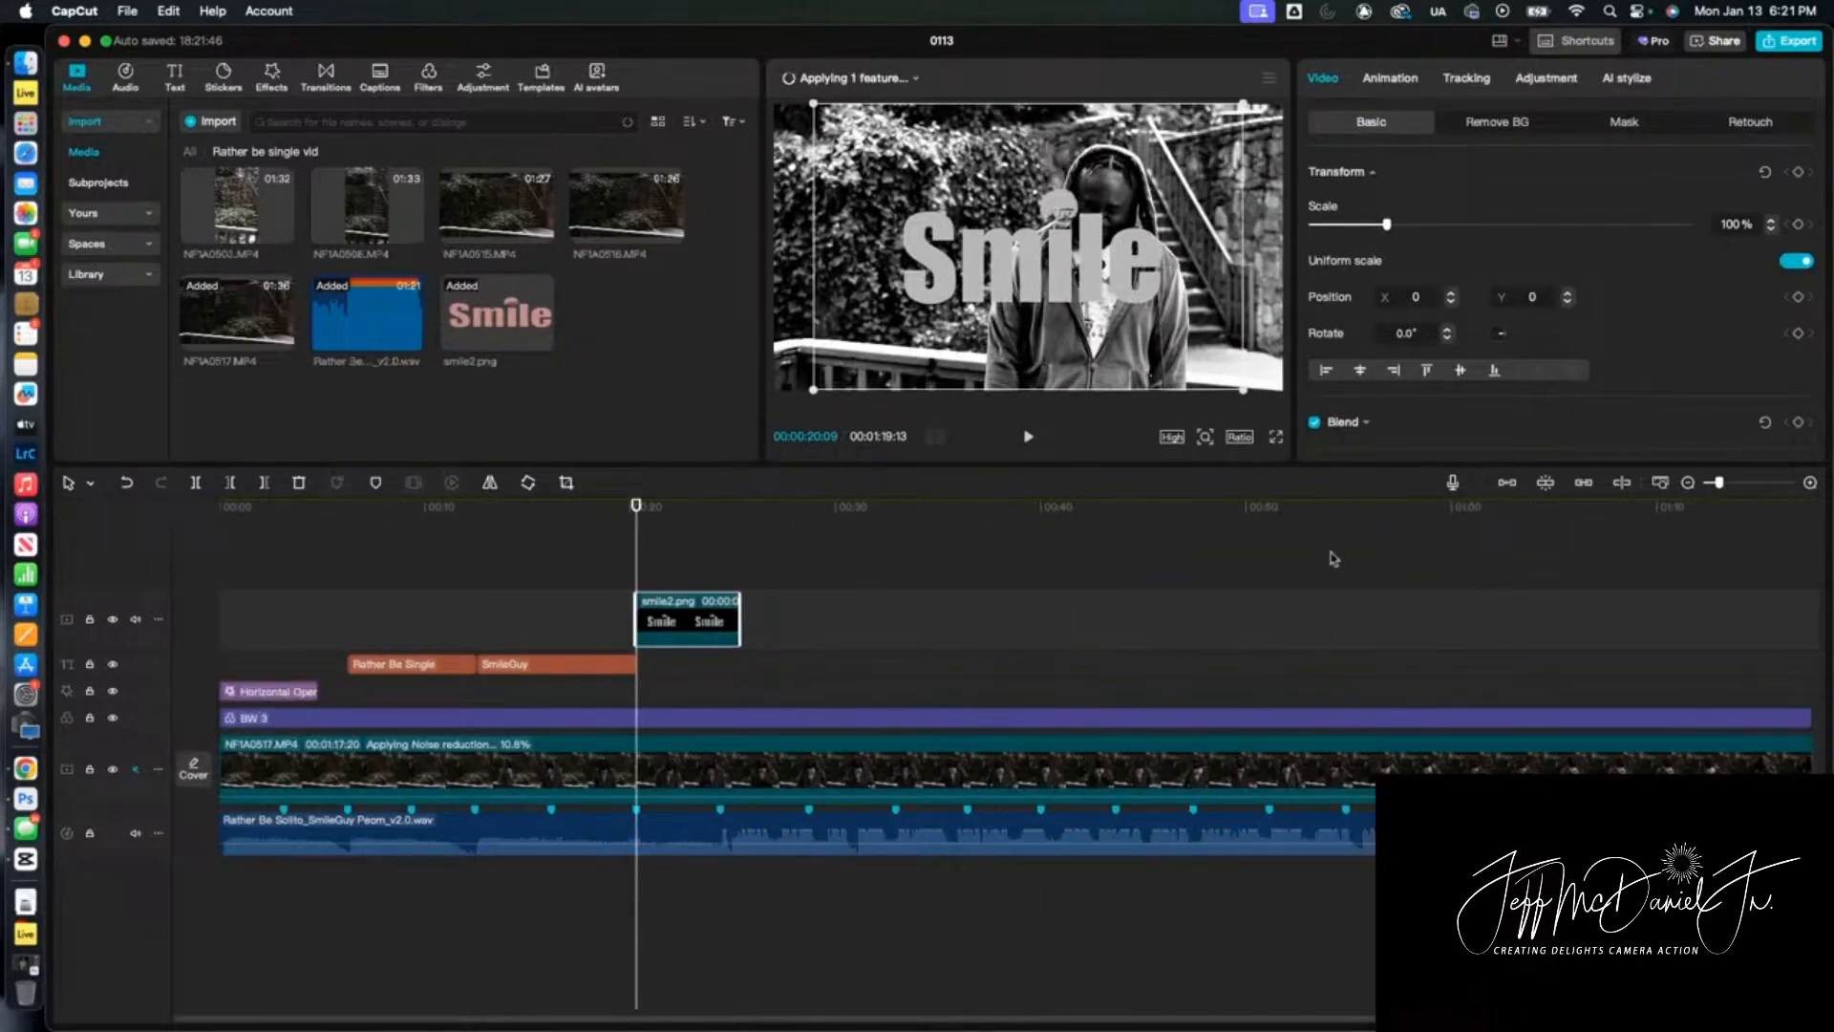
drag(1386, 225, 1329, 226)
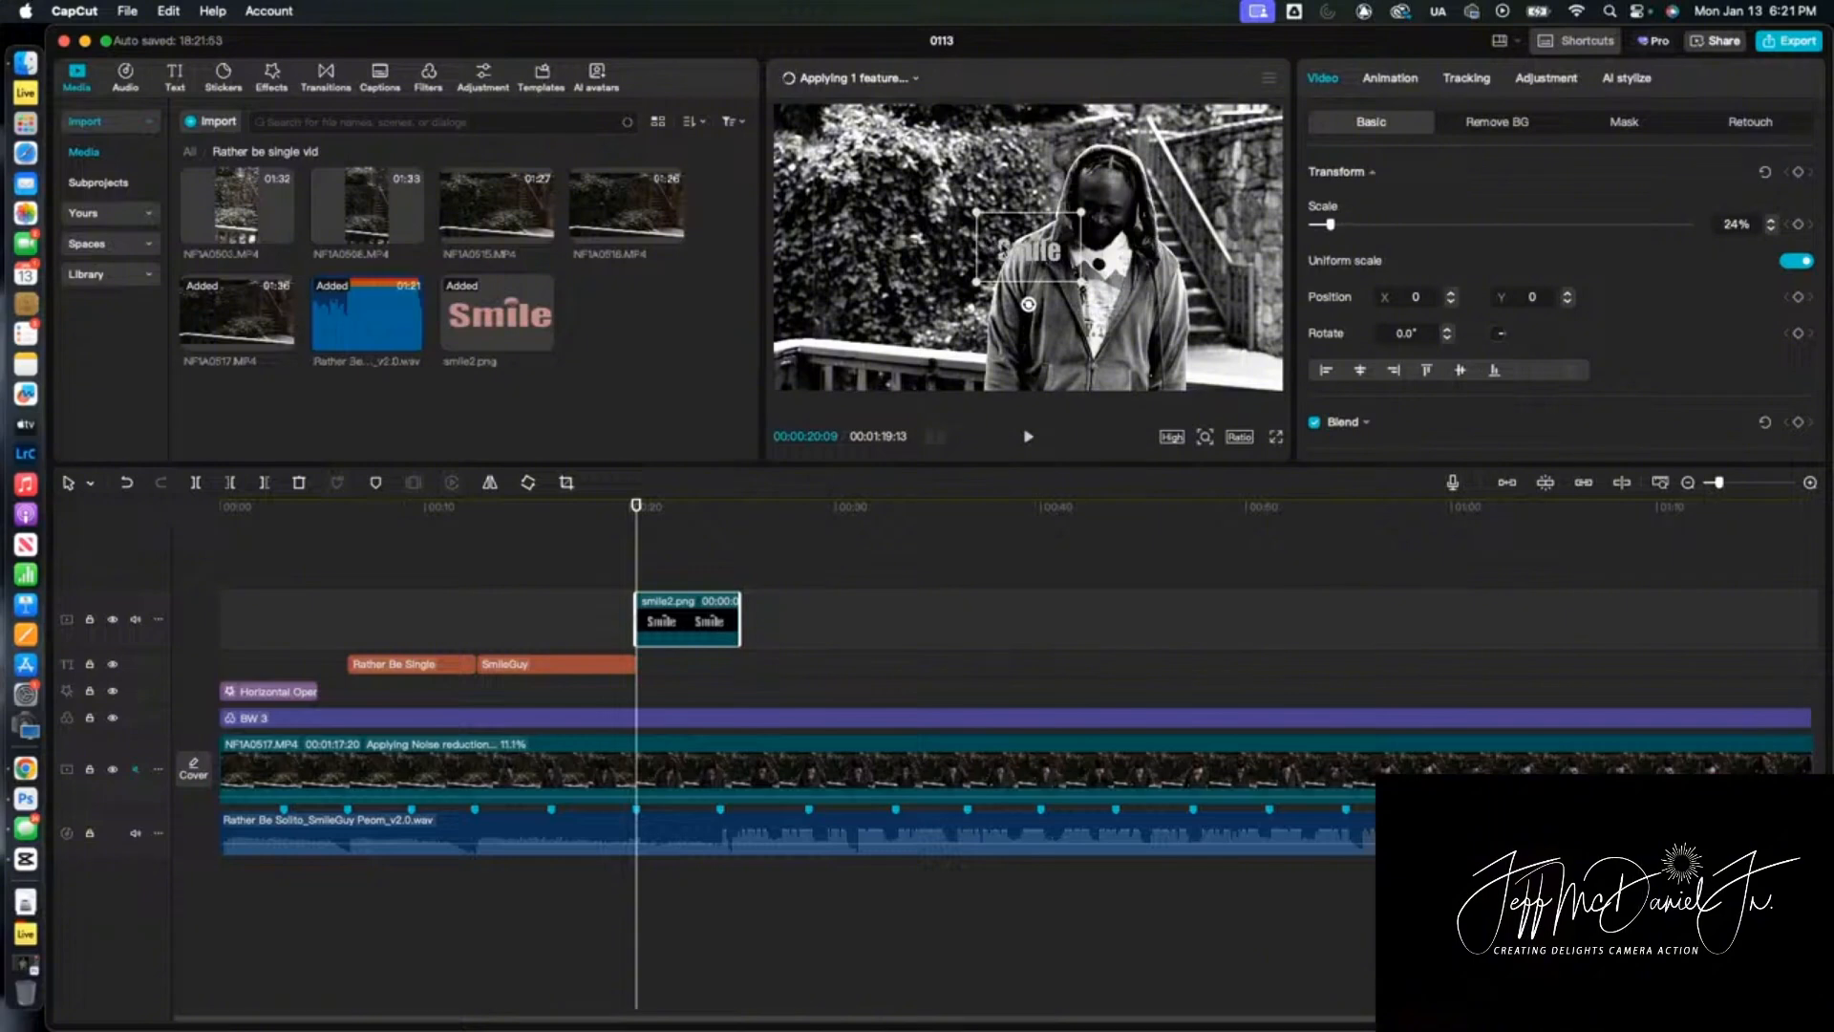
drag(1027, 255, 818, 375)
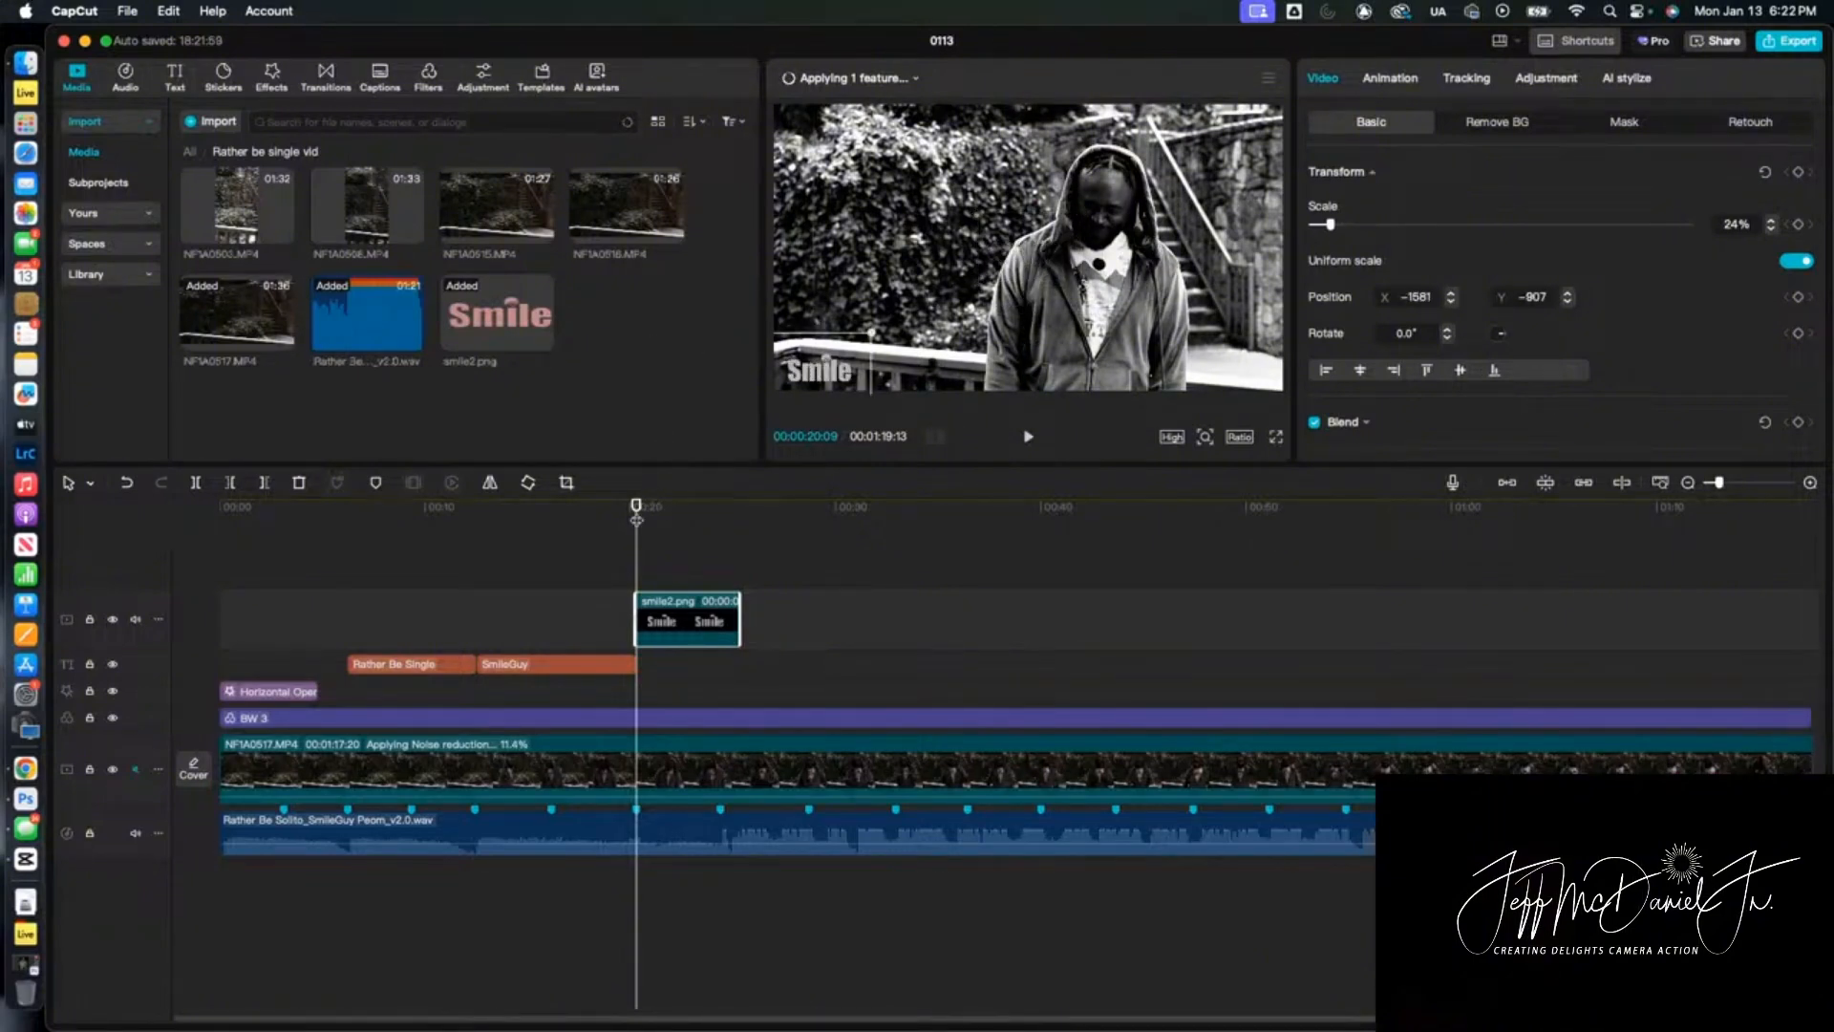
Apply the Fade In entrance animation to the smile2.png logo clip
key(Home)
click(1390, 77)
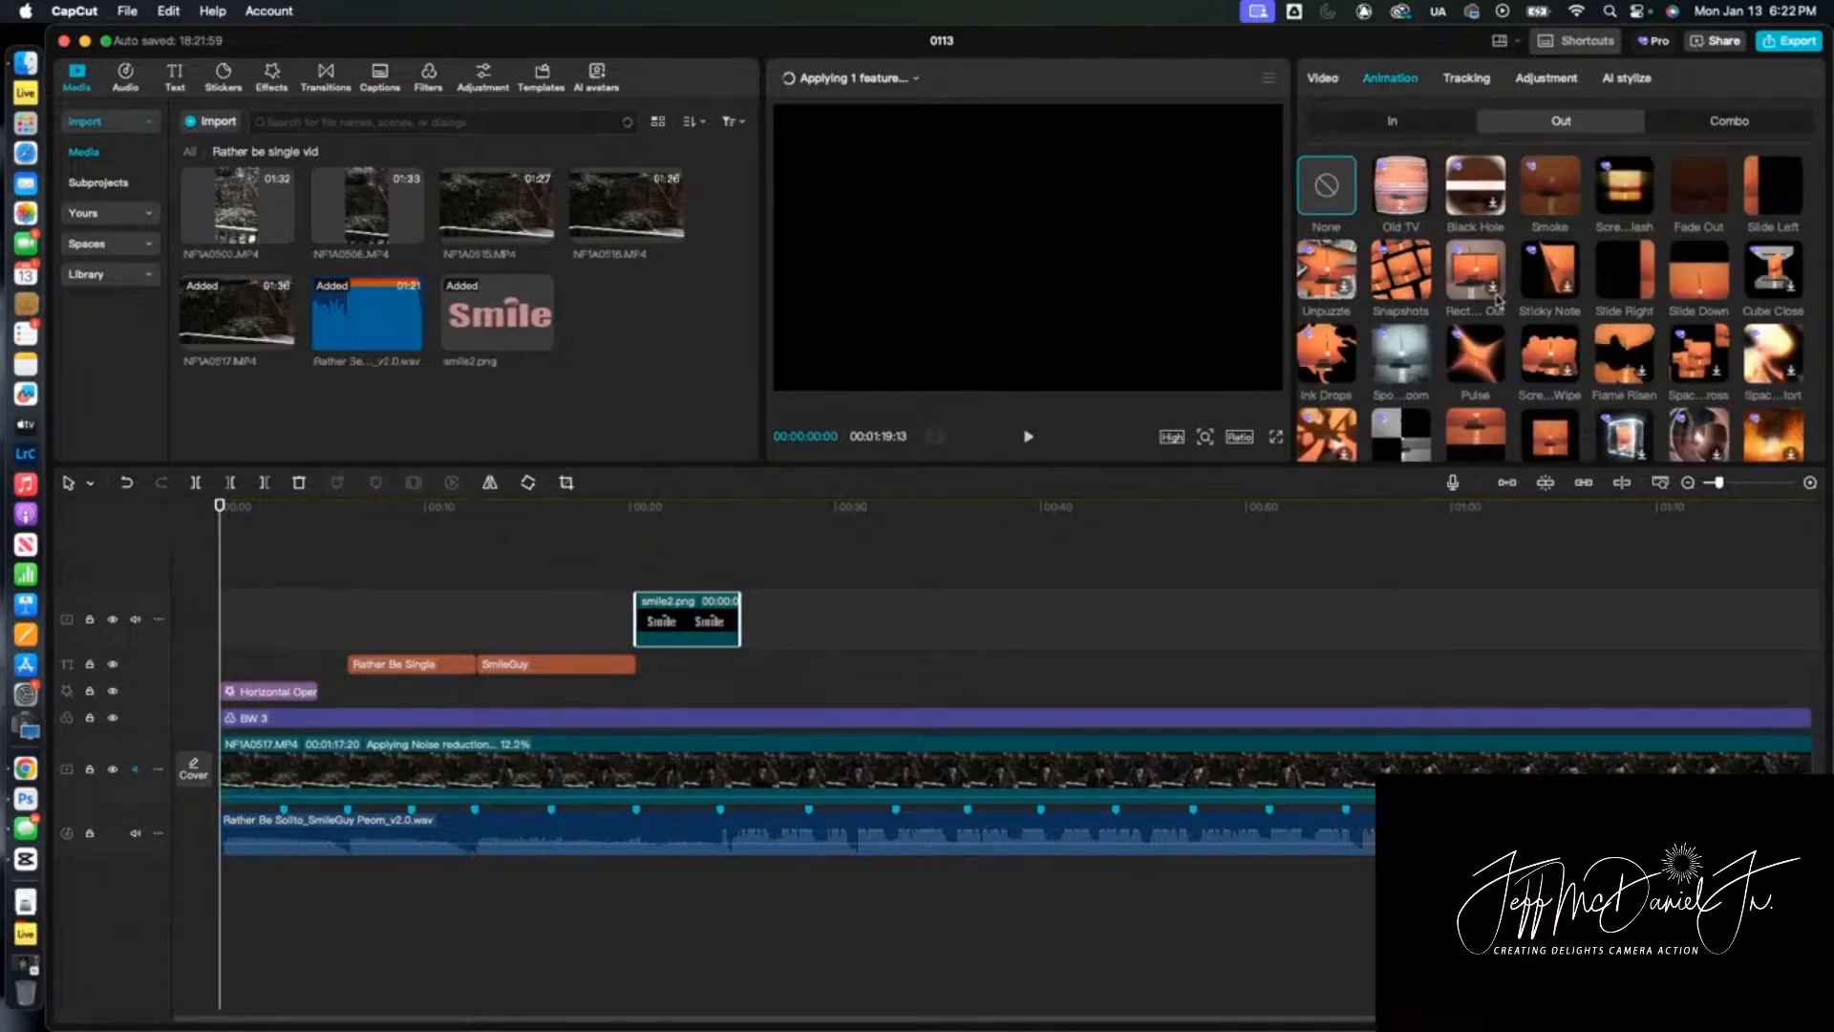
click(1395, 122)
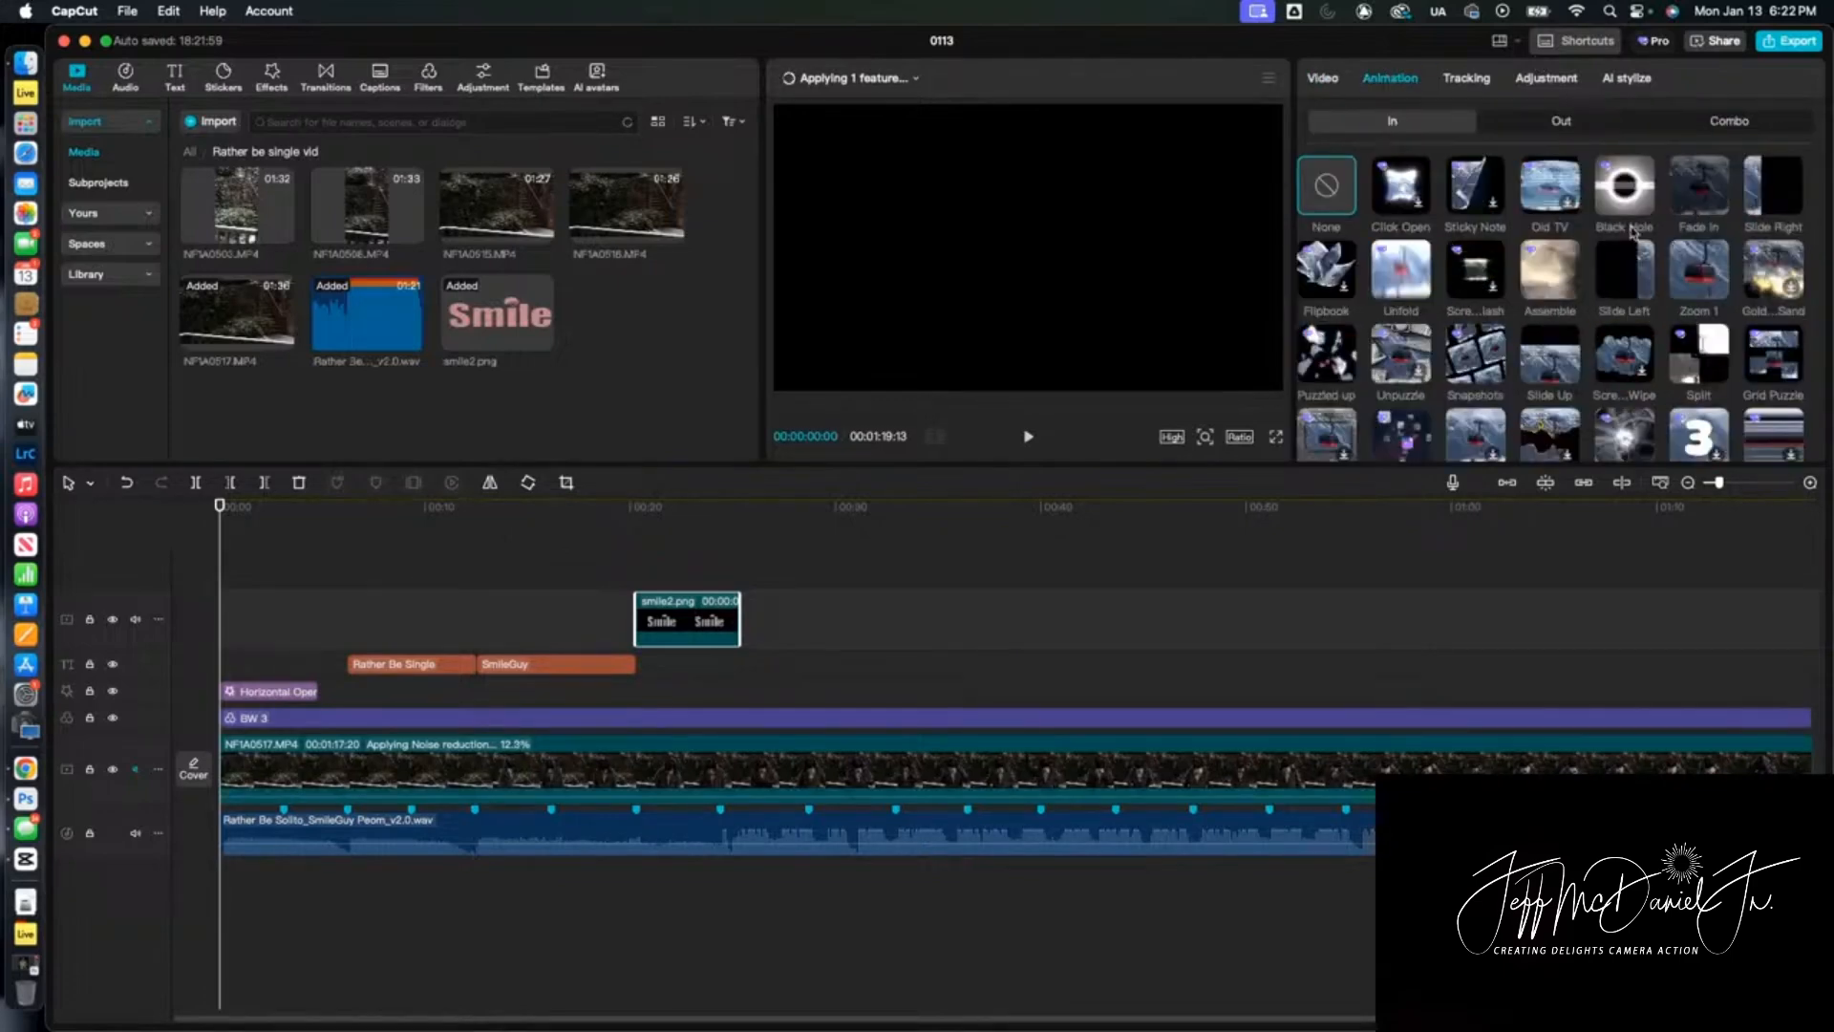
click(1691, 191)
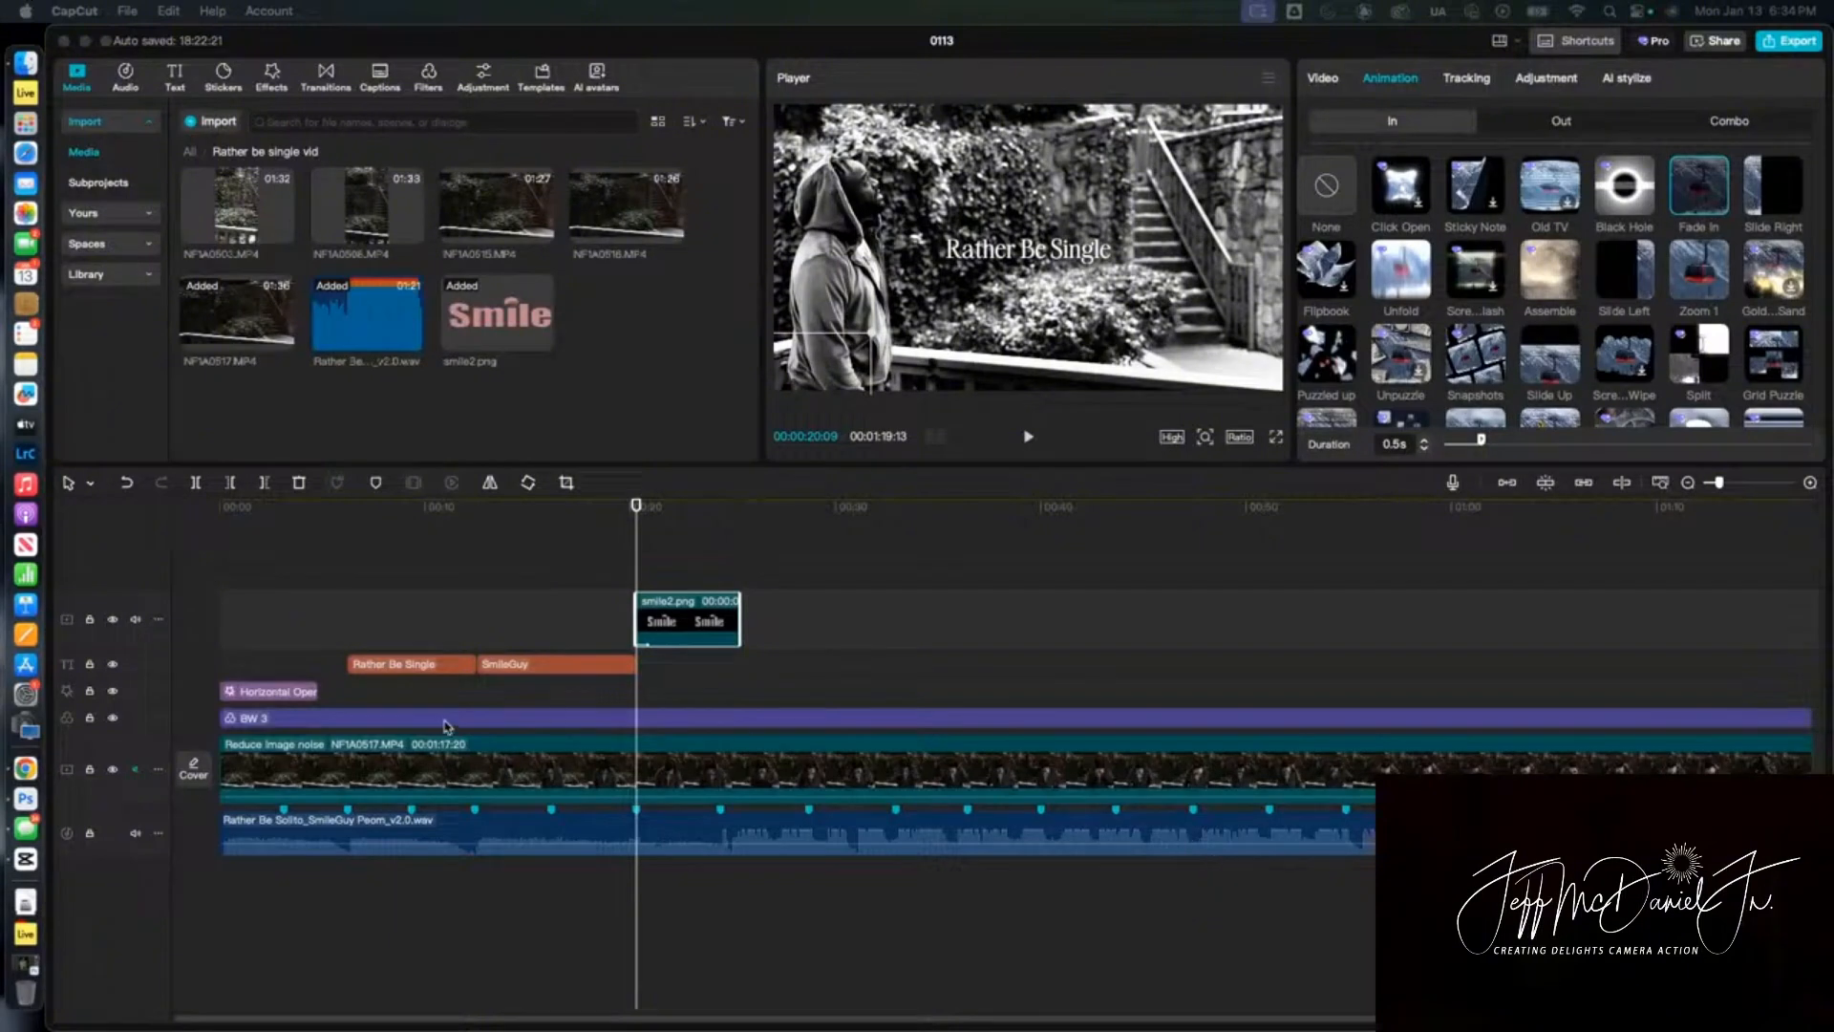
Extend the smile2.png clip to about 00:00:20:26 long and give it the Fade Out exit animation
drag(638, 508, 218, 544)
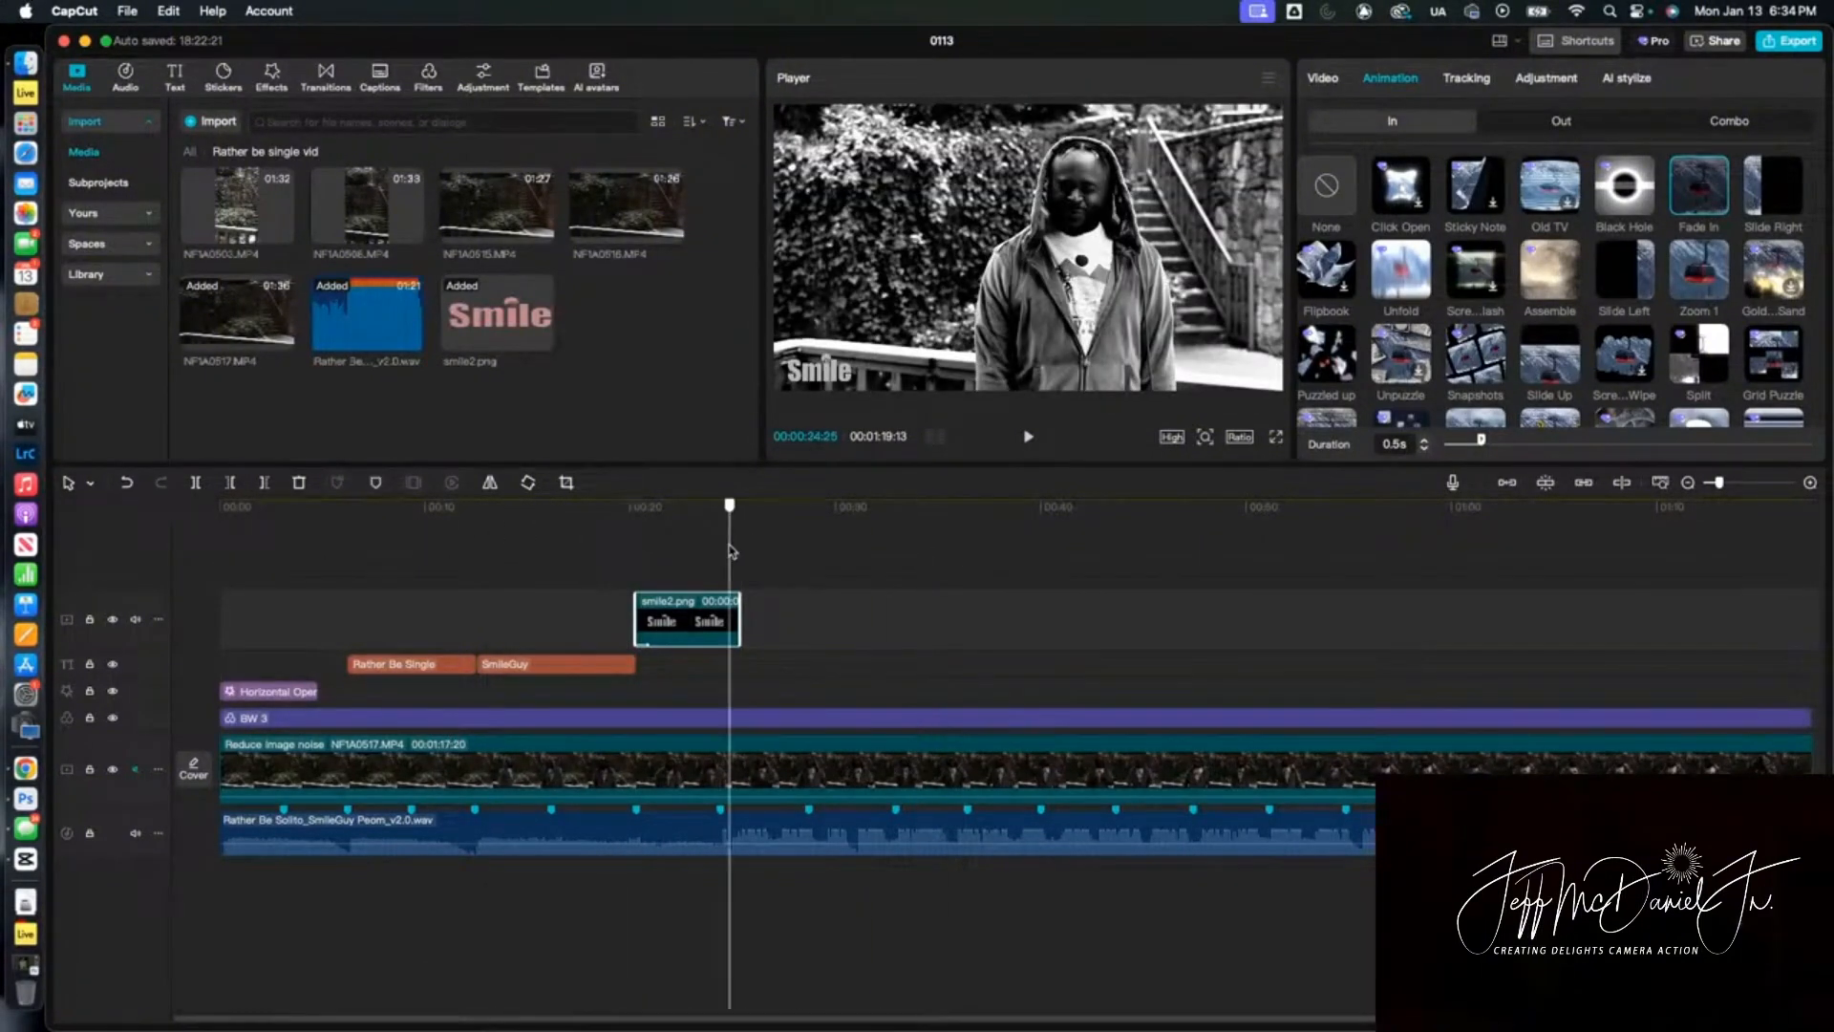
drag(350, 573, 1062, 623)
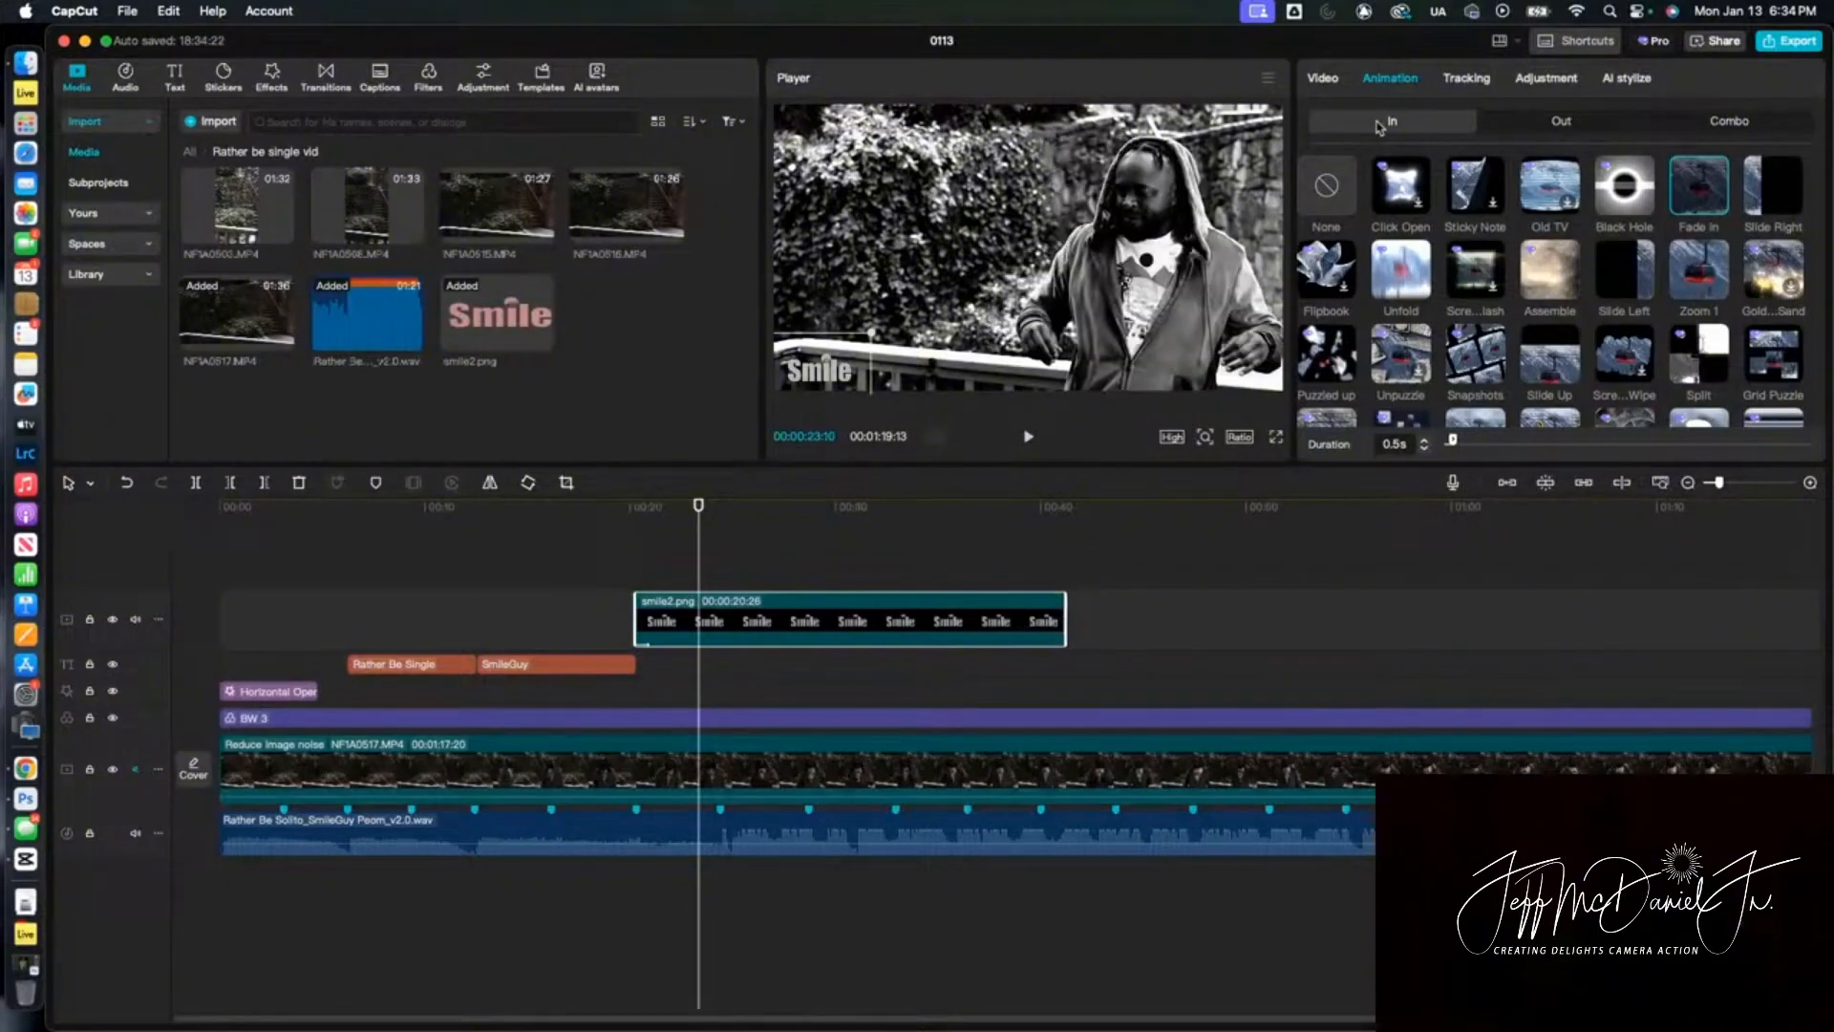
click(1566, 121)
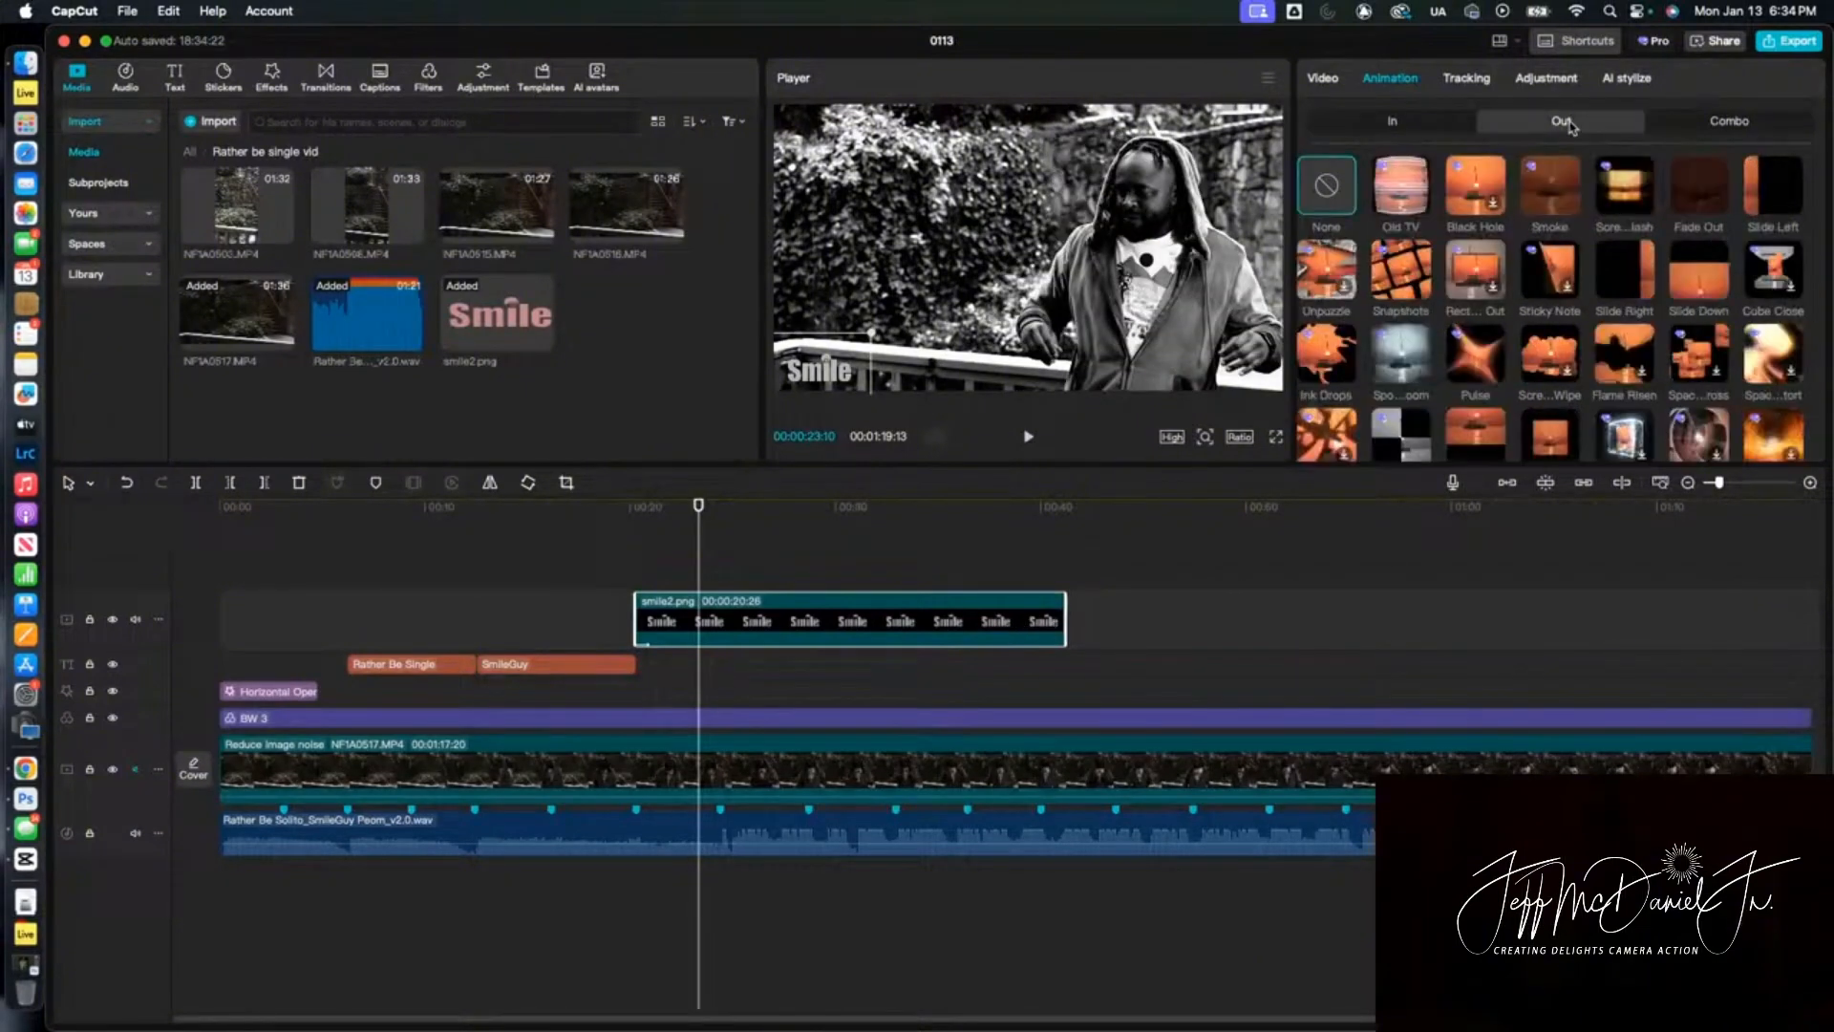
click(1698, 187)
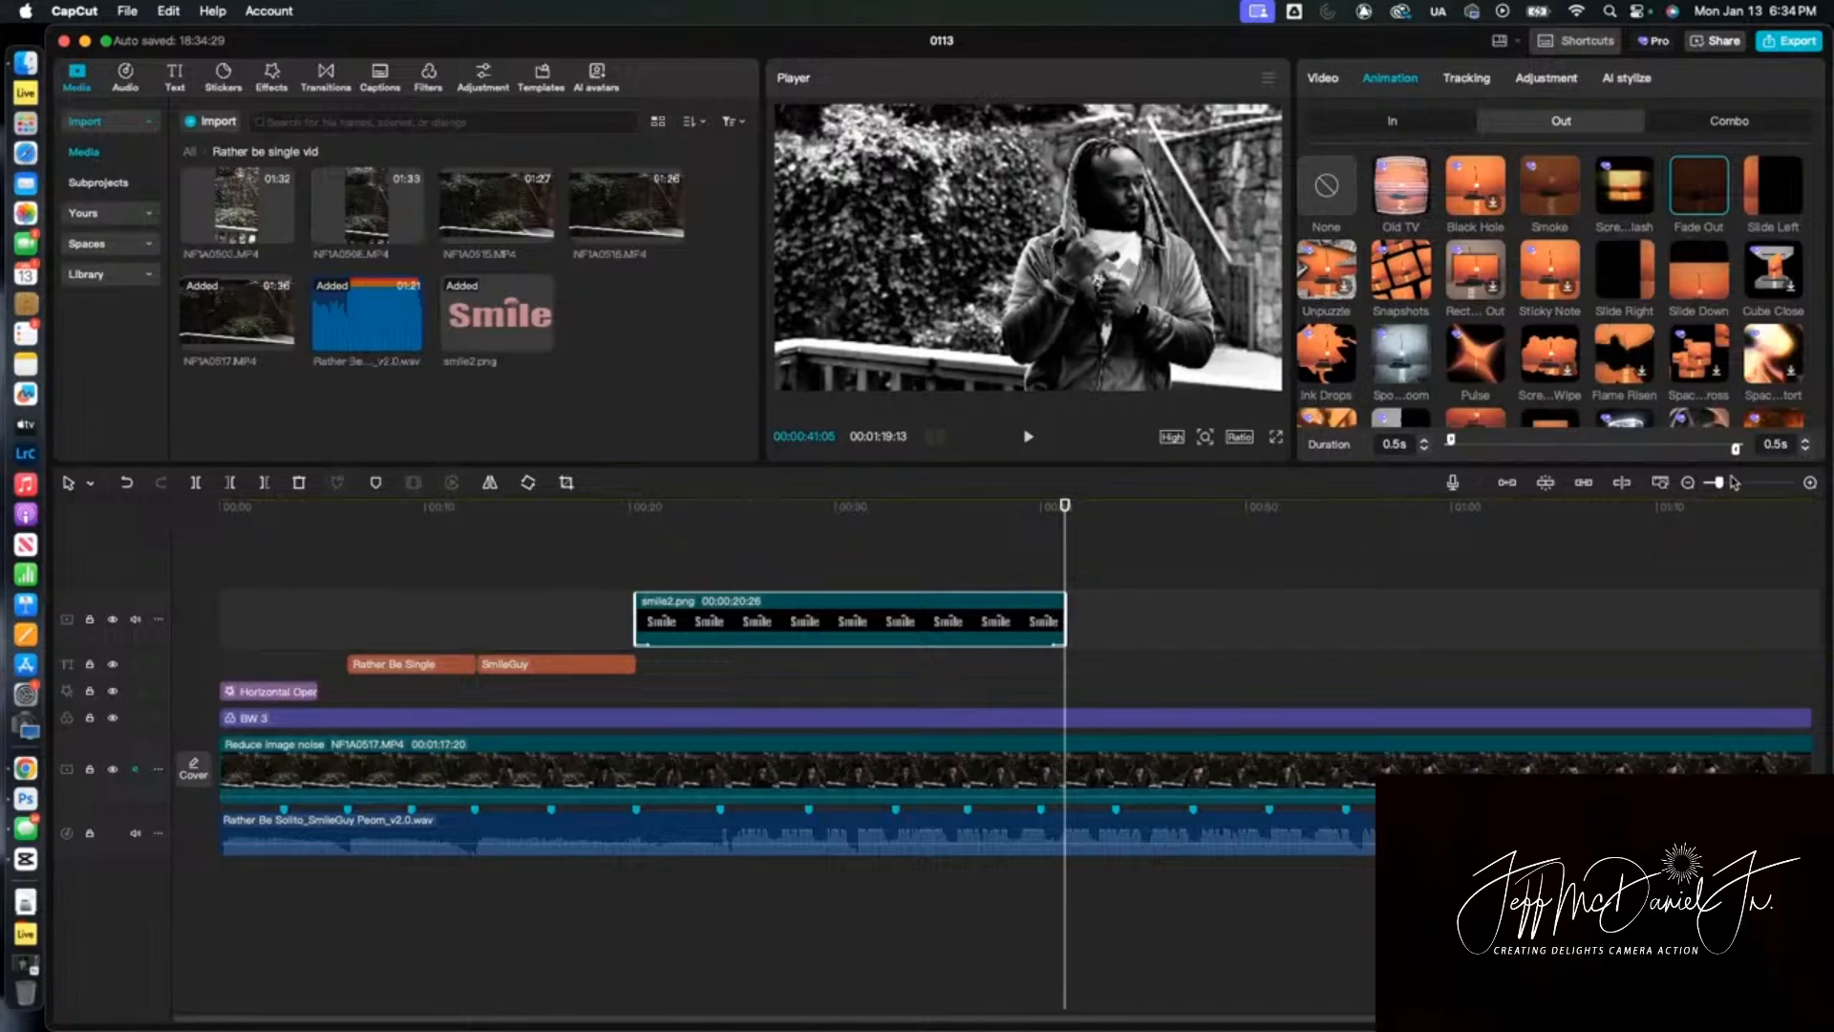
Trim the end of the smile2.png clip back to the beat marker near 40 seconds and reapply the Fade Out animation
drag(1719, 482, 1751, 482)
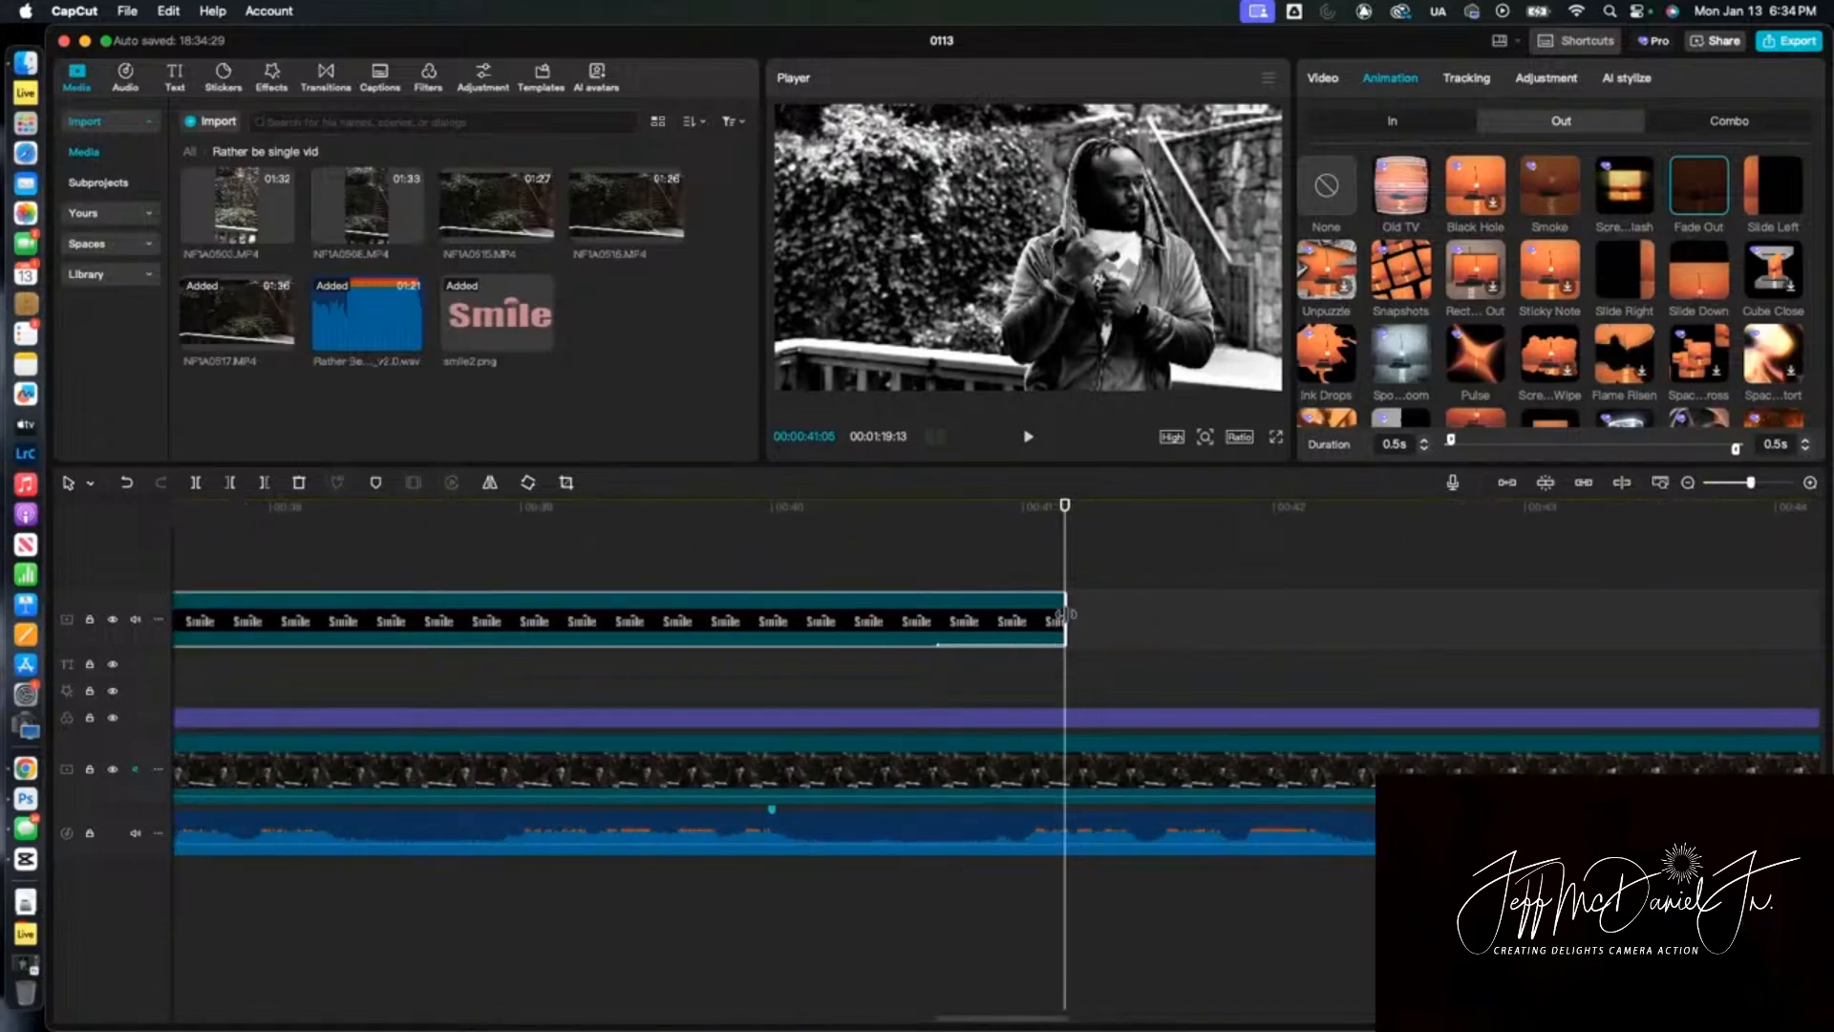
drag(1016, 619, 781, 642)
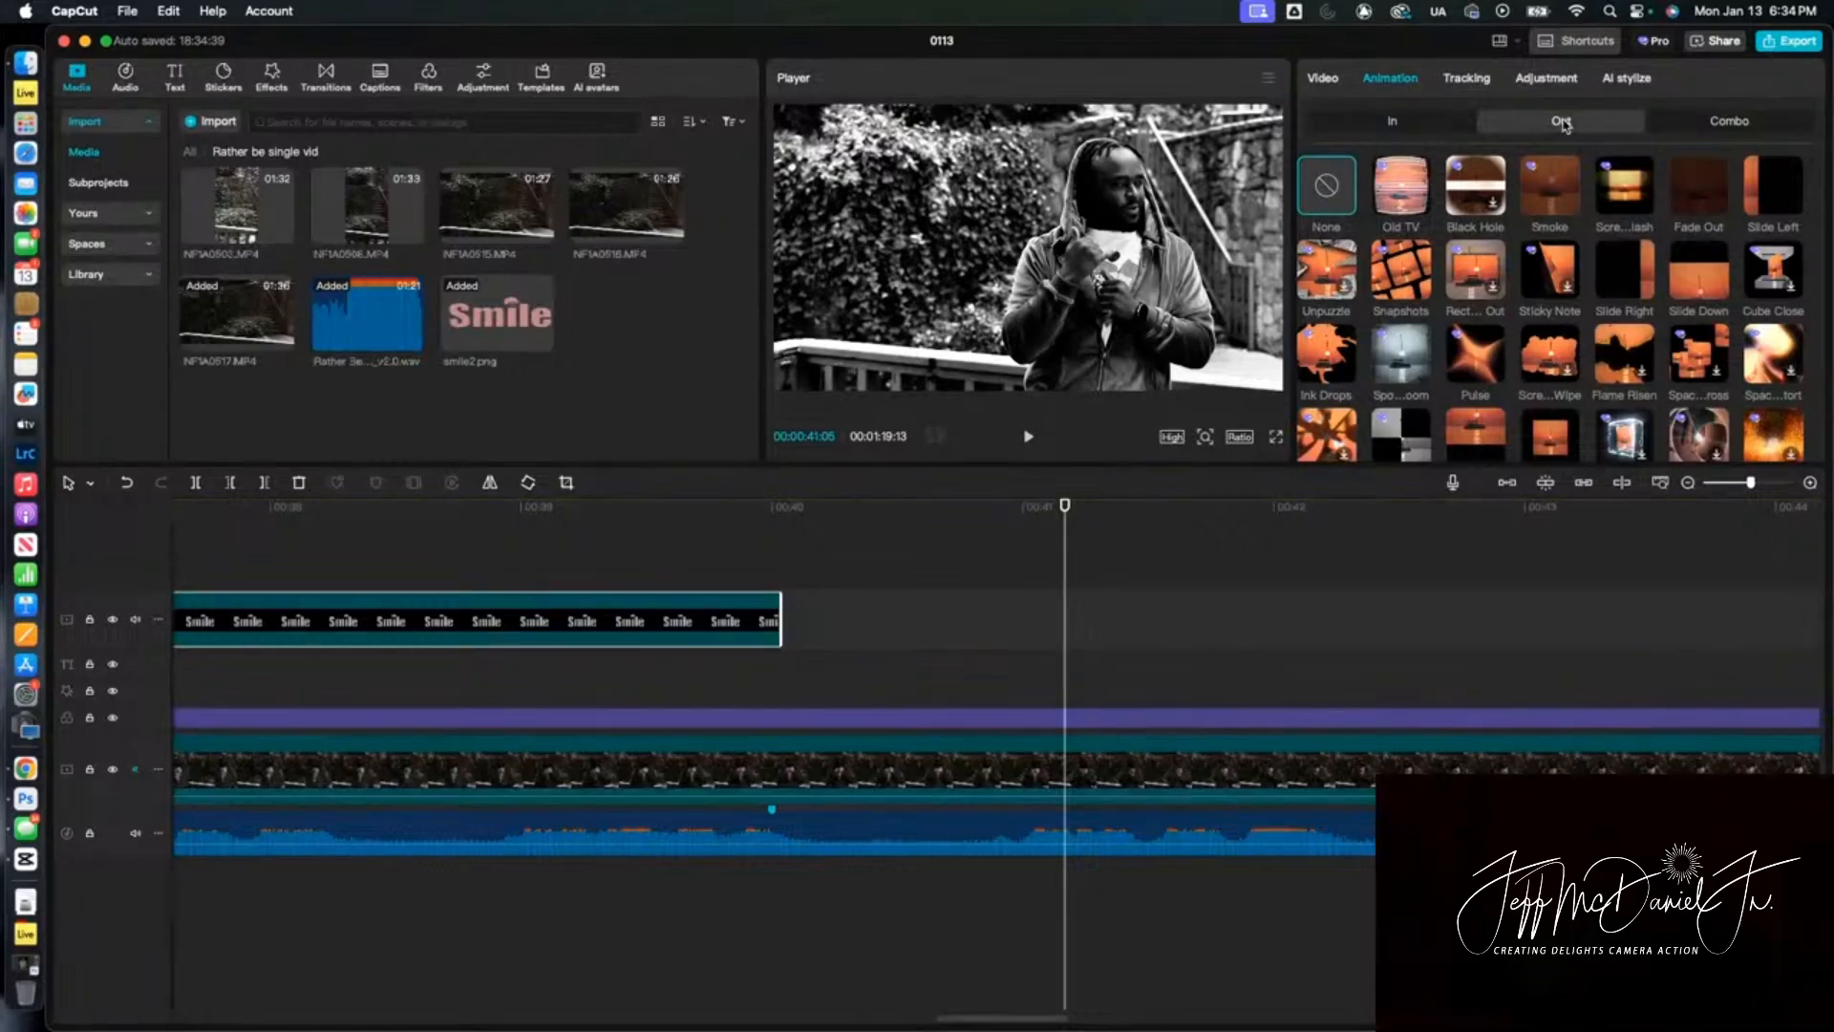
click(1698, 185)
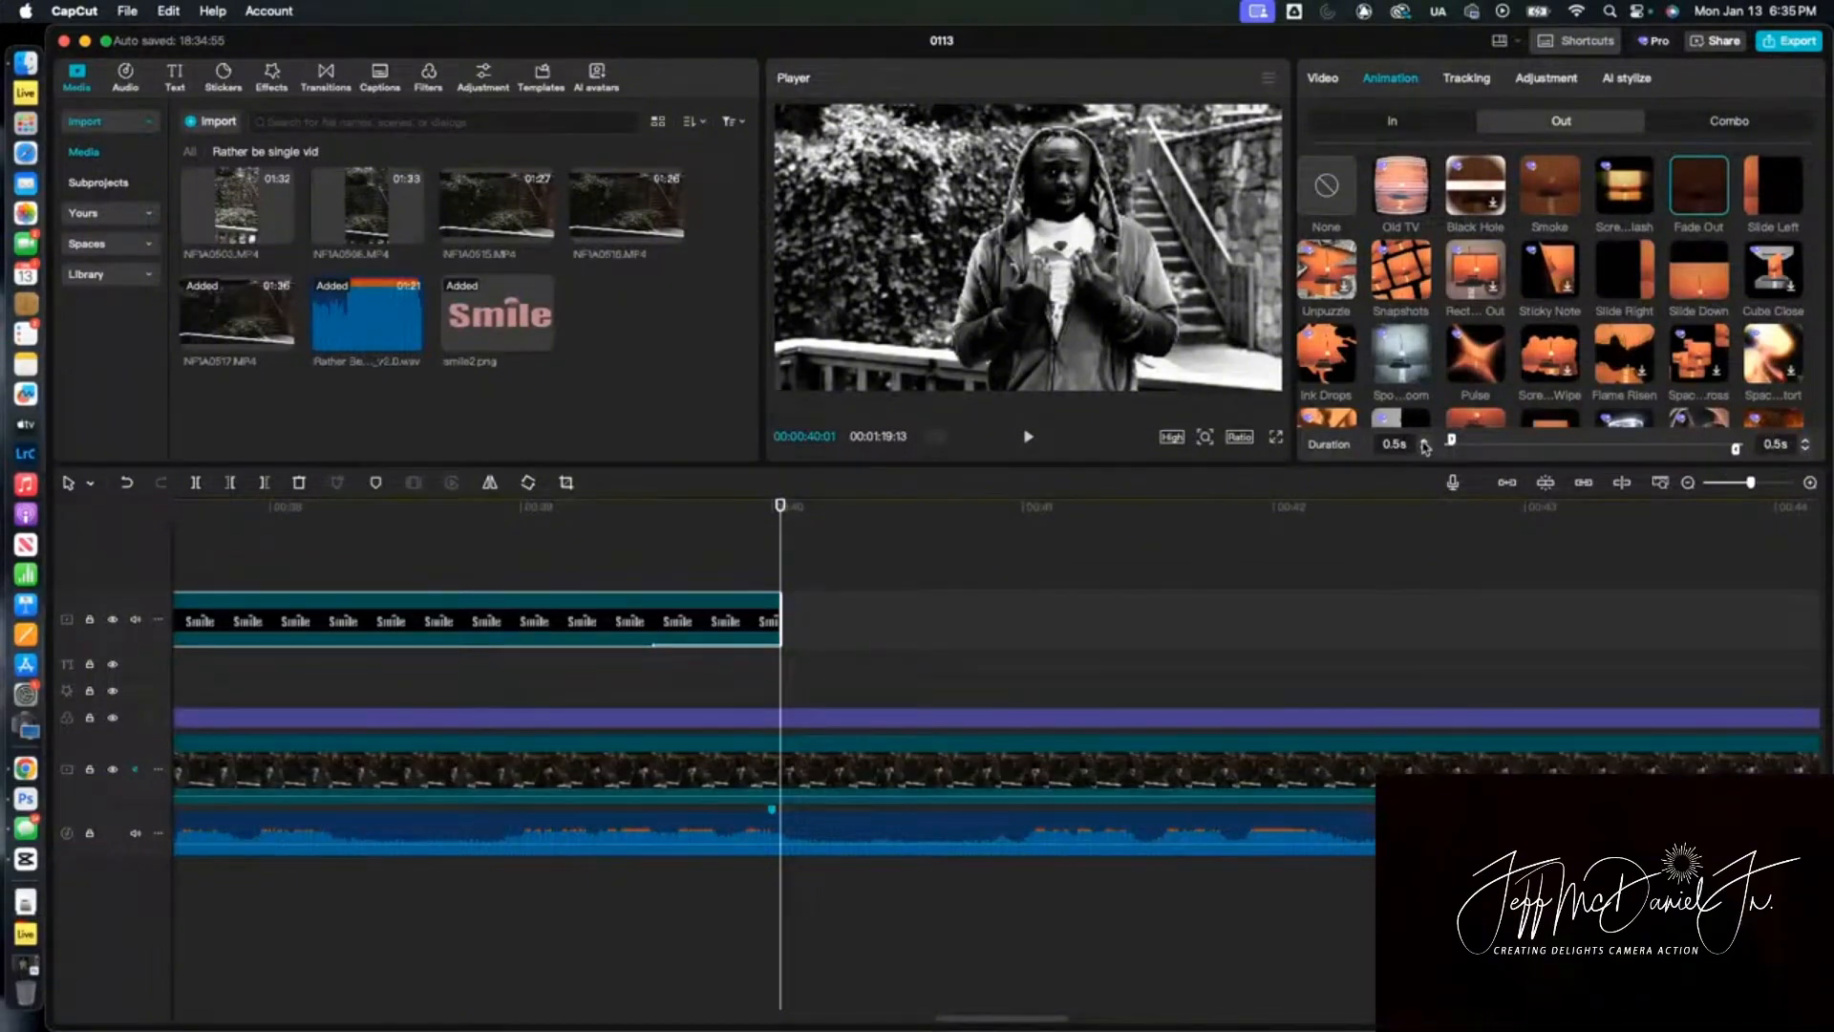
Set both the Fade In and Fade Out durations of the logo clip to 0.8 s
click(1425, 447)
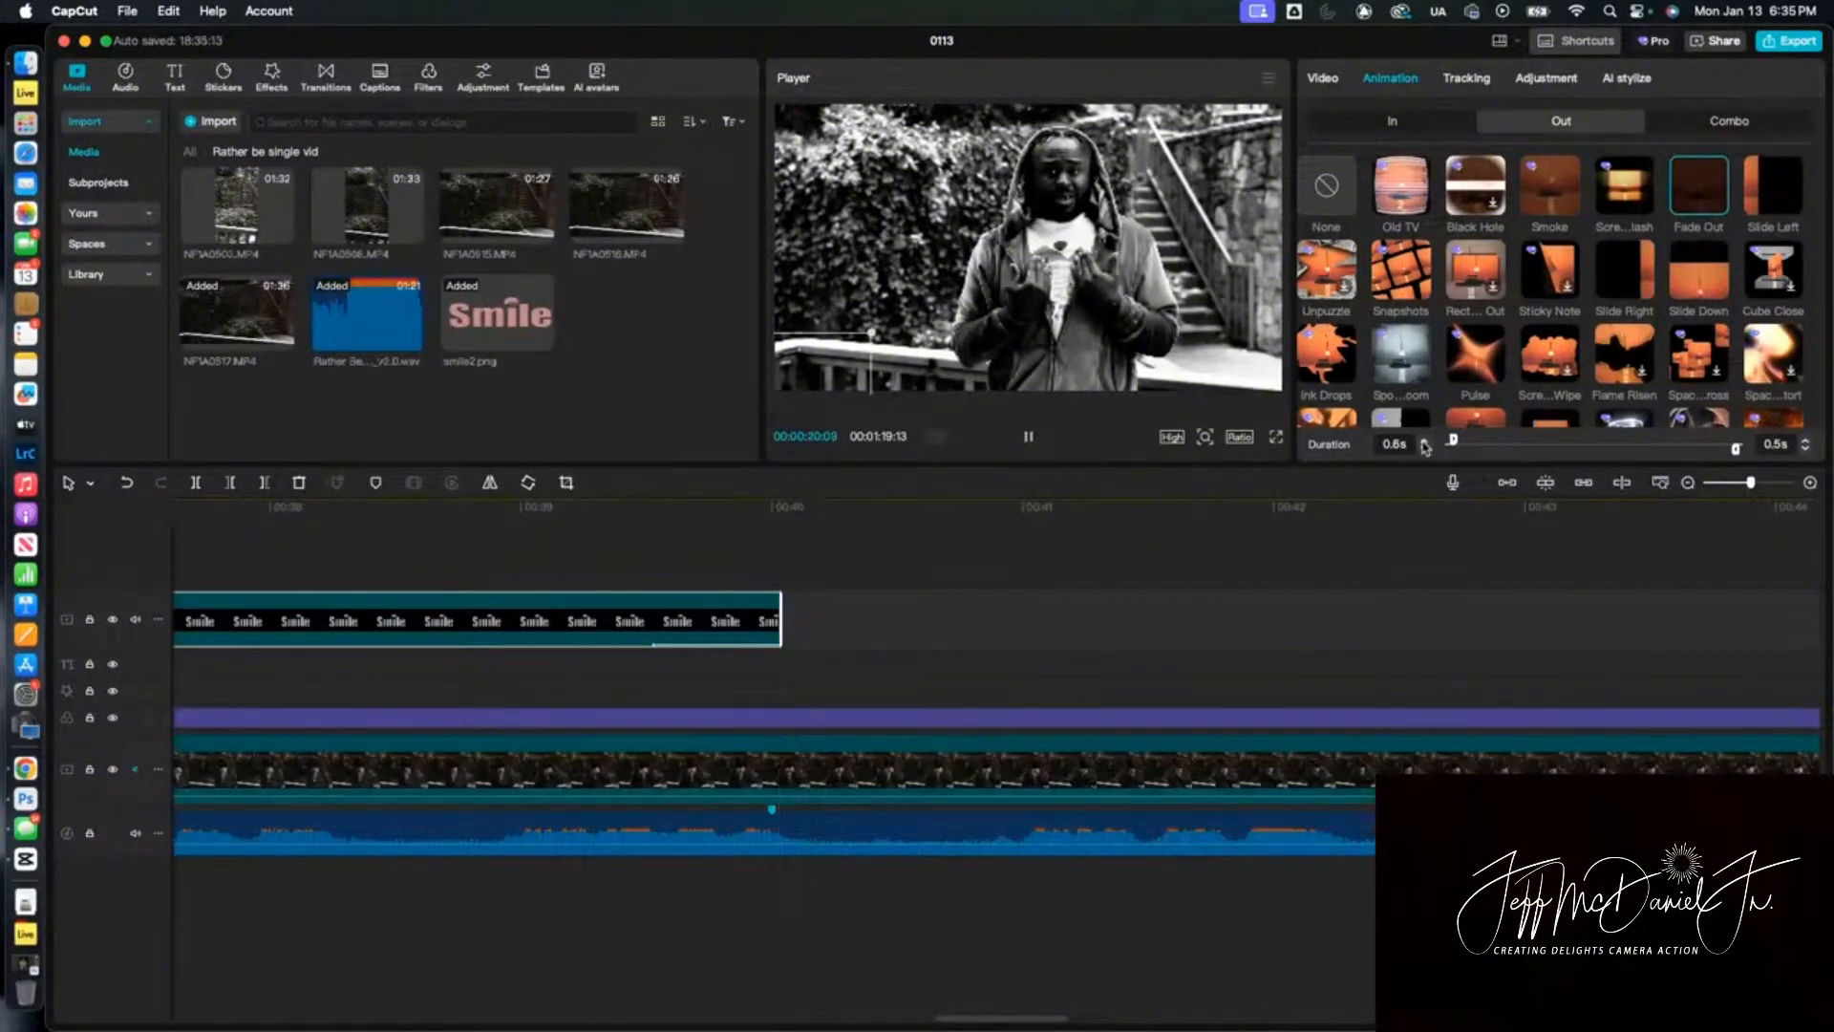
click(1423, 449)
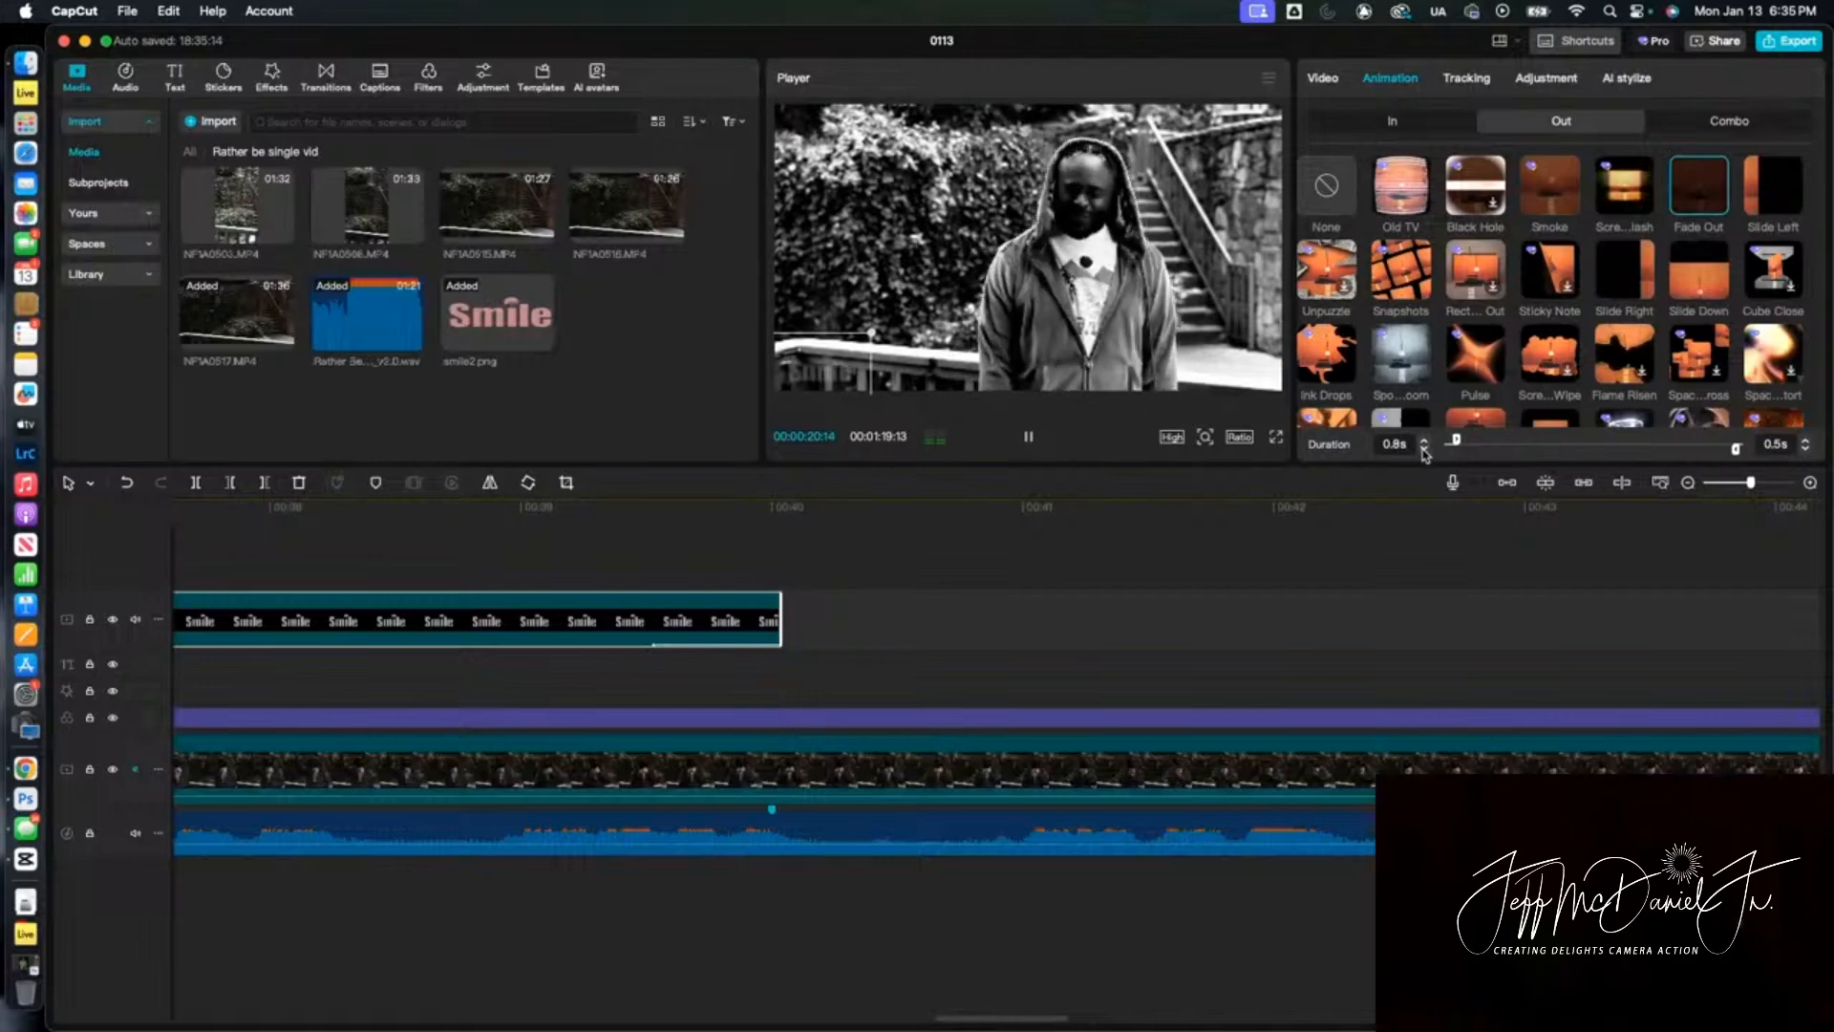
click(1803, 440)
click(1805, 440)
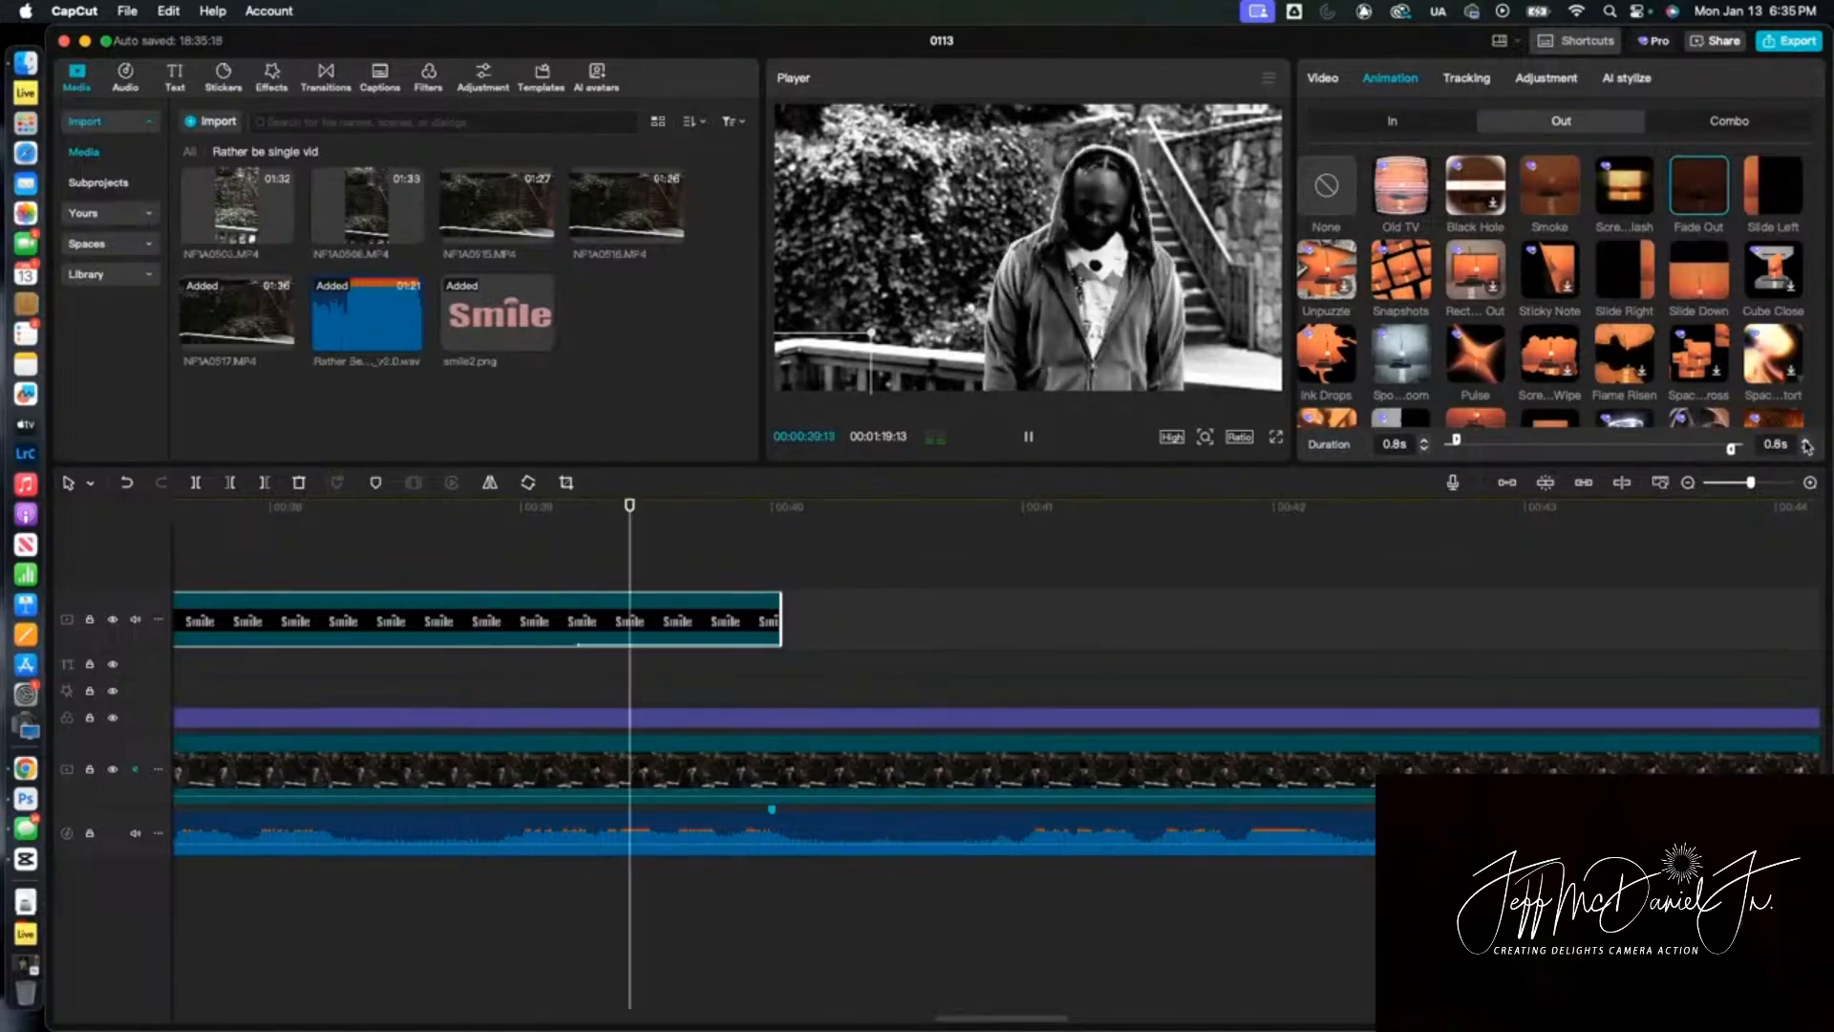
click(1804, 441)
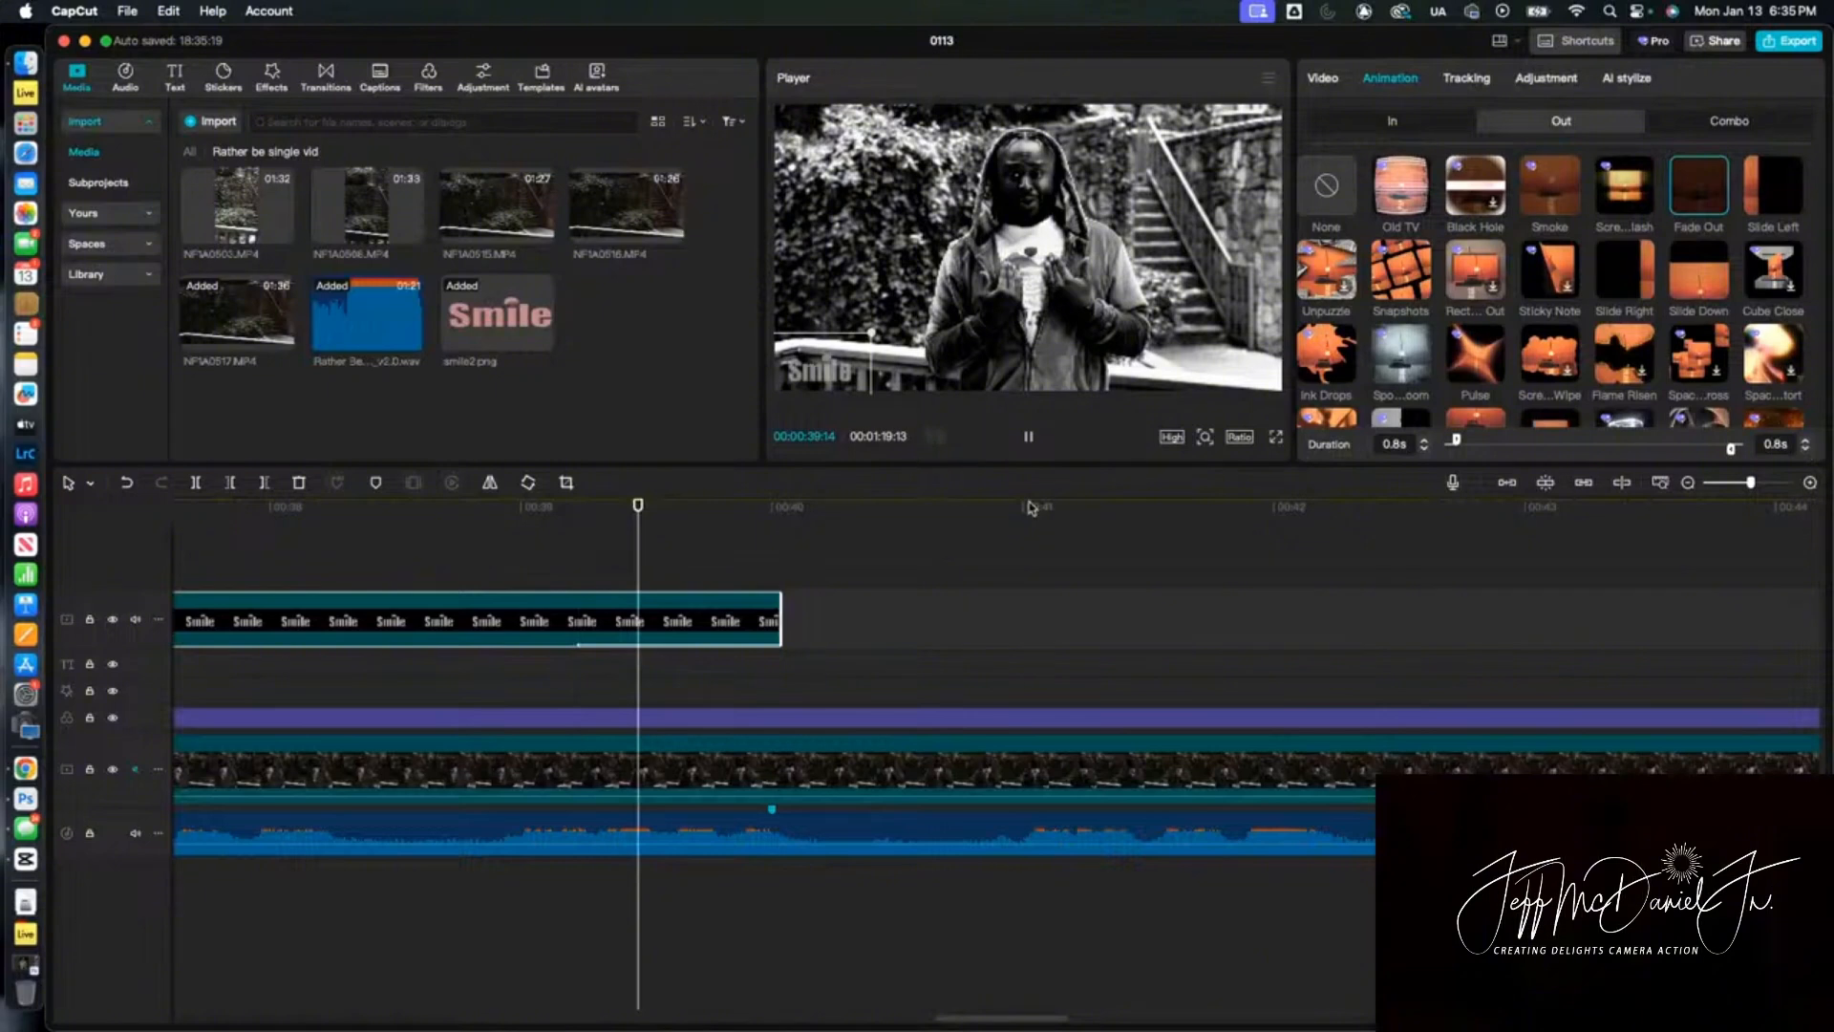
Play back the opening seconds of the video from the start of the timeline
scroll(601, 575, left, 5)
click(1029, 443)
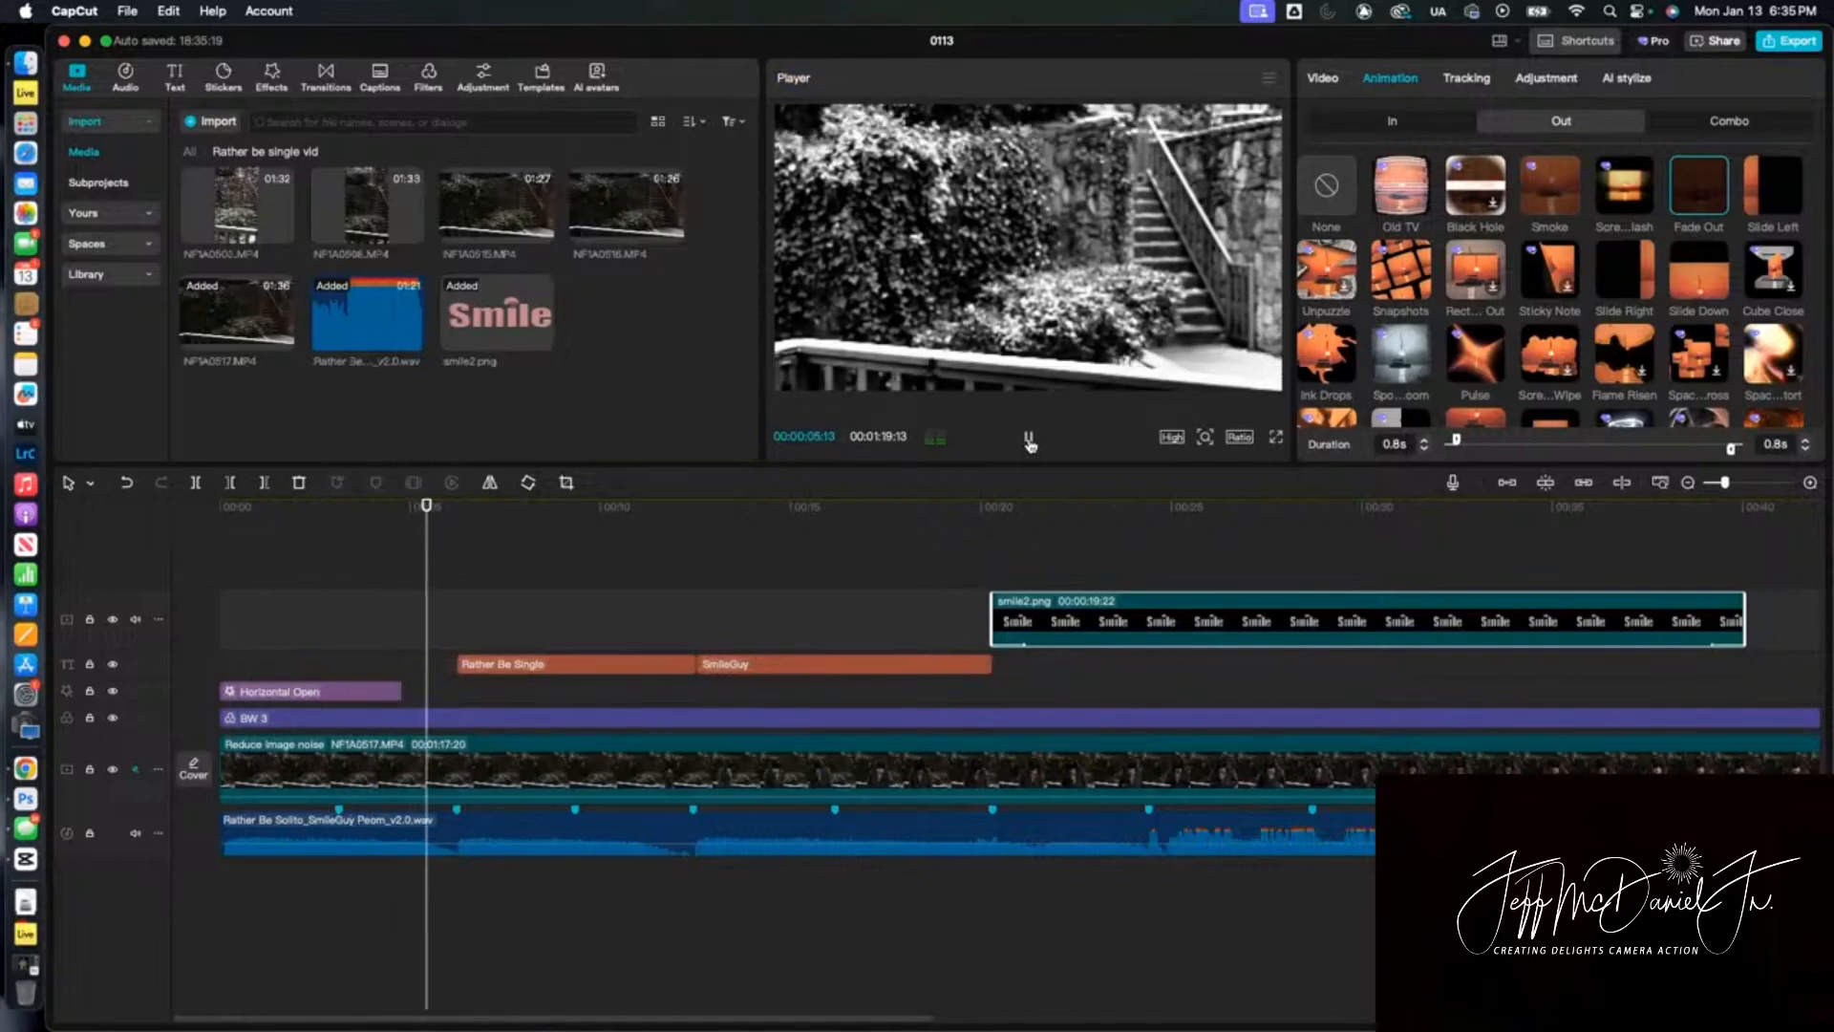
click(1029, 440)
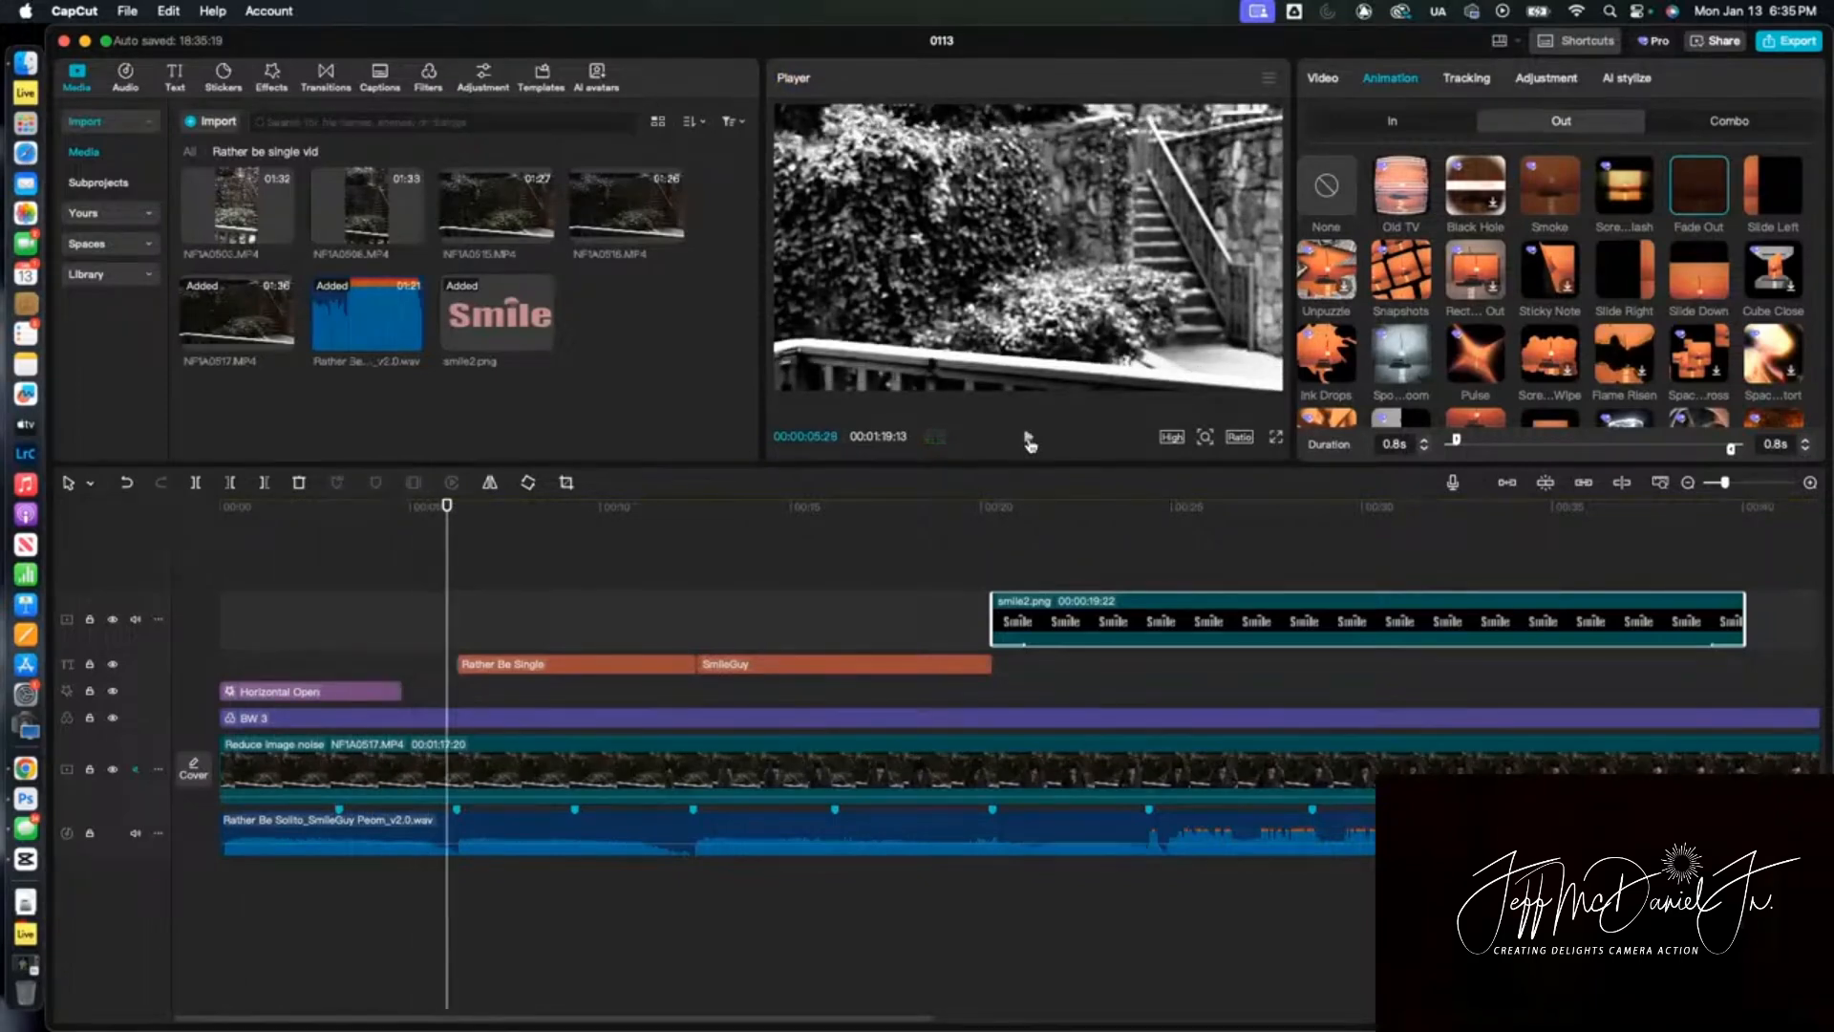
Start rendering the timeline for preview playback and check the end of the sequence
right_click(874, 571)
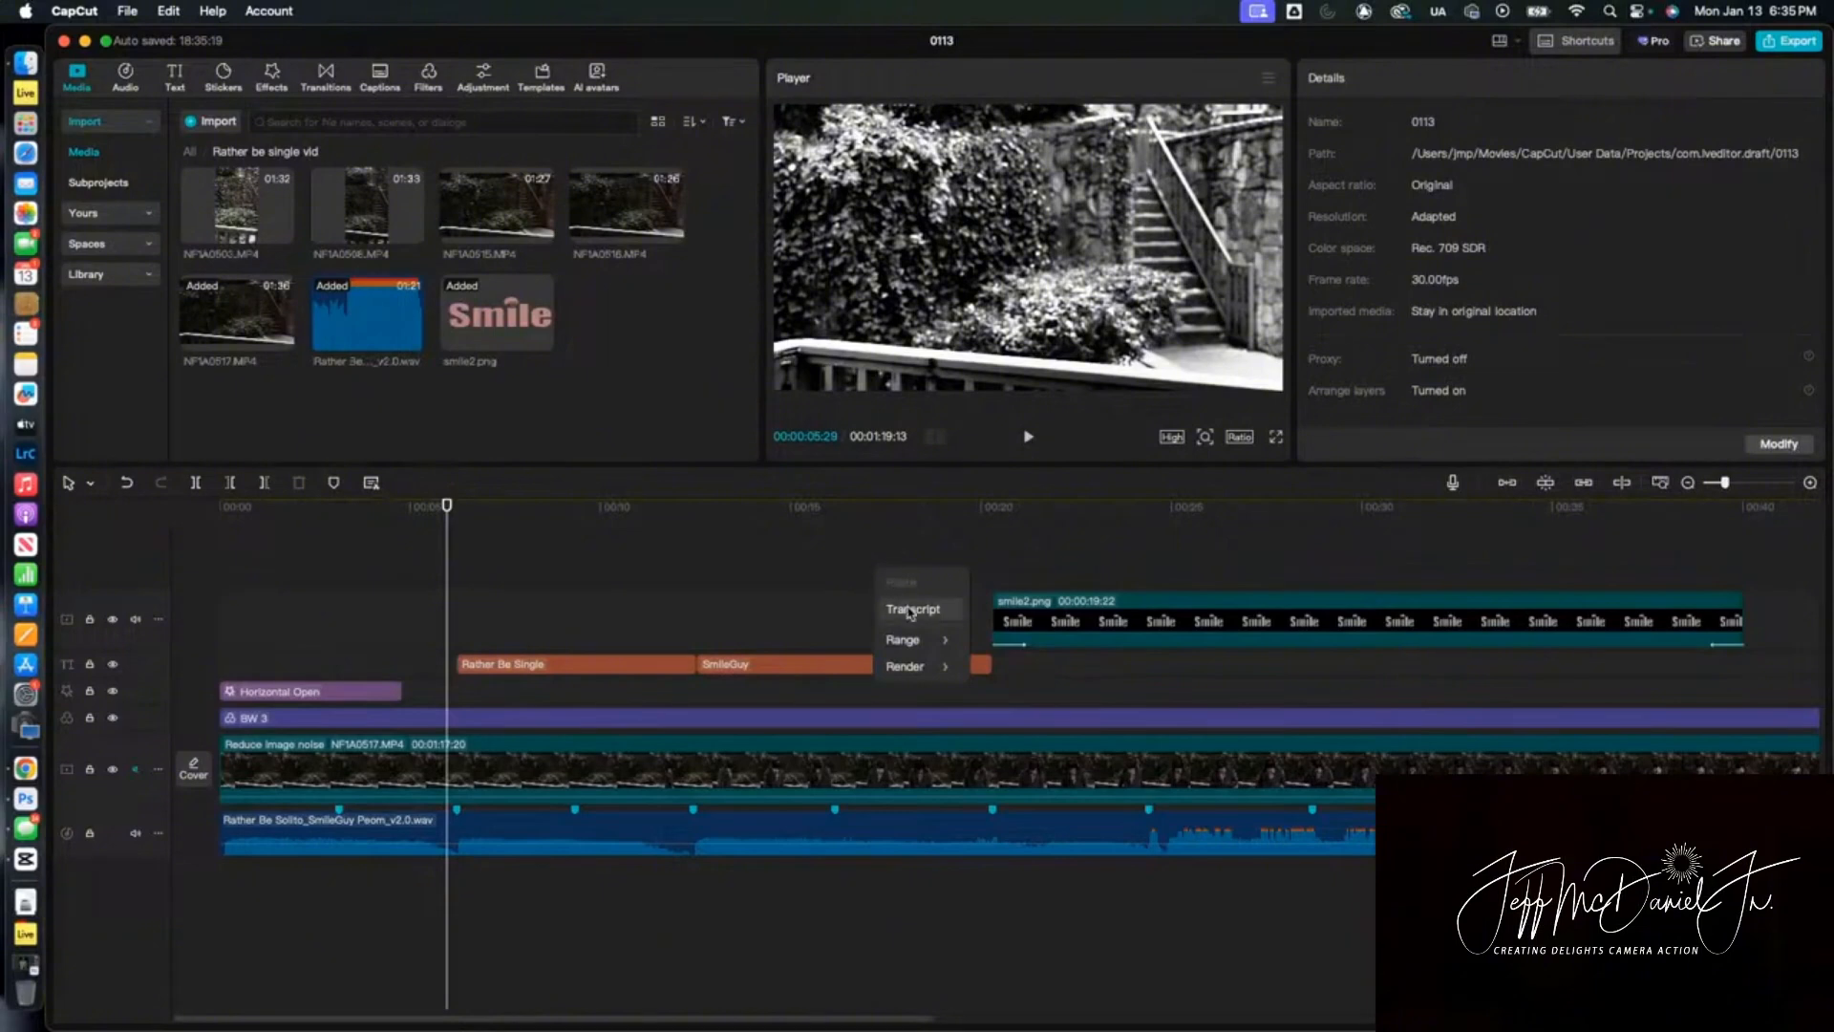
mouse_move(920, 668)
click(1000, 669)
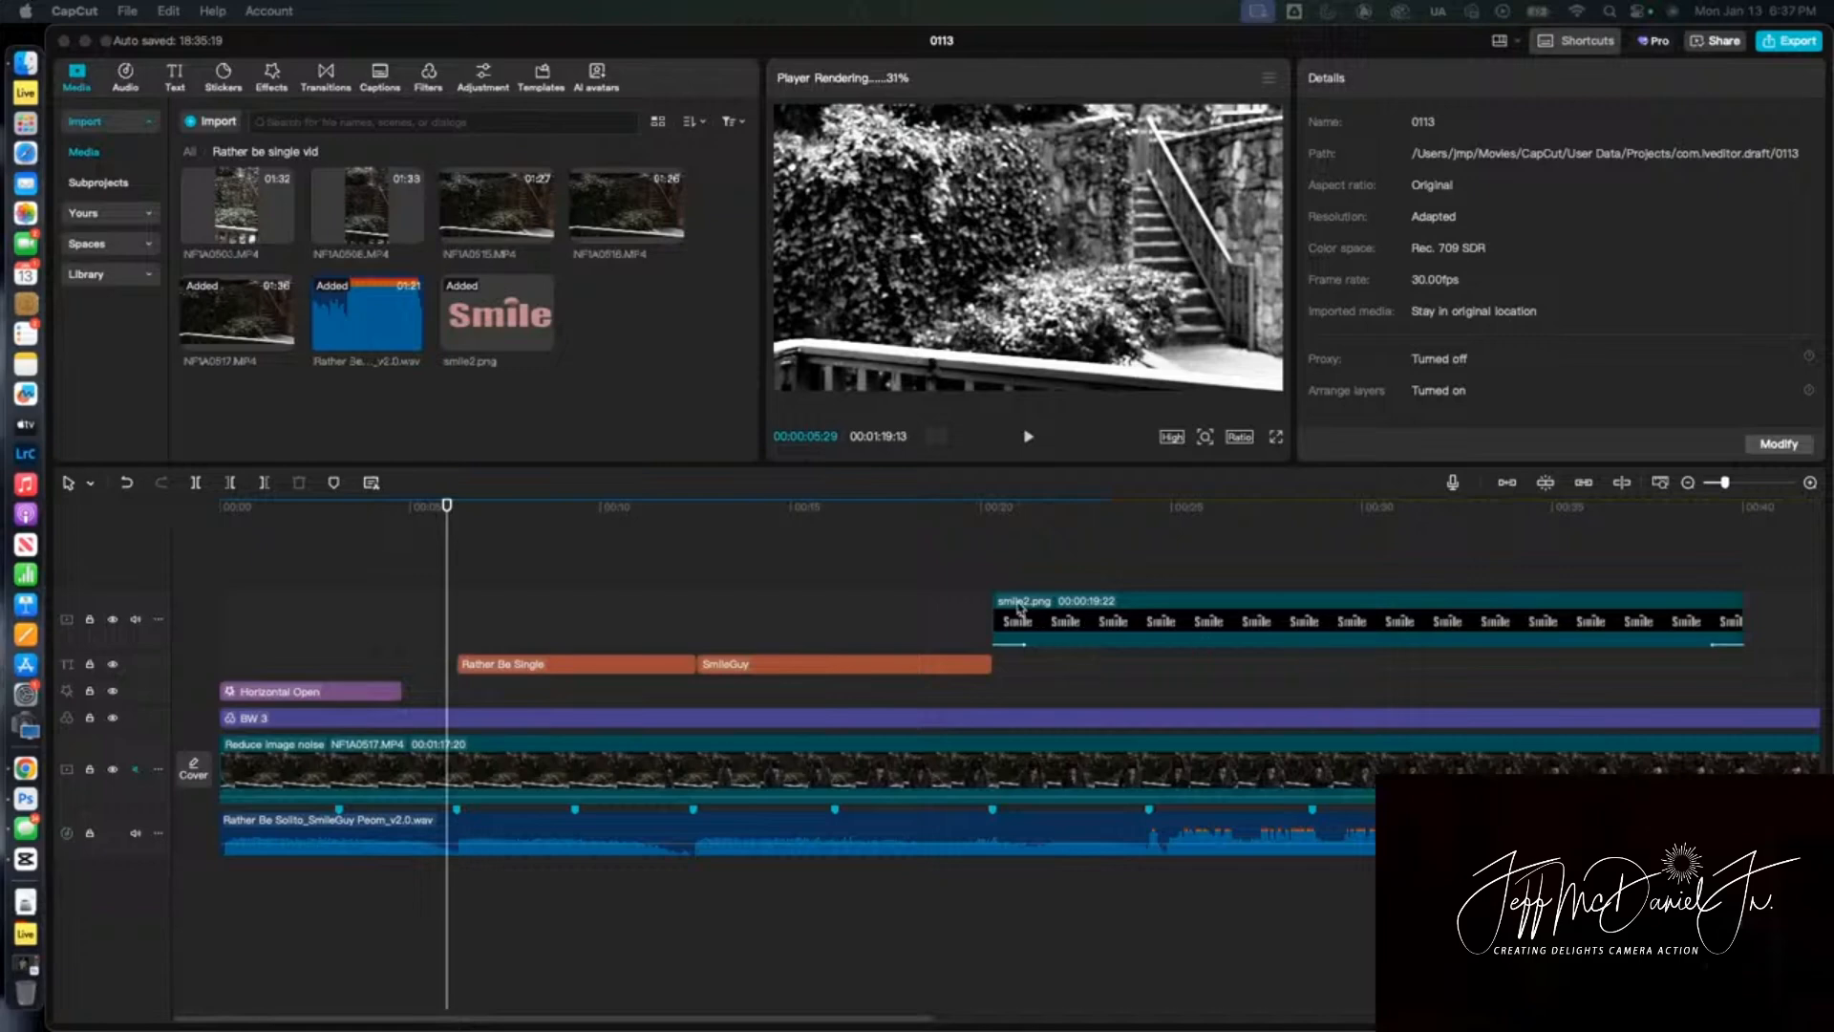
scroll(970, 598, right, 20)
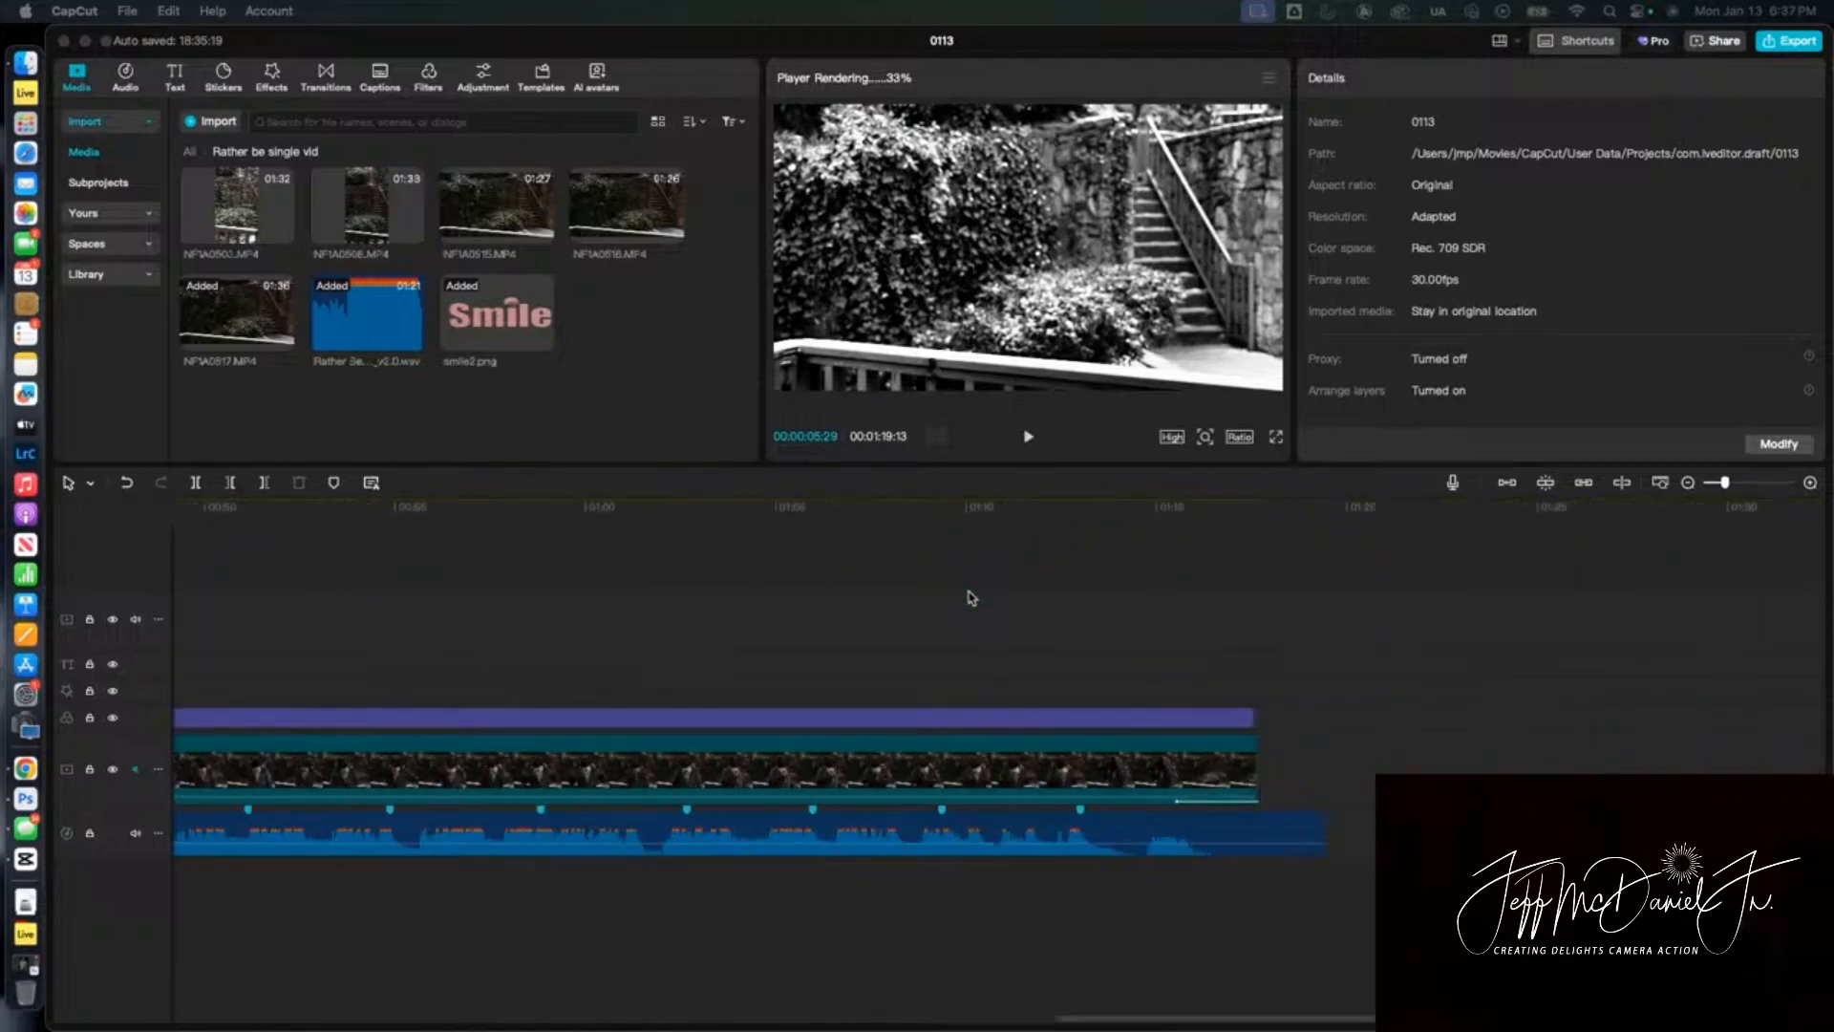
Play the rendered video full screen from the start of the timeline, then return to the editor as the closing fade-out plays
drag(1724, 482, 1715, 486)
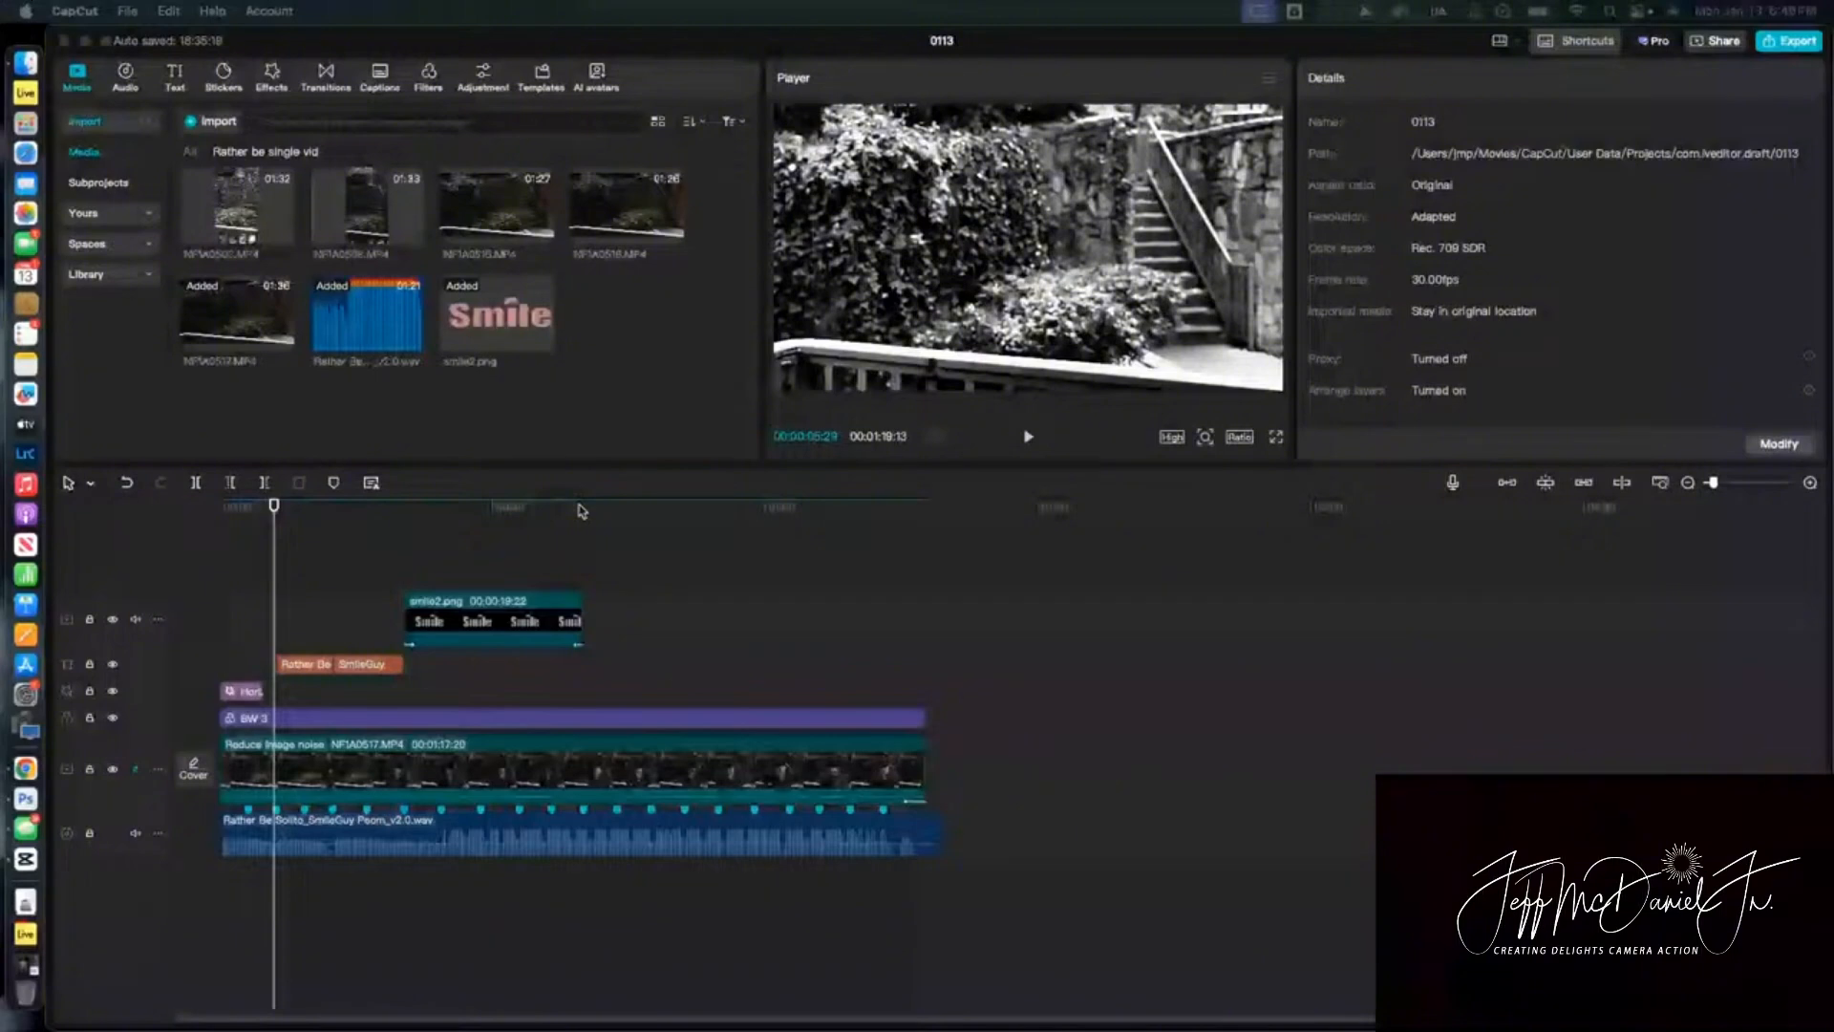
key(Home)
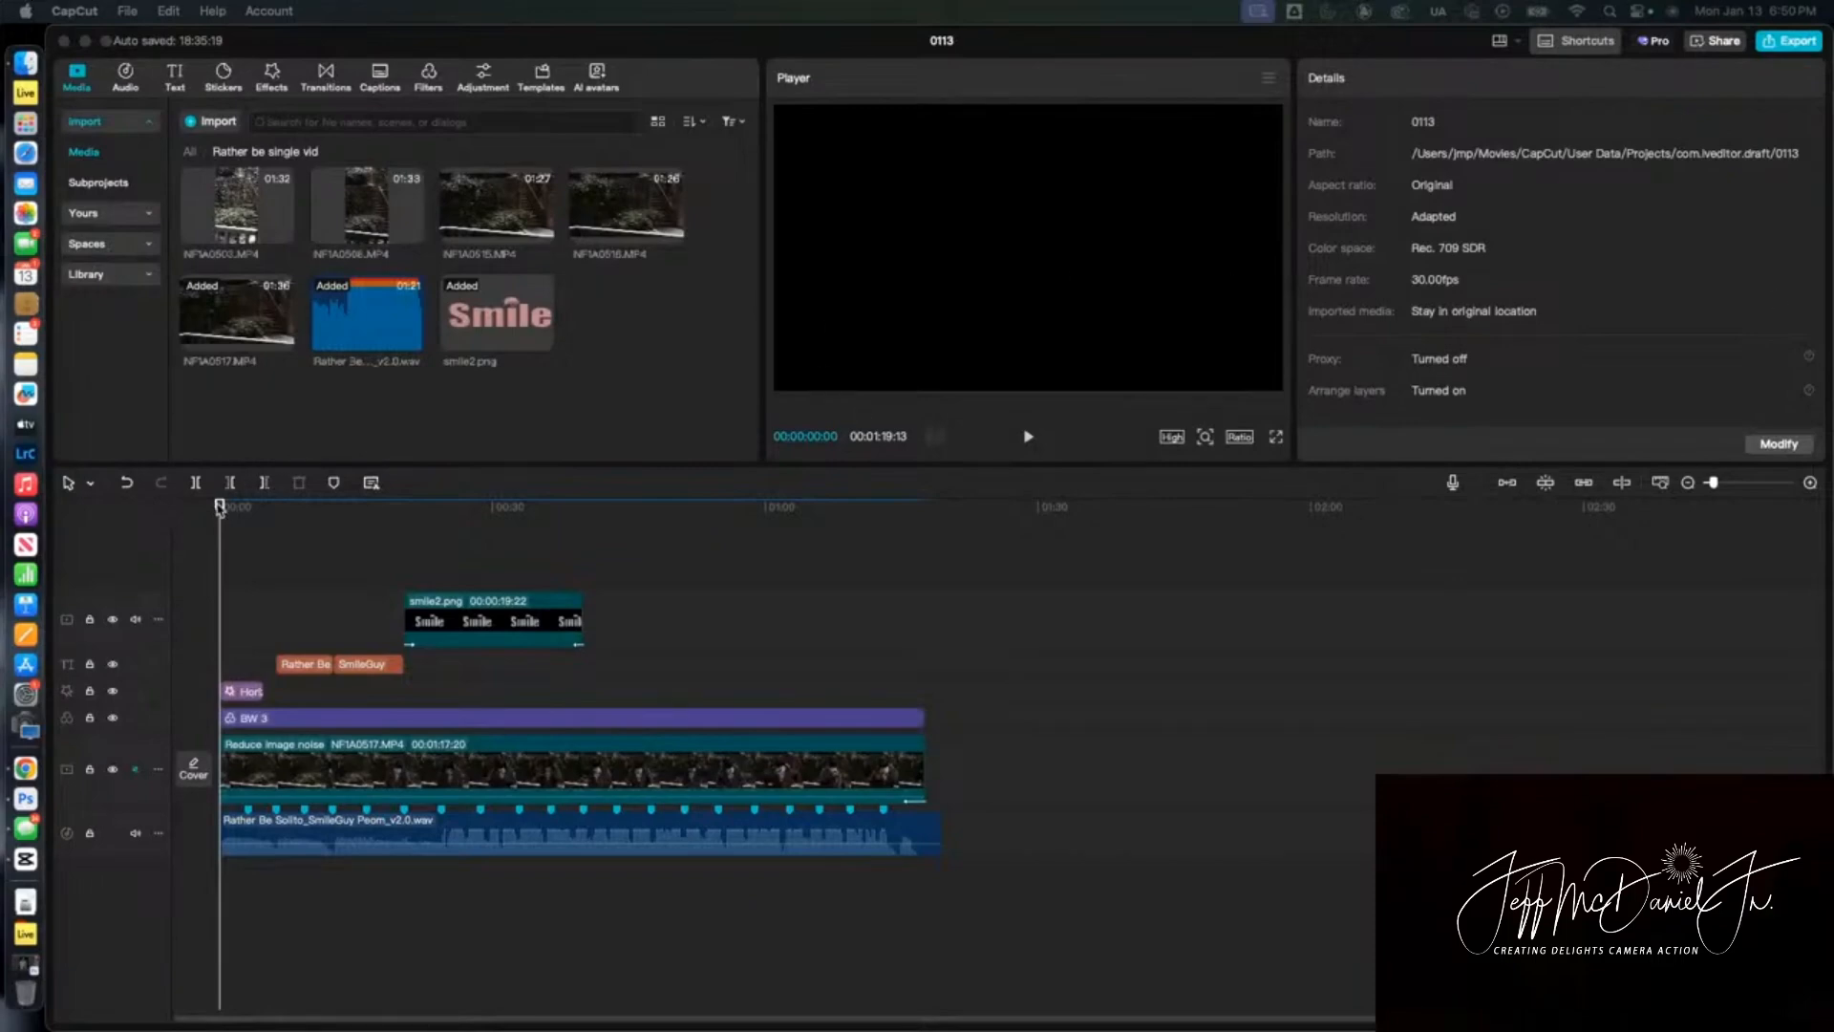
click(968, 520)
drag(942, 507, 212, 516)
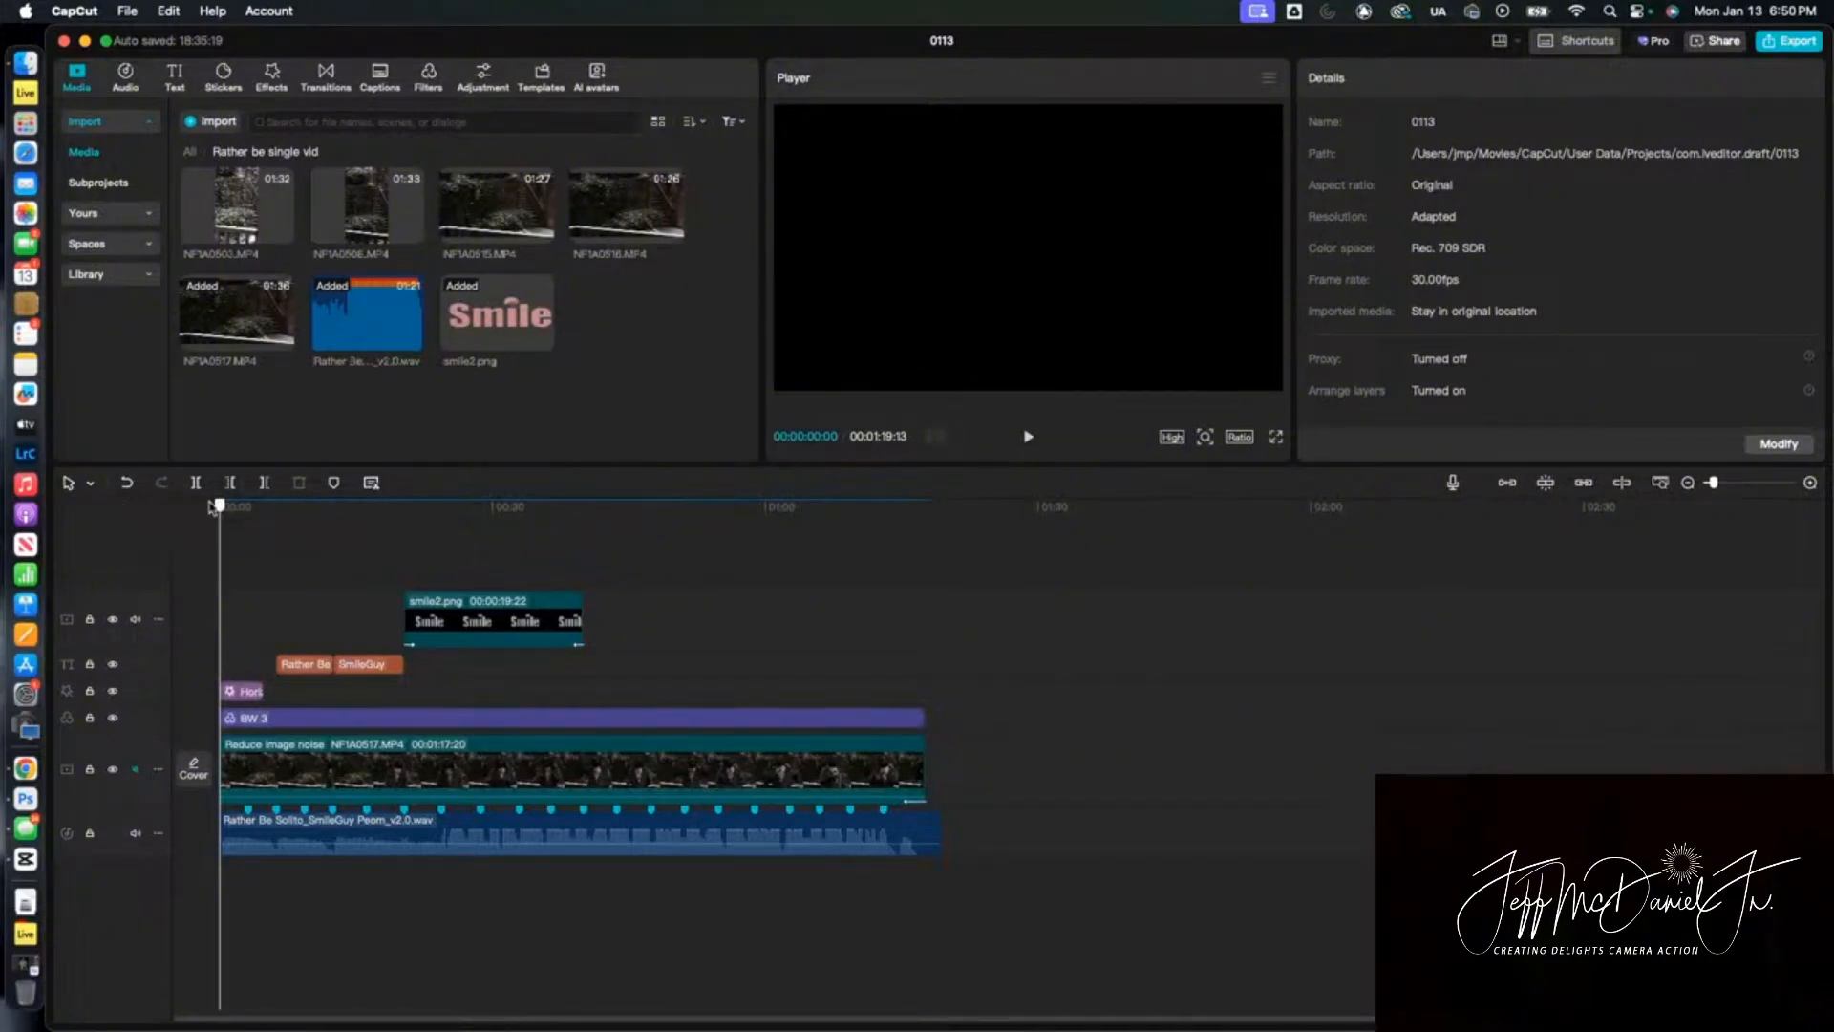
click(1276, 435)
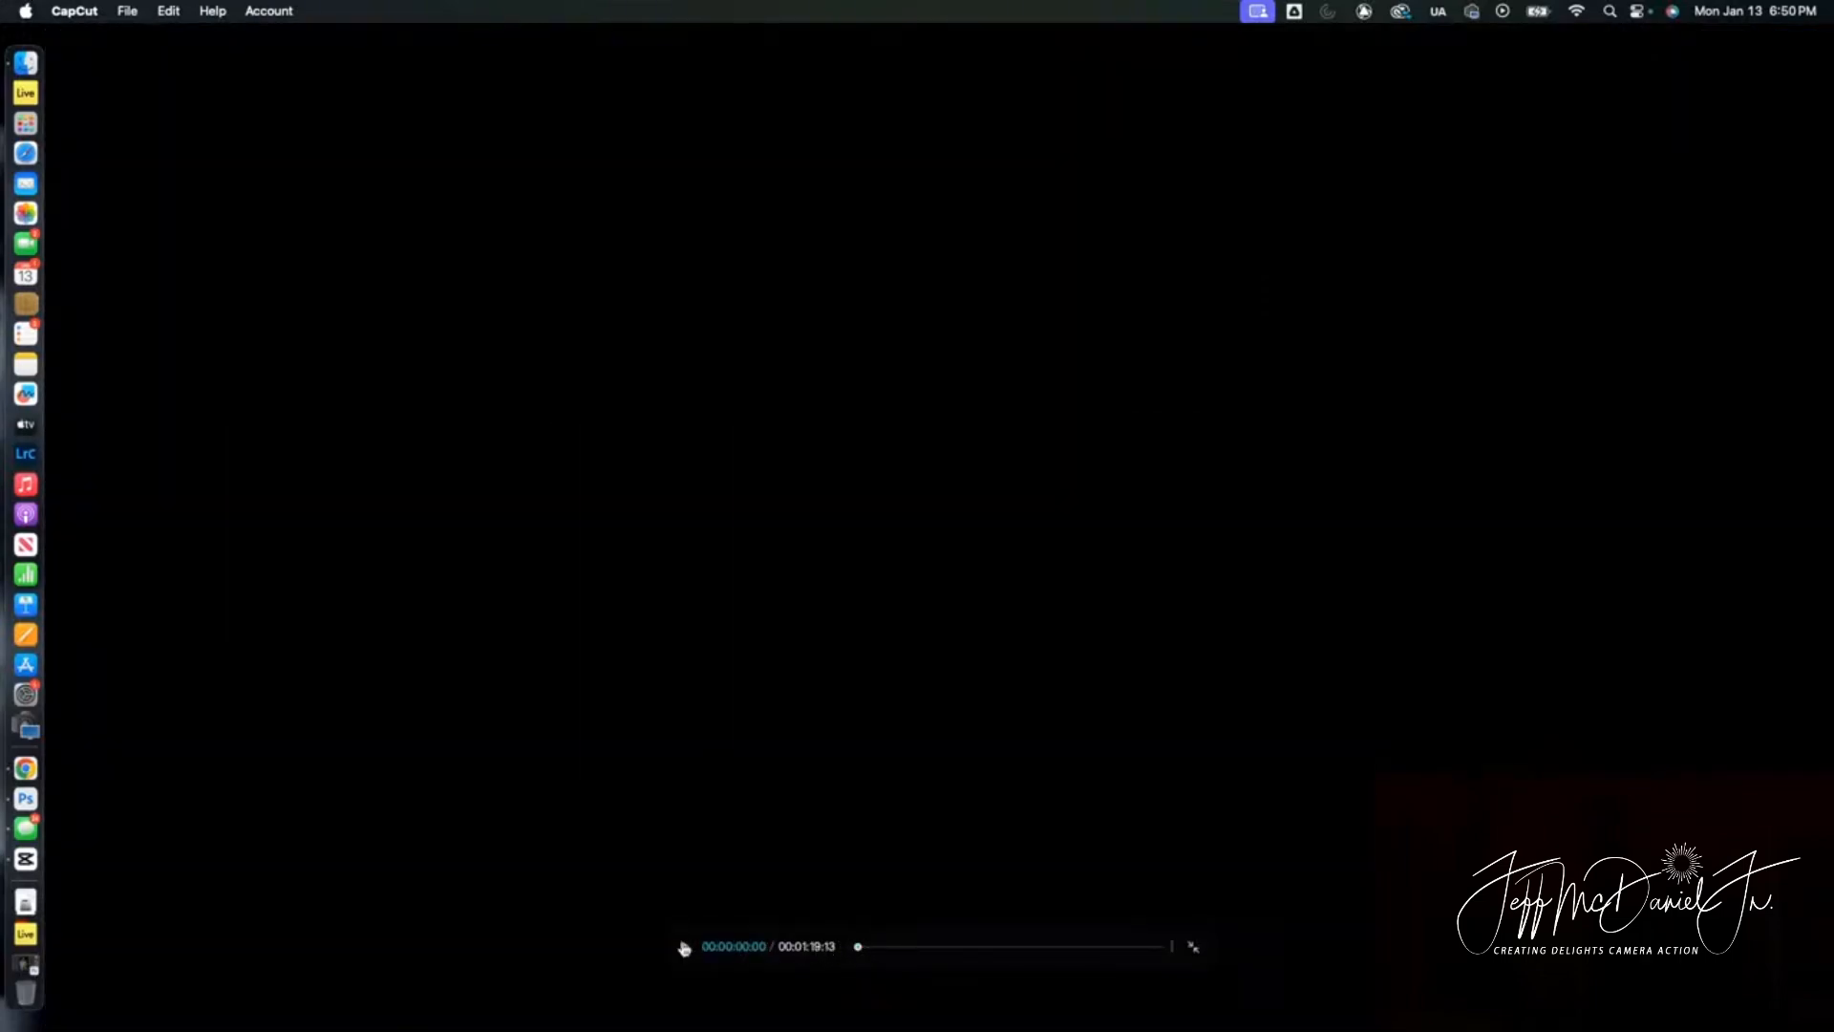
click(684, 947)
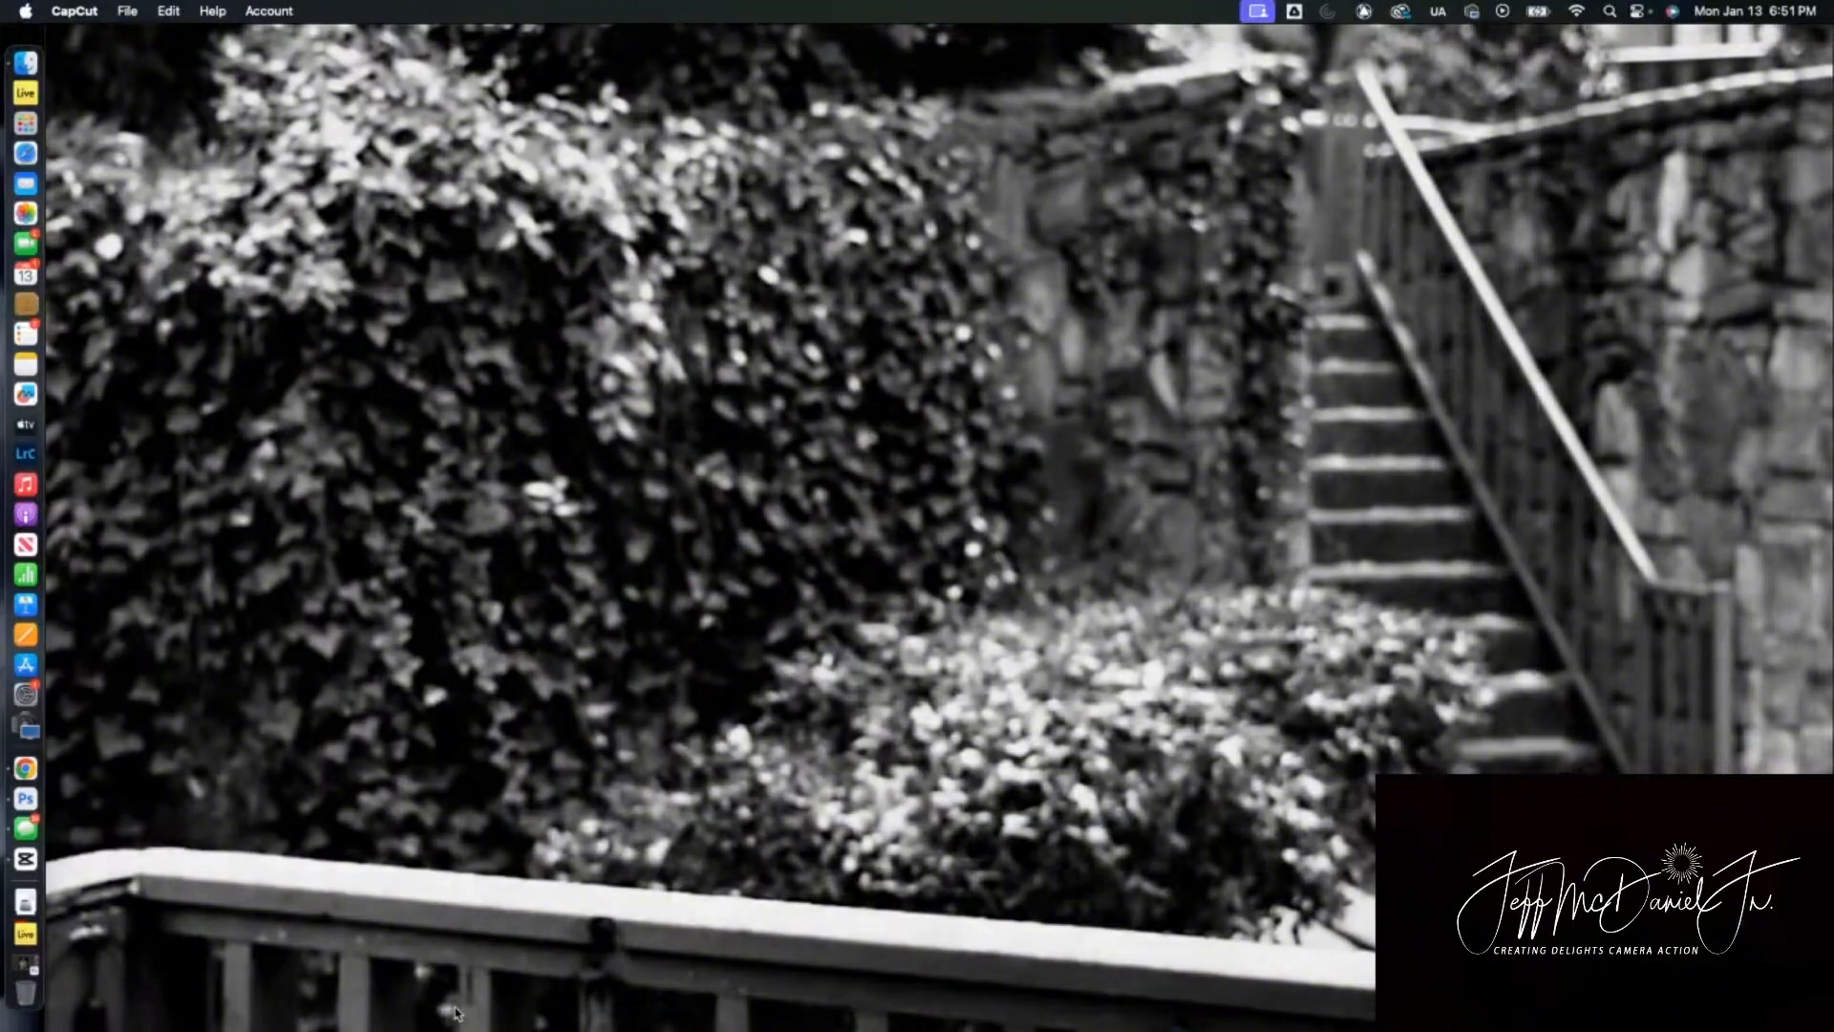
key(Escape)
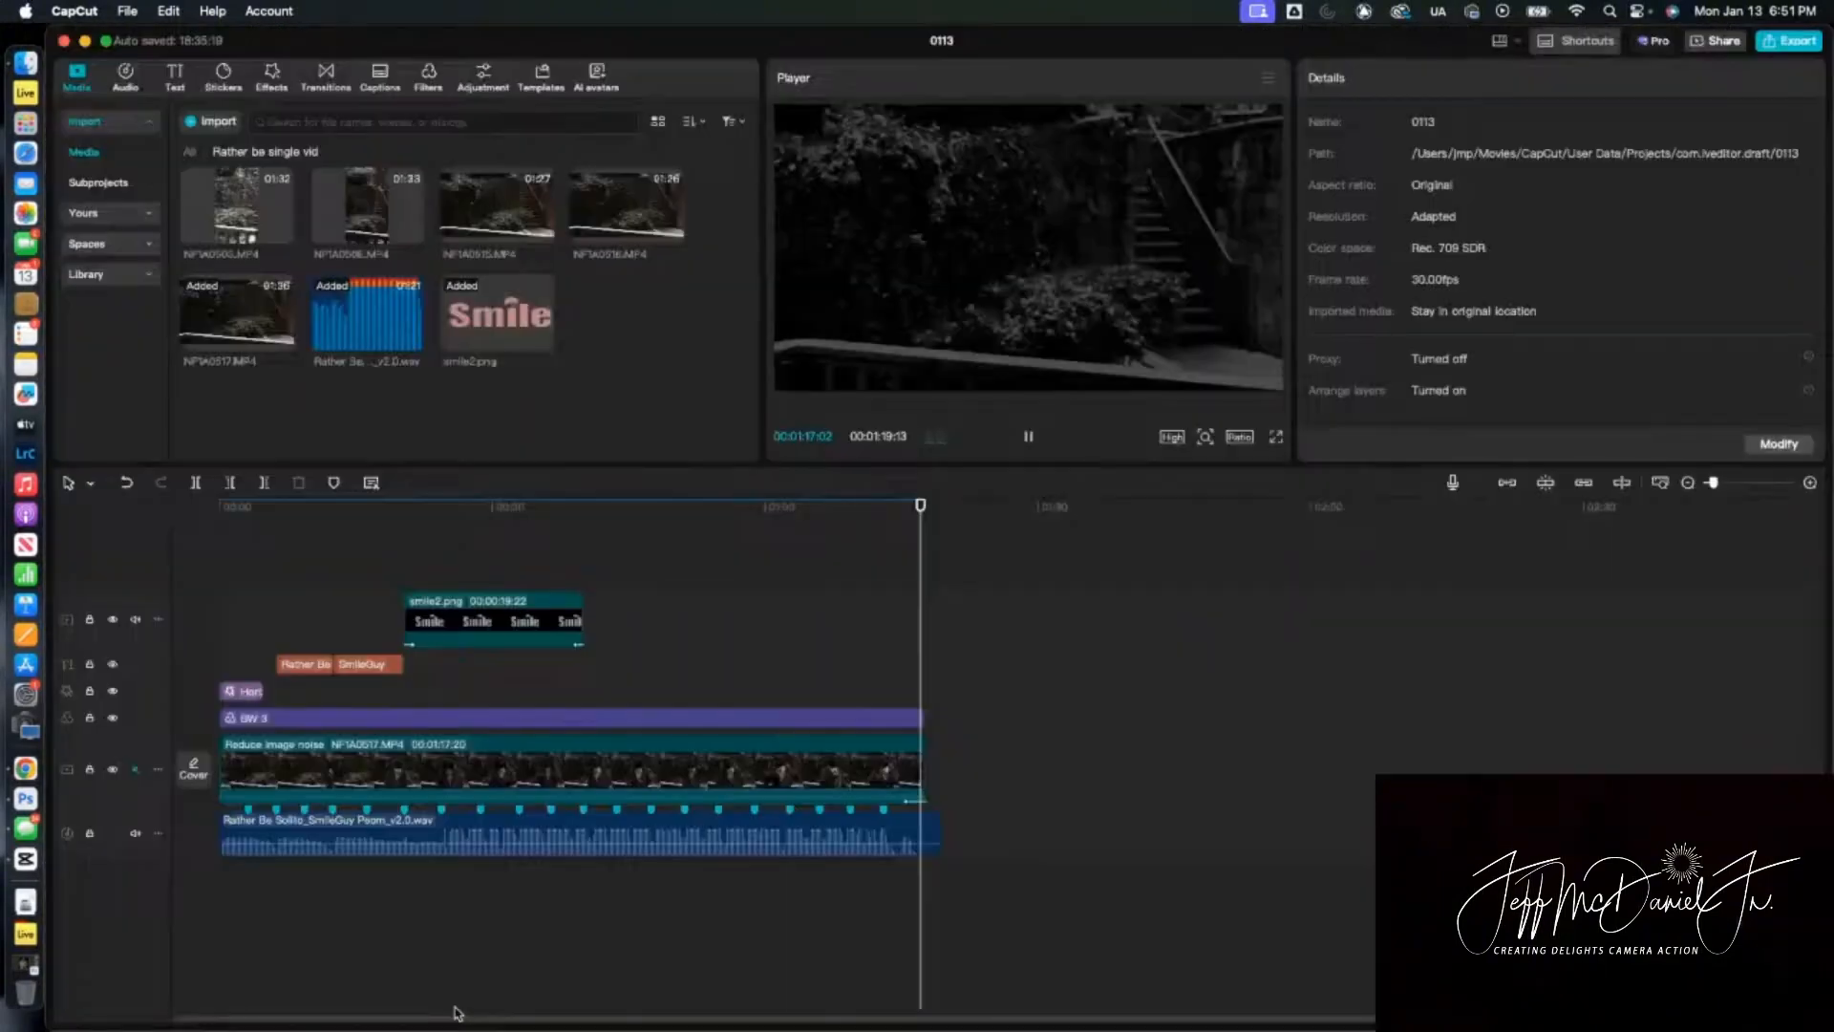
Play back the closing section of the video from about 1:09 on the timeline
click(878, 507)
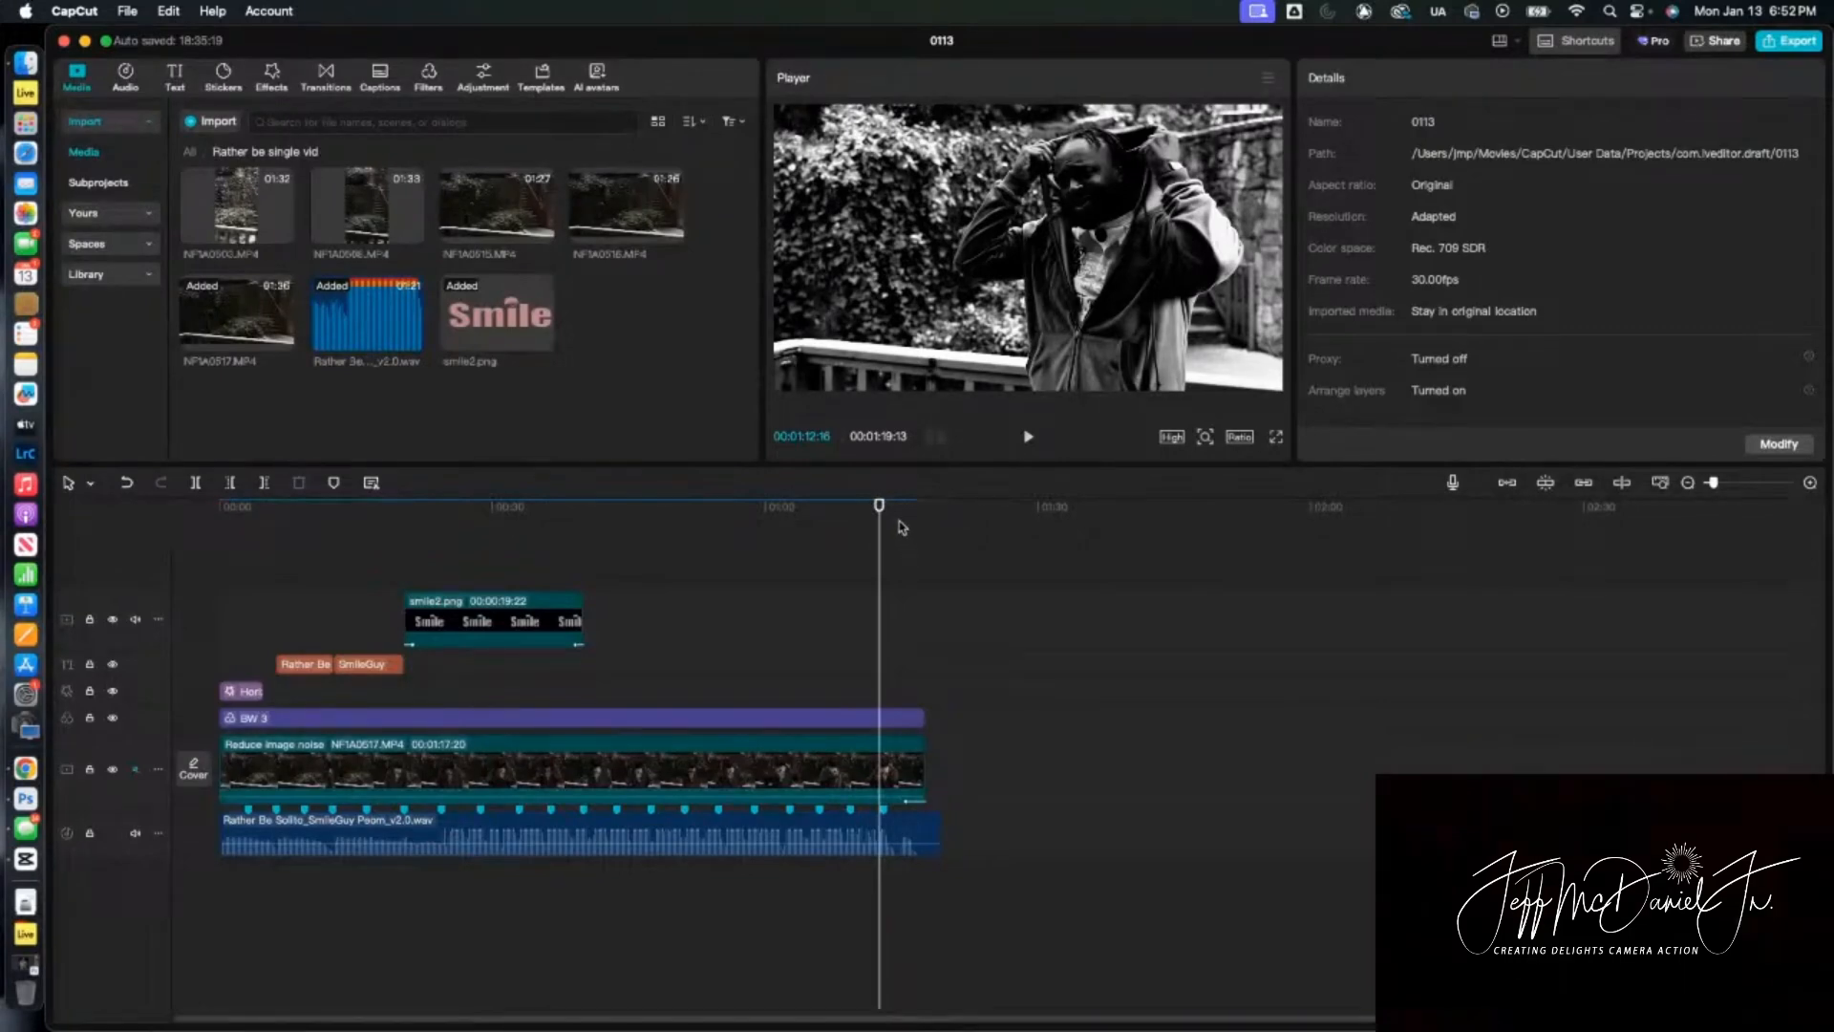
drag(879, 506, 856, 511)
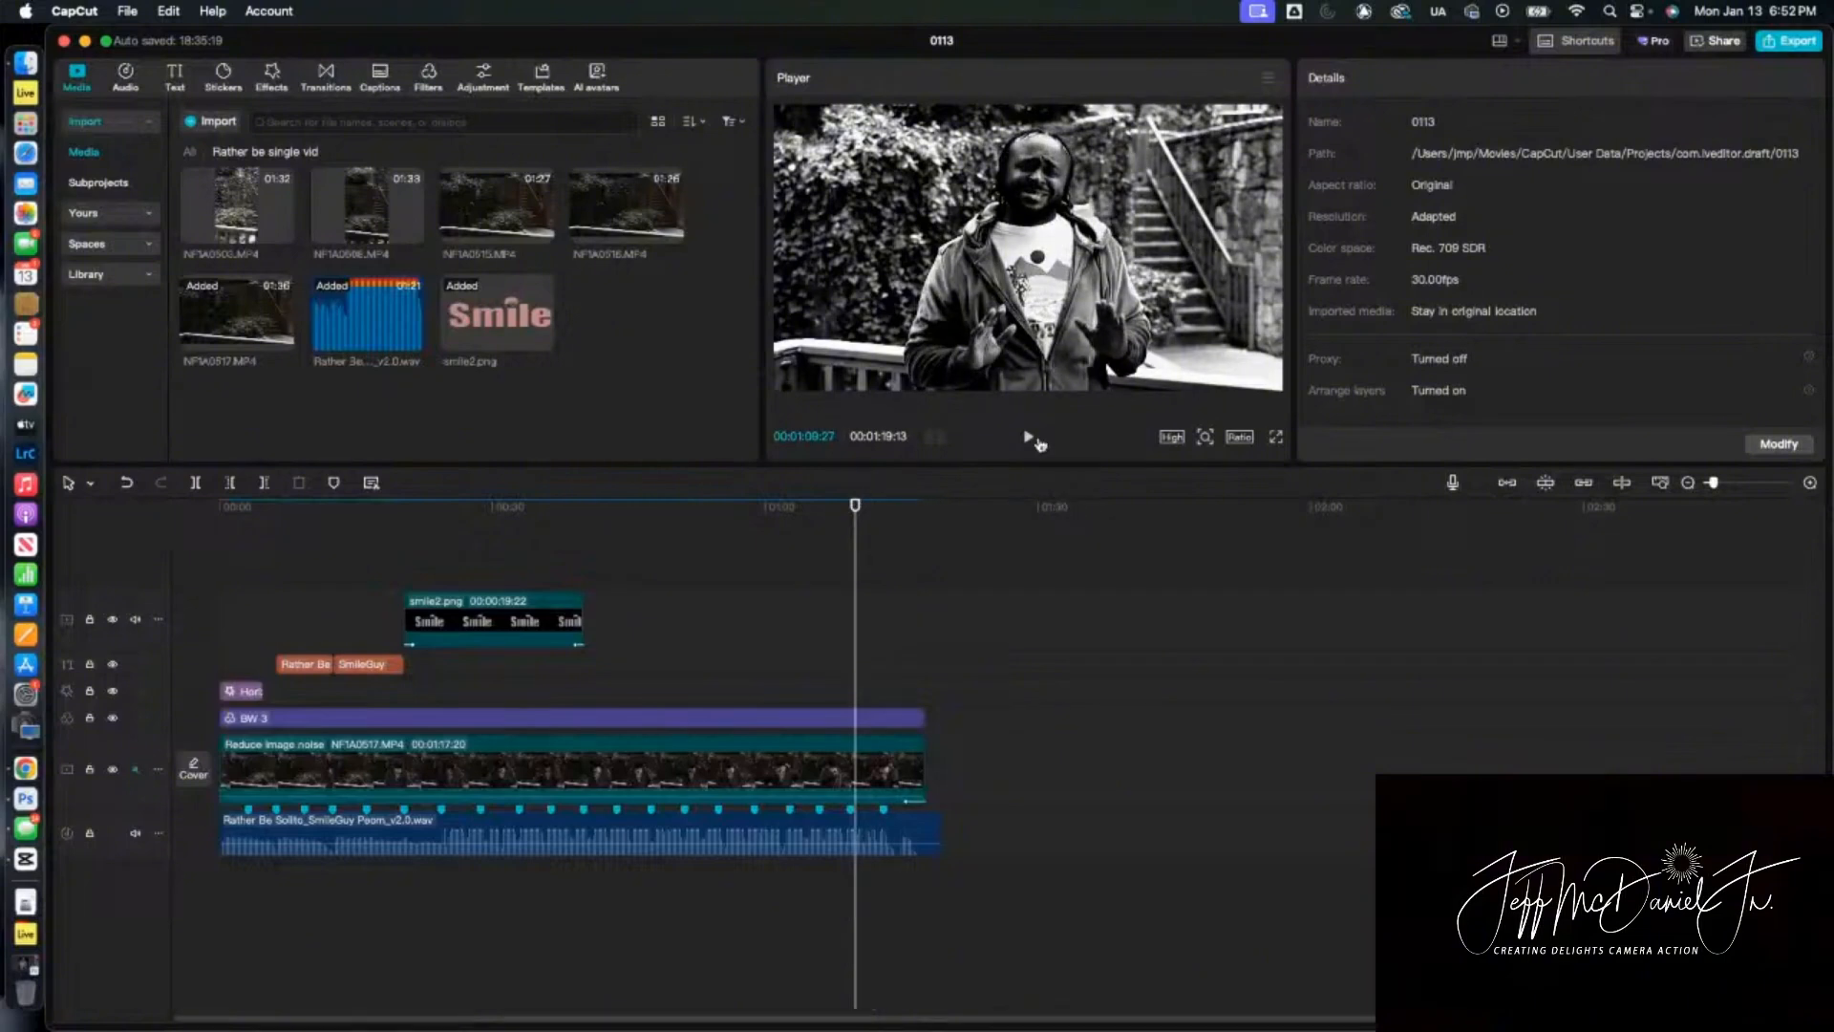
click(1030, 439)
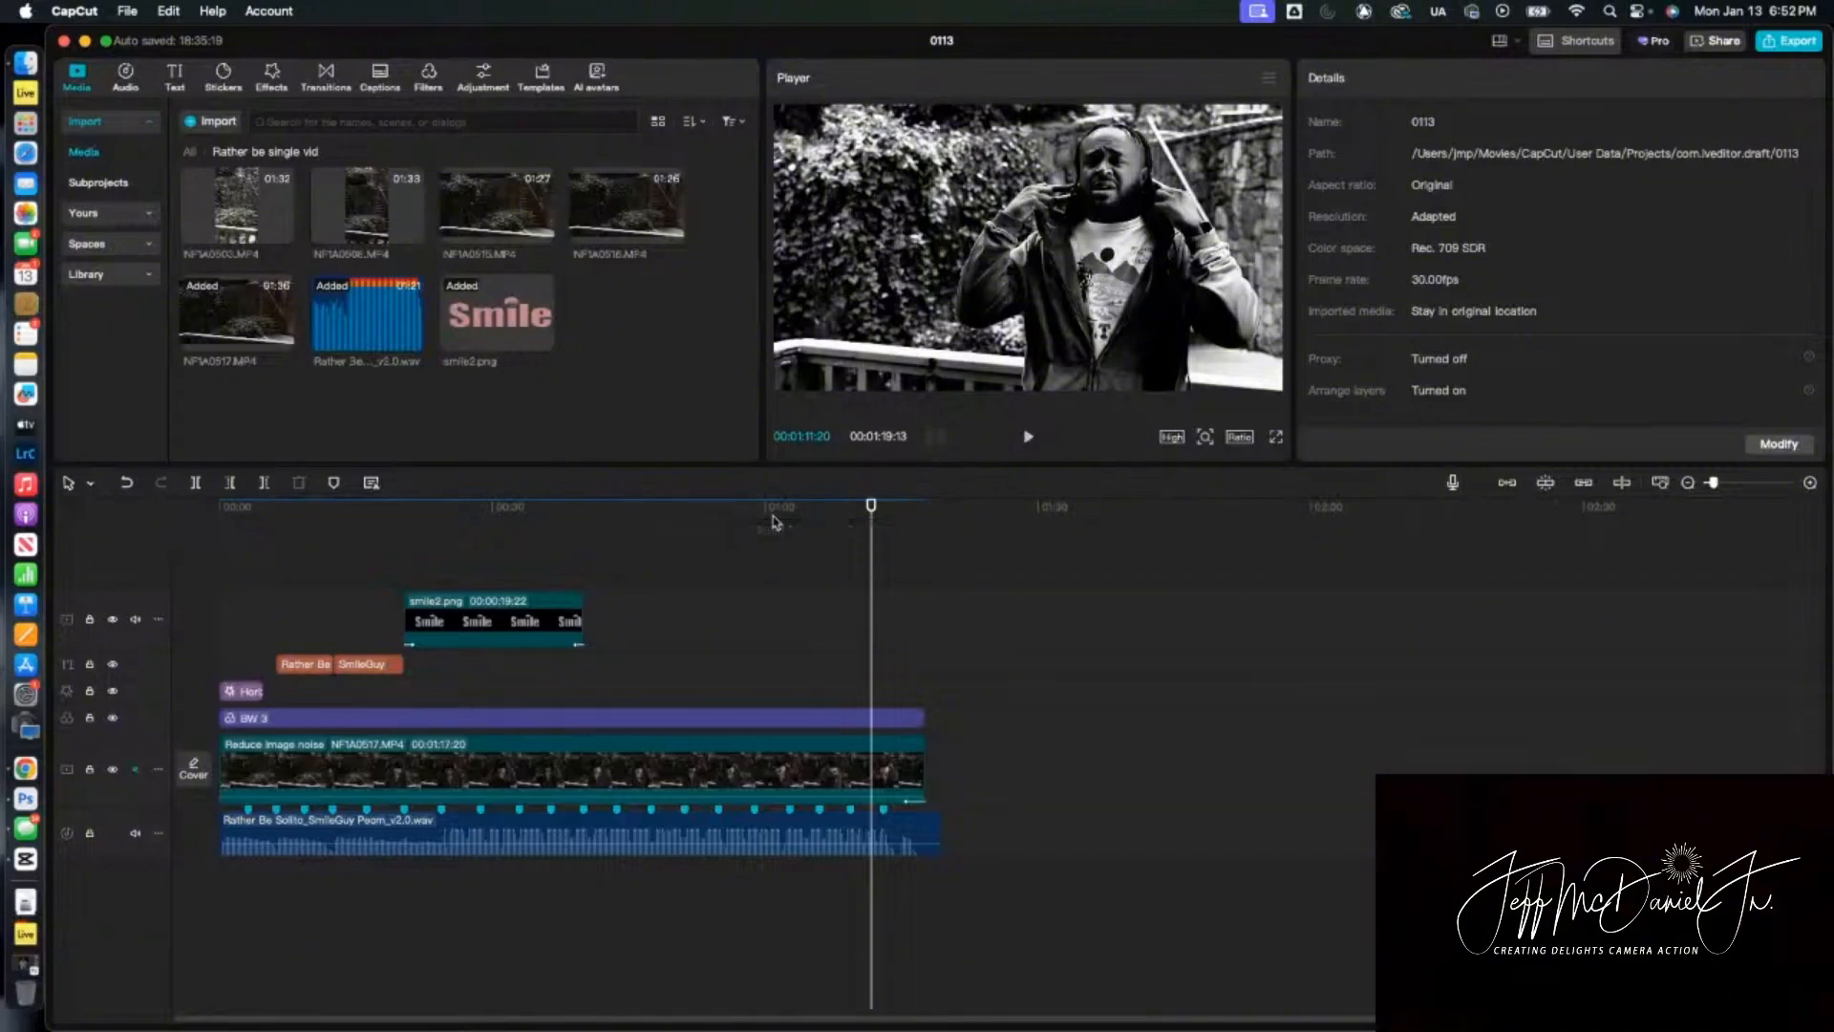
Return to the beginning of the timeline and replay the video in full screen
drag(871, 508, 62, 523)
click(1276, 438)
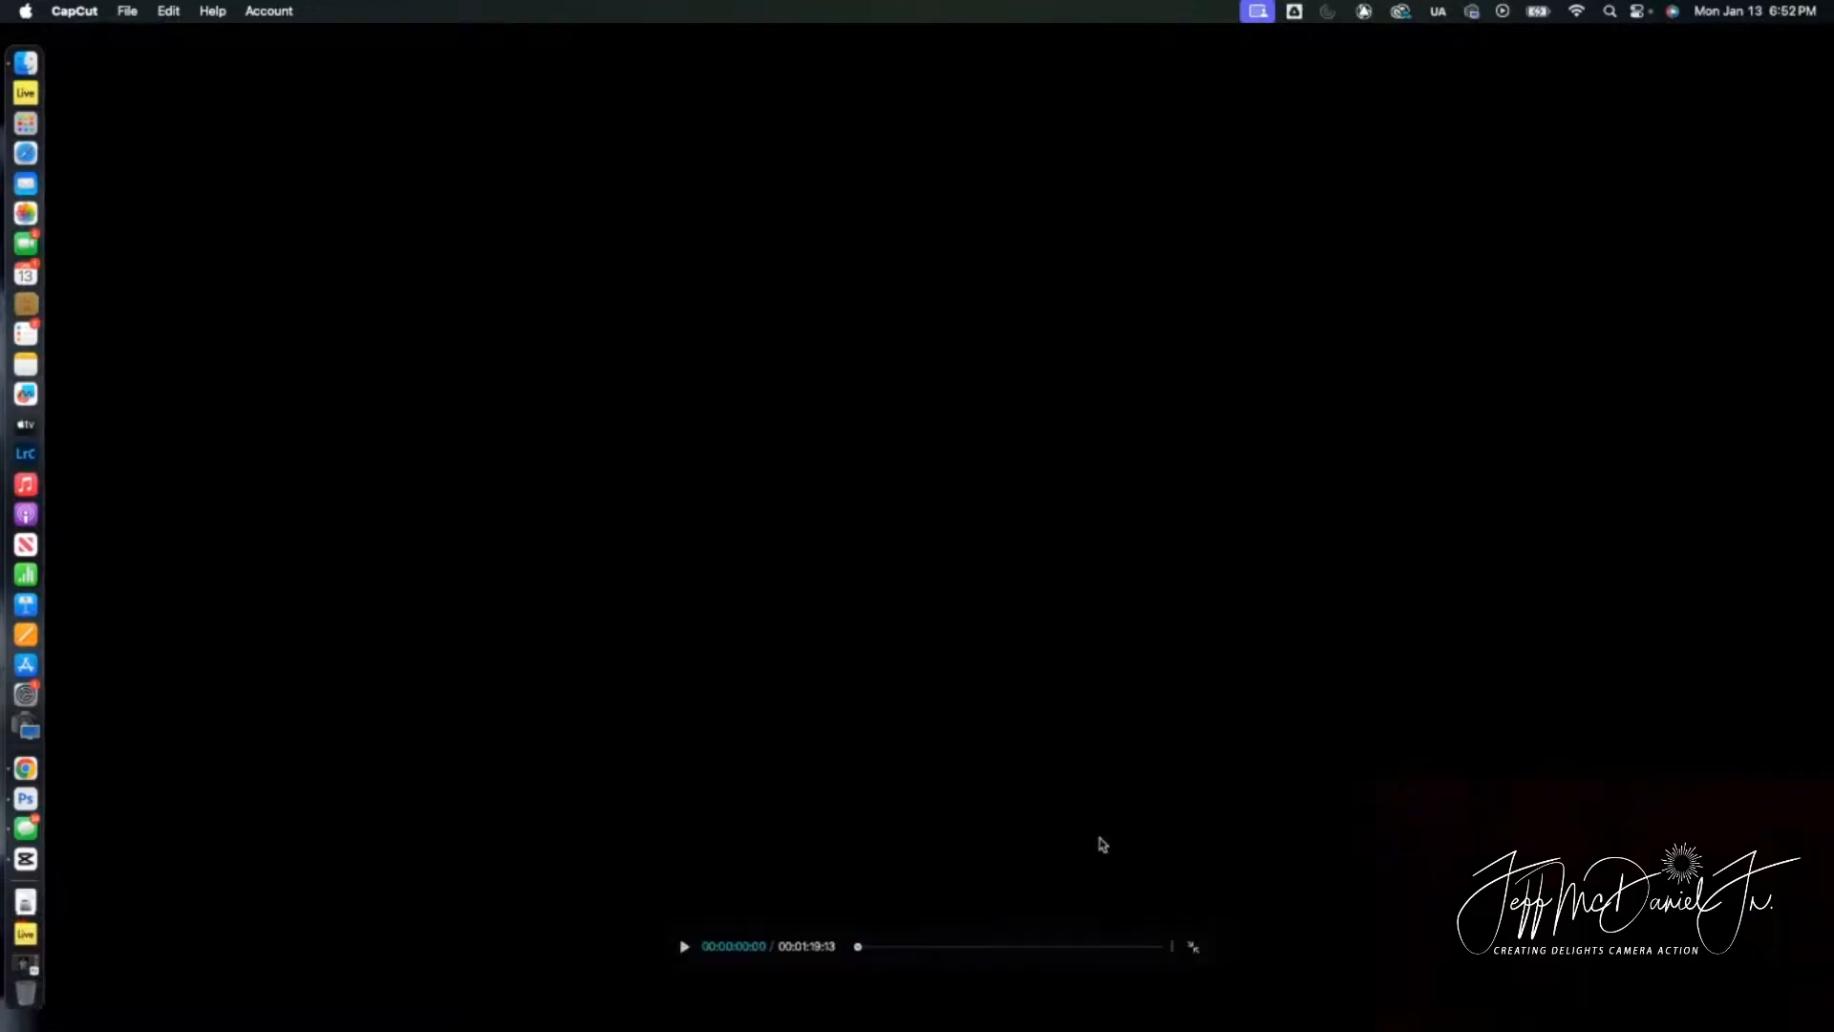
click(682, 947)
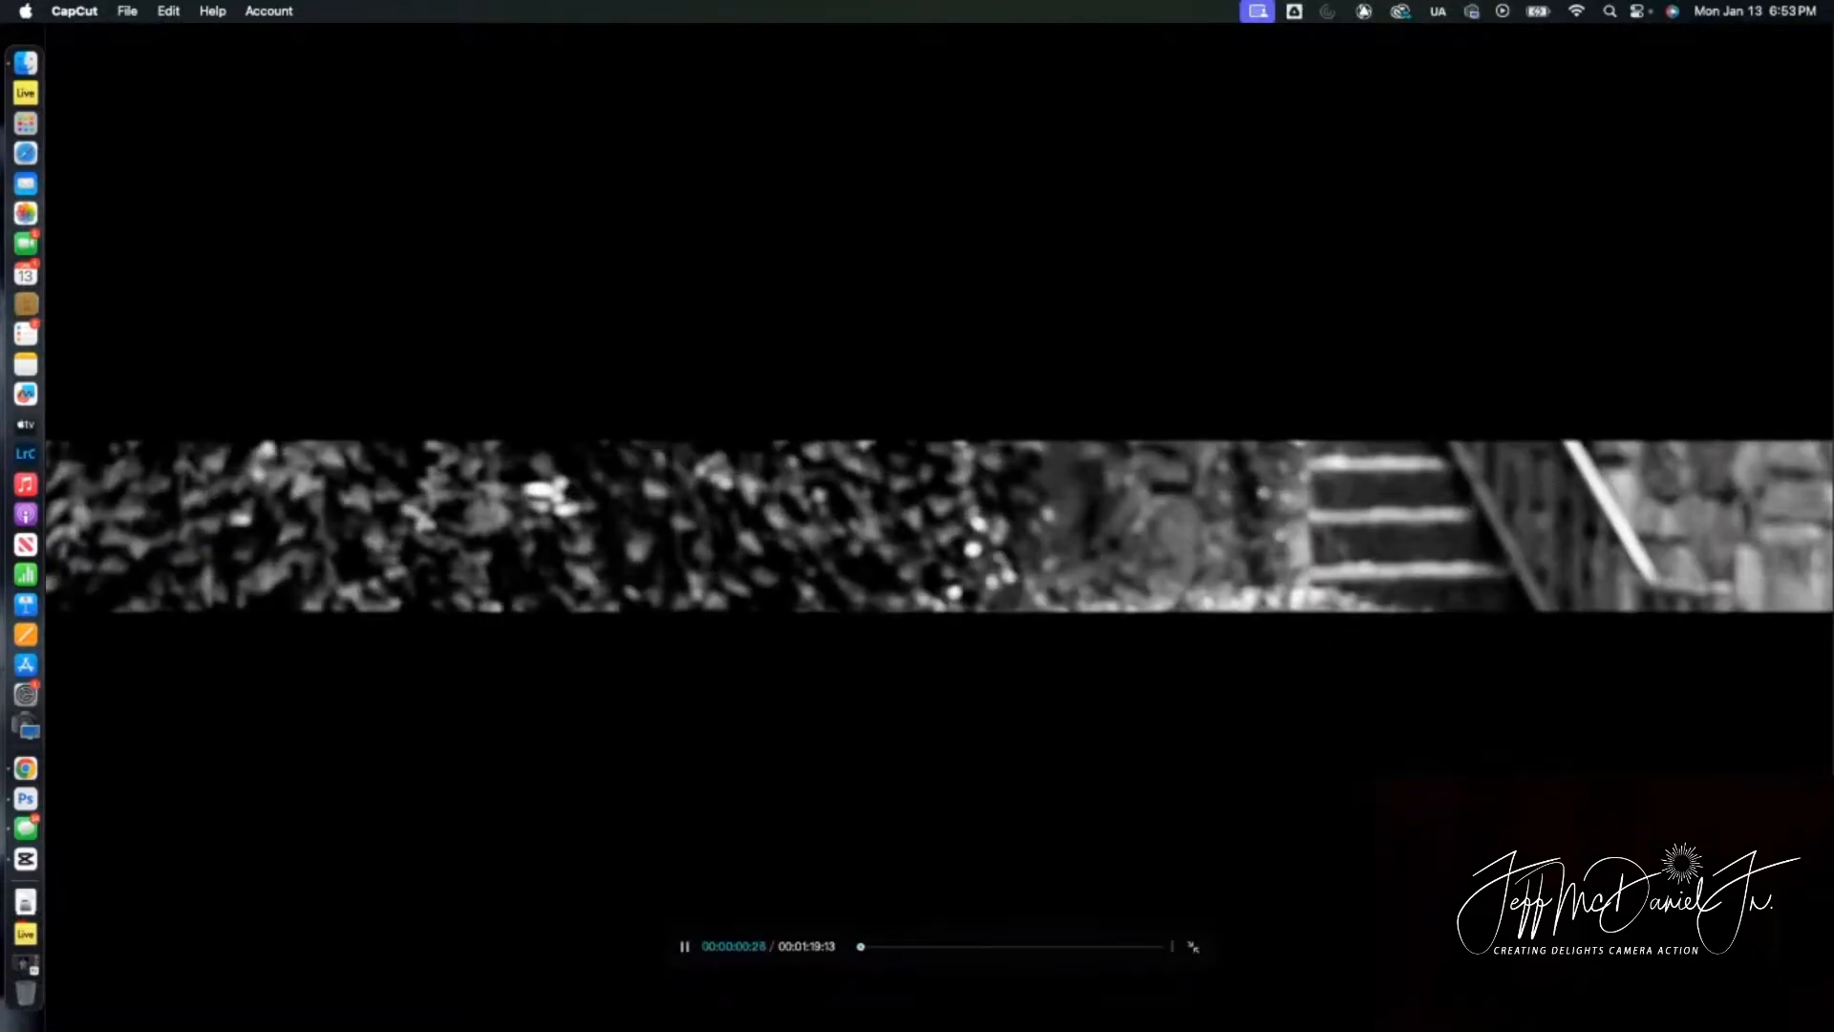